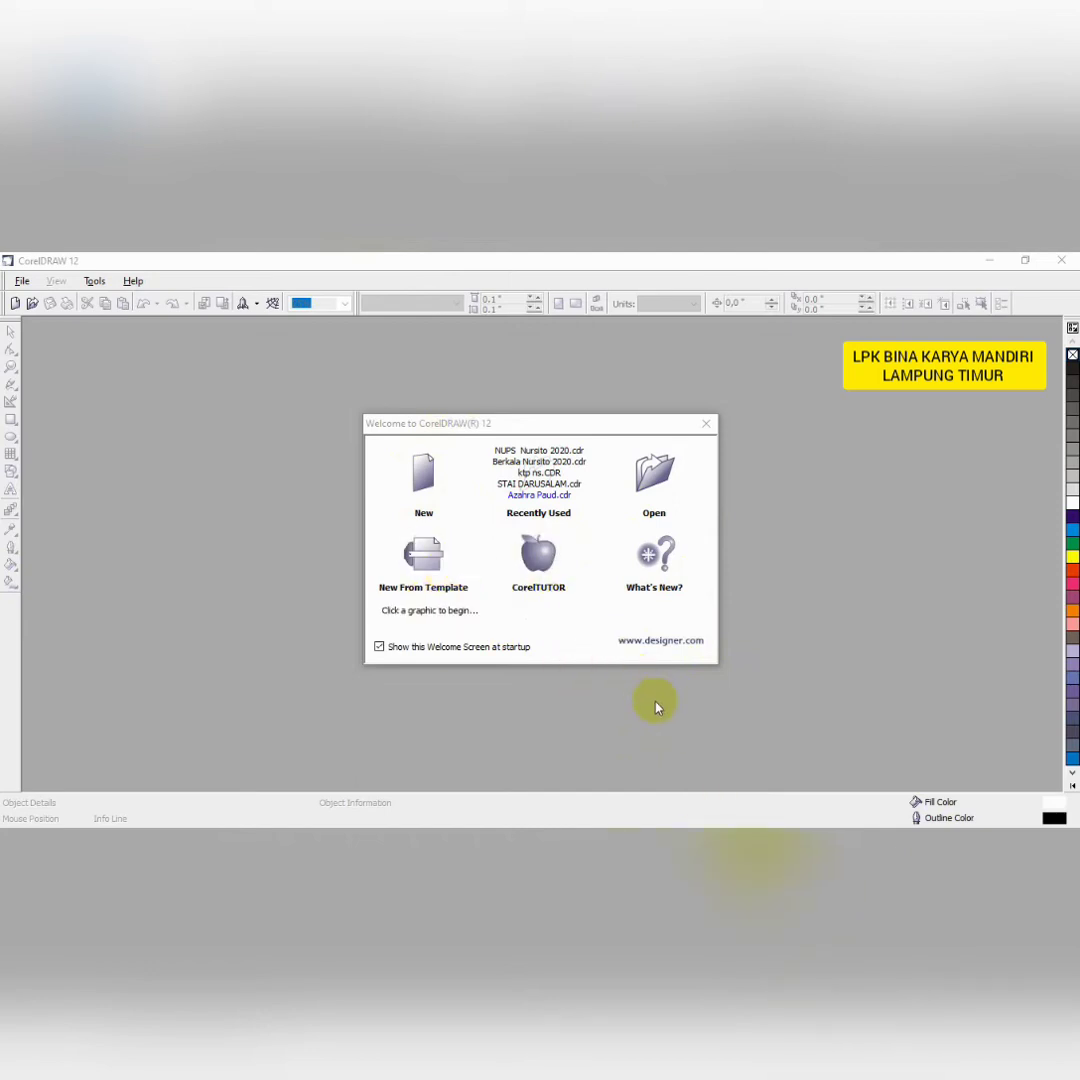
# Create a new blank document and set its measurement units to centimeters
pyautogui.moveTo(757, 835)
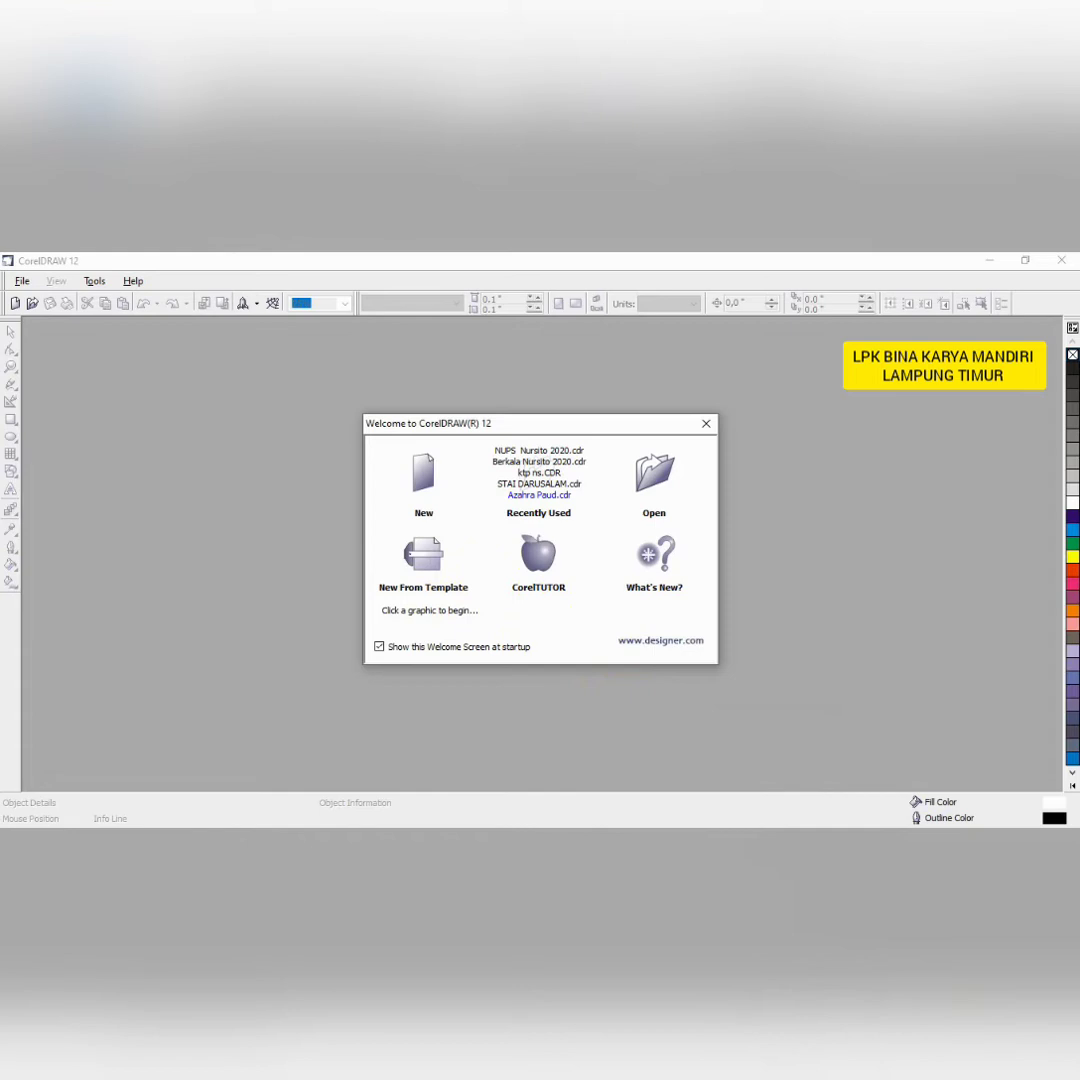
pyautogui.click(426, 480)
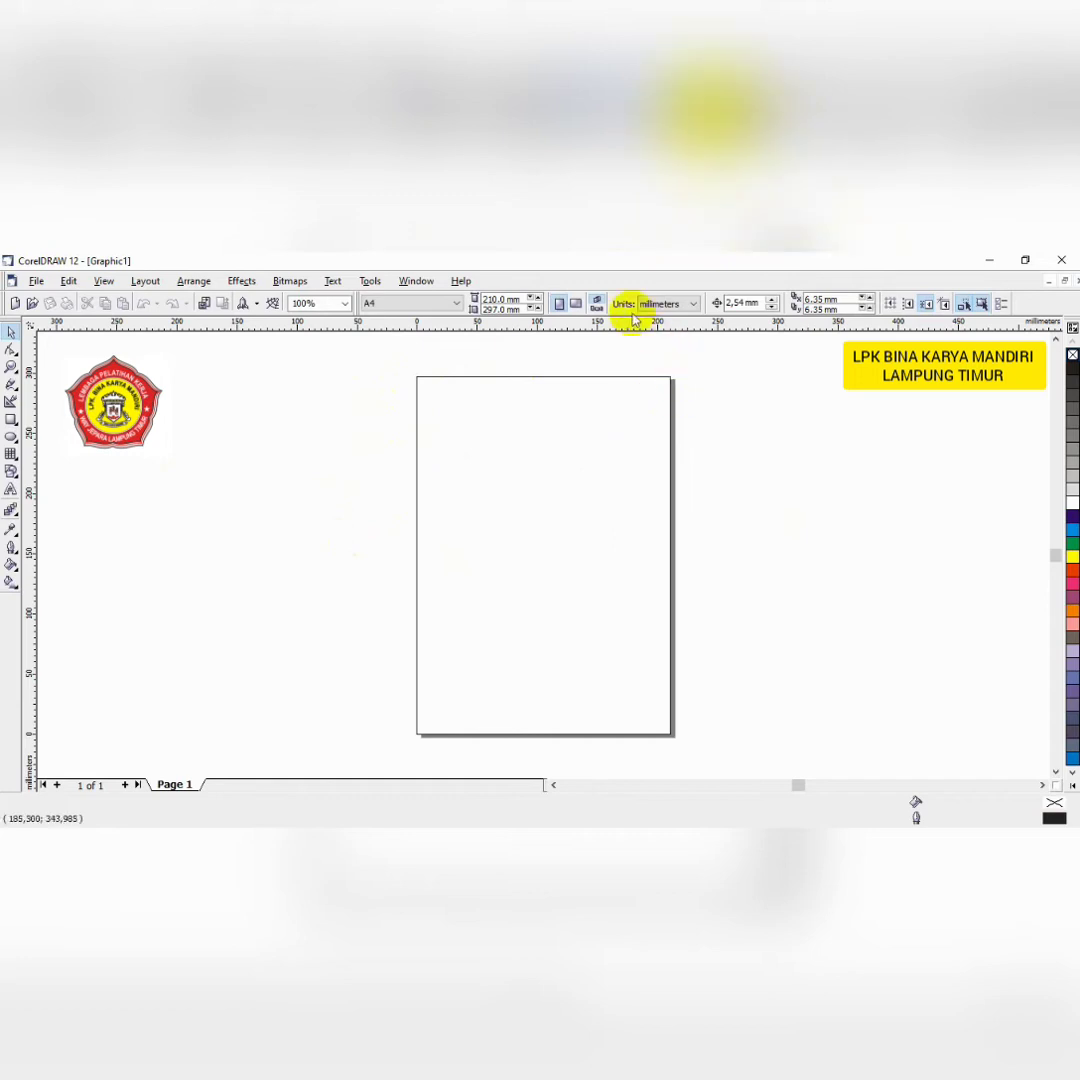
pyautogui.click(694, 305)
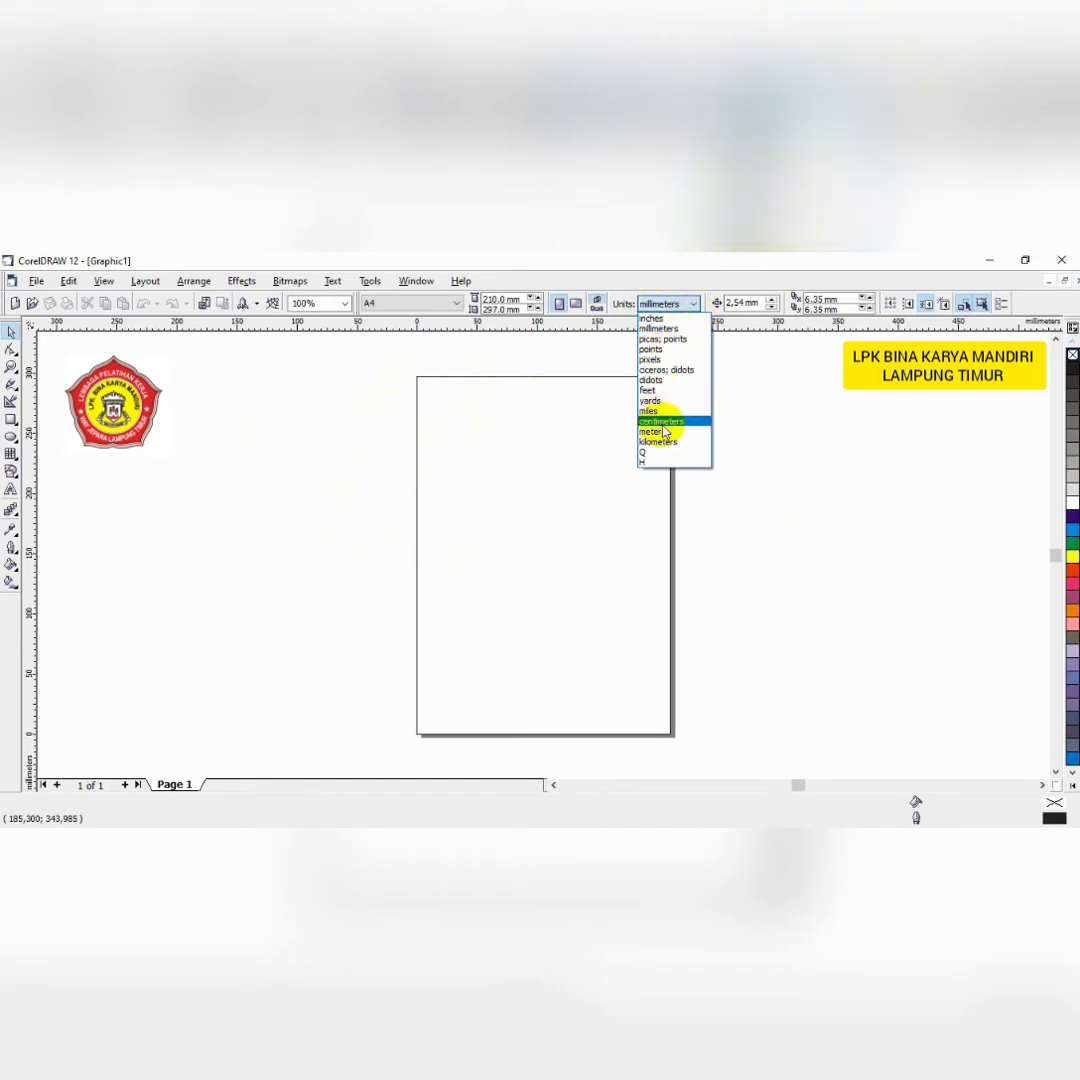
pyautogui.click(661, 421)
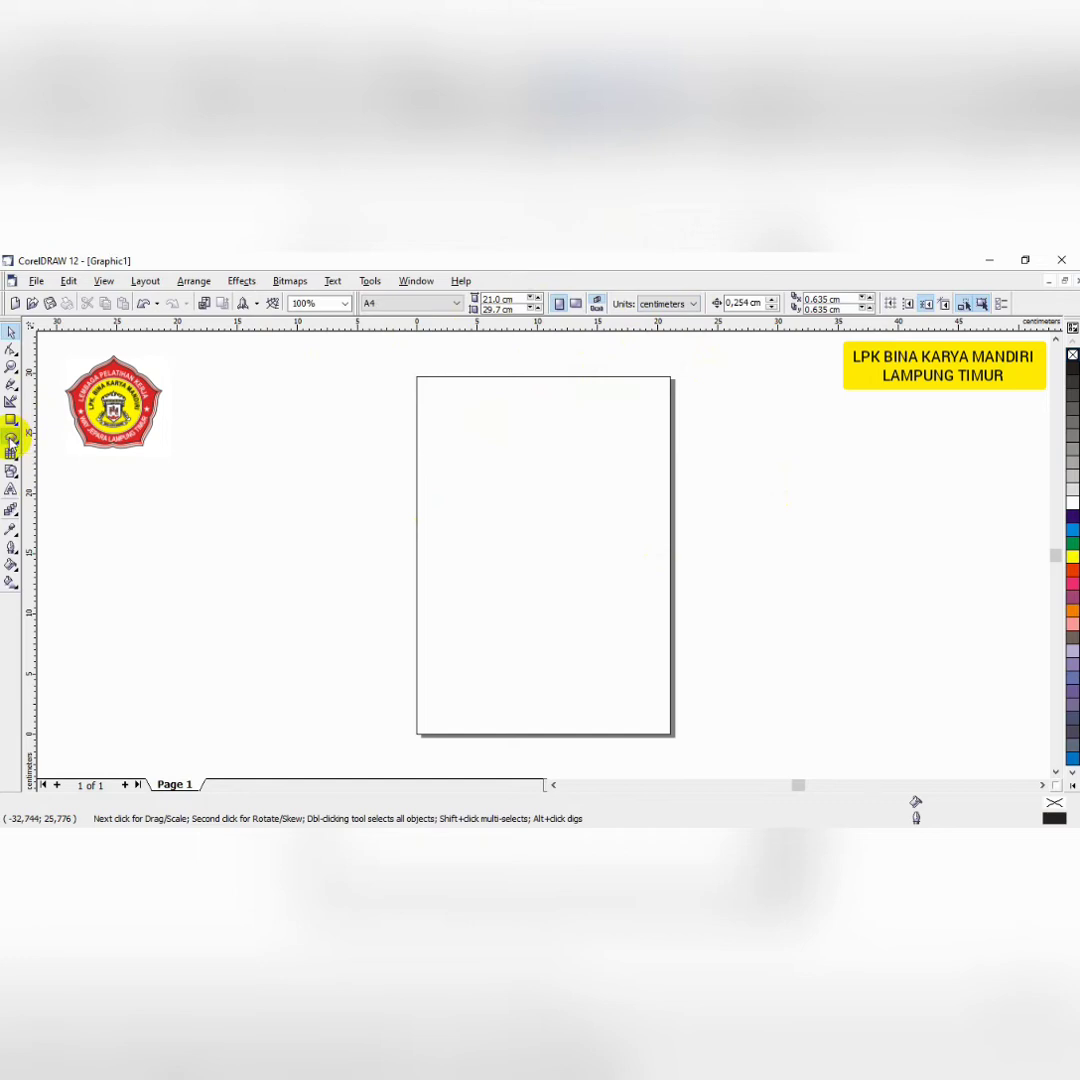
# Draw a circle about 6.8 cm in diameter in the upper half of the page
pyautogui.click(11, 437)
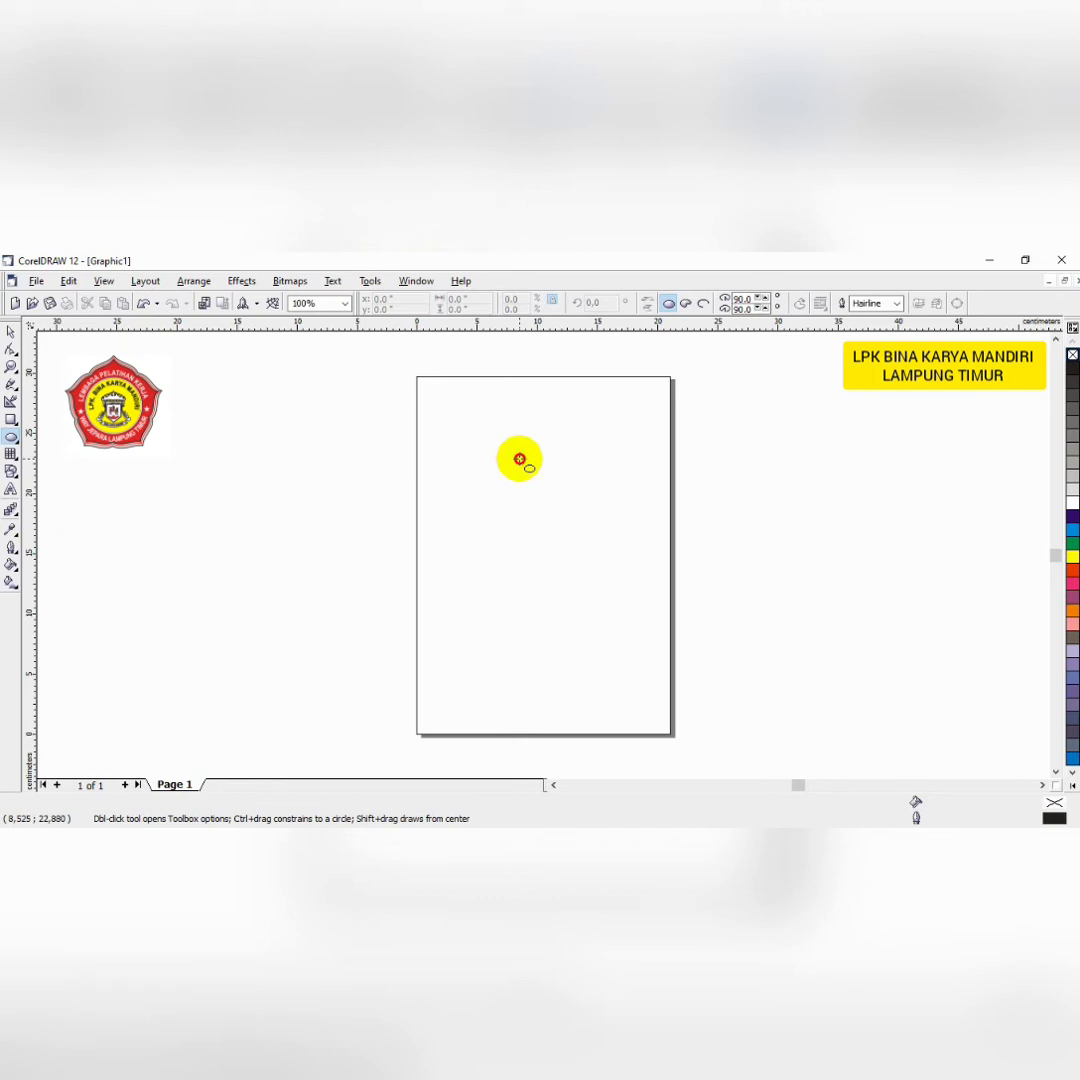
pyautogui.moveTo(492, 428); pyautogui.dragTo(570, 481)
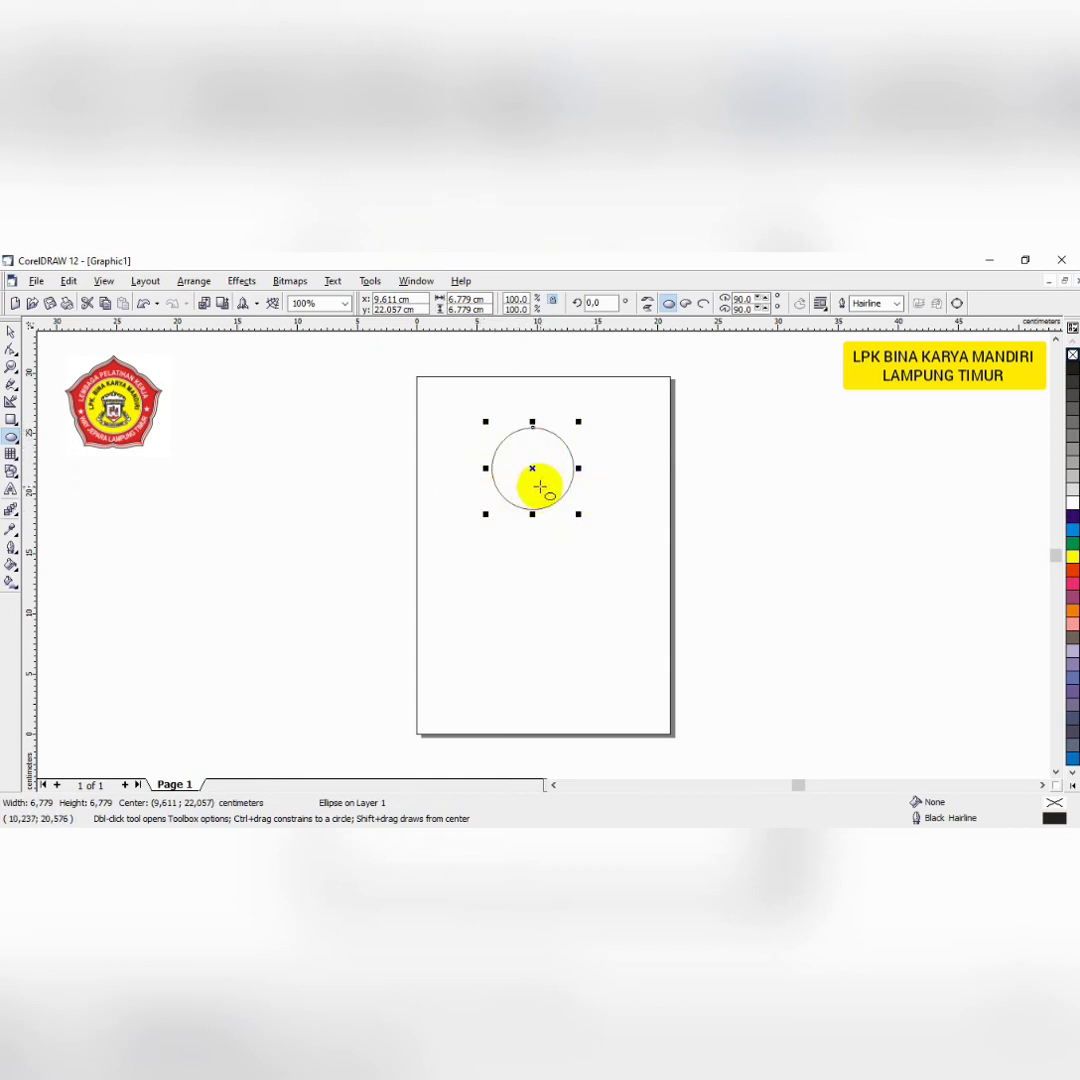
pyautogui.scroll(1, 540, 487)
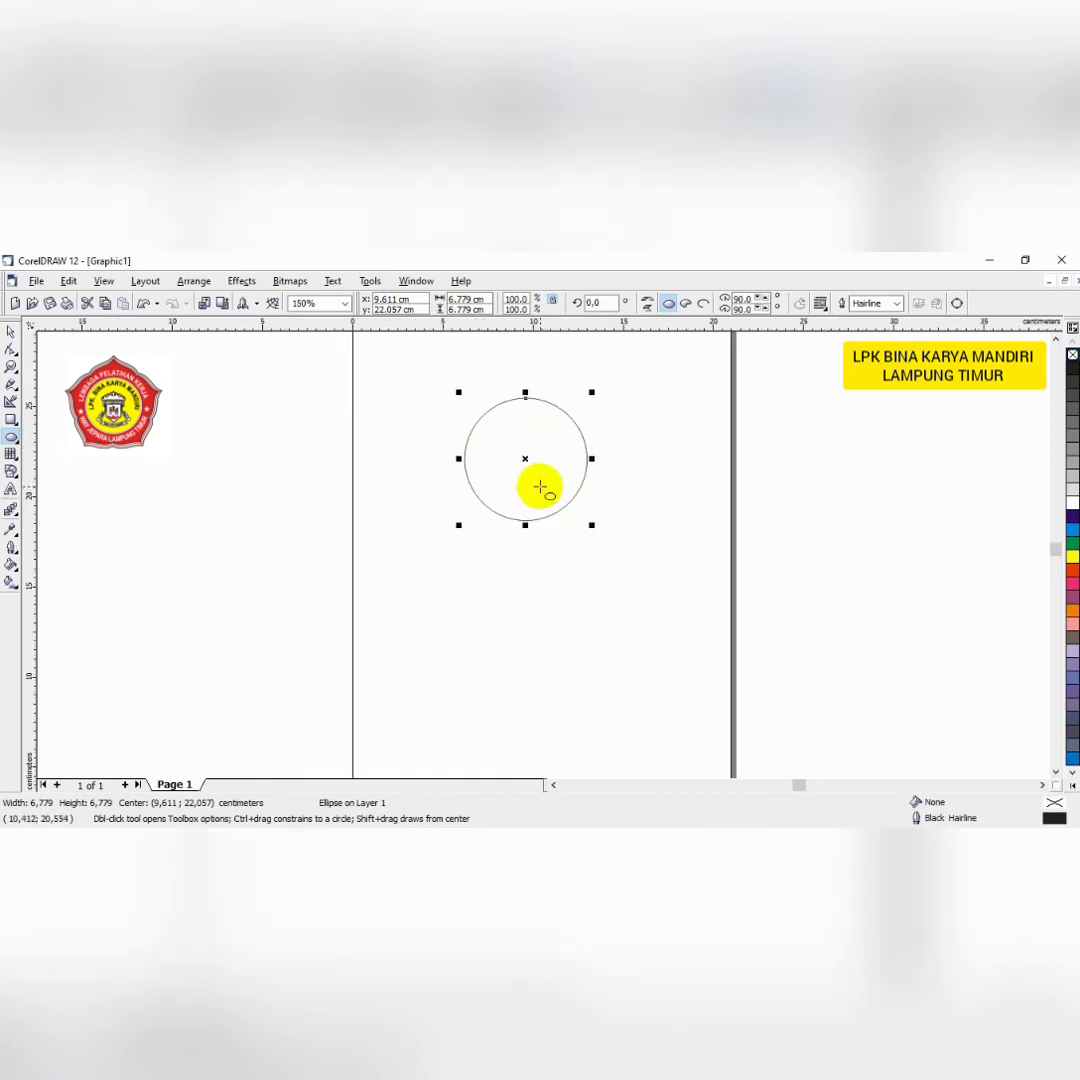
pyautogui.scroll(1, 540, 487)
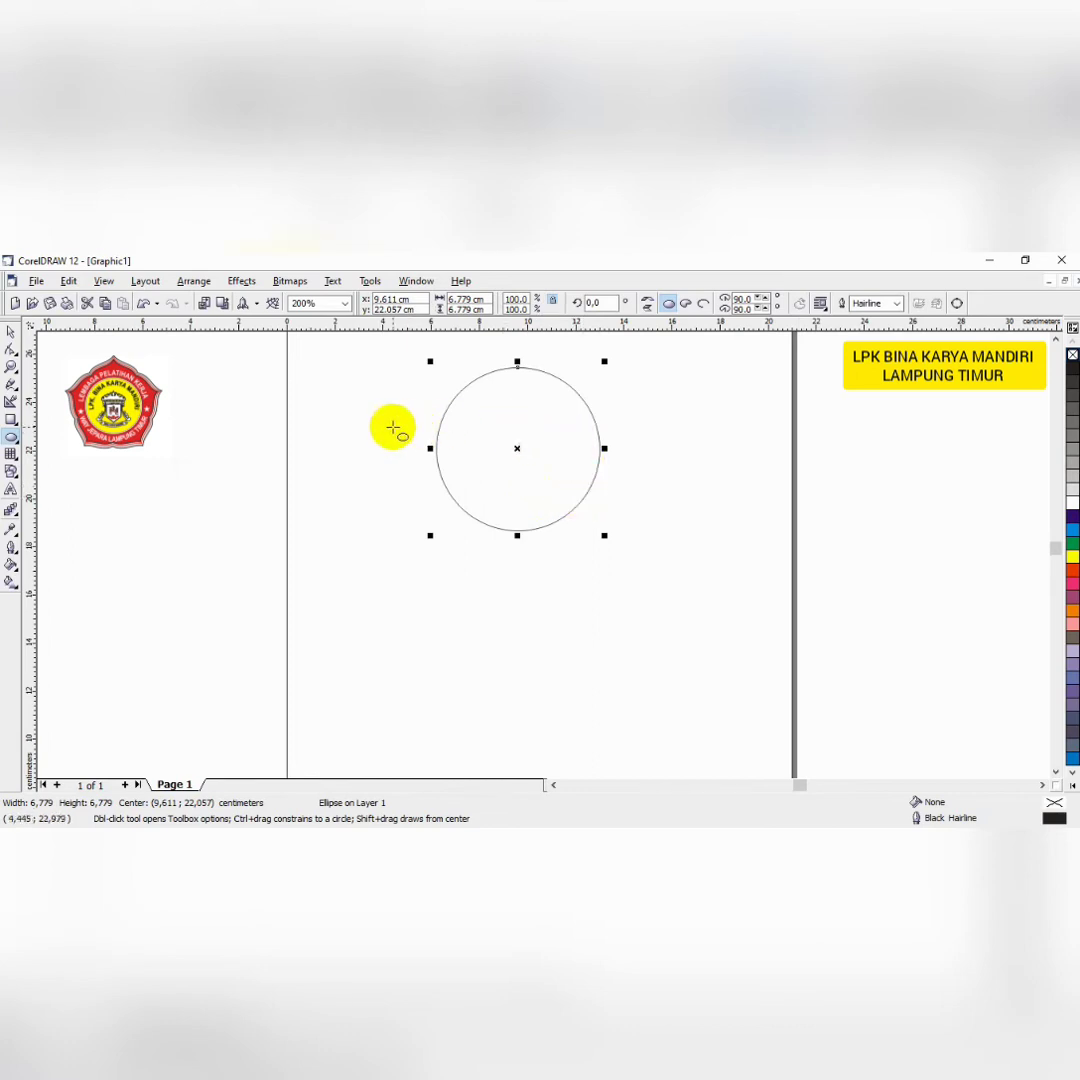
pyautogui.scroll(1, 482, 430)
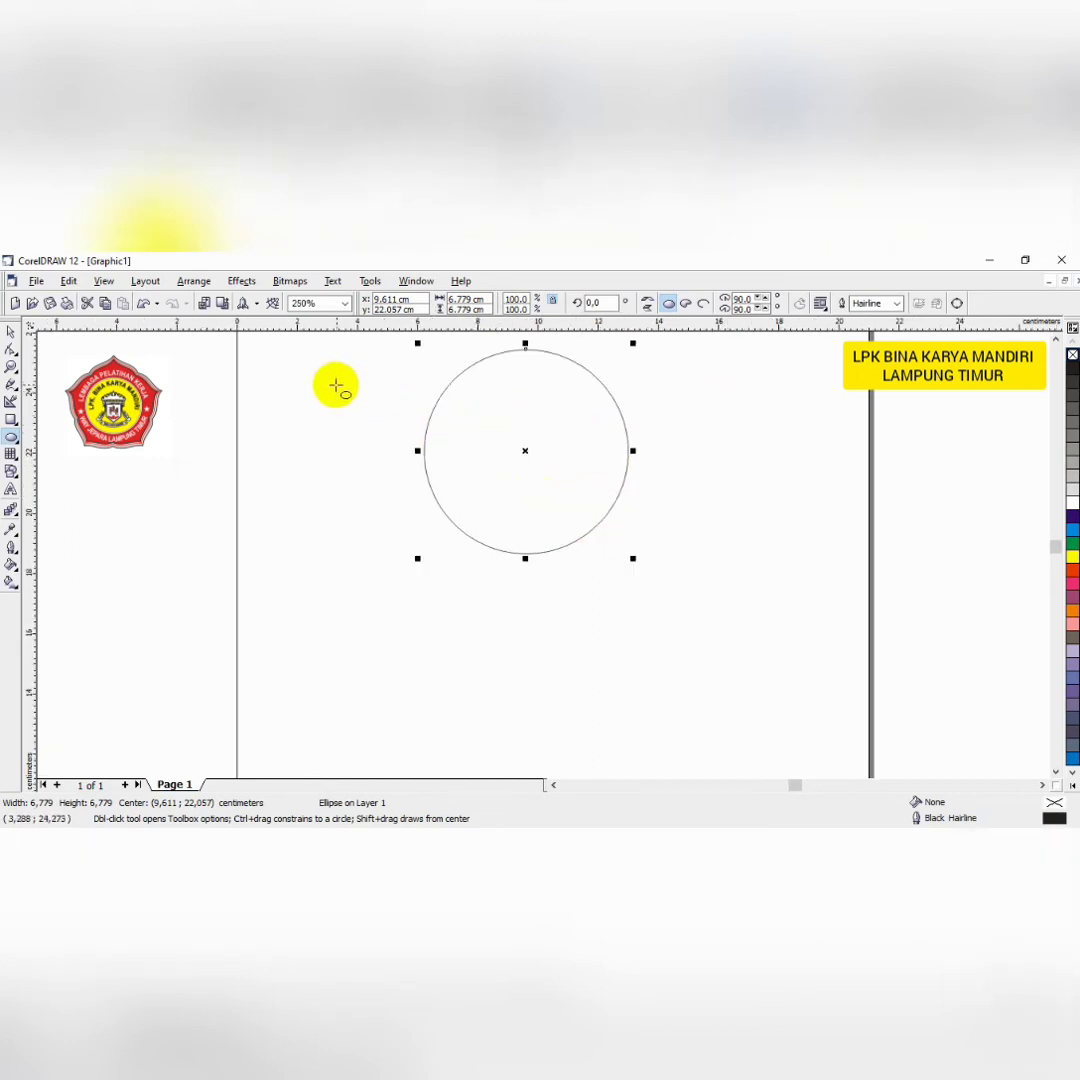
pyautogui.scroll(-3, 559, 427)
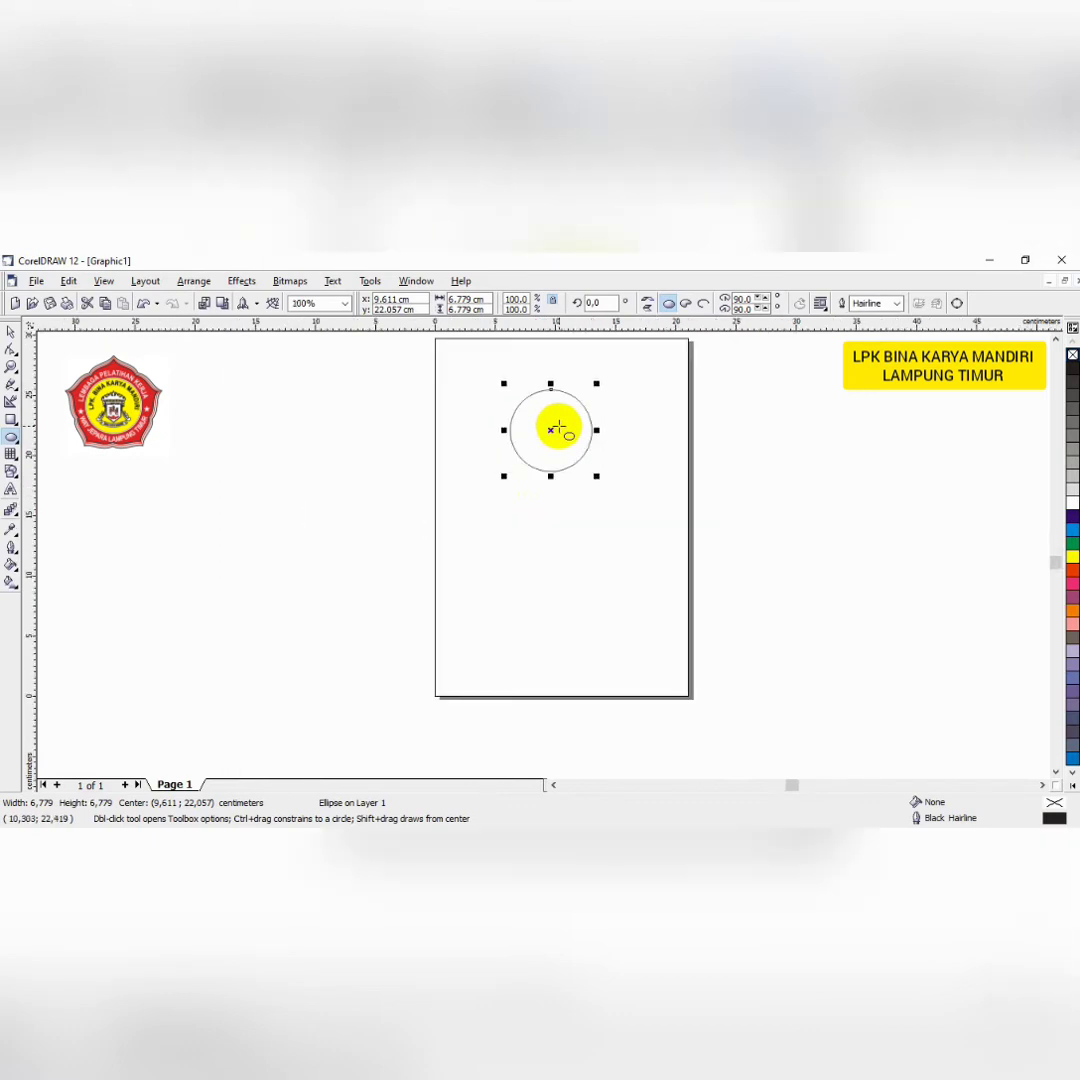
pyautogui.scroll(1, 559, 427)
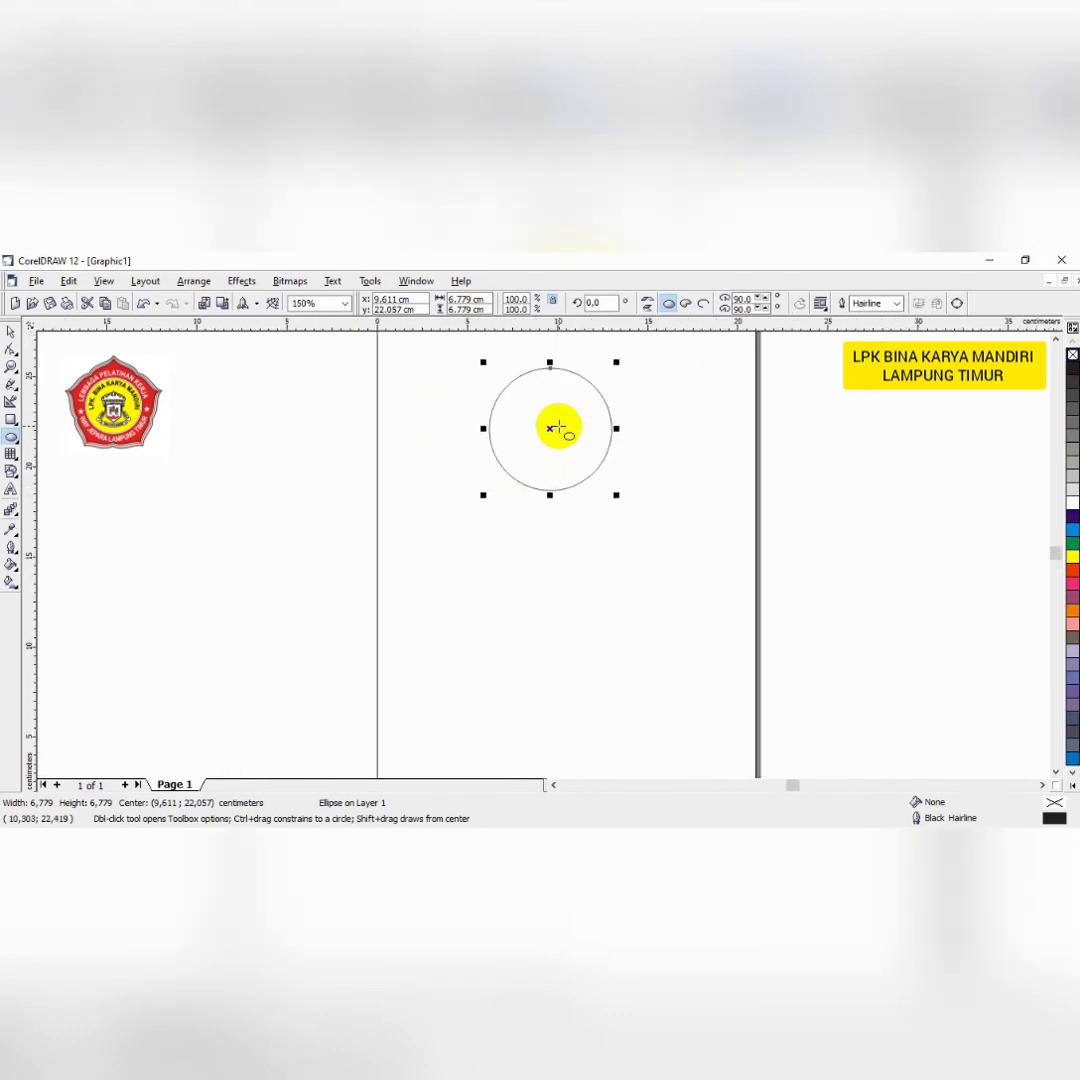
# Set the circle's width and height to 4 cm and its outline width to 1.0 pt
pyautogui.click(12, 334)
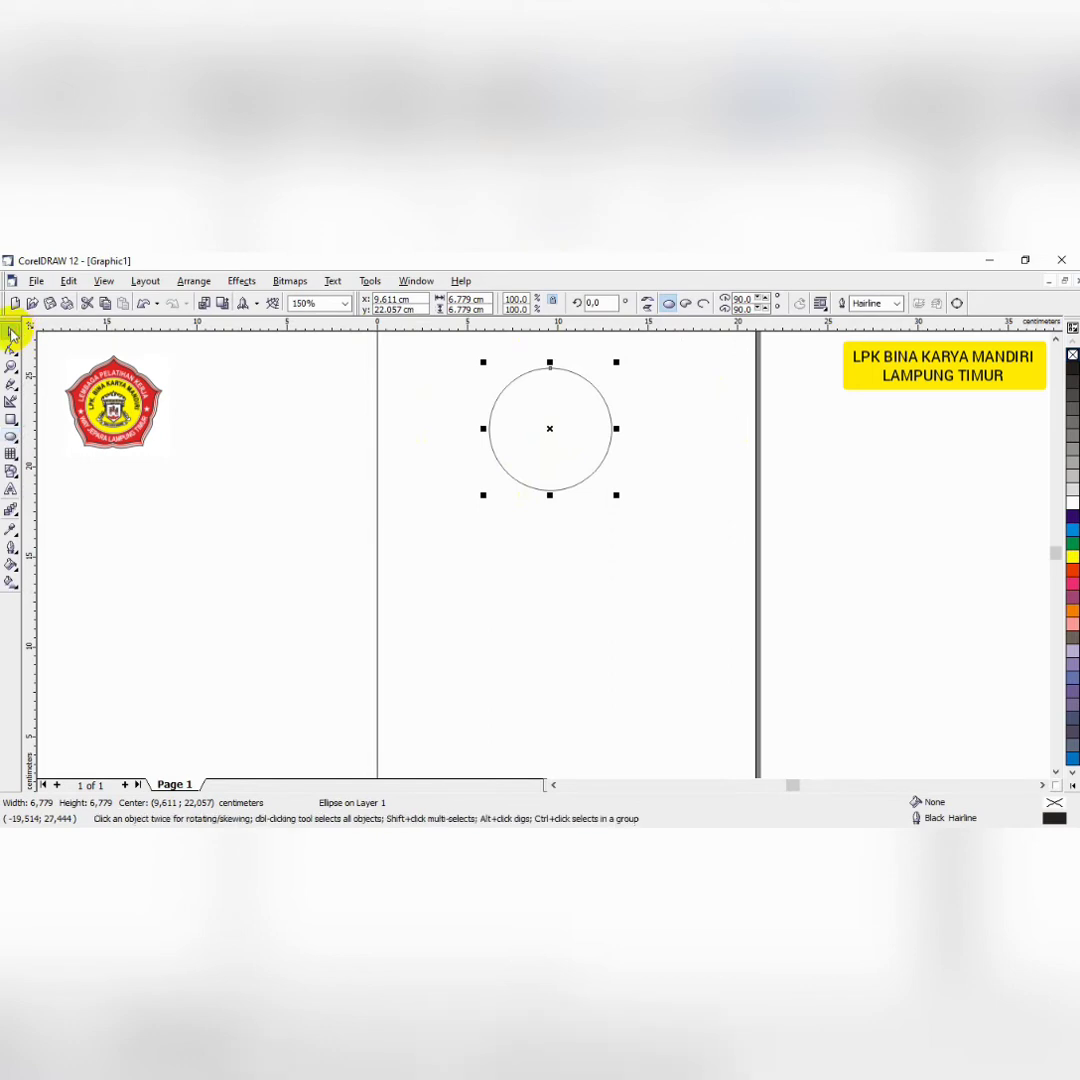
pyautogui.click(452, 300)
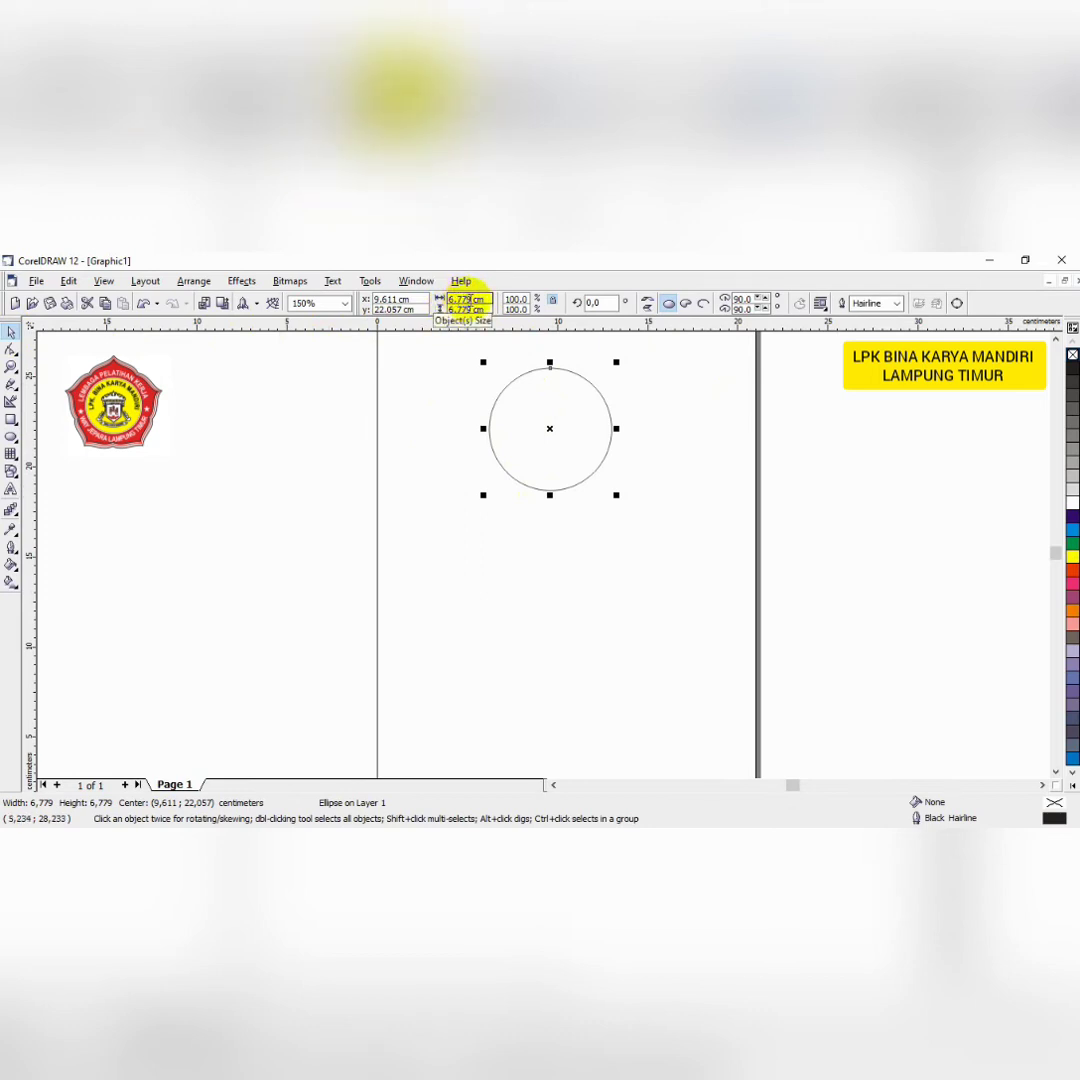
pyautogui.moveTo(468, 299); pyautogui.dragTo(446, 298)
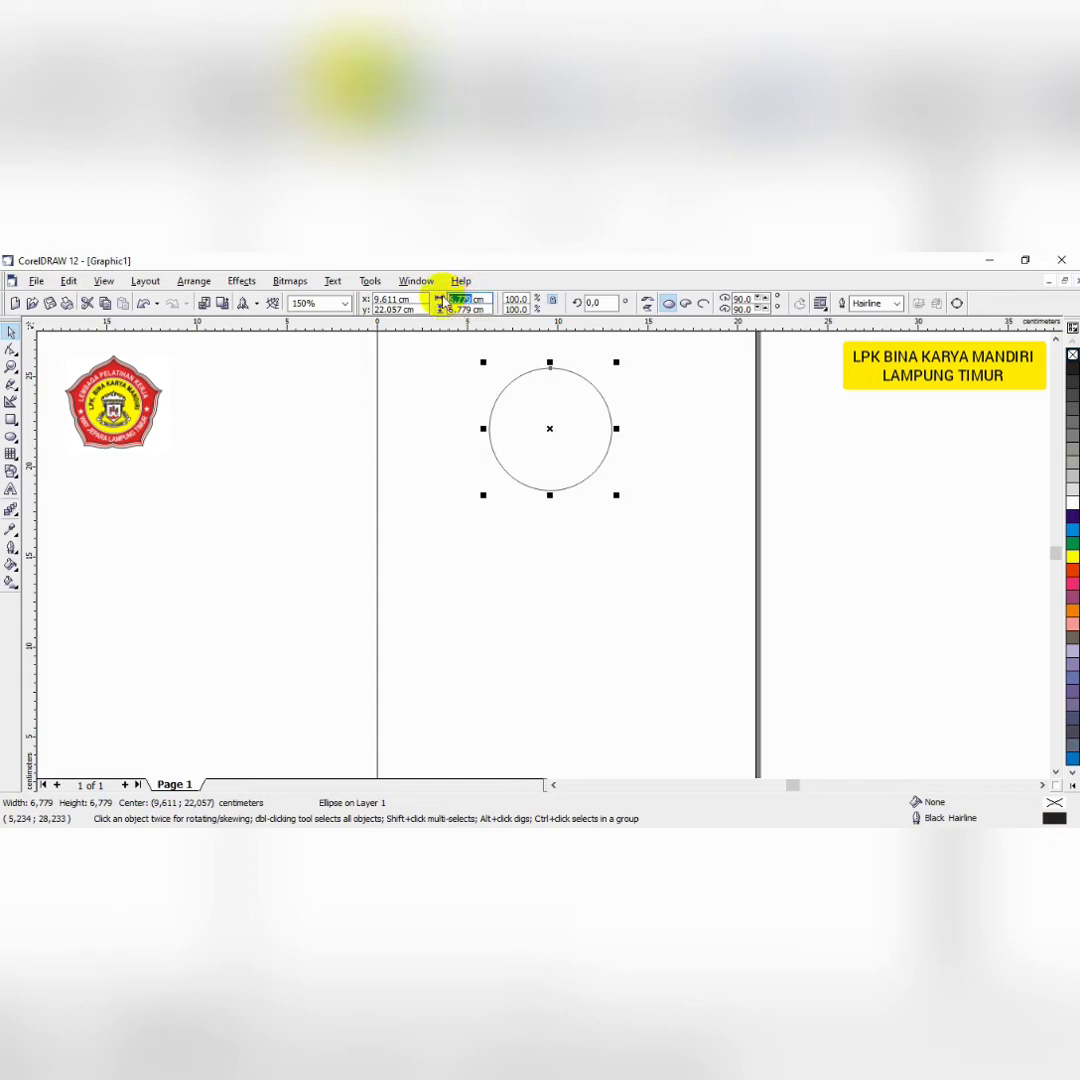
pyautogui.write('4cm')
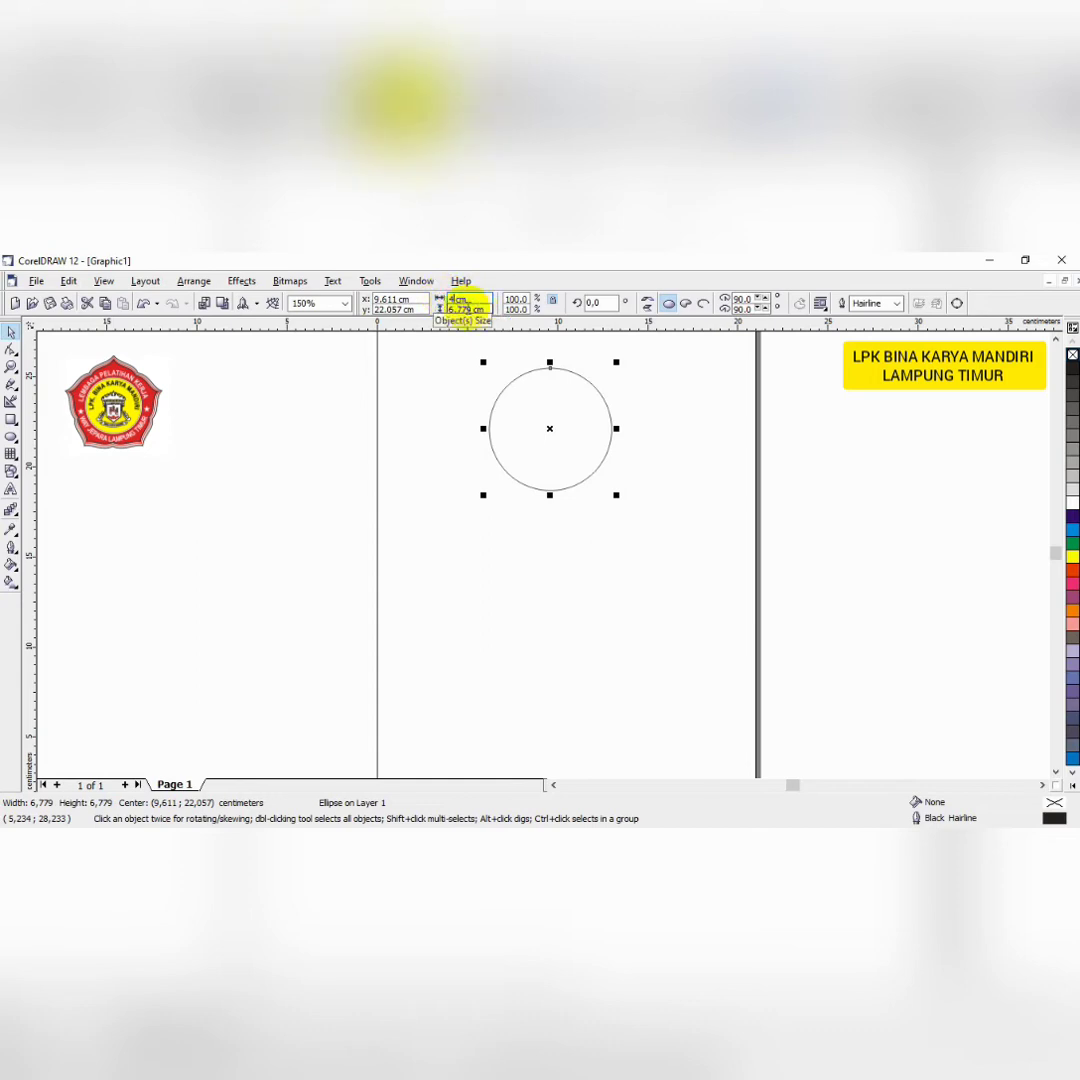
pyautogui.moveTo(470, 308); pyautogui.dragTo(426, 311)
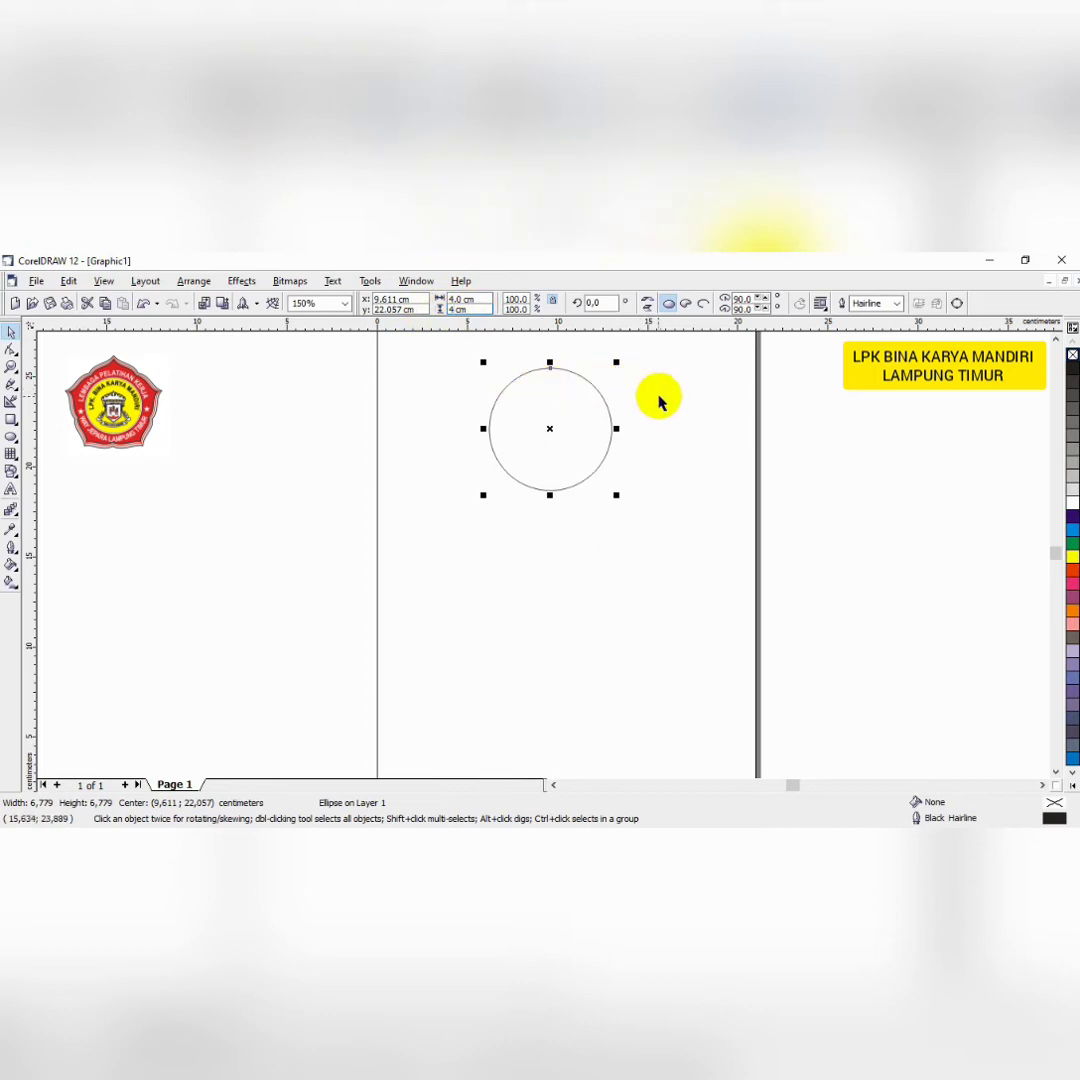
pyautogui.press('Return')
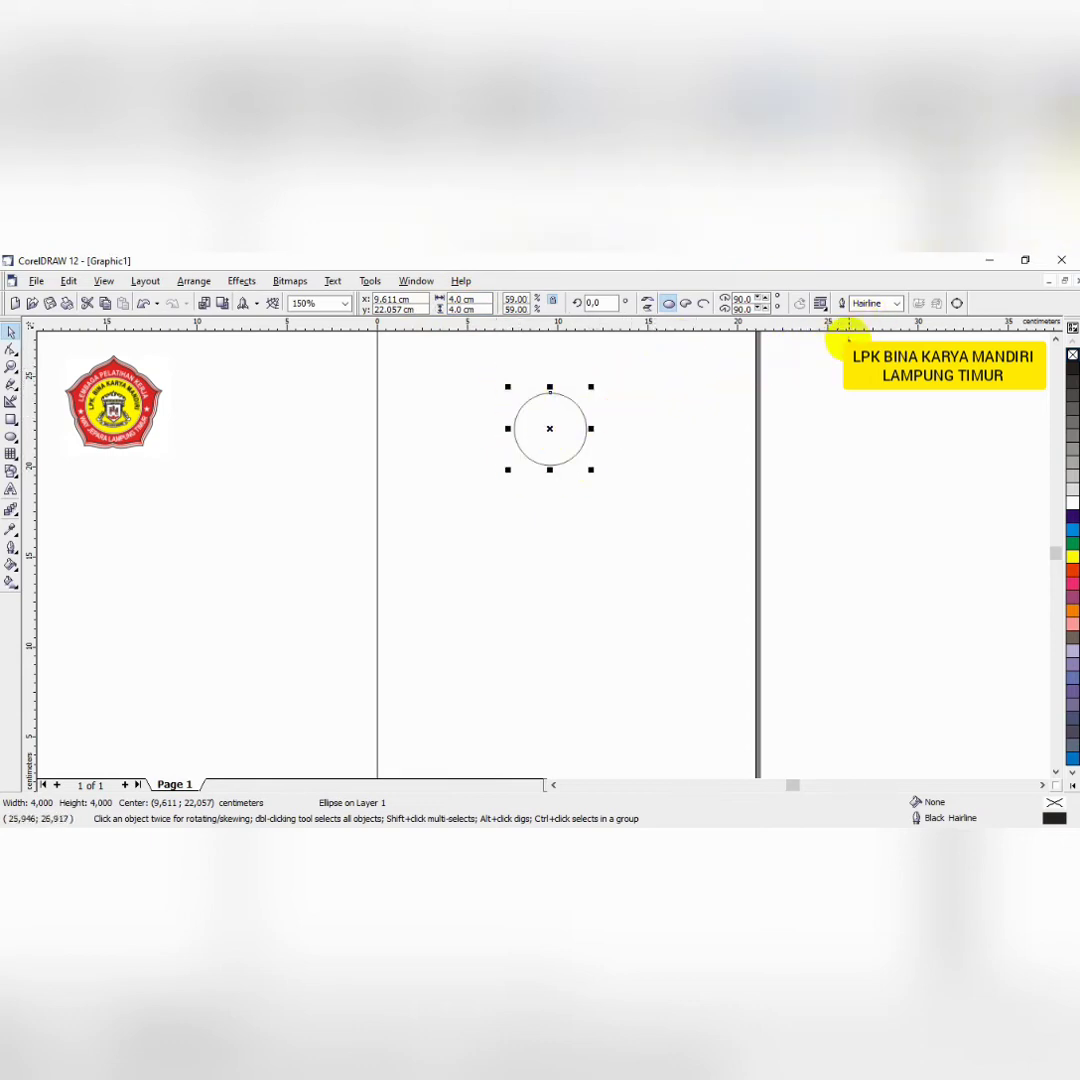
pyautogui.click(897, 304)
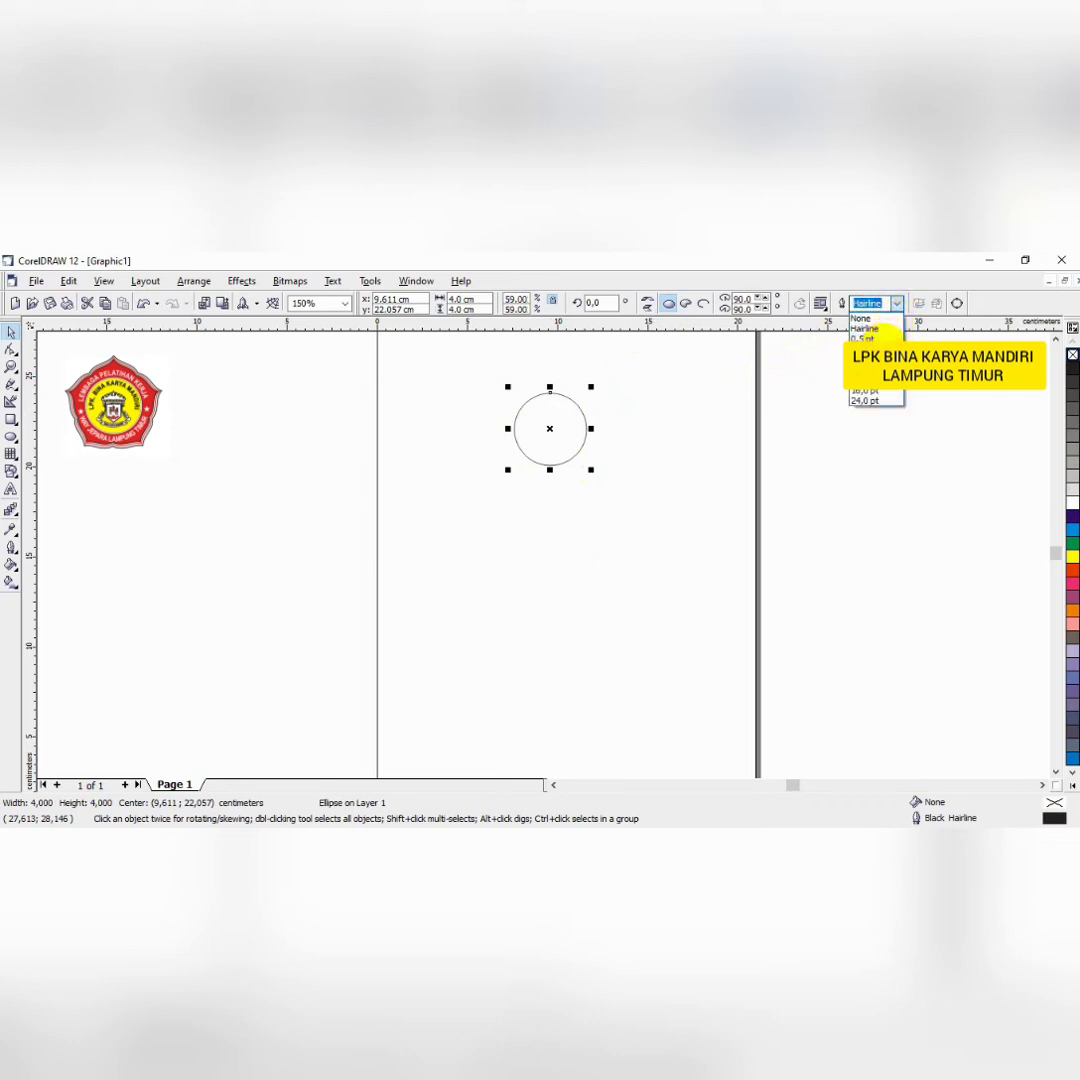
pyautogui.click(866, 349)
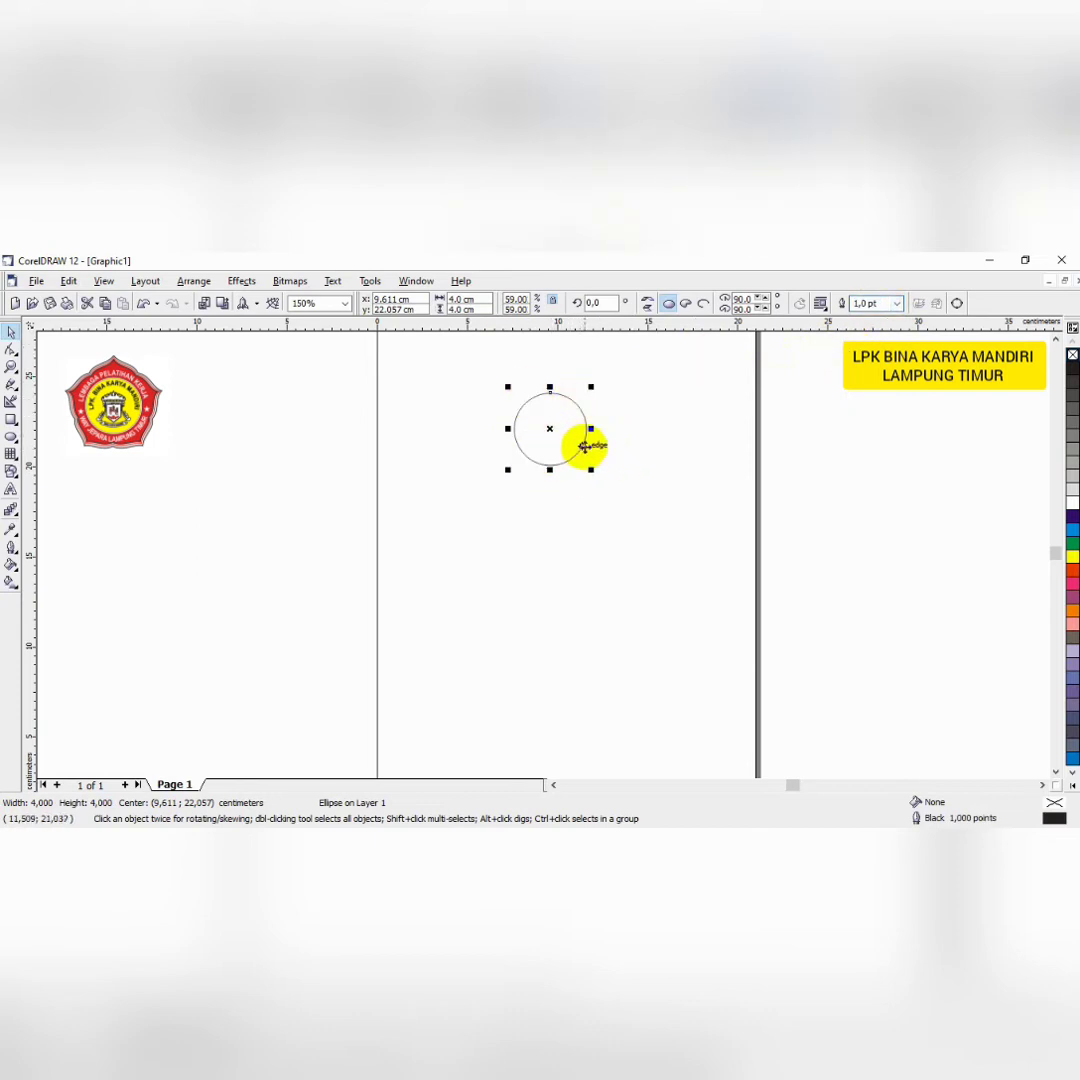
# Copy the circle and paste two duplicates, scaling them about the shared centre to about 3.6 cm and 2.7 cm in diameter
pyautogui.scroll(1, 583, 440)
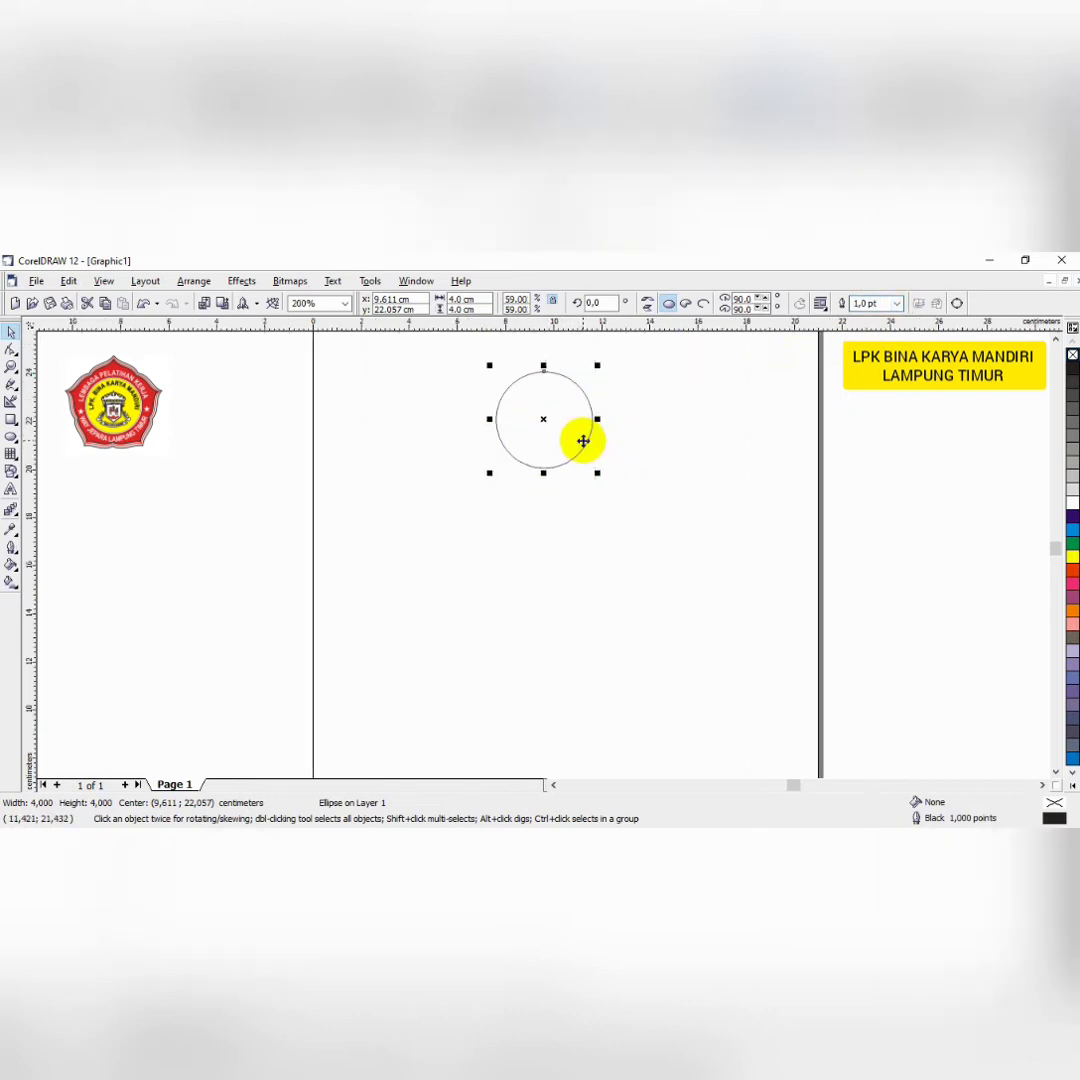
pyautogui.scroll(2, 583, 440)
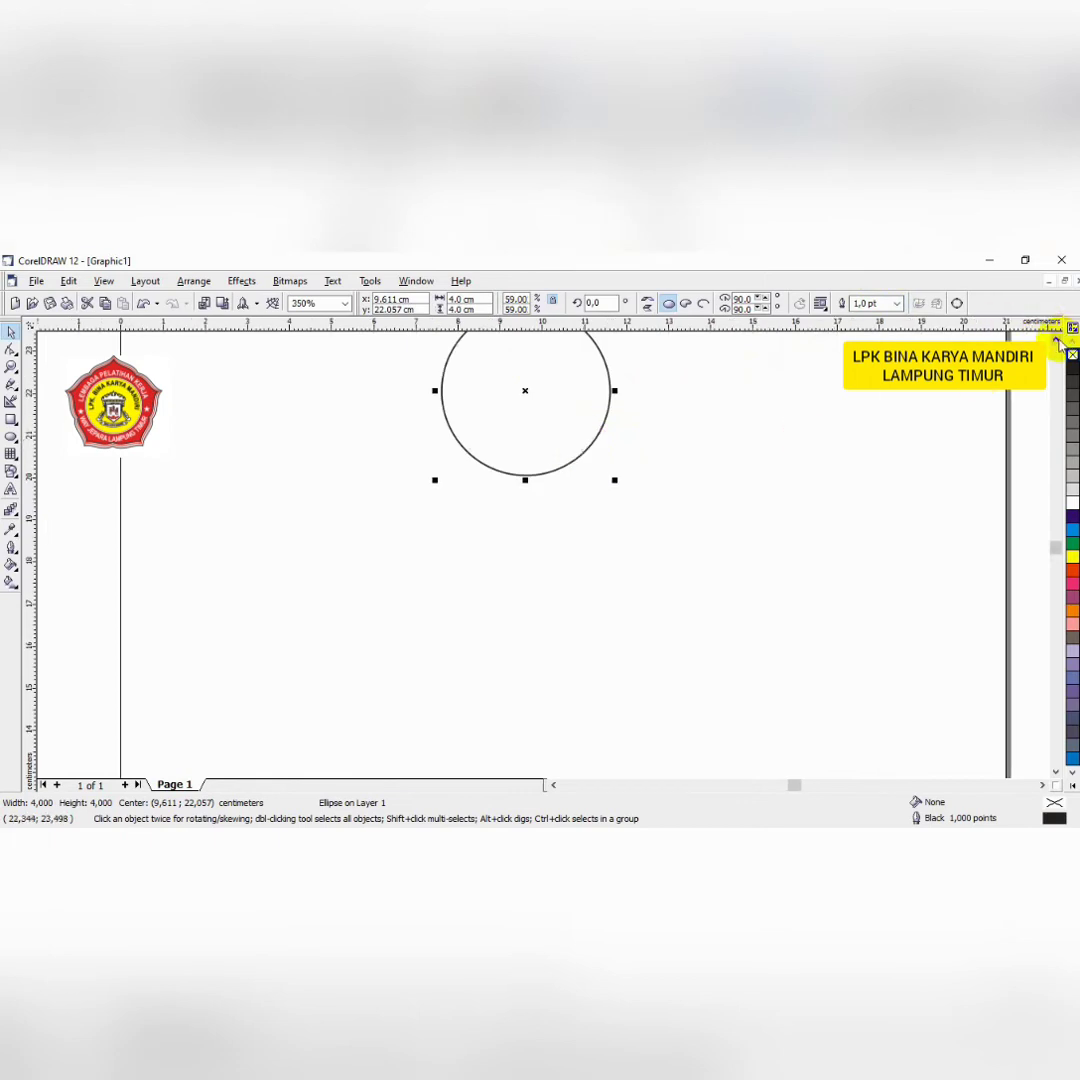
pyautogui.scroll(1, 634, 422)
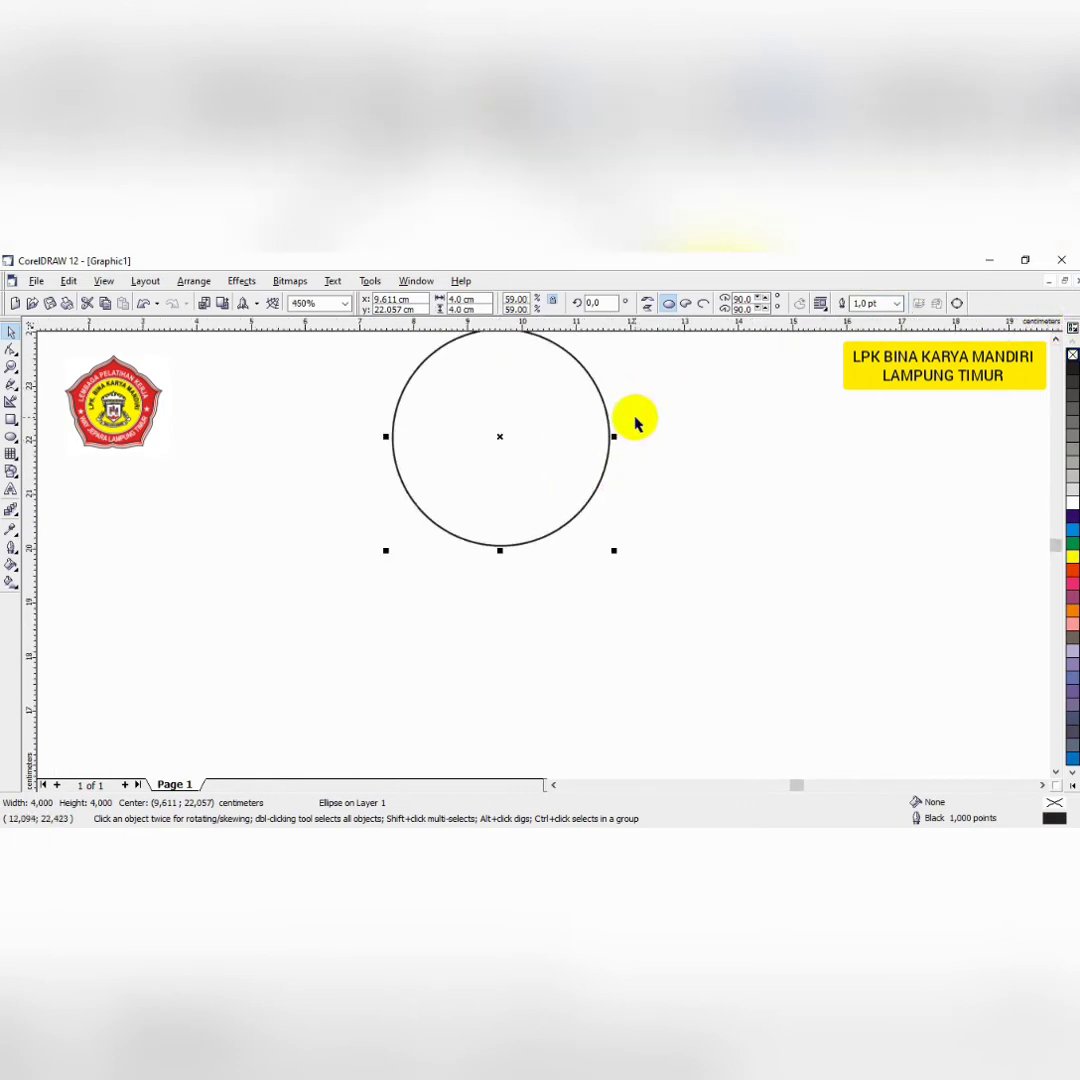
pyautogui.click(1056, 340)
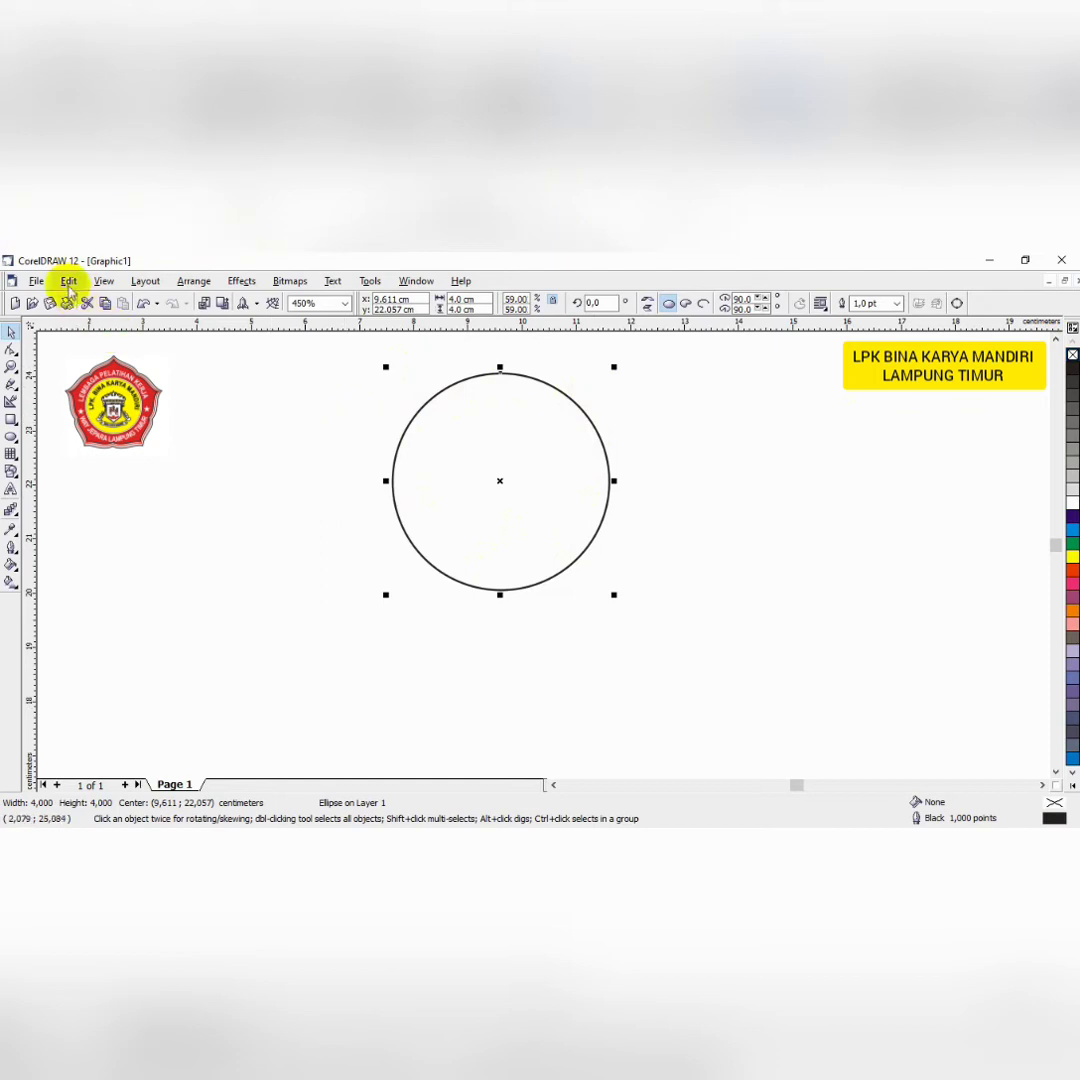
pyautogui.click(69, 283)
pyautogui.click(87, 360)
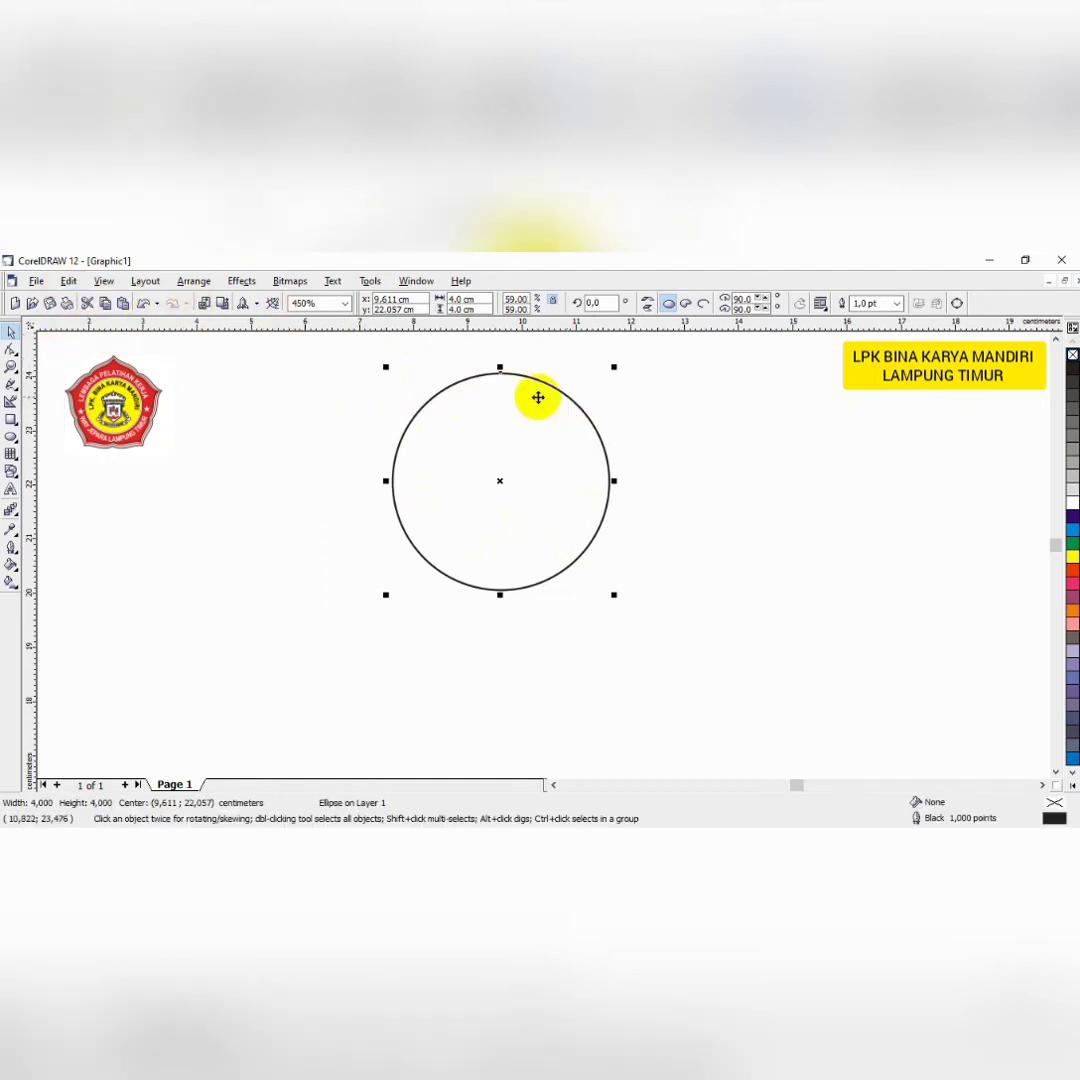
pyautogui.click(69, 281)
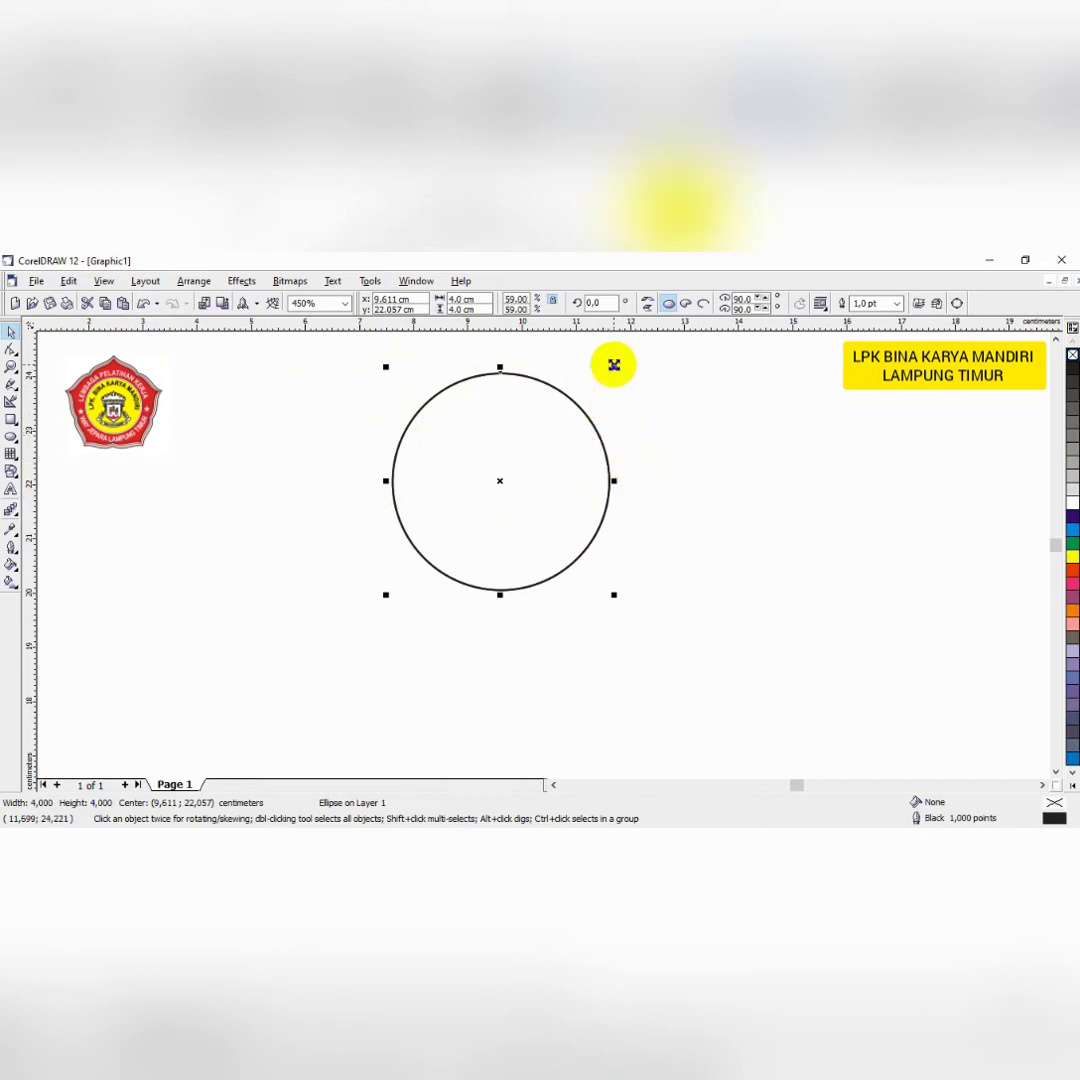
pyautogui.moveTo(614, 364); pyautogui.dragTo(609, 375)
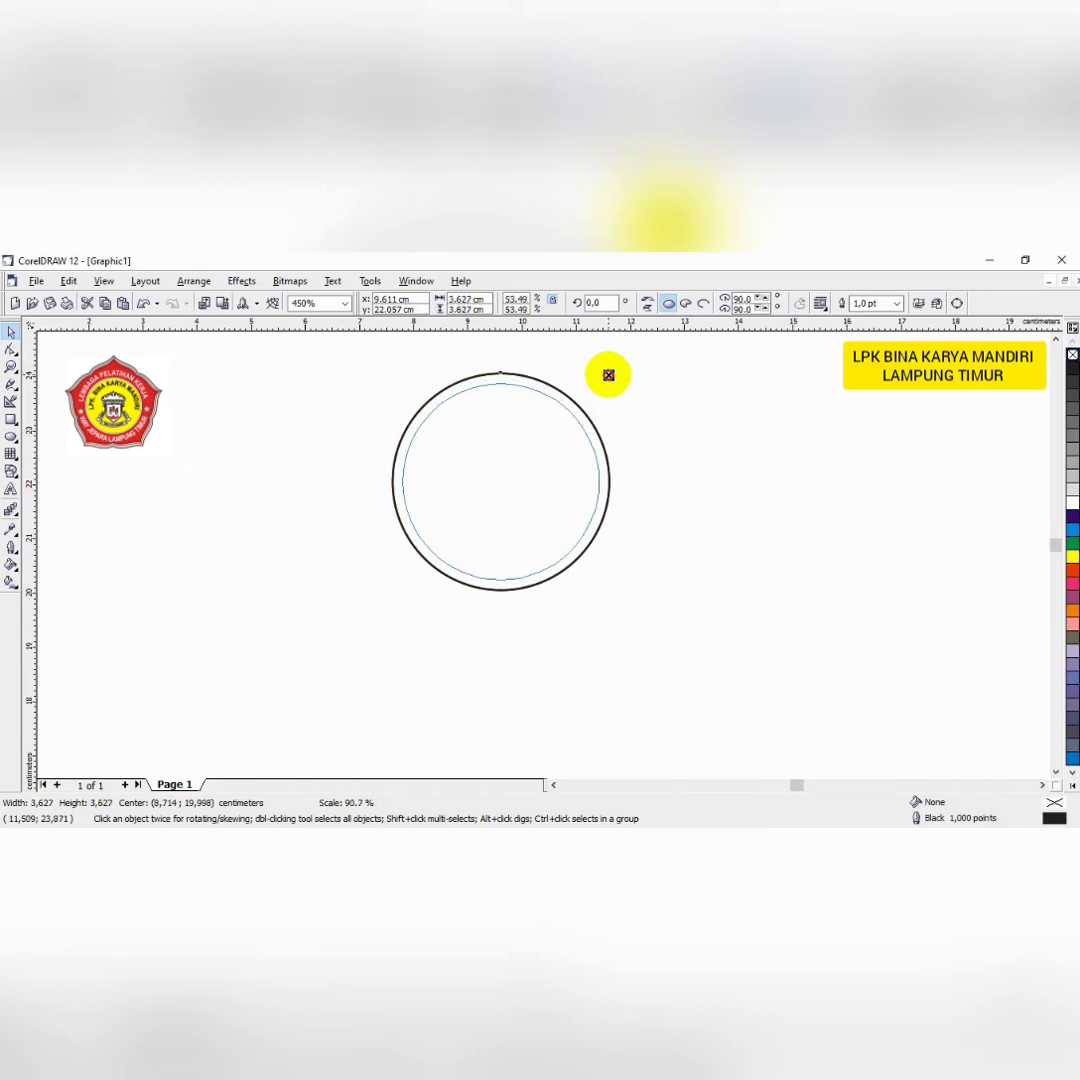
pyautogui.moveTo(609, 375); pyautogui.dragTo(608, 375)
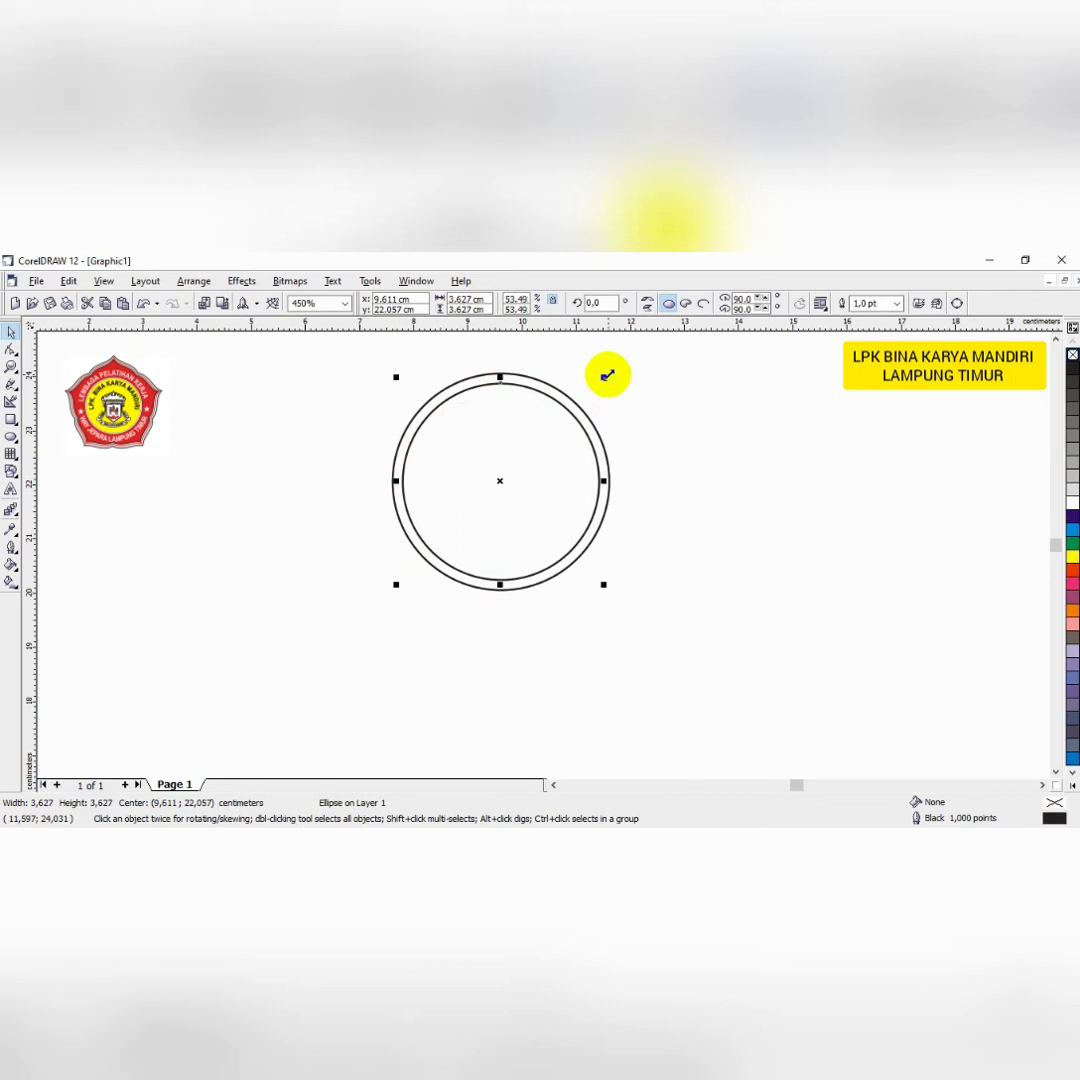
pyautogui.click(122, 310)
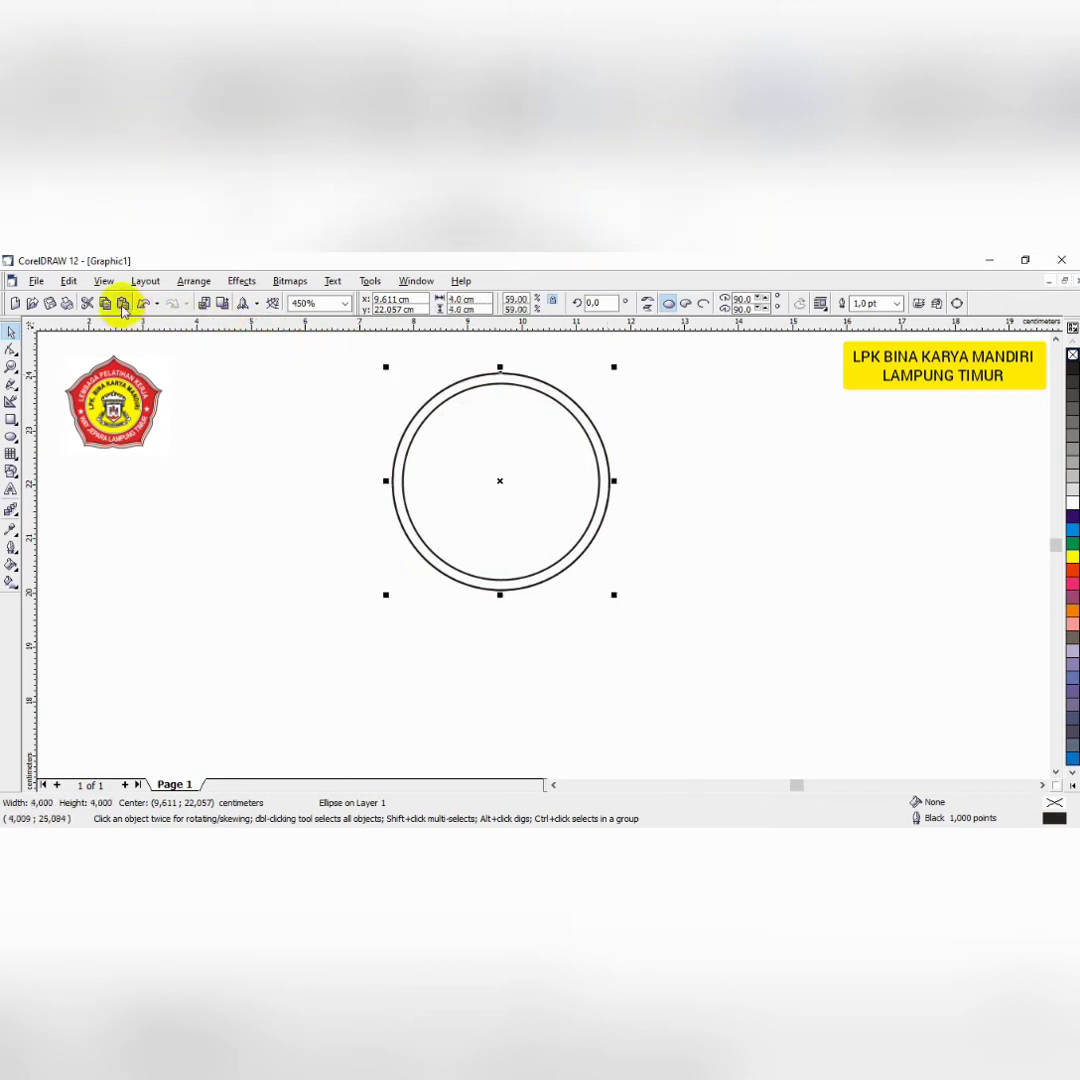
pyautogui.moveTo(612, 367); pyautogui.dragTo(606, 404)
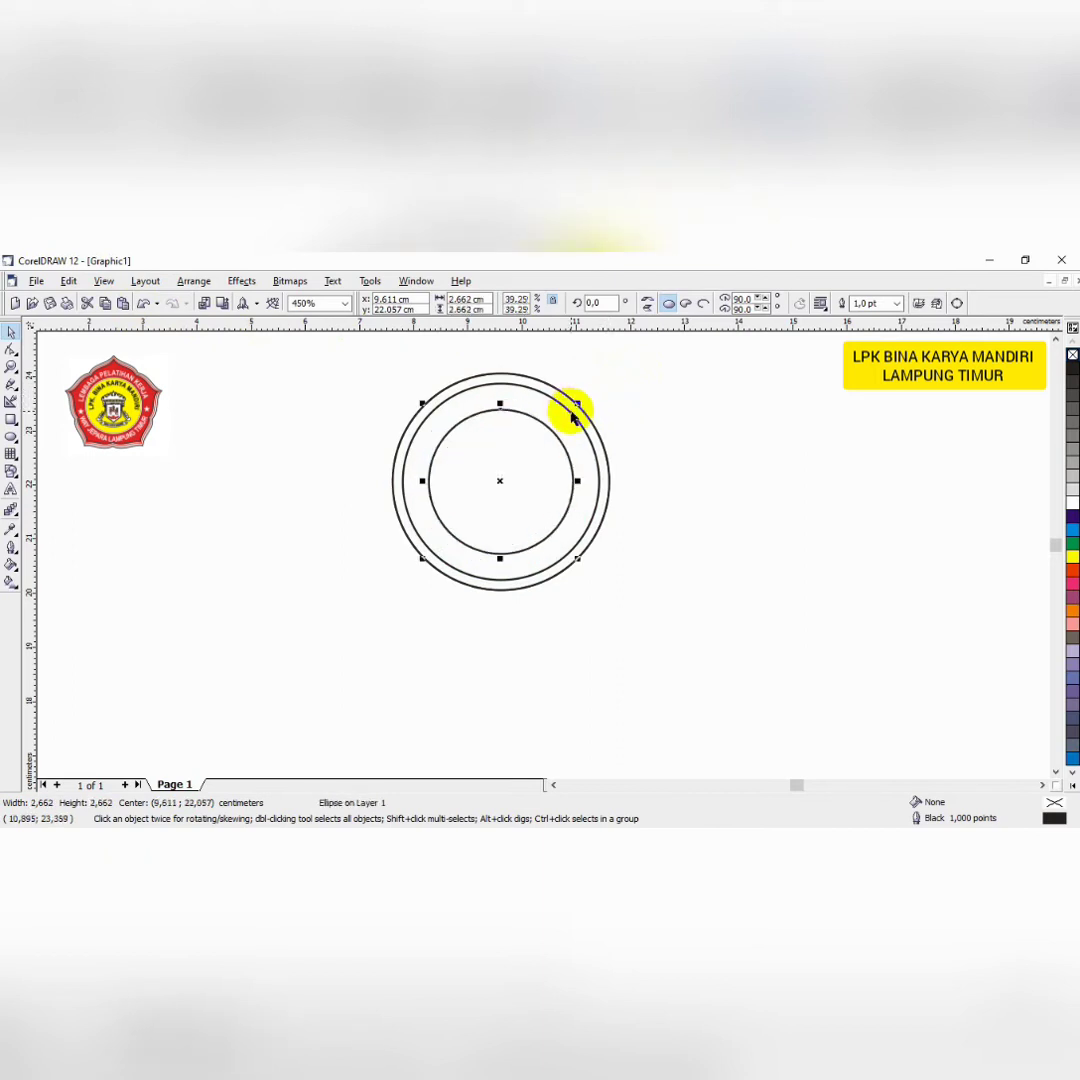
# Enlarge the middle circle about its centre to about 3.7 cm in diameter and set its outline width to 0.7 pt
pyautogui.click(572, 411)
pyautogui.moveTo(603, 377); pyautogui.dragTo(603, 369)
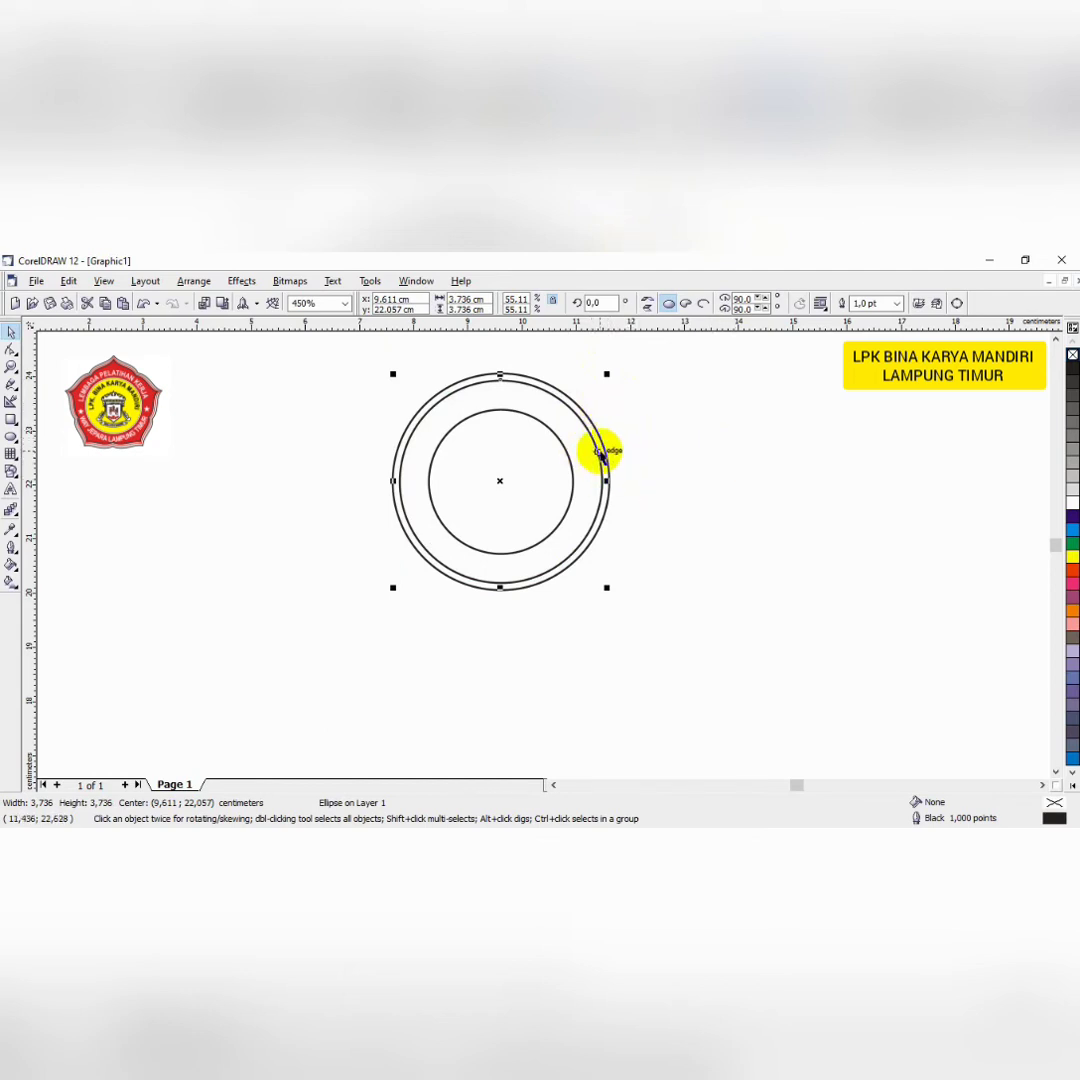
pyautogui.click(897, 303)
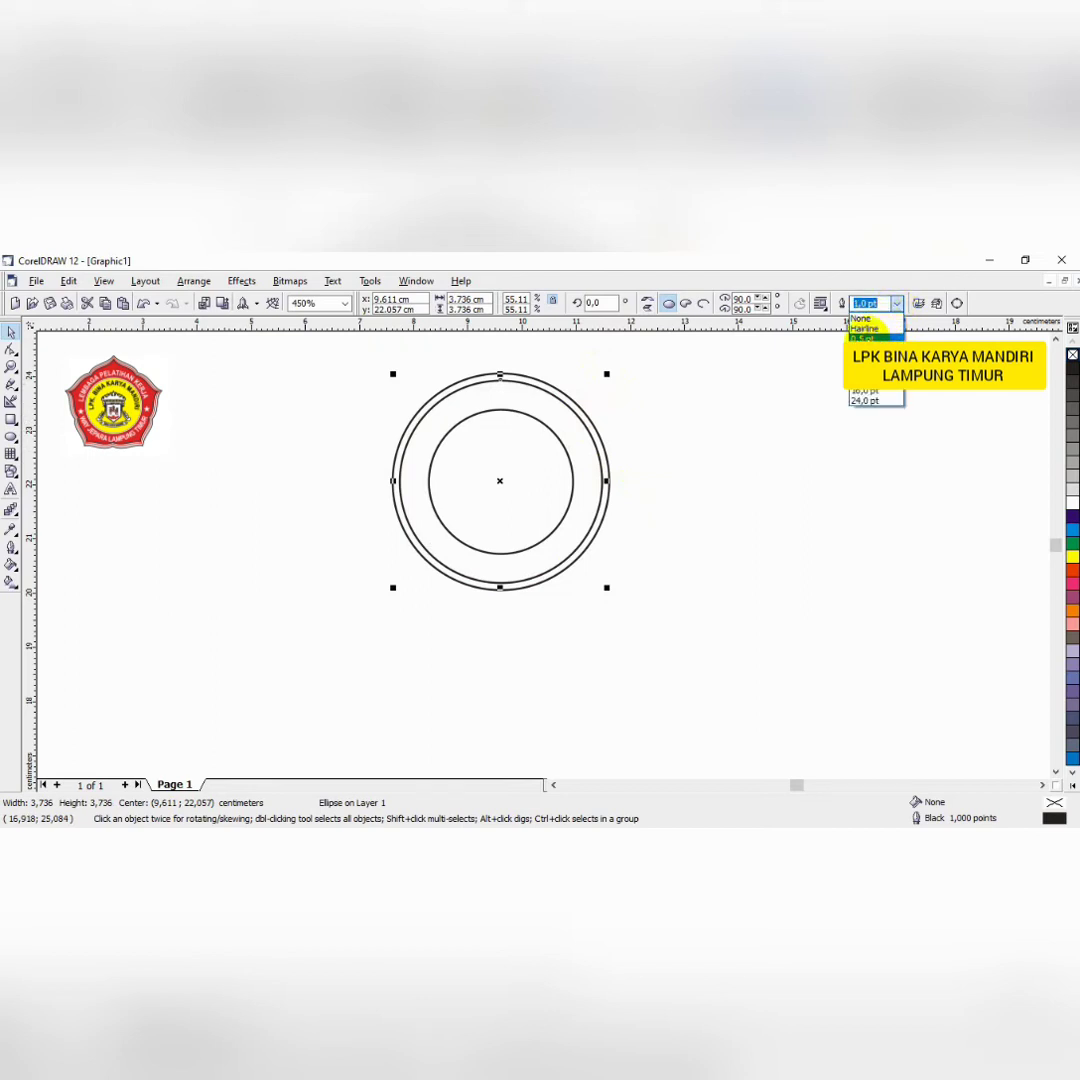
pyautogui.click(862, 338)
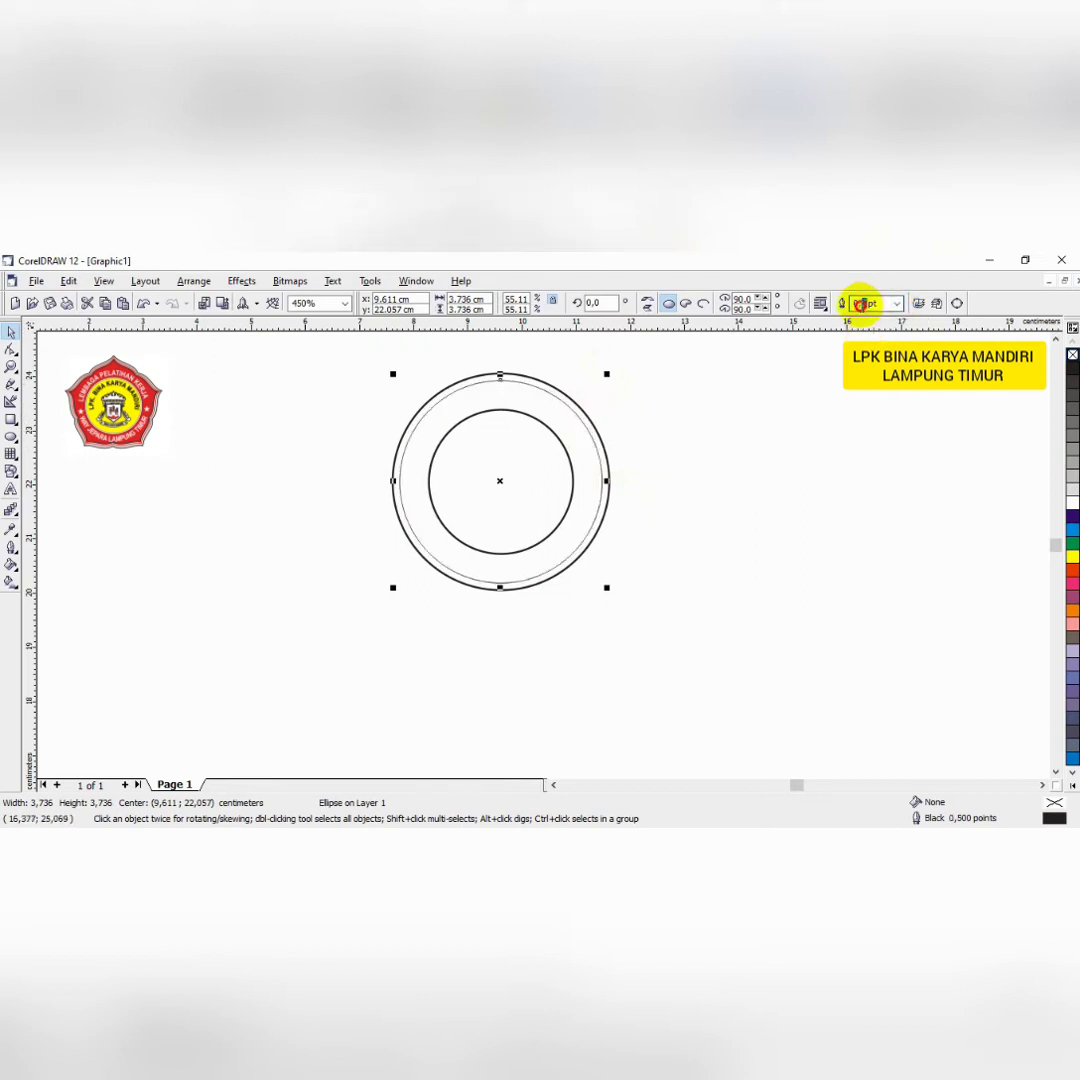
pyautogui.write('0,7')
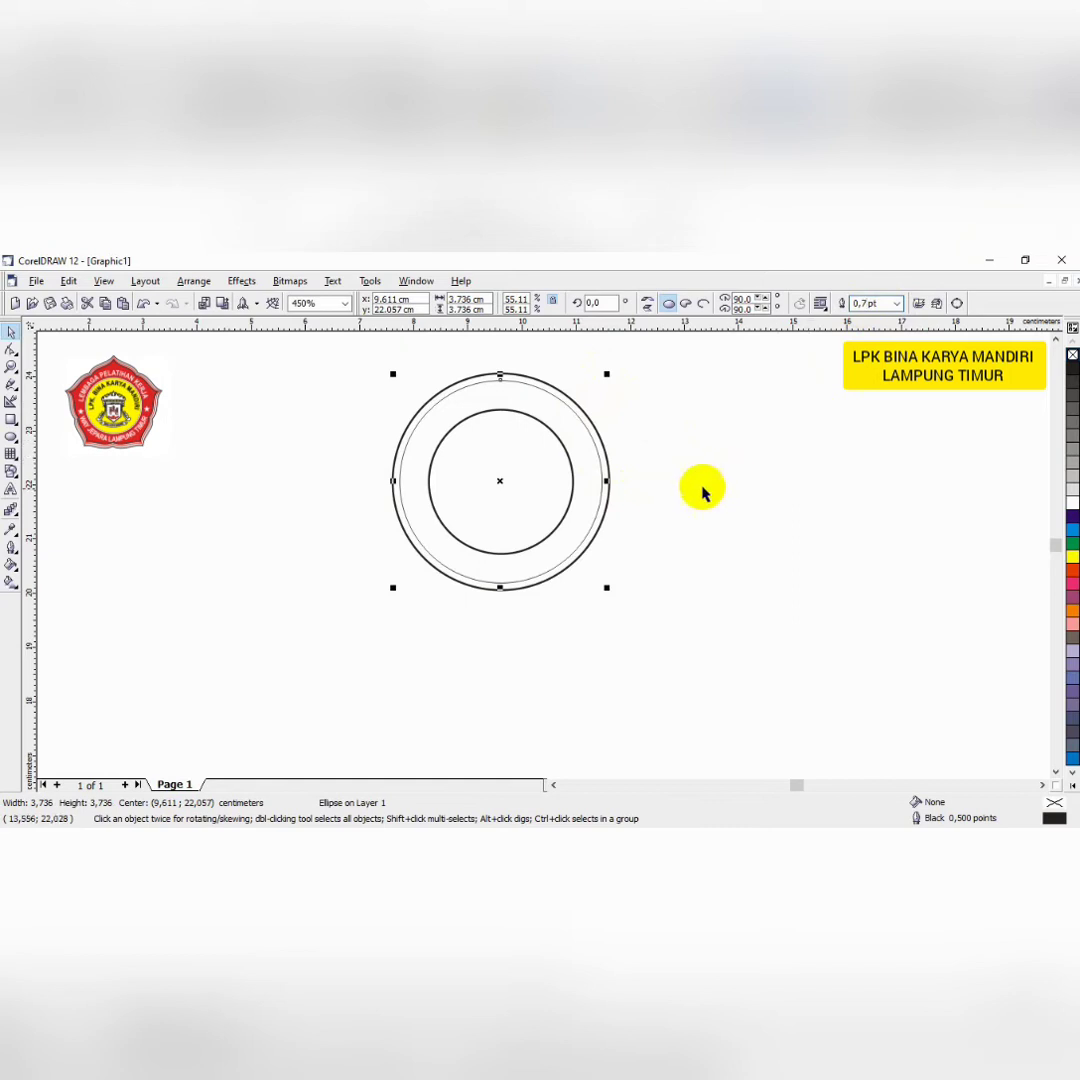
pyautogui.press('Return')
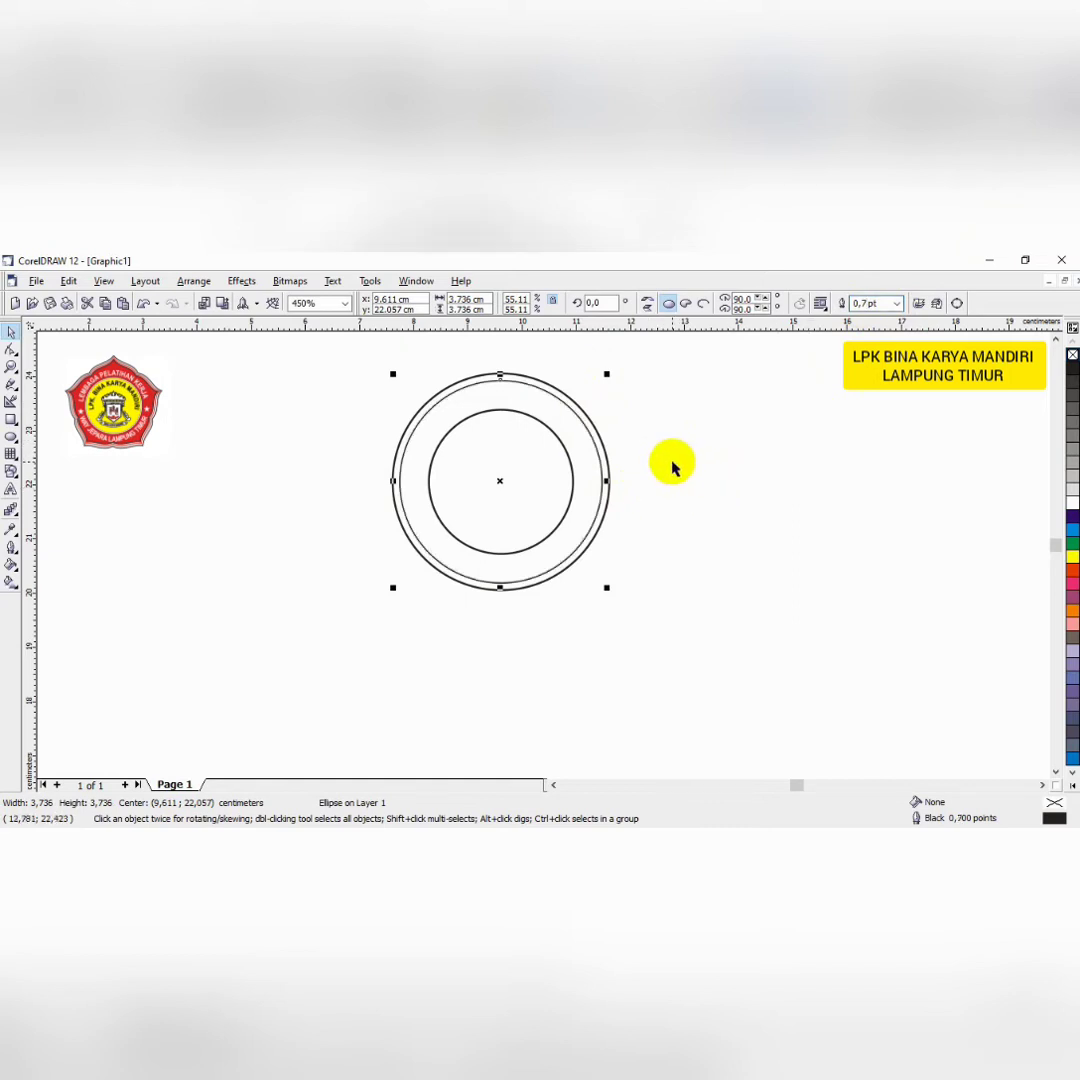
pyautogui.click(690, 429)
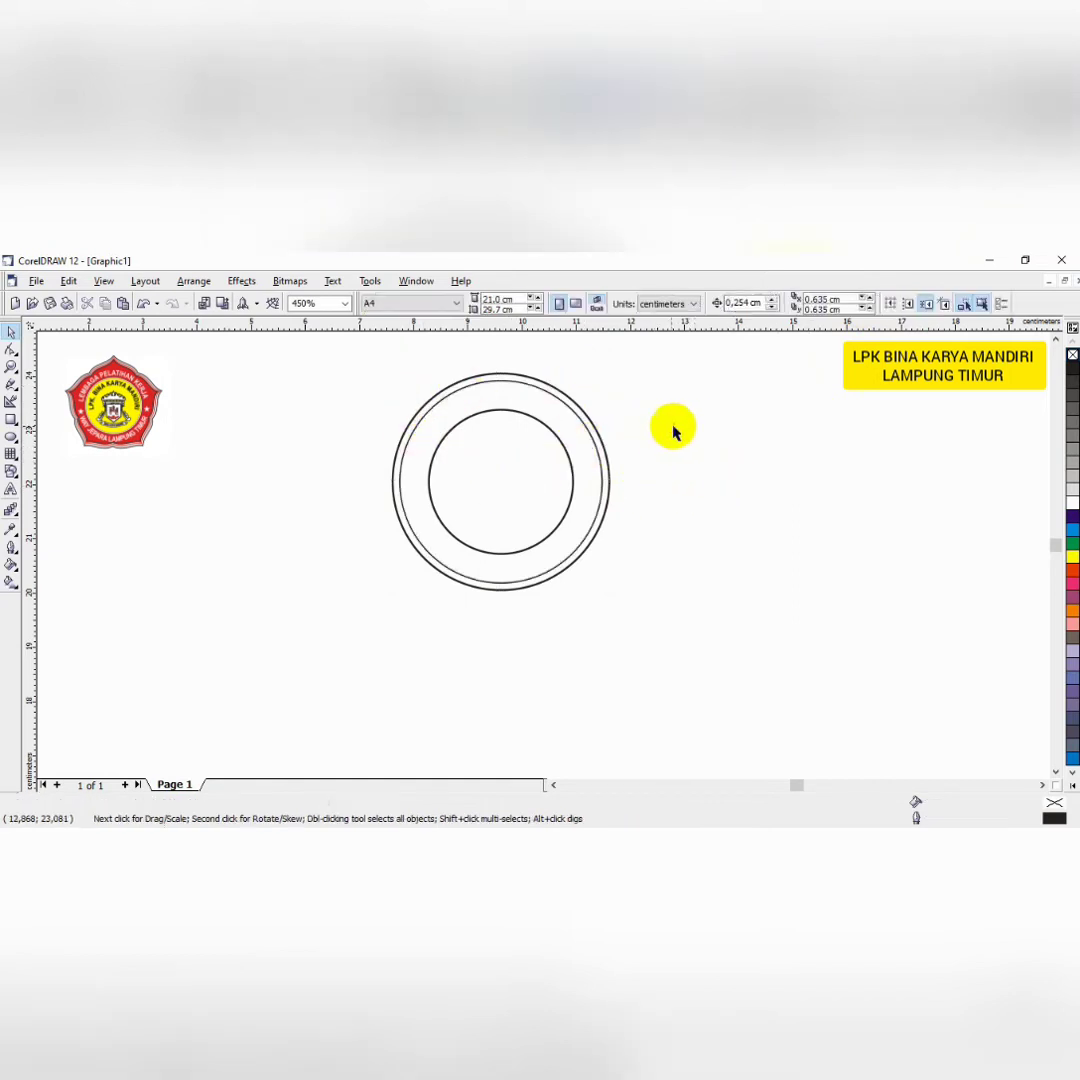
# Duplicate the 0.7 pt circle and shrink the duplicate about its centre to about 3.2 cm in diameter
pyautogui.click(549, 393)
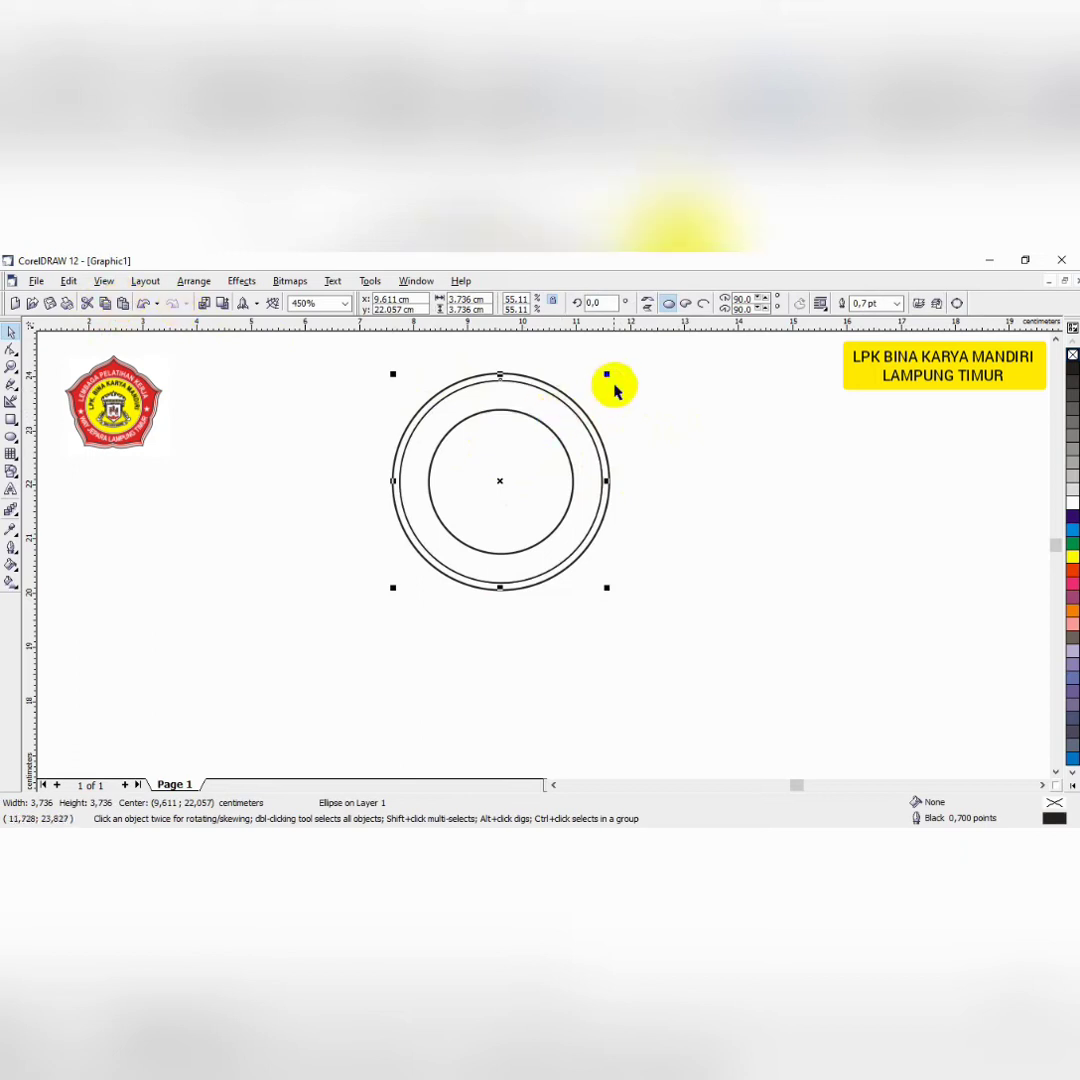
pyautogui.moveTo(607, 376); pyautogui.dragTo(601, 397)
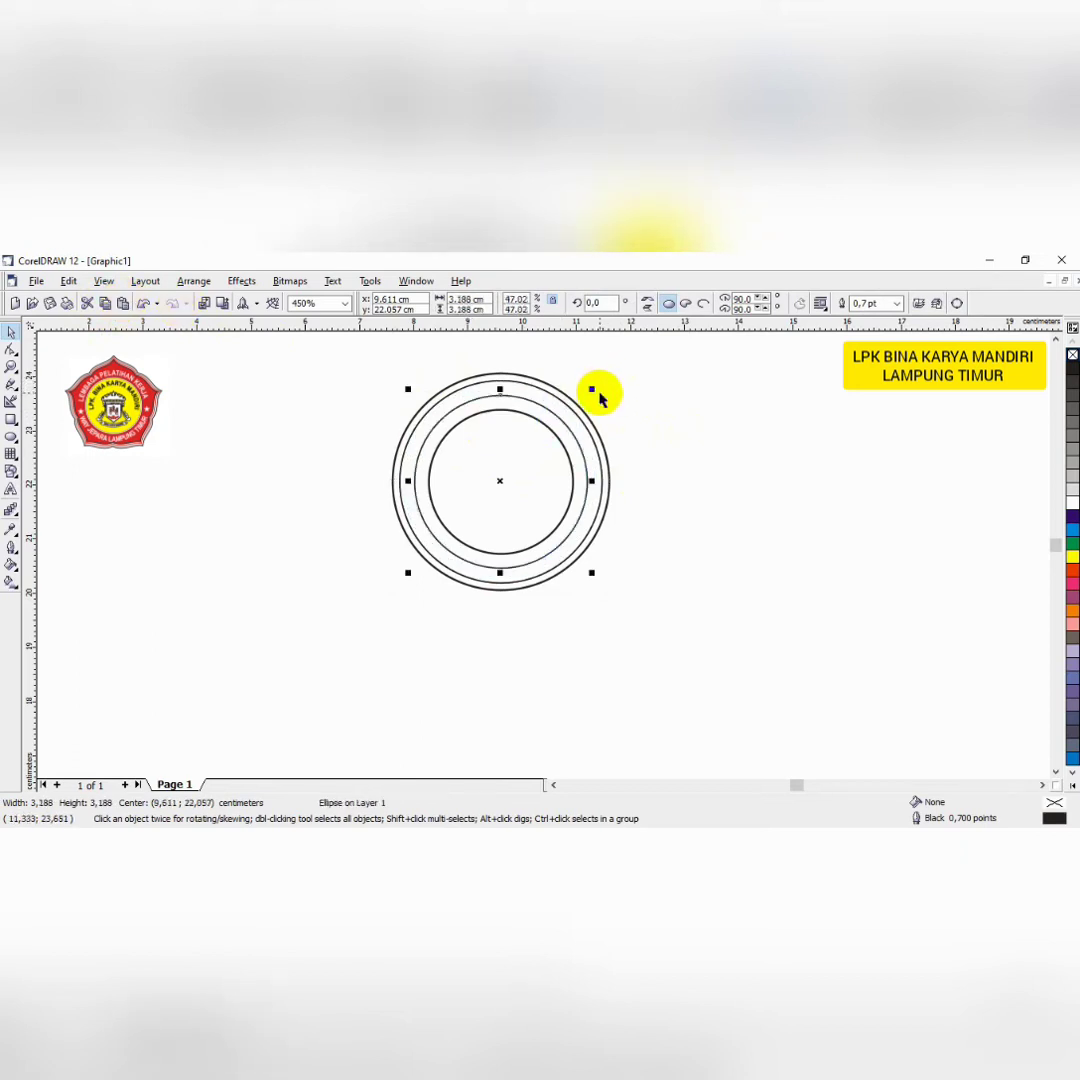
pyautogui.click(697, 452)
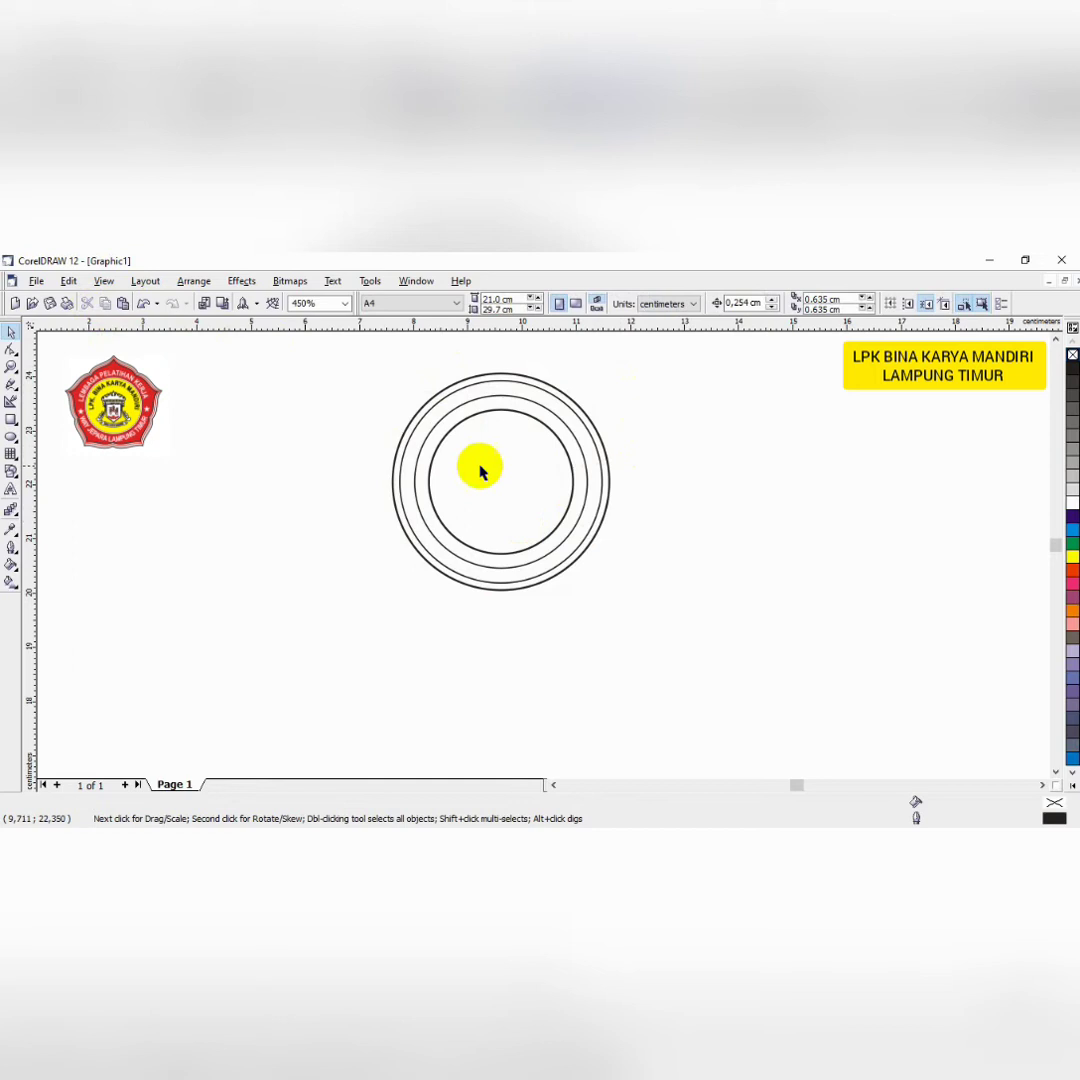
# Add the artistic text "PEMERINTAH KABUPATEN LAMPUNG TIMUR" in Arial 9 pt, starting beside the circles
pyautogui.click(11, 489)
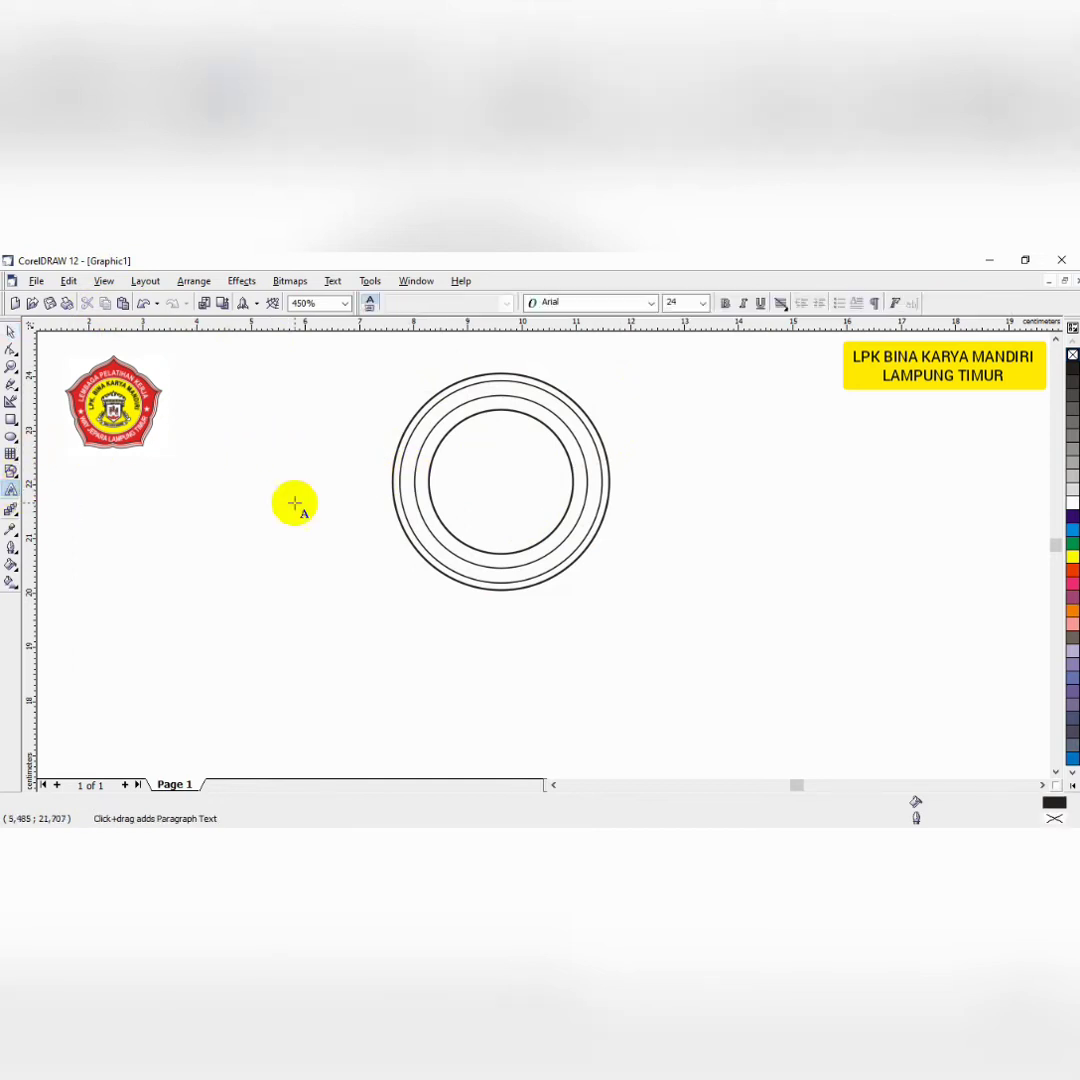
pyautogui.click(185, 496)
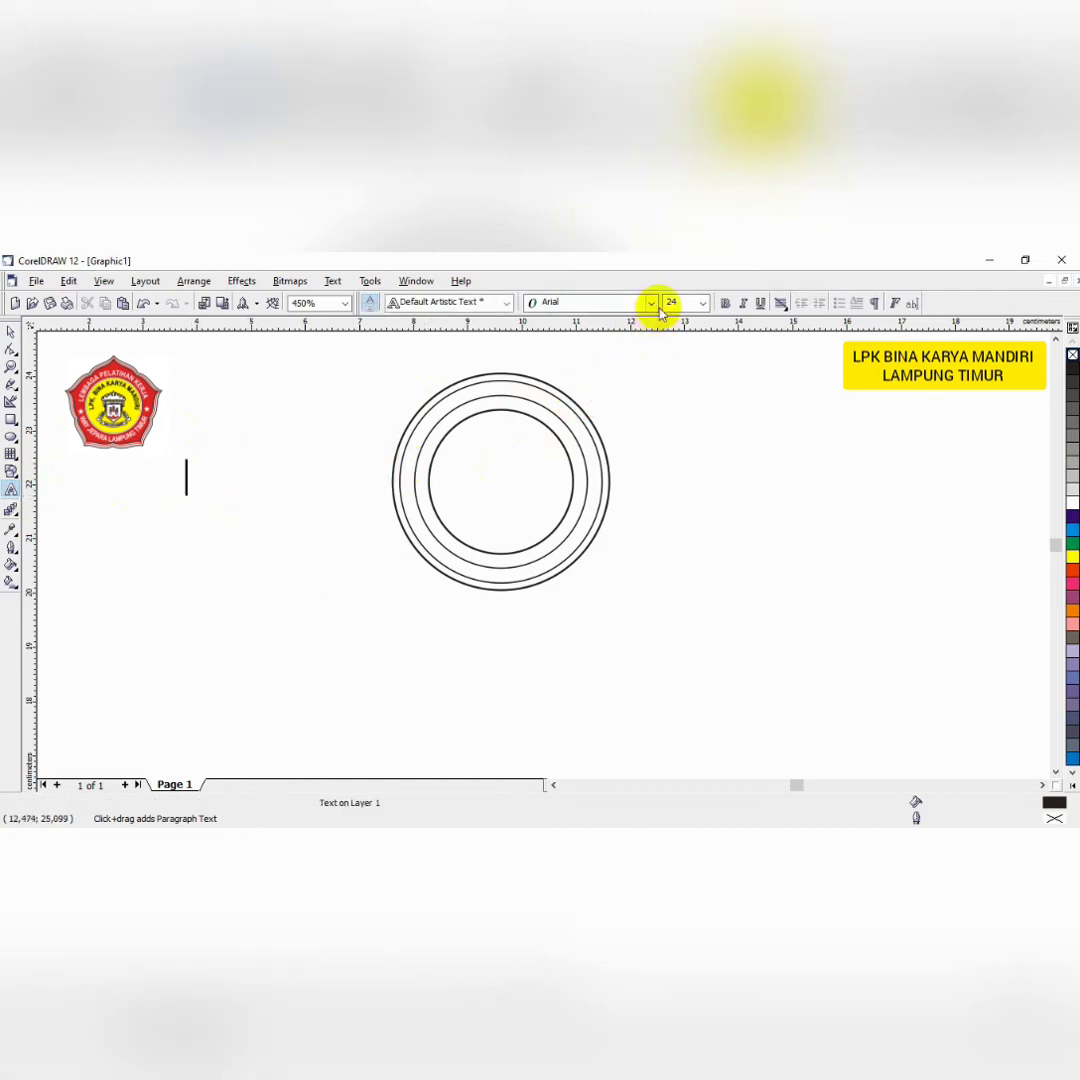
pyautogui.click(702, 302)
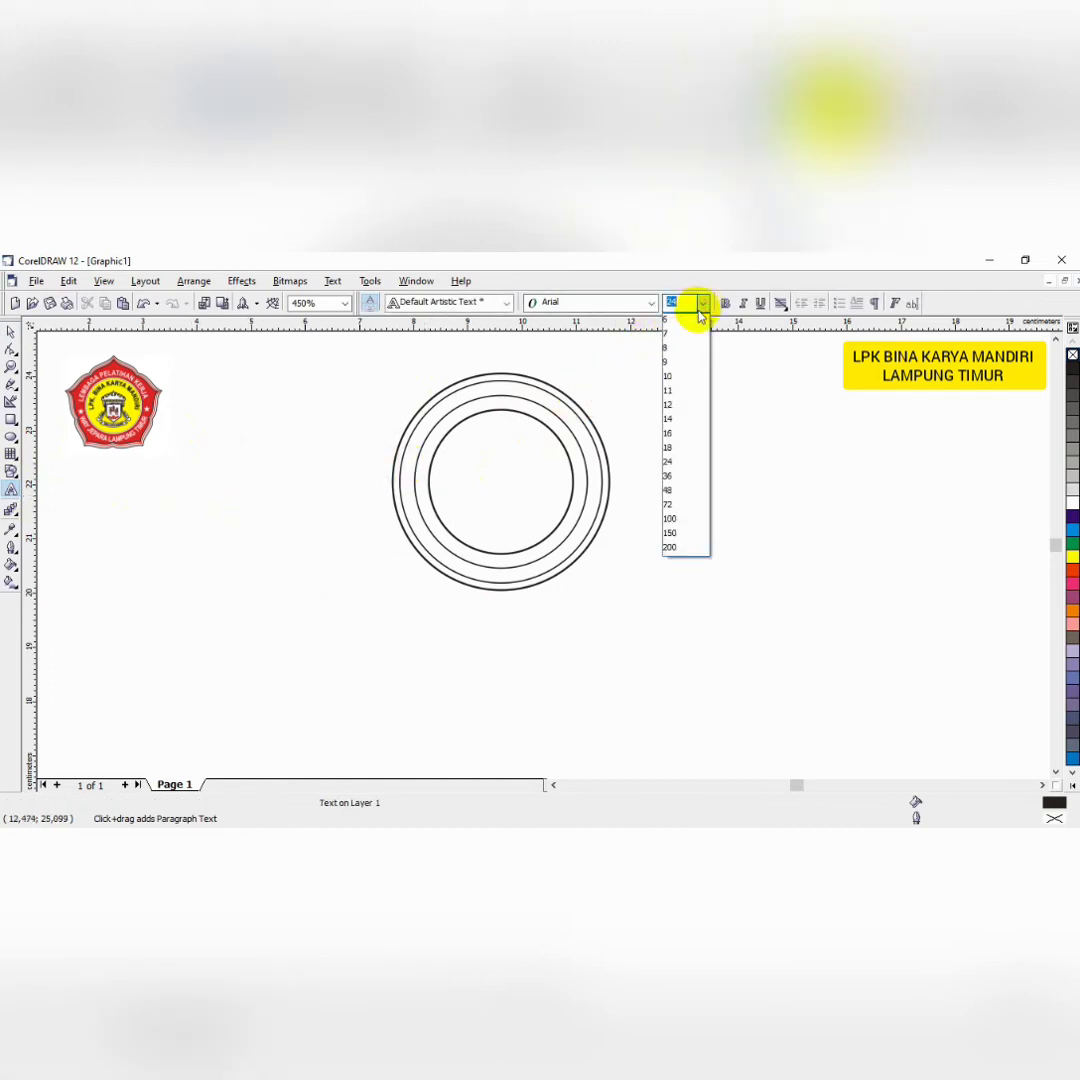
pyautogui.click(676, 362)
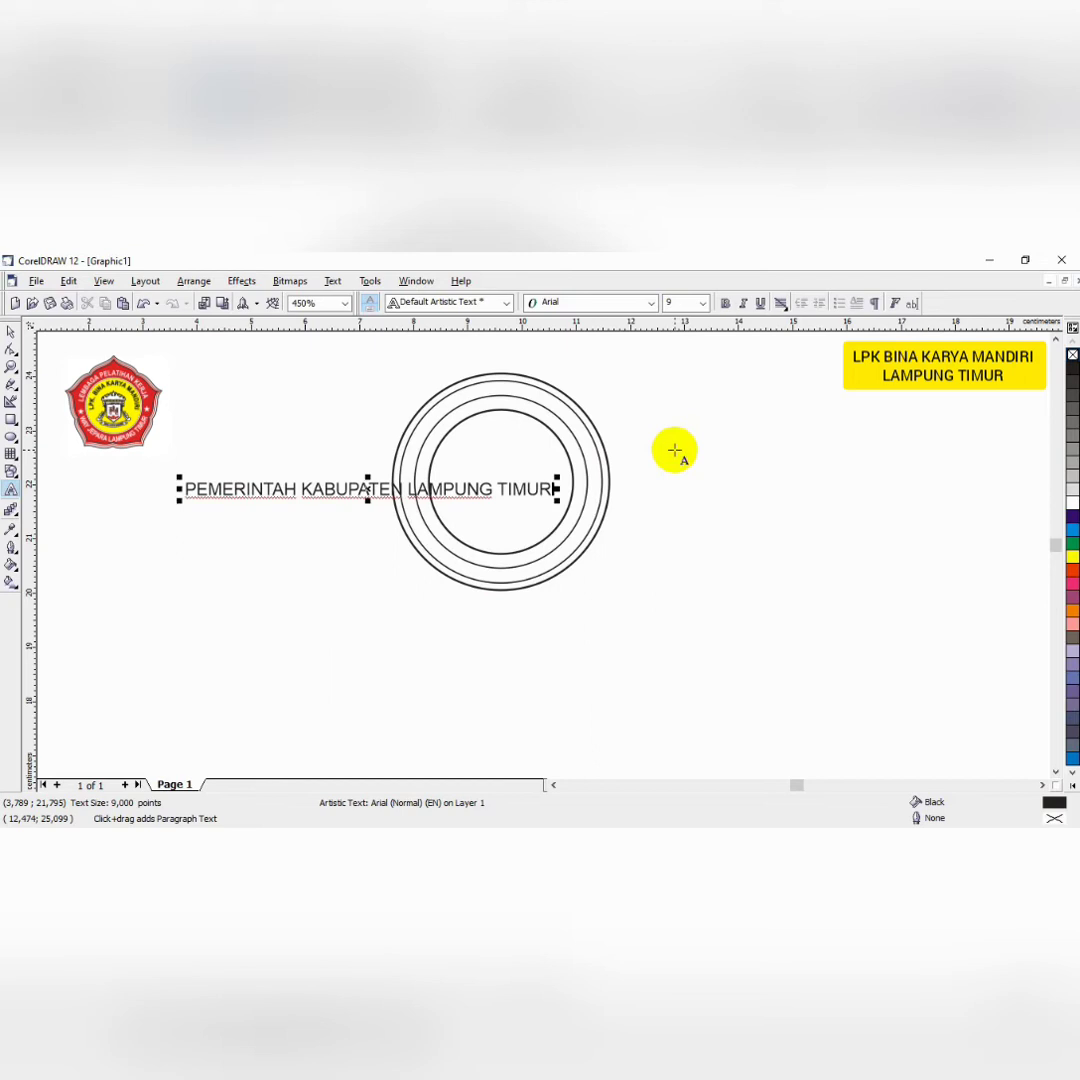
# Move the text line up and leftward, and place a duplicate of it about 1.3 cm below
pyautogui.click(12, 334)
pyautogui.moveTo(260, 495); pyautogui.dragTo(176, 424)
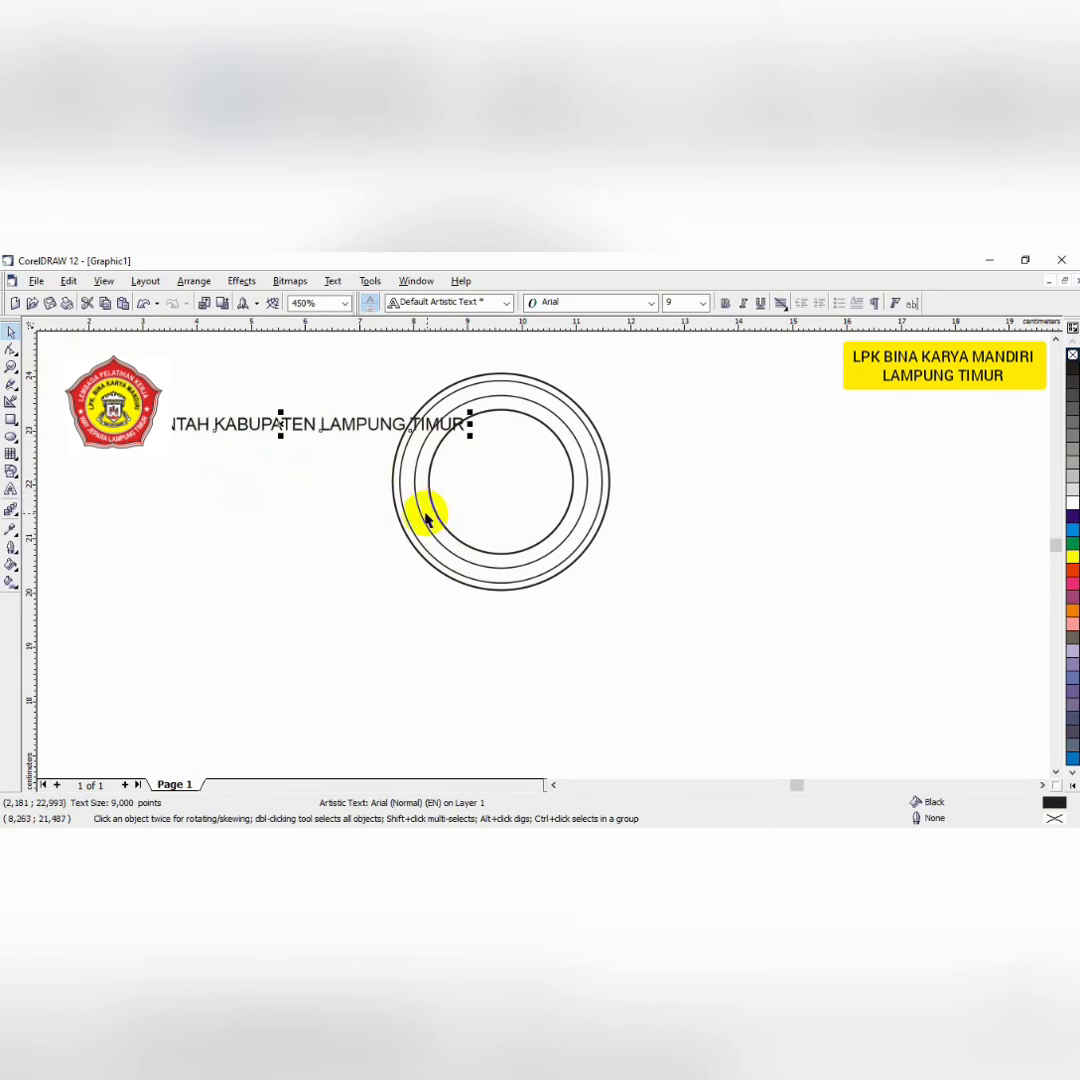
pyautogui.moveTo(347, 424); pyautogui.dragTo(320, 498)
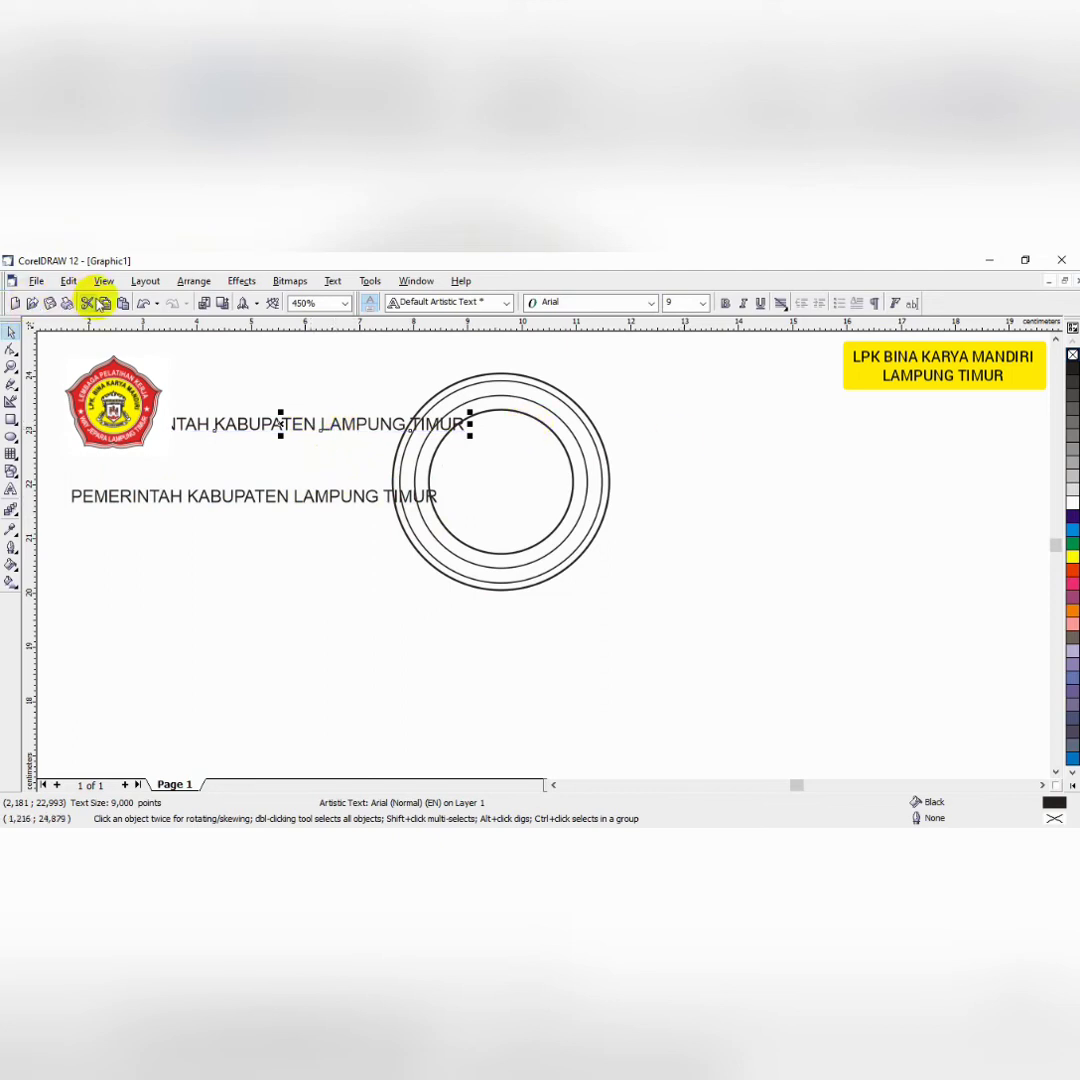
pyautogui.click(105, 304)
pyautogui.moveTo(256, 418); pyautogui.dragTo(268, 378)
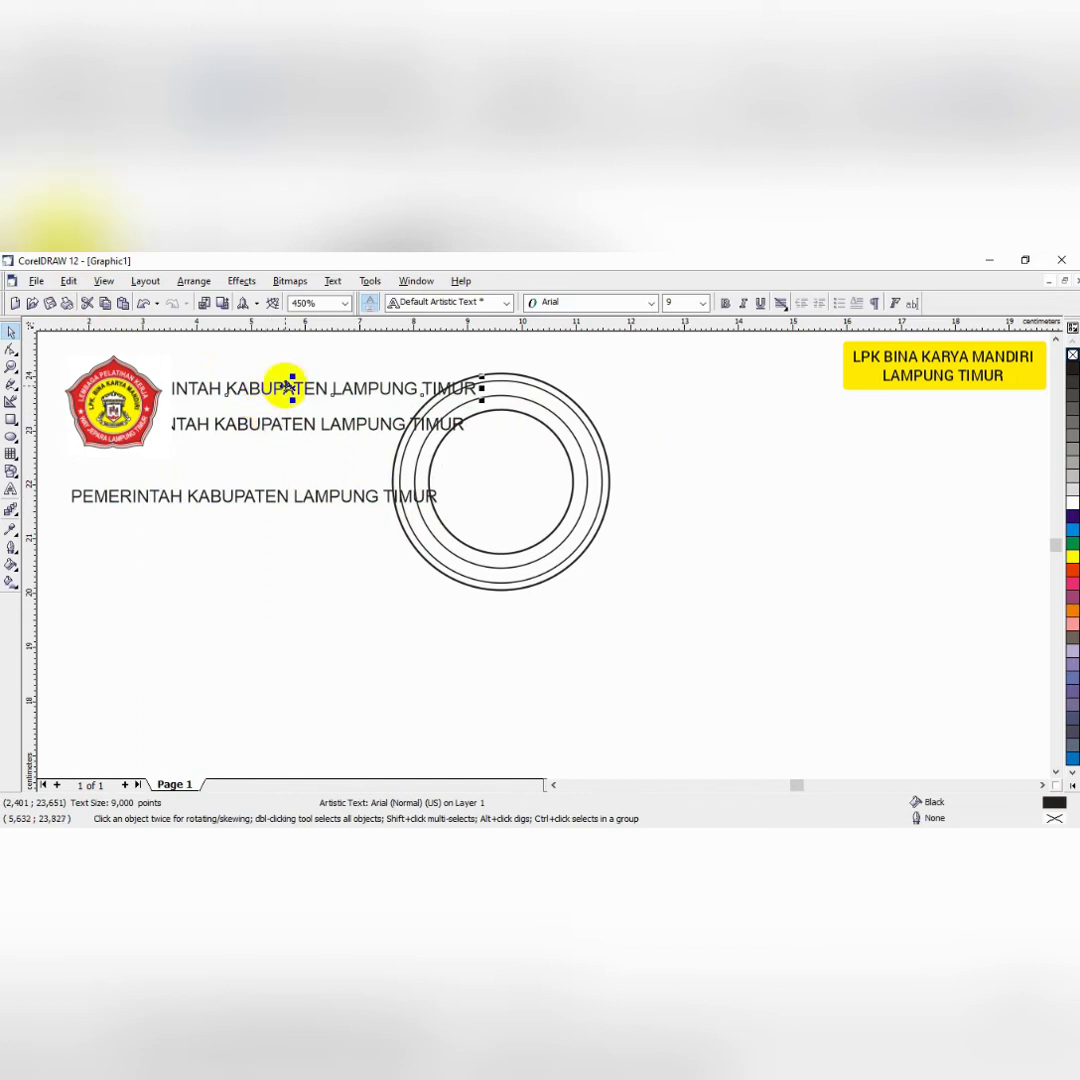
pyautogui.click(89, 302)
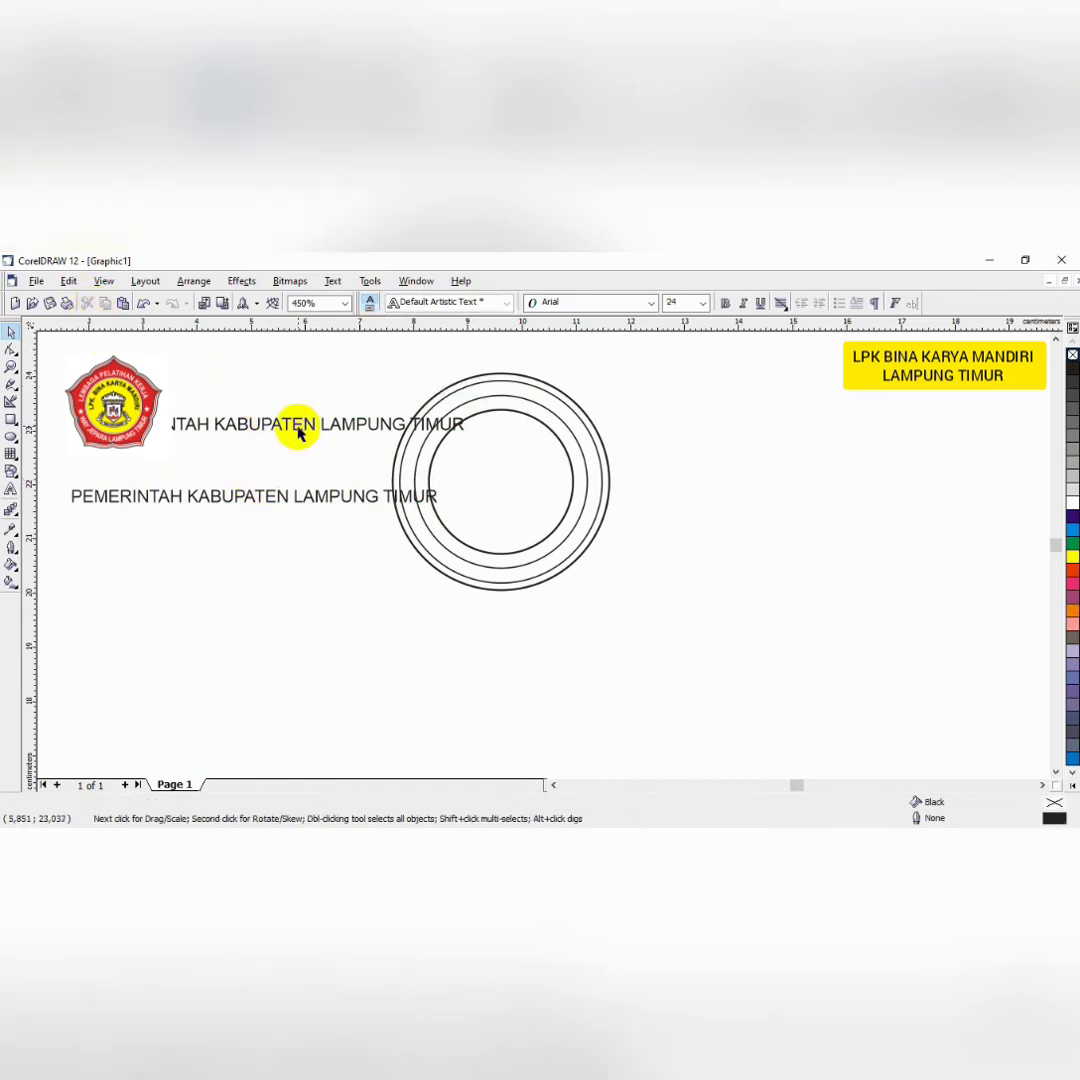
pyautogui.press('Escape')
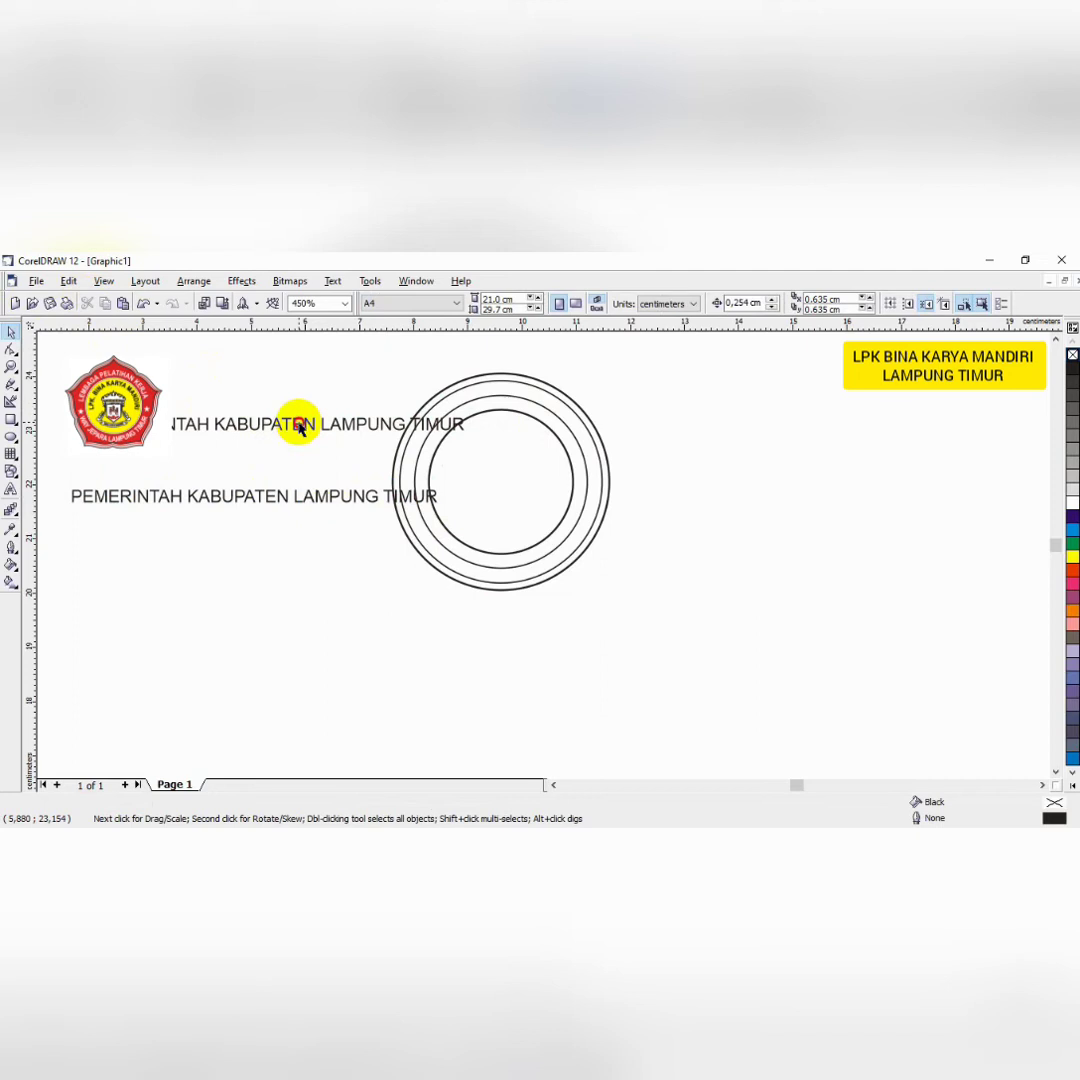
# Move the upper text line slightly higher, beside the upper part of the circles
pyautogui.click(291, 423)
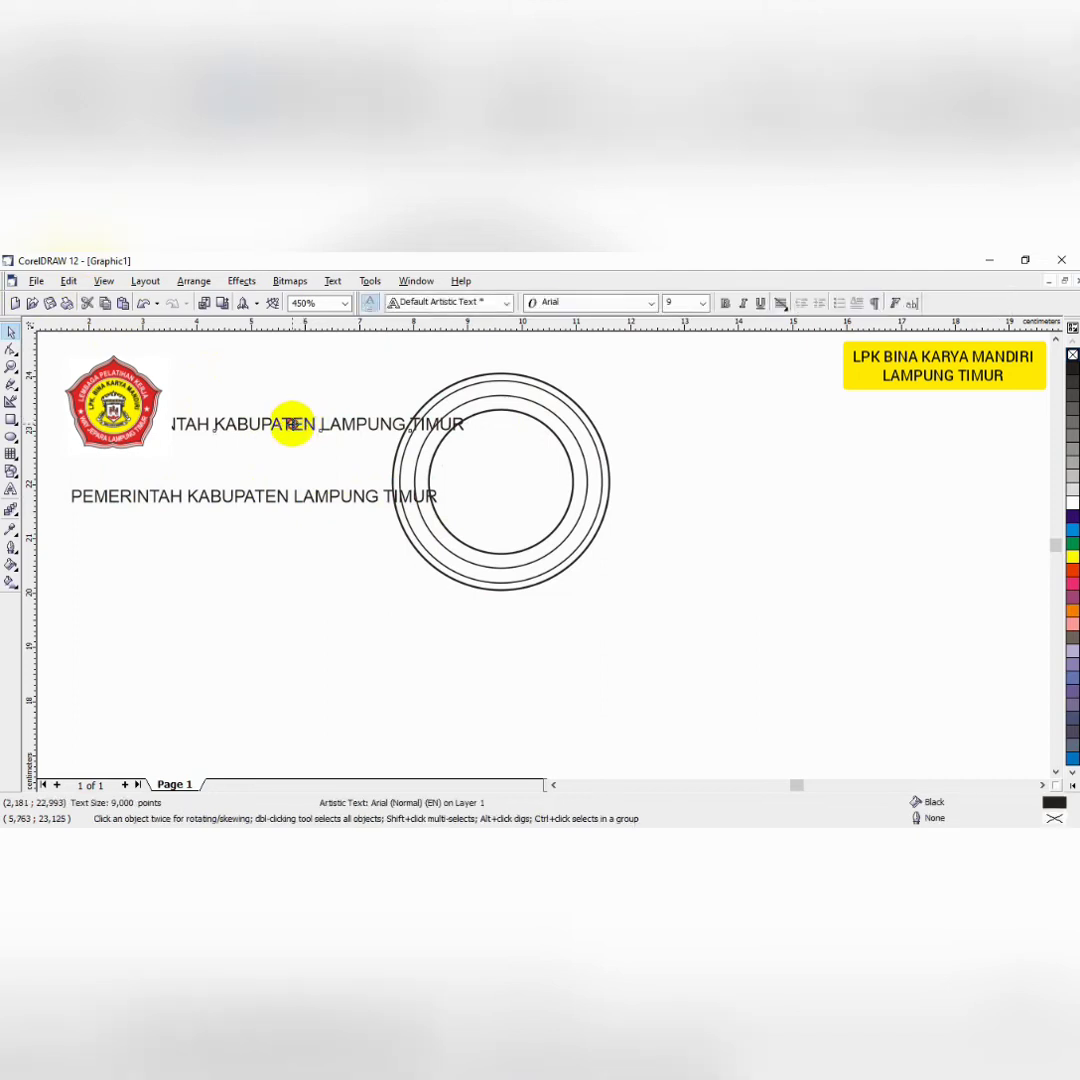
pyautogui.moveTo(297, 411); pyautogui.dragTo(298, 400)
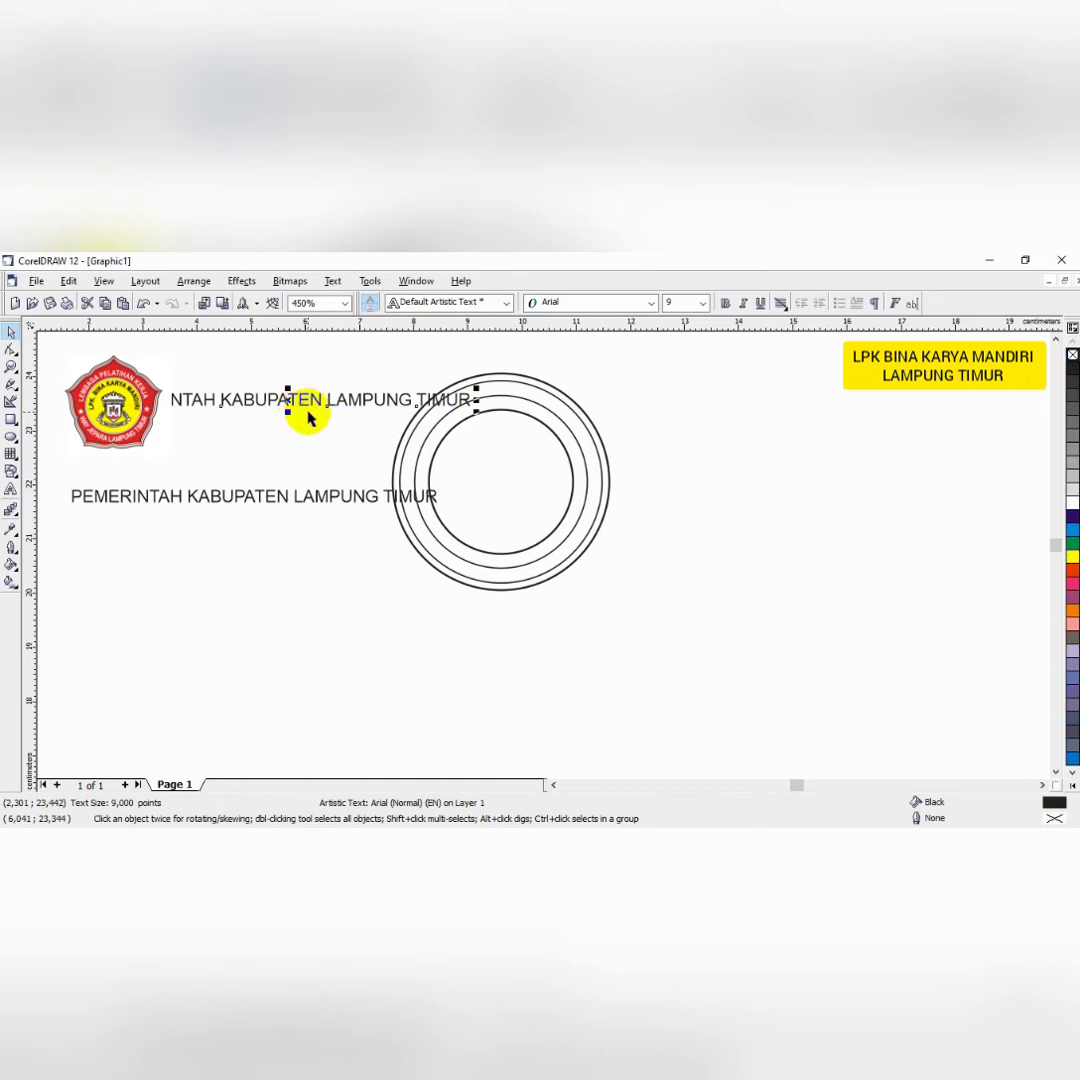
pyautogui.moveTo(309, 417); pyautogui.dragTo(366, 405)
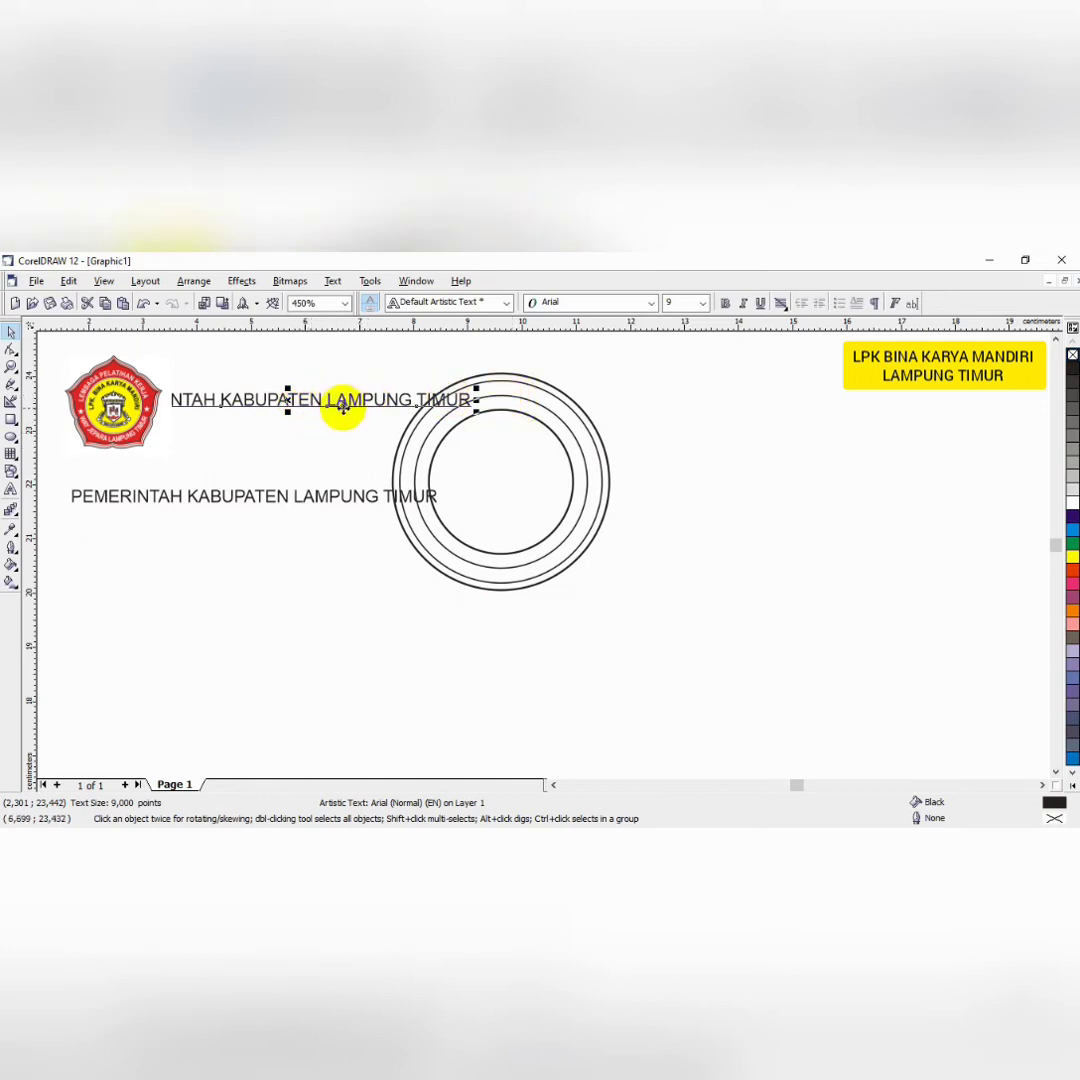
pyautogui.click(378, 362)
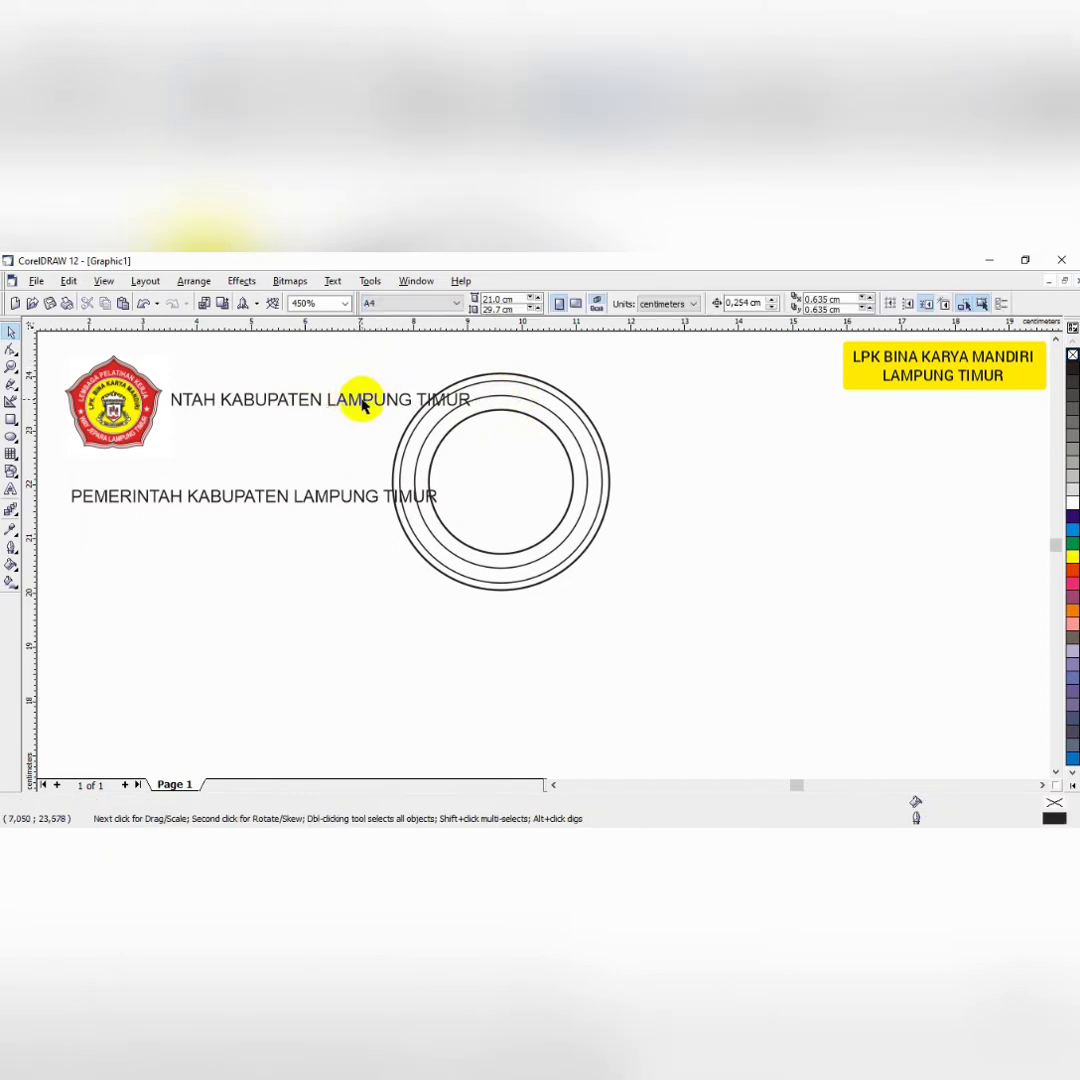
# Try to fit the upper text line to the 3.2 cm circle as its path
pyautogui.click(362, 401)
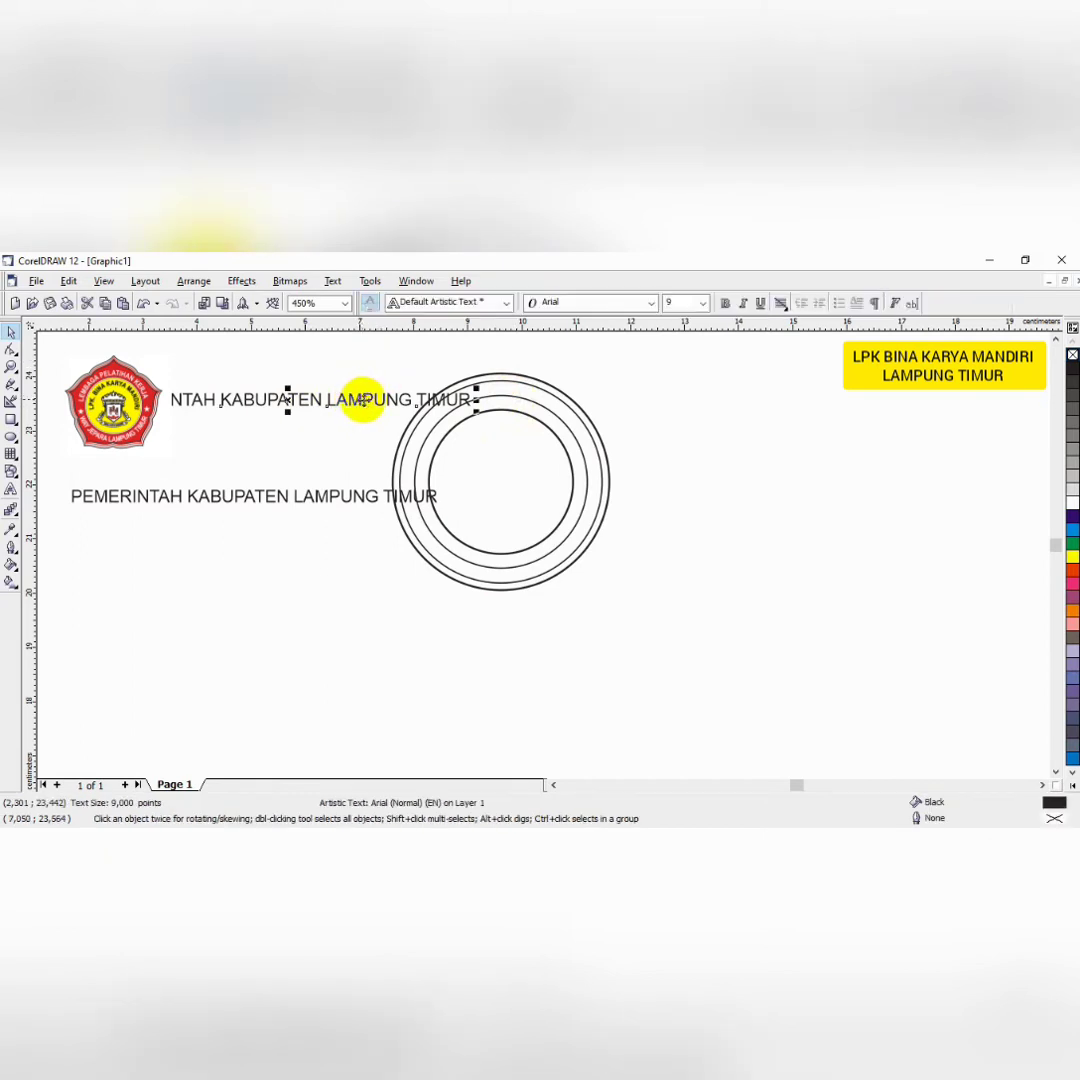
pyautogui.keyDown('shift'); pyautogui.click(530, 403); pyautogui.keyUp('shift')
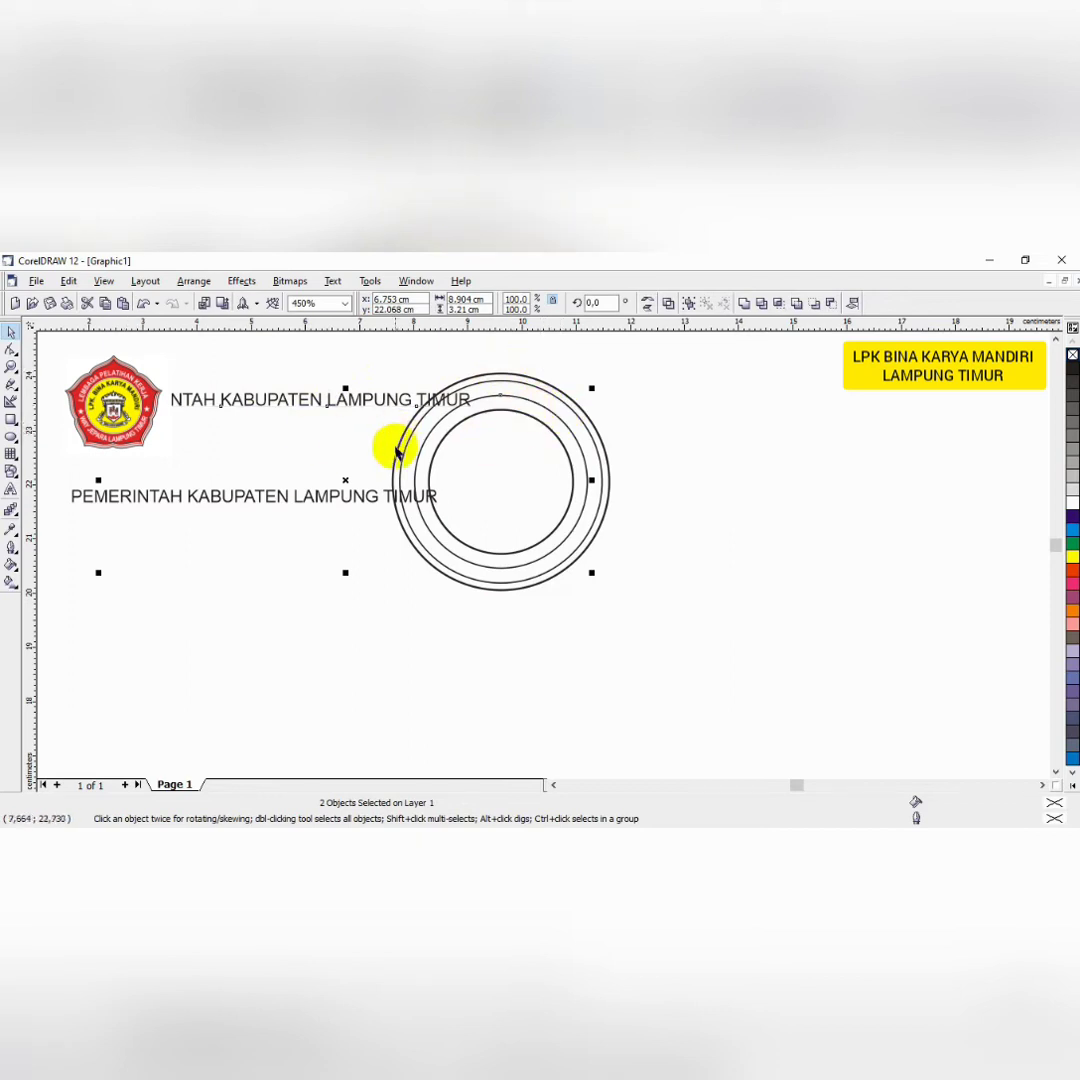
pyautogui.click(332, 282)
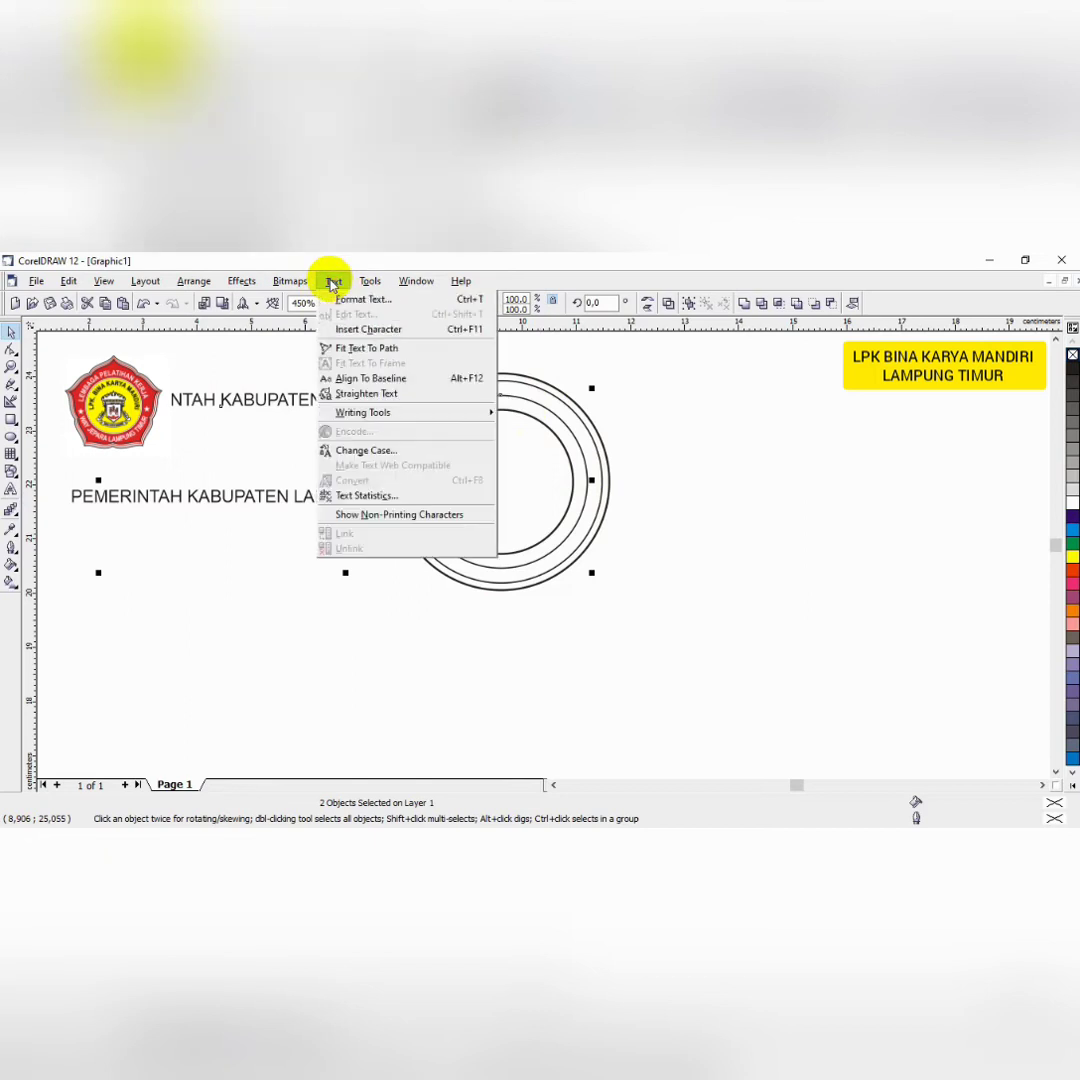
pyautogui.click(387, 351)
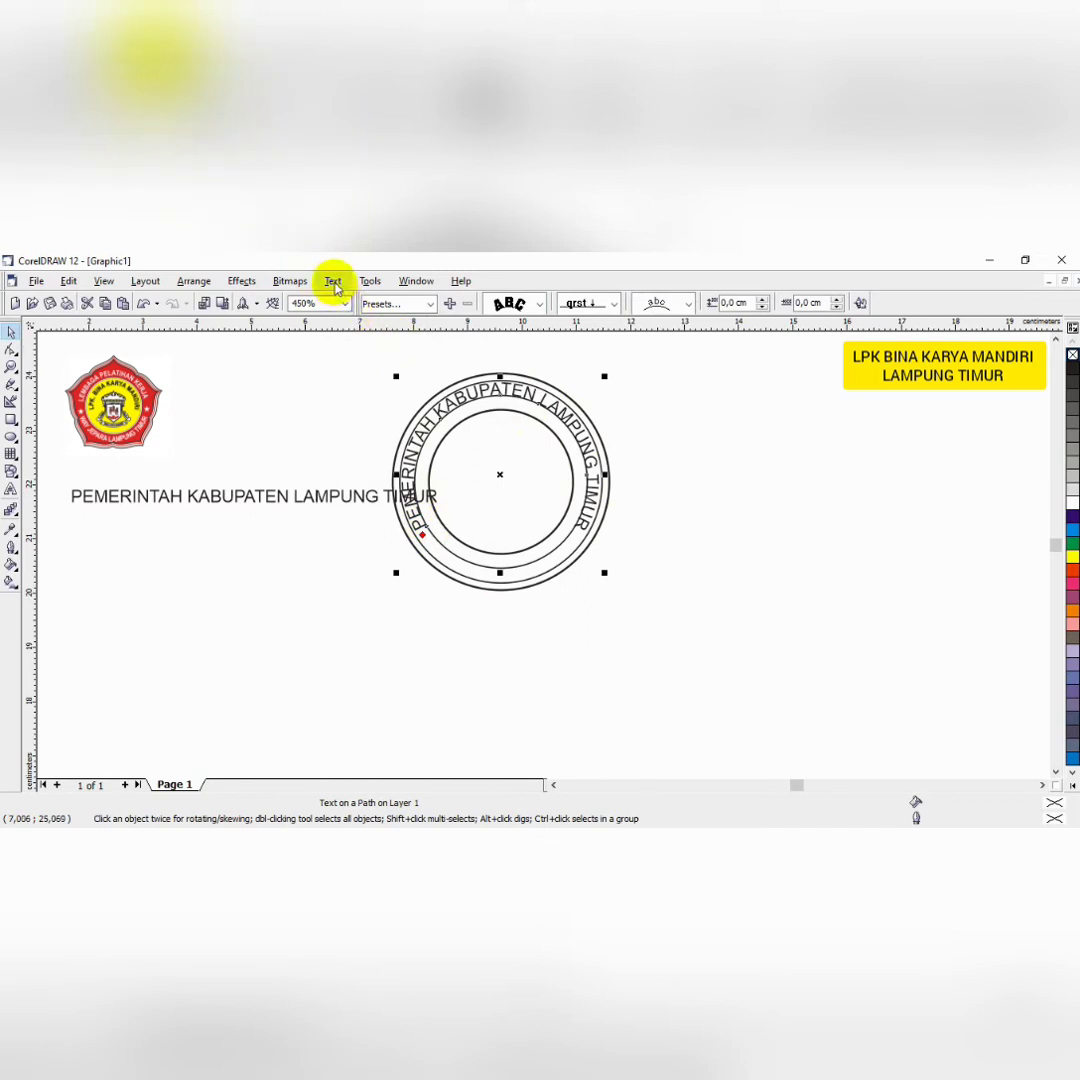
pyautogui.hotkey('ctrl', 'k')
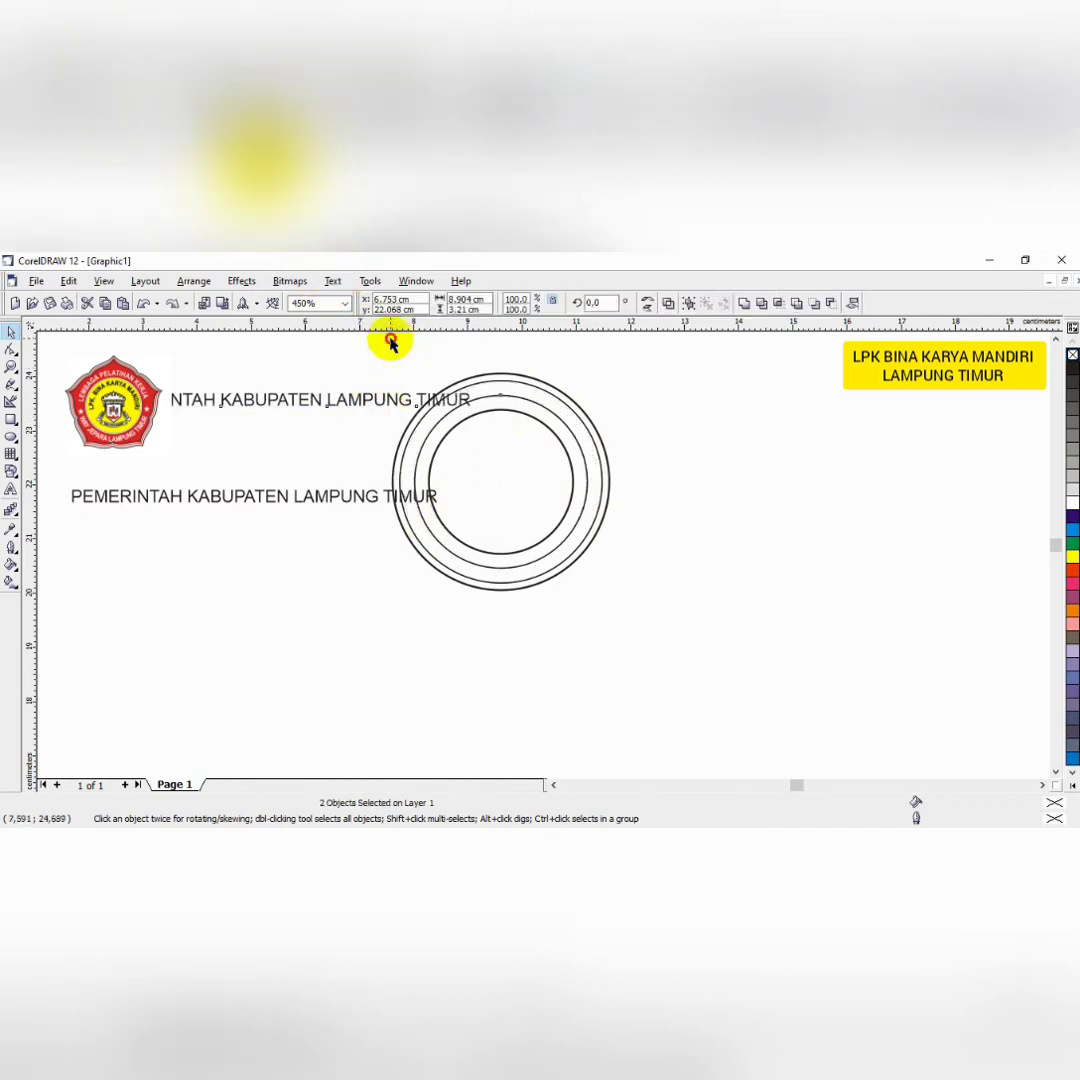
pyautogui.click(386, 338)
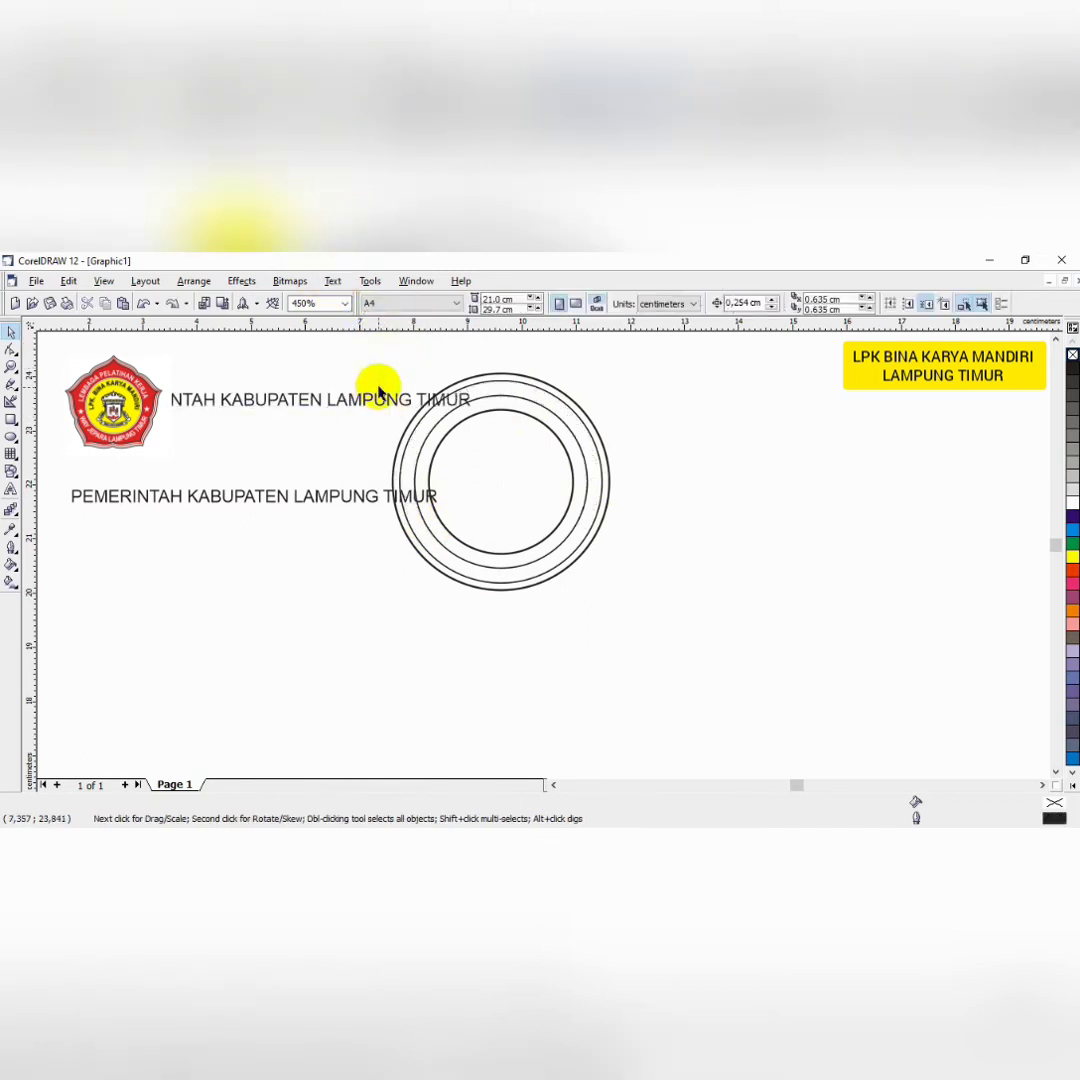
# Fit the upper text line to the 3.2 cm circle and centre it vertically on the path
pyautogui.click(310, 405)
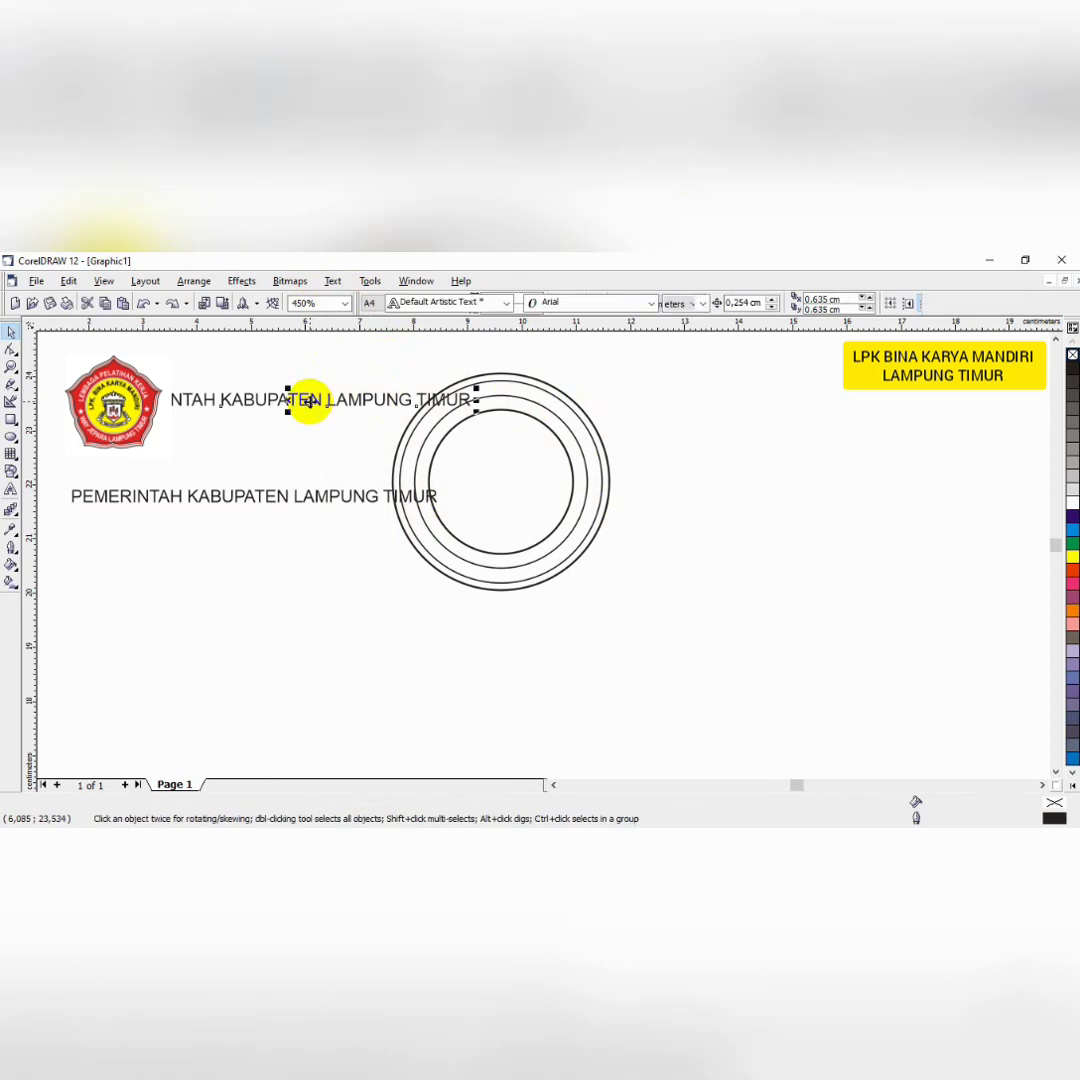
pyautogui.keyDown('shift'); pyautogui.click(547, 412); pyautogui.keyUp('shift')
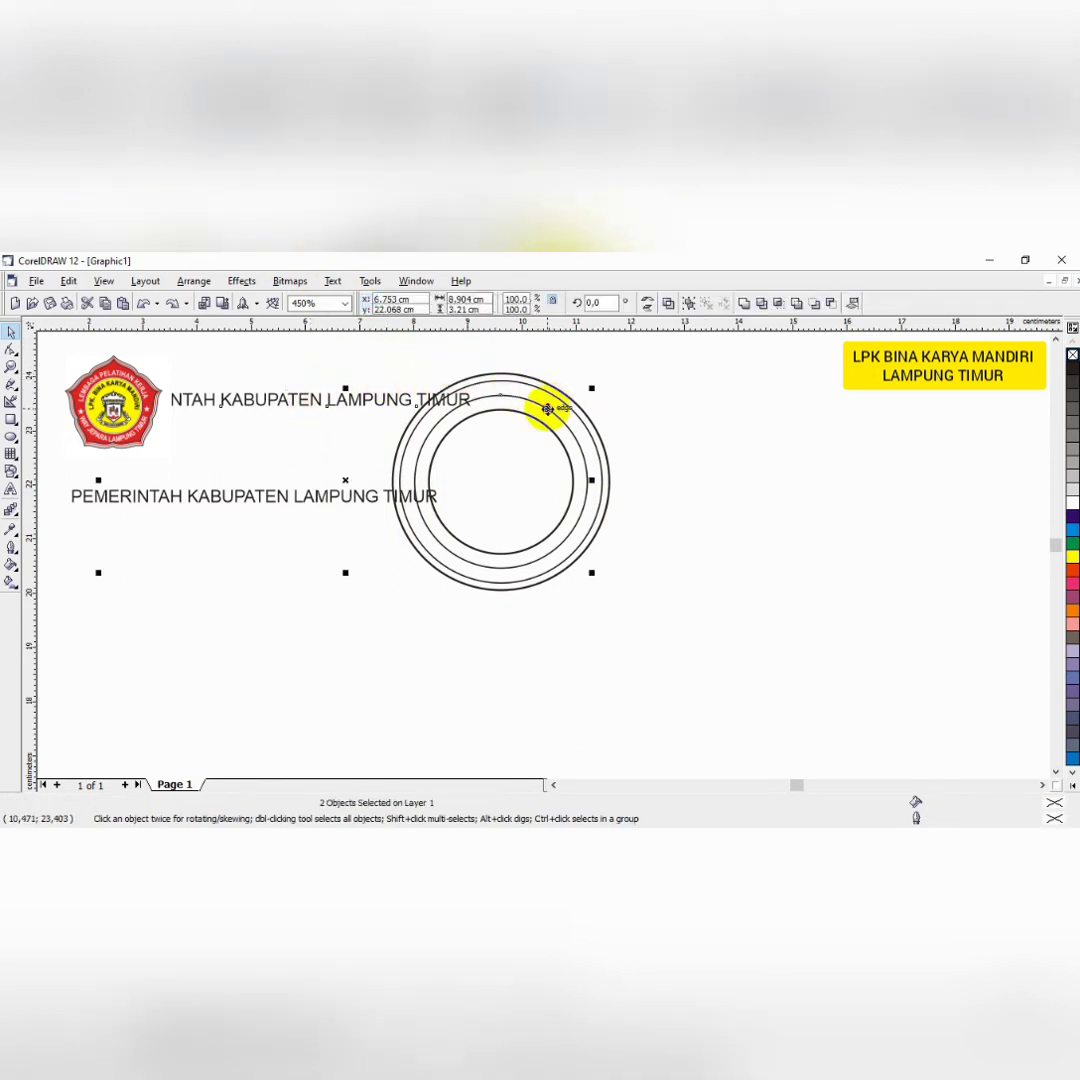
pyautogui.click(336, 283)
pyautogui.click(404, 347)
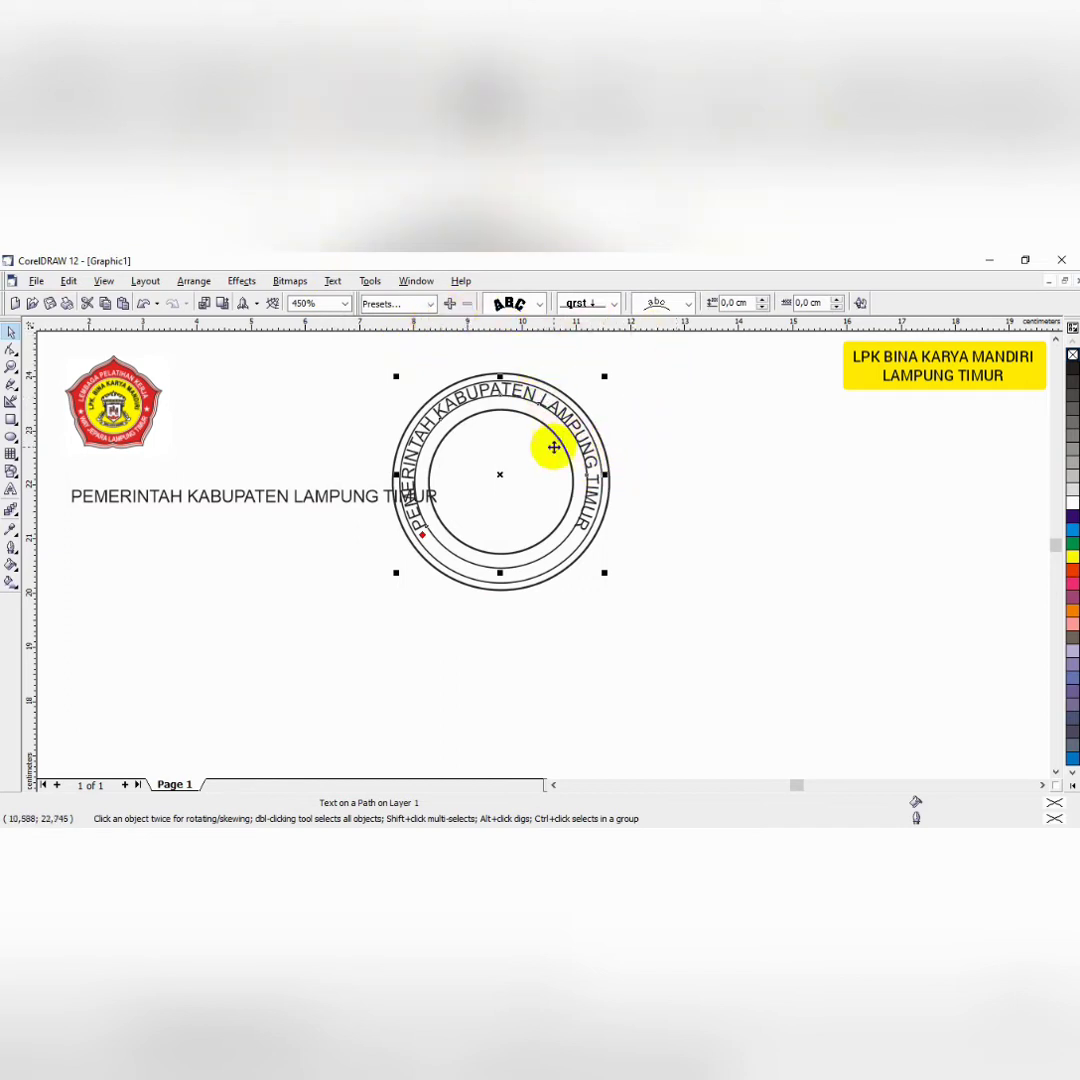
pyautogui.click(607, 306)
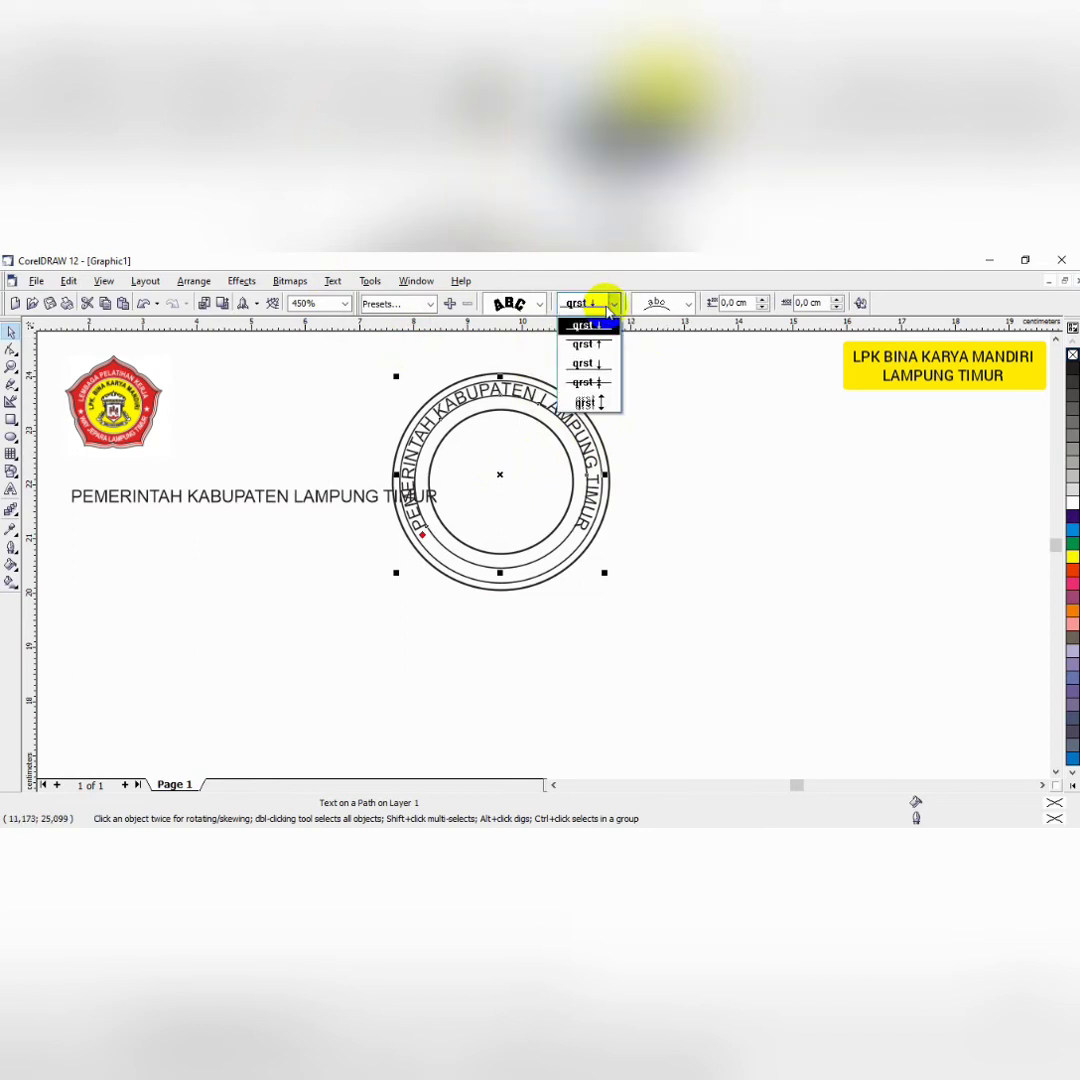
pyautogui.click(592, 382)
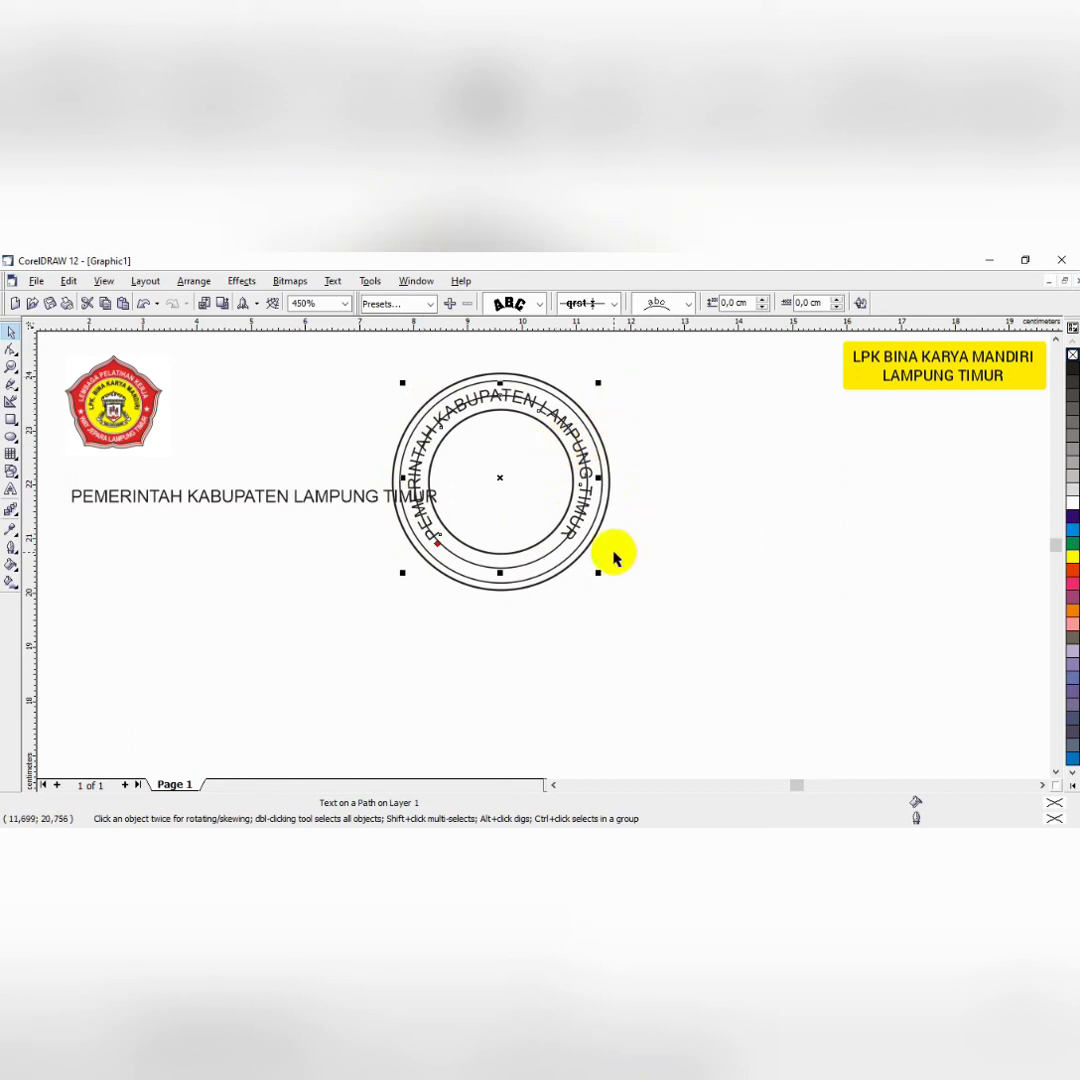
pyautogui.click(651, 545)
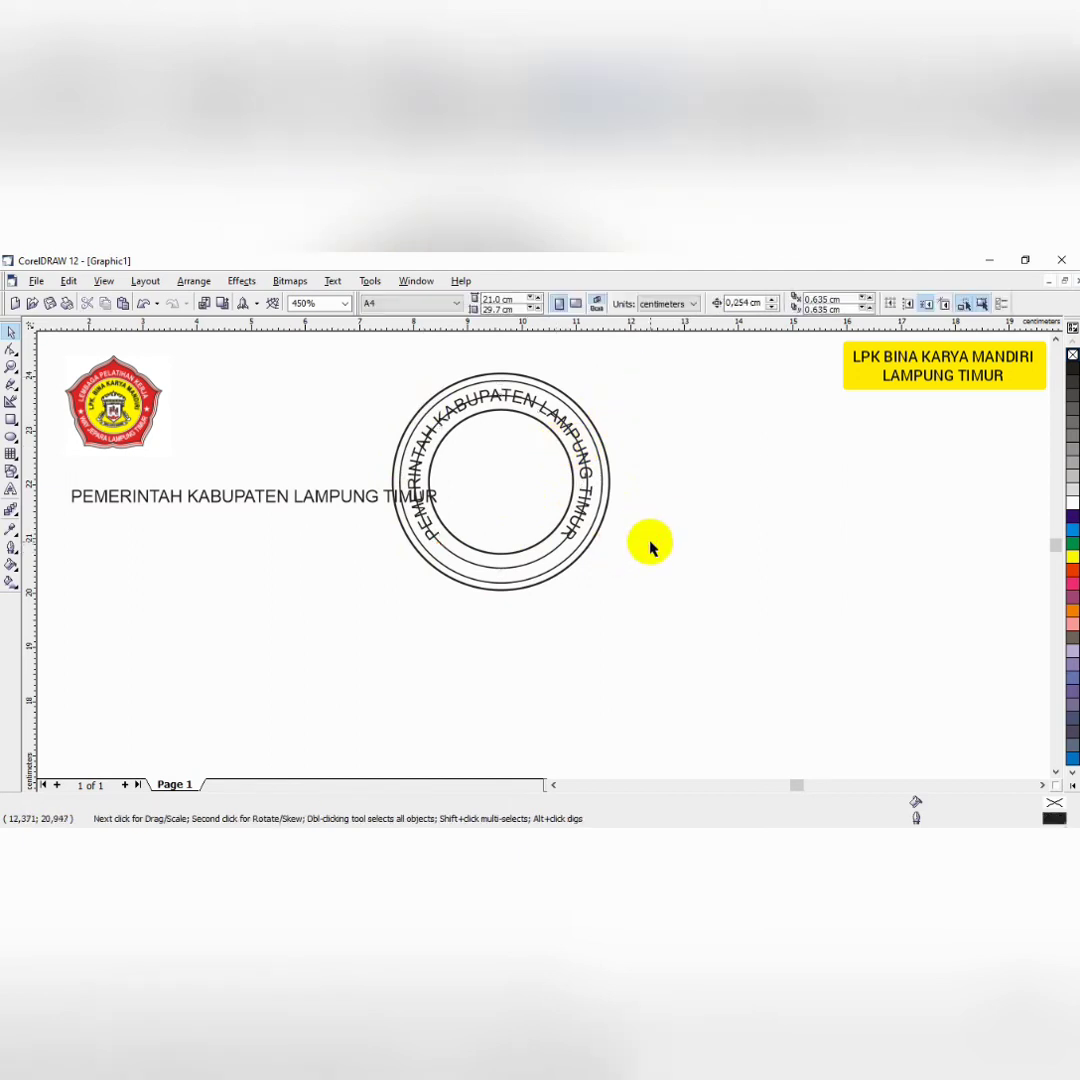
# Set the font size of the curved PEMERINTAH KABUPATEN LAMPUNG TIMUR text in the ring to 7
pyautogui.click(11, 490)
pyautogui.click(438, 540)
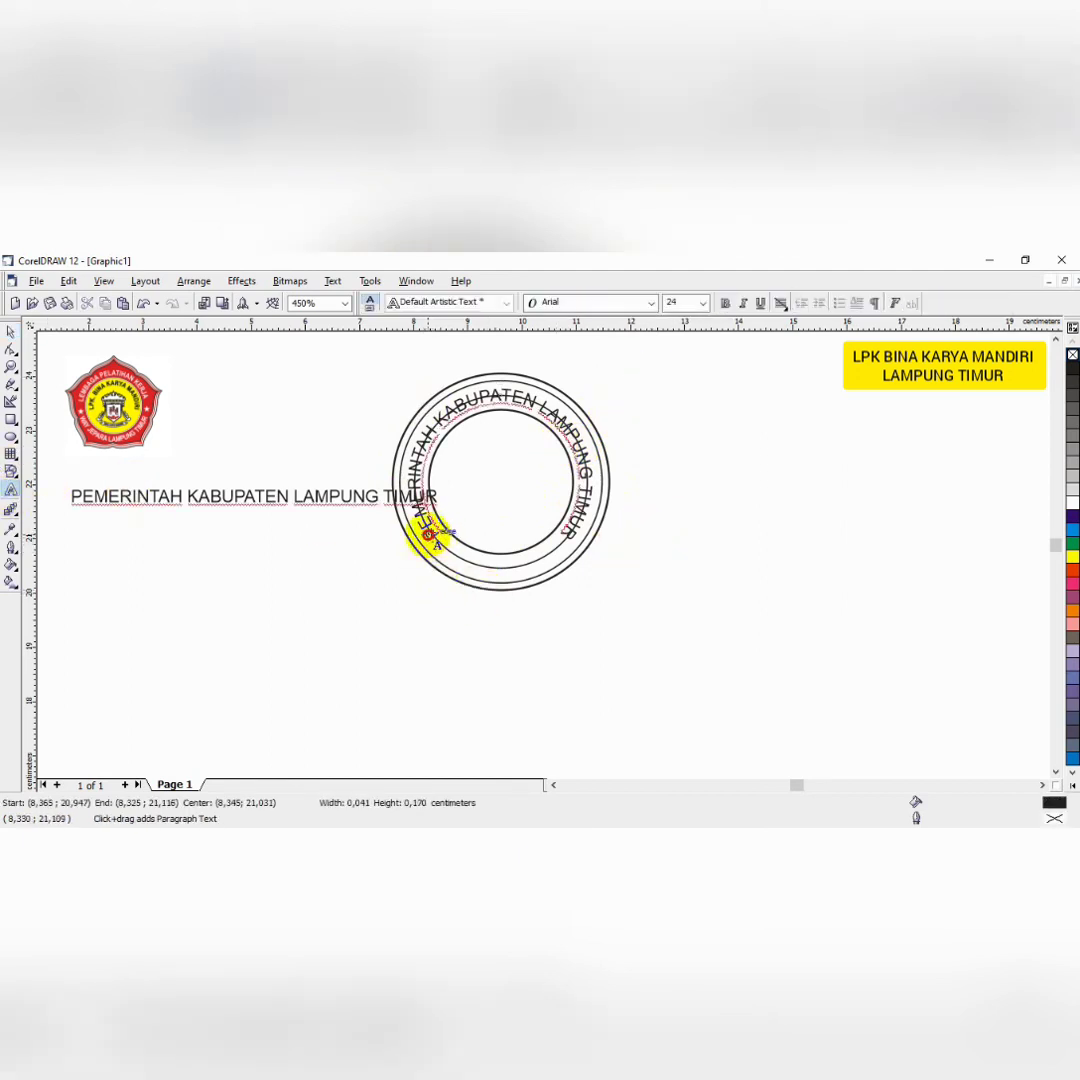
pyautogui.moveTo(434, 535); pyautogui.dragTo(586, 526)
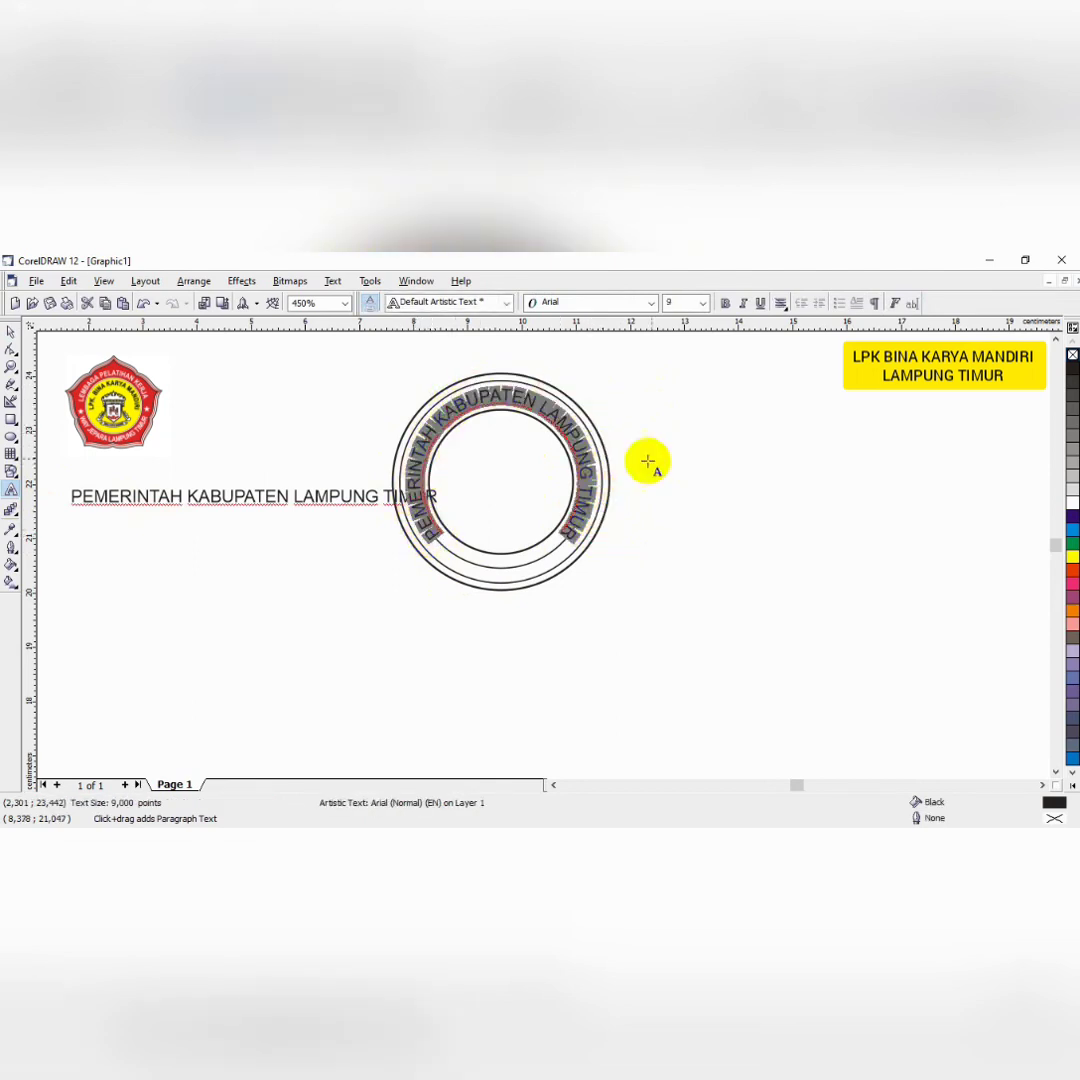
pyautogui.click(705, 305)
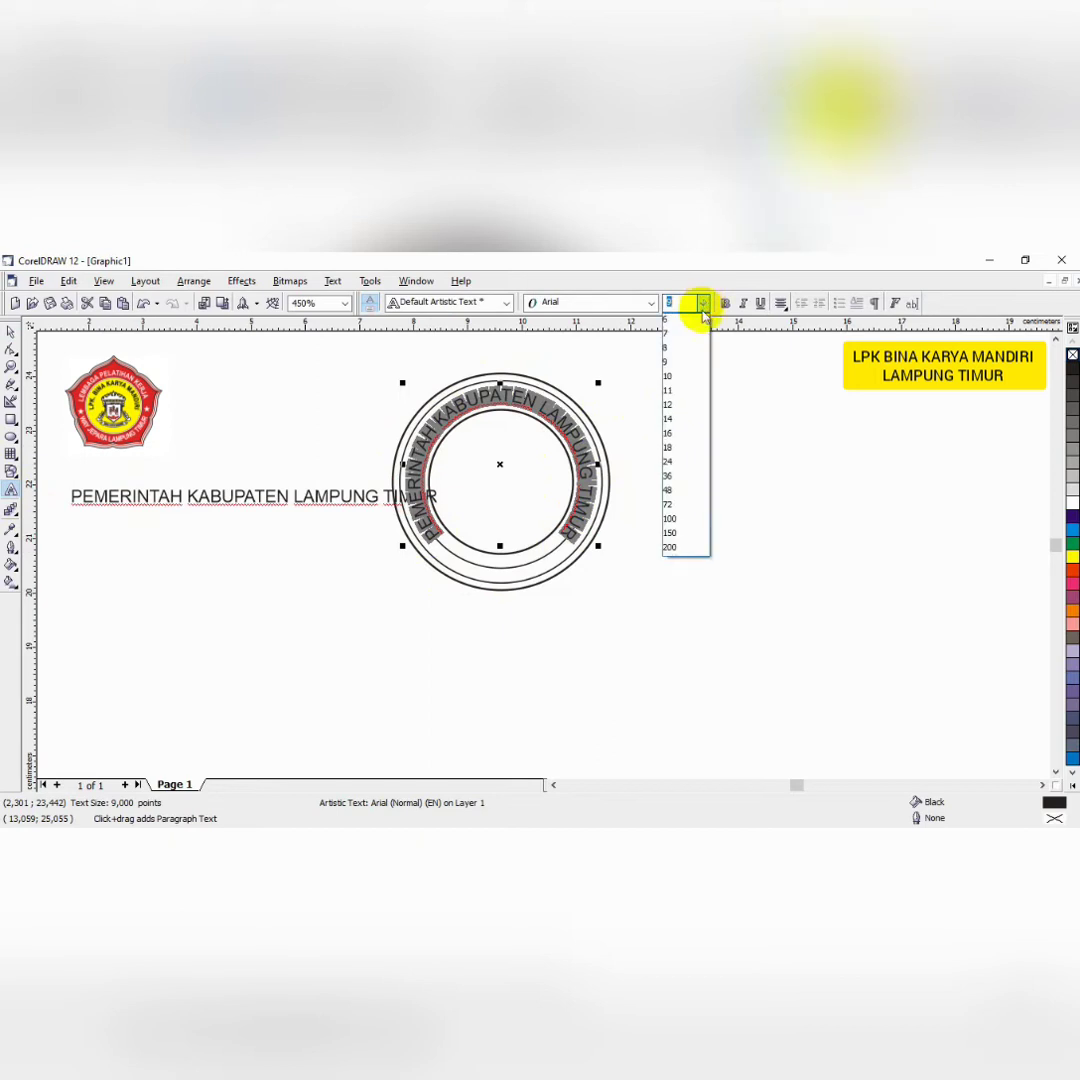
pyautogui.click(688, 339)
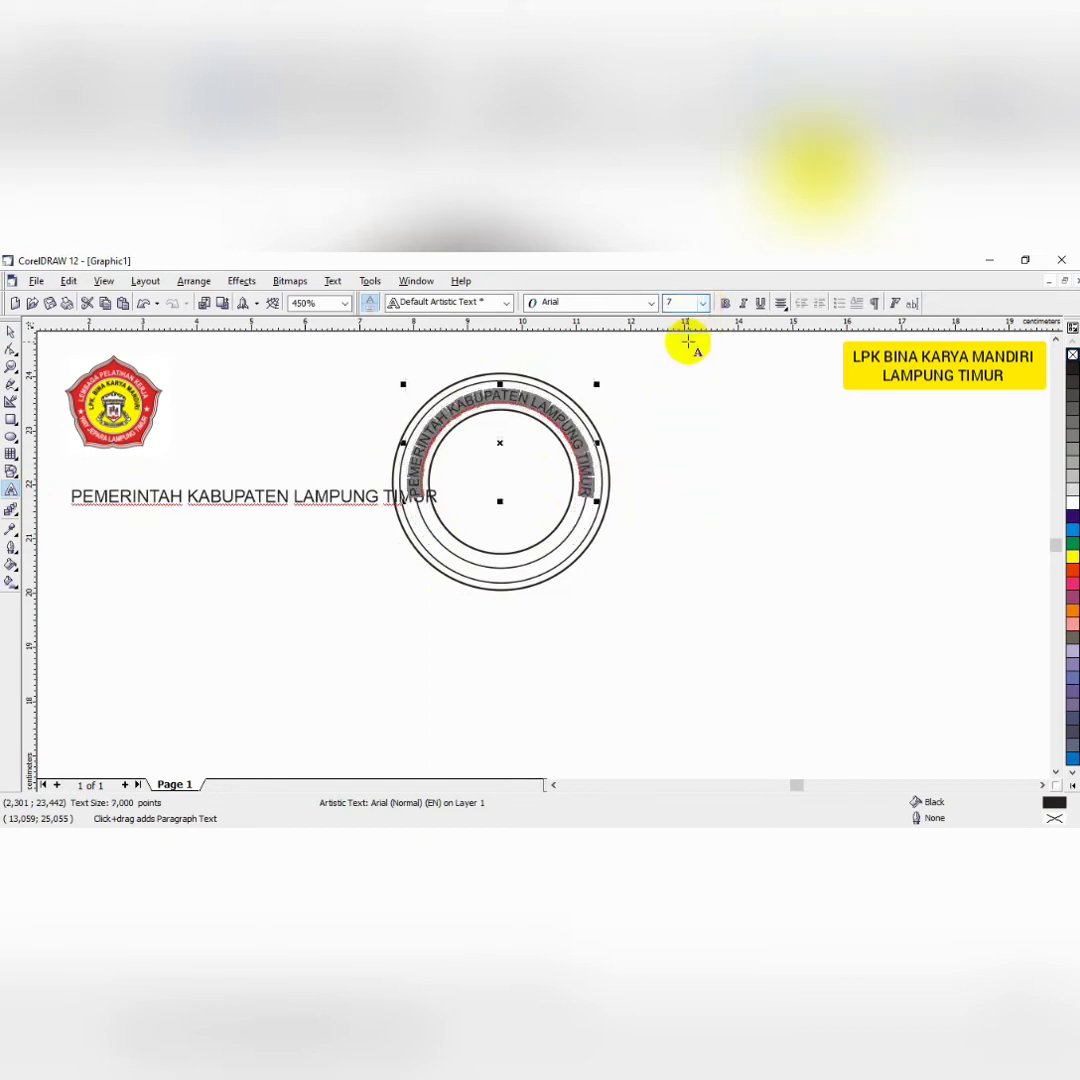
# Try Arial Narrow on the curved text in the ring, and set its font back to Arial
pyautogui.click(651, 303)
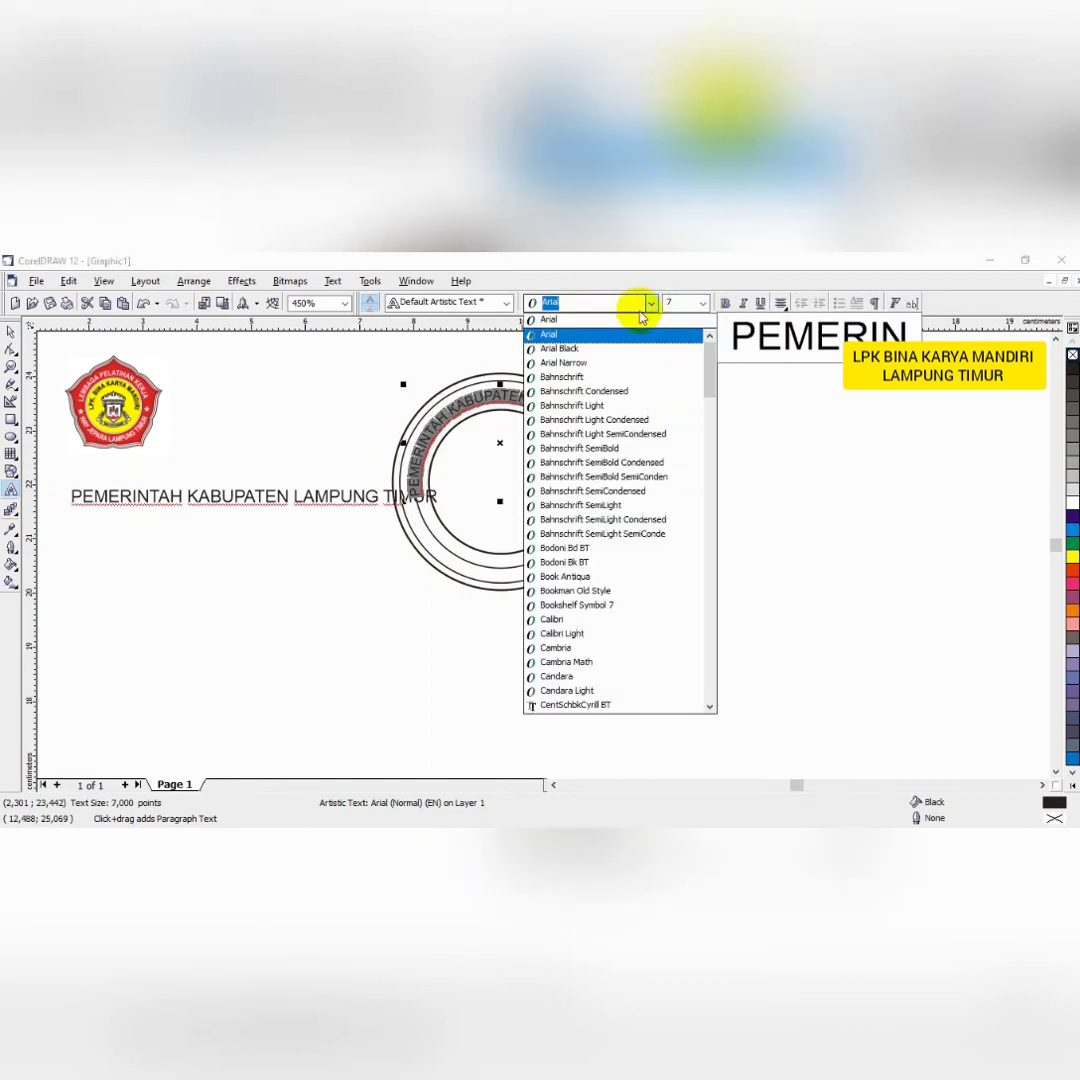
pyautogui.click(600, 362)
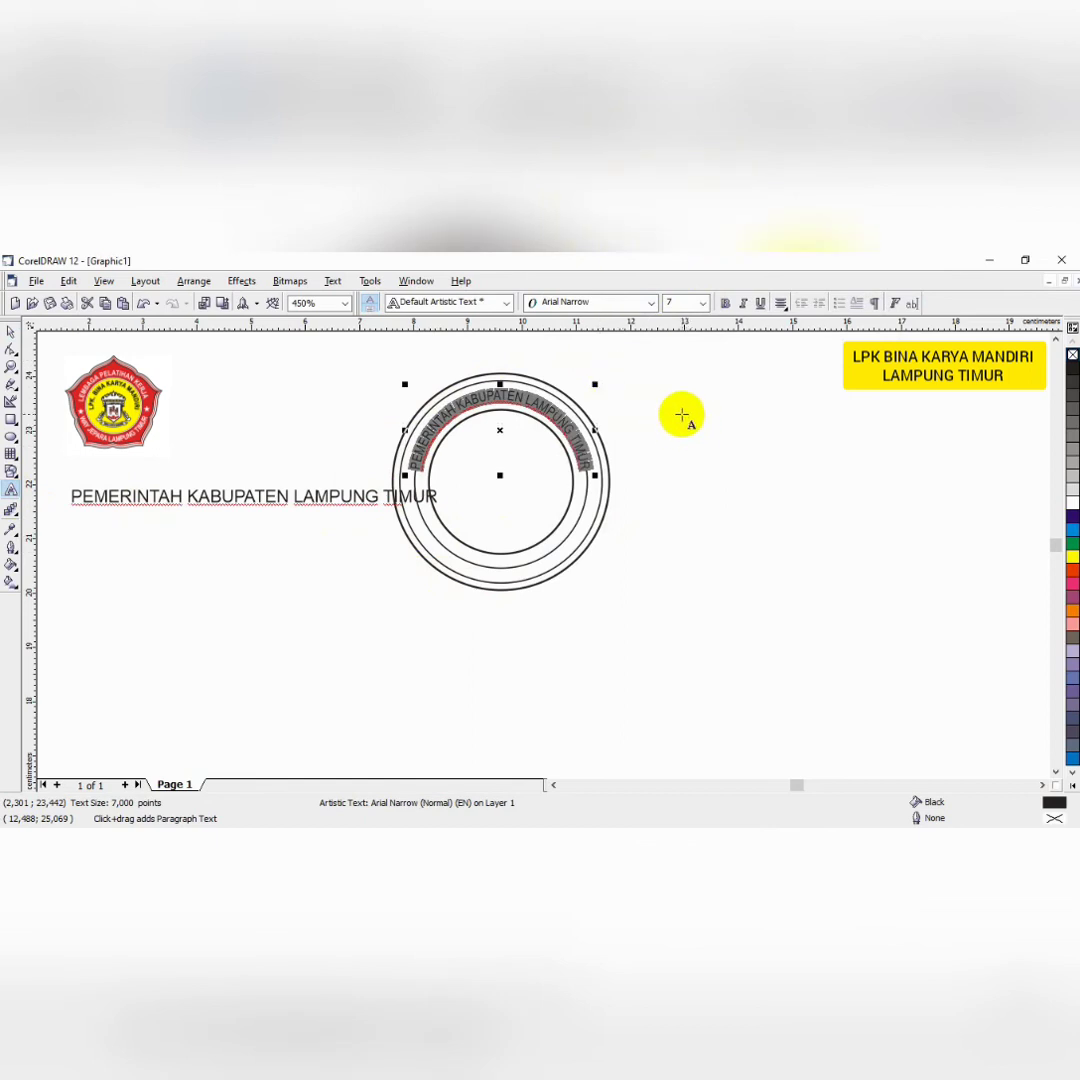
pyautogui.click(651, 303)
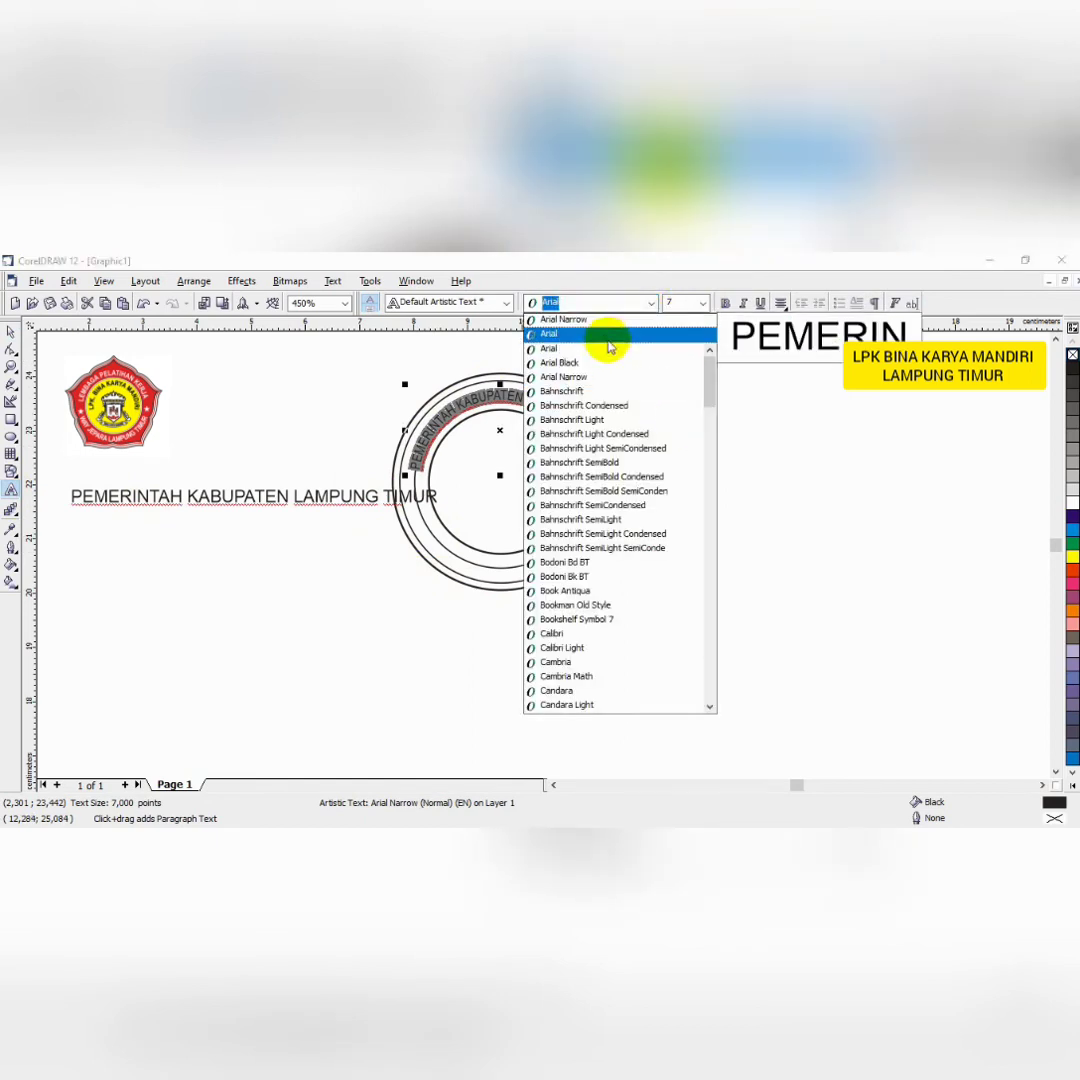
pyautogui.click(615, 345)
pyautogui.click(692, 442)
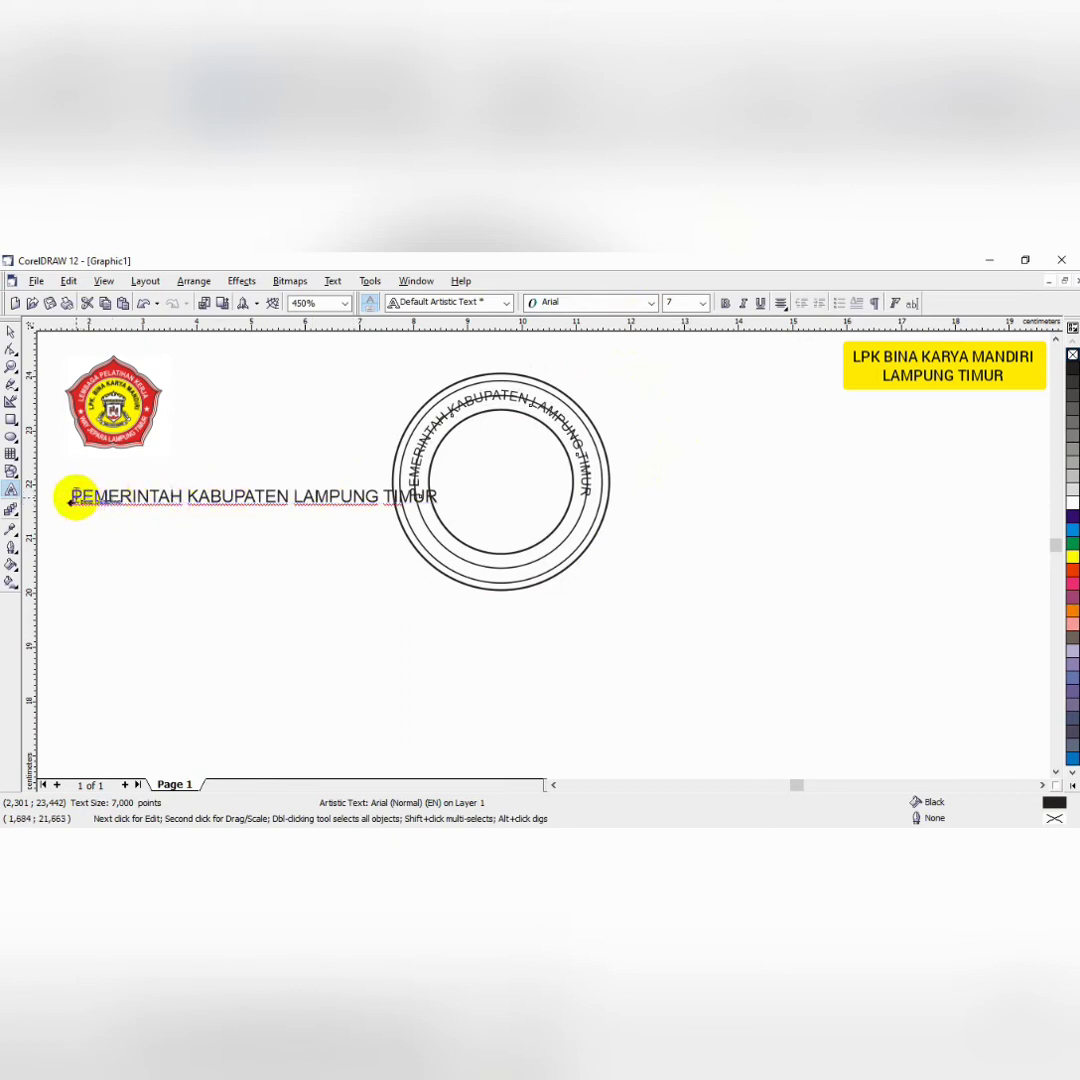
pyautogui.moveTo(73, 496); pyautogui.dragTo(477, 494)
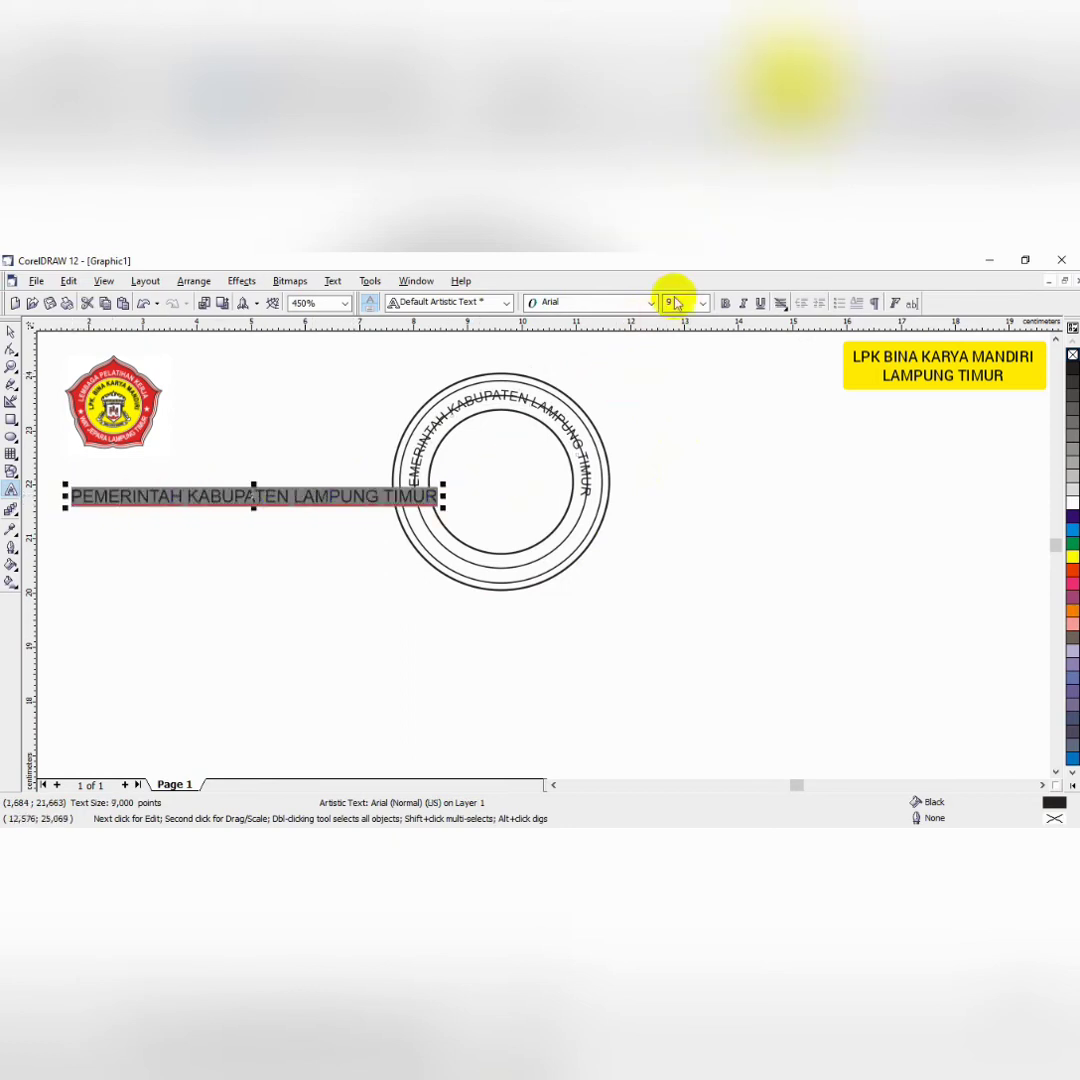
pyautogui.click(705, 304)
pyautogui.click(705, 304)
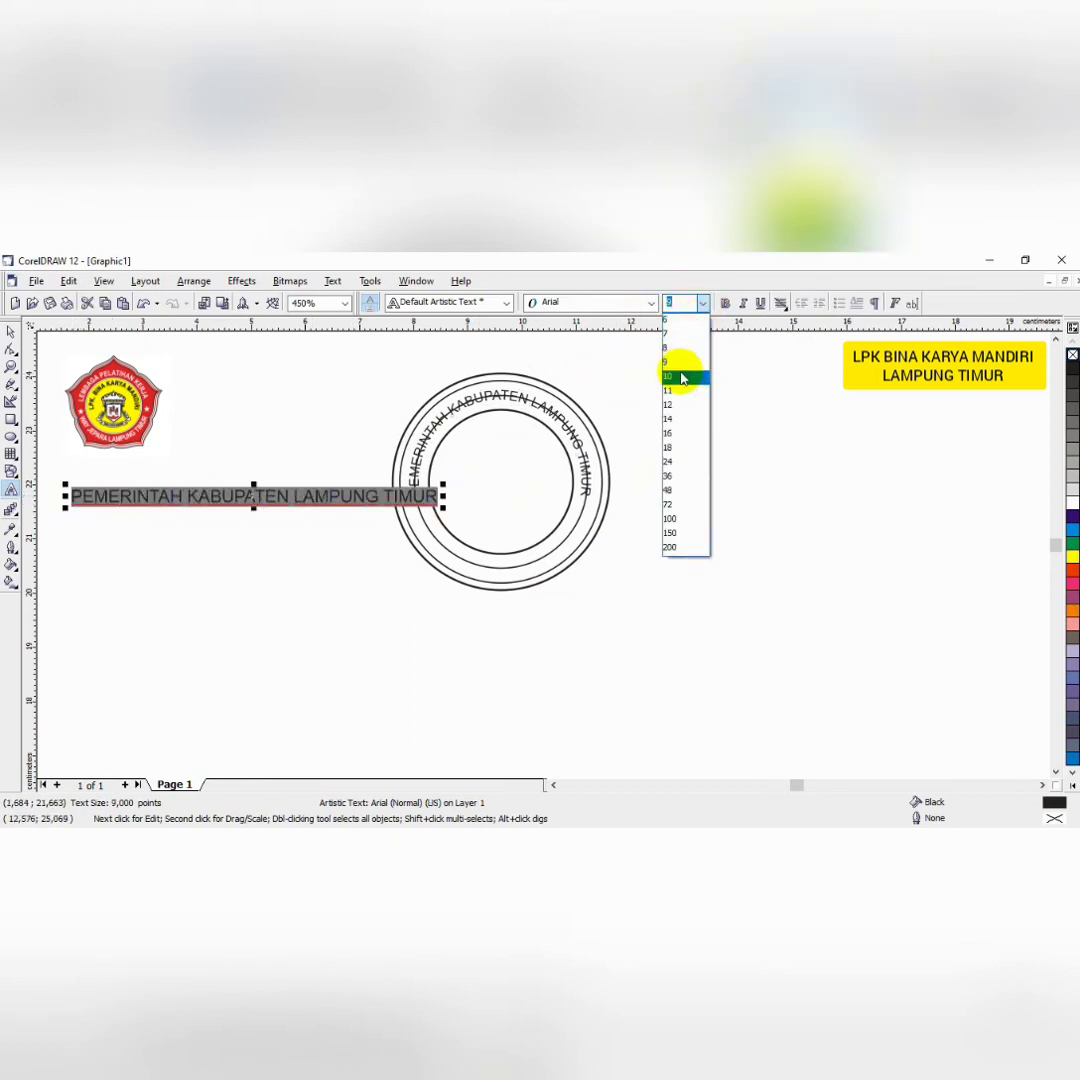
pyautogui.click(687, 362)
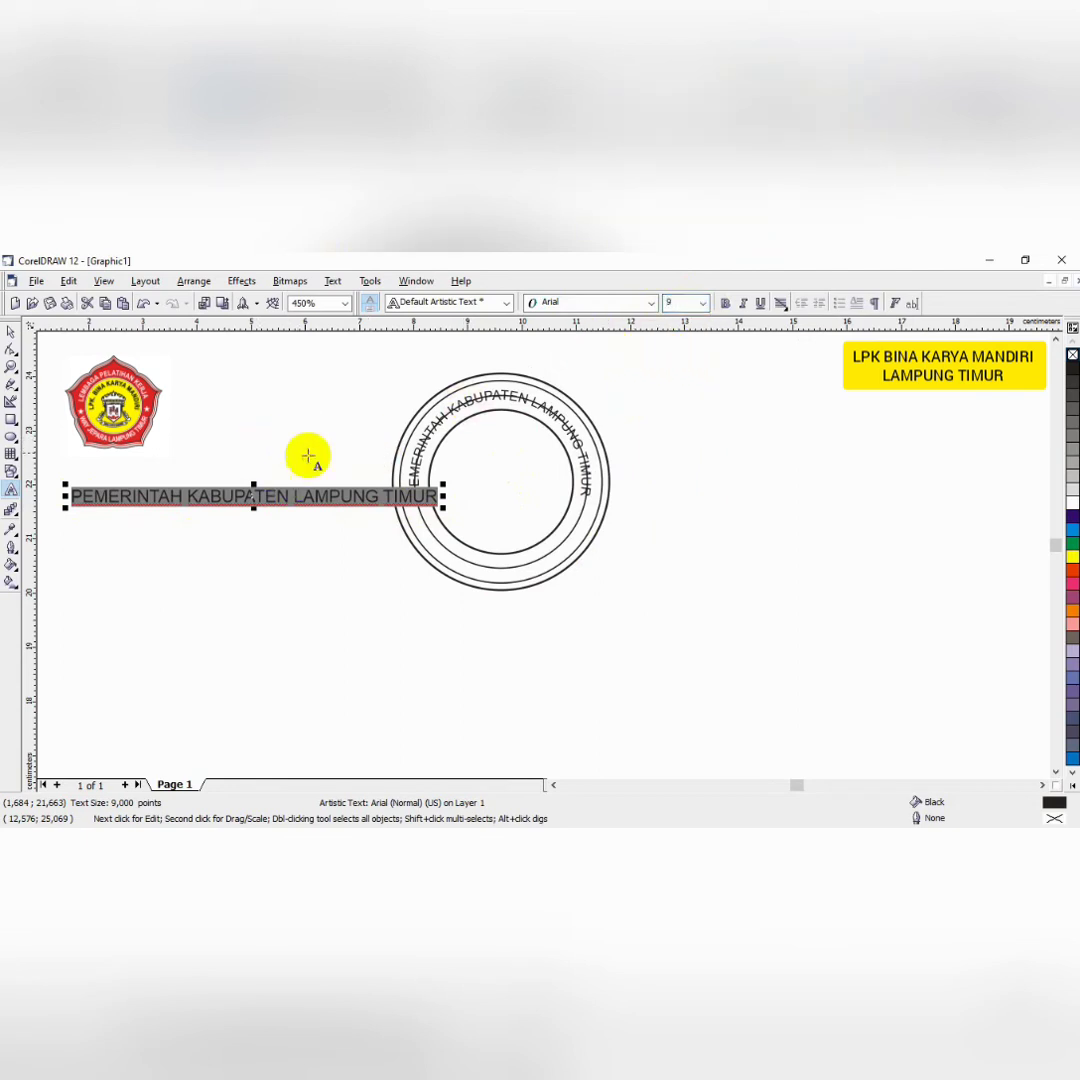
pyautogui.click(264, 468)
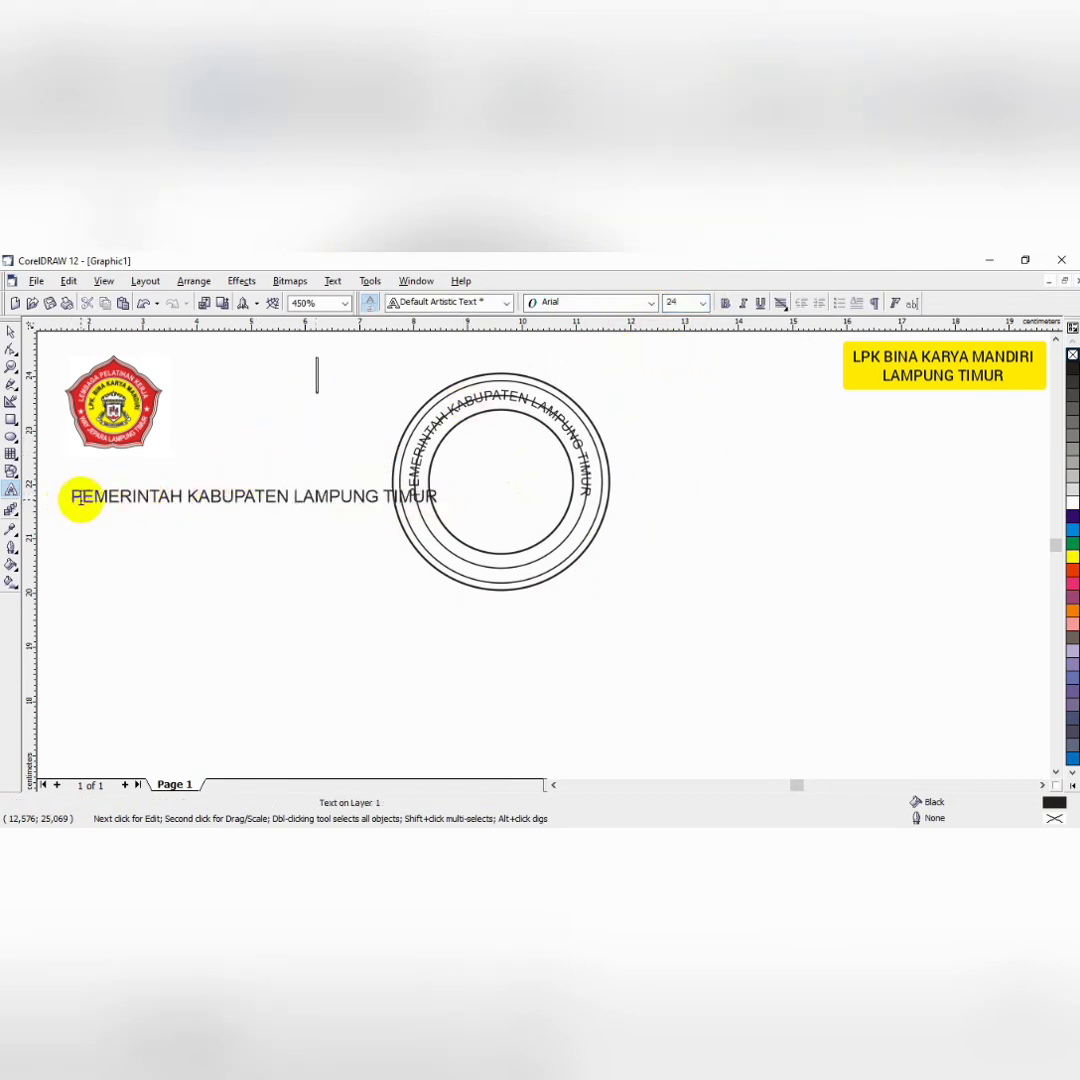
pyautogui.moveTo(73, 498); pyautogui.dragTo(591, 381)
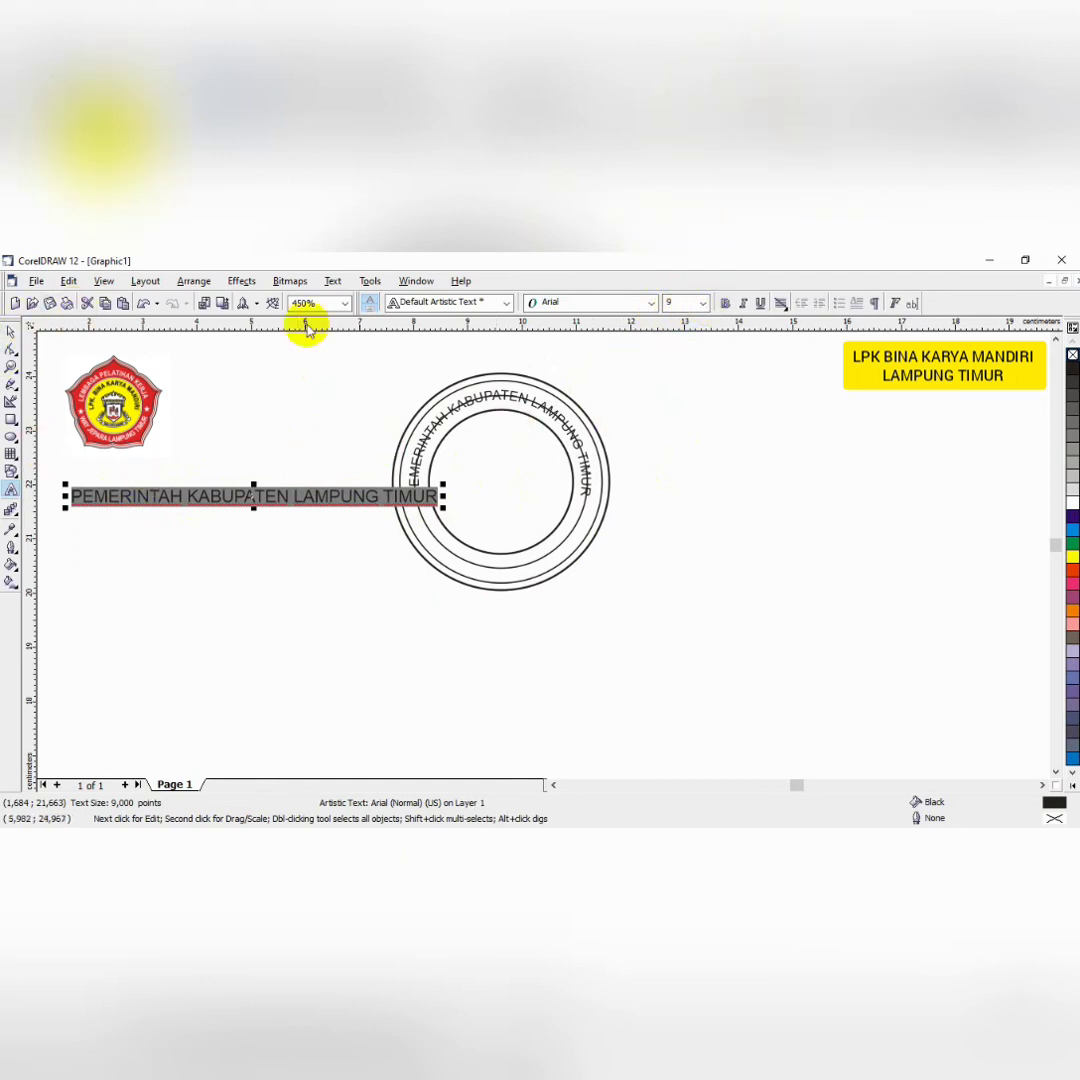
pyautogui.click(437, 418)
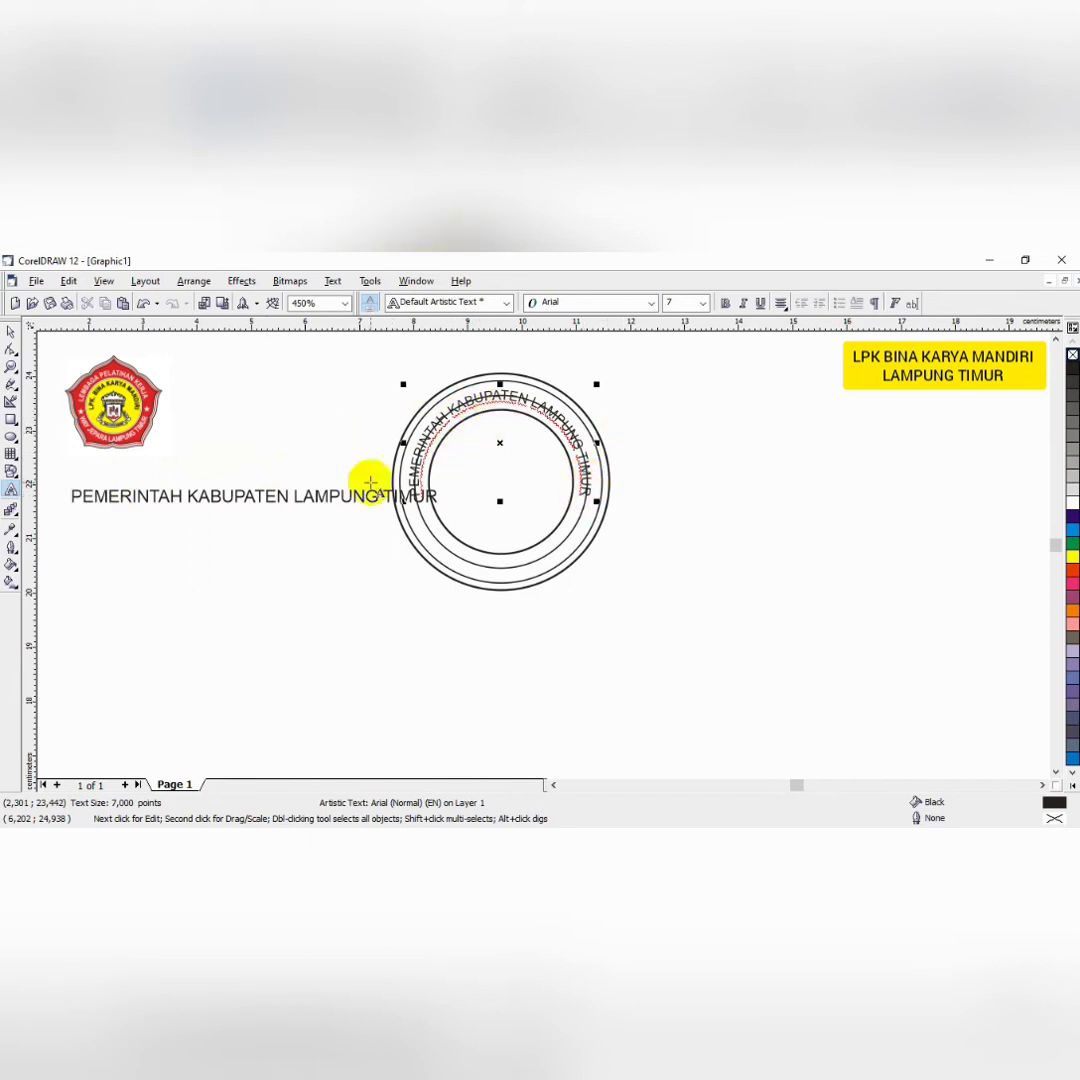
# Set the font size of the straight PEMERINTAH KABUPATEN LAMPUNG TIMUR line beside the circles to 7
pyautogui.moveTo(74, 495); pyautogui.dragTo(446, 495)
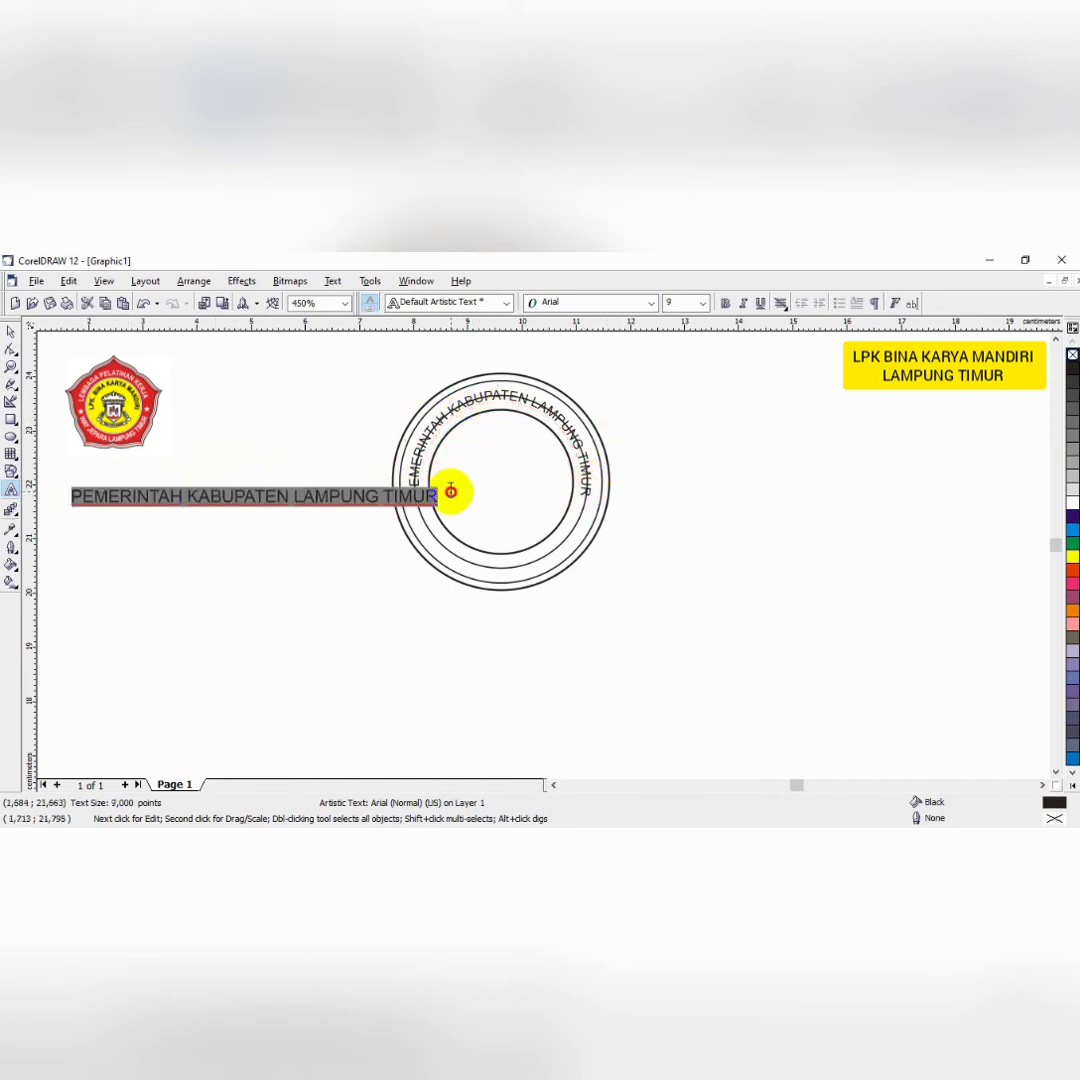
pyautogui.click(704, 304)
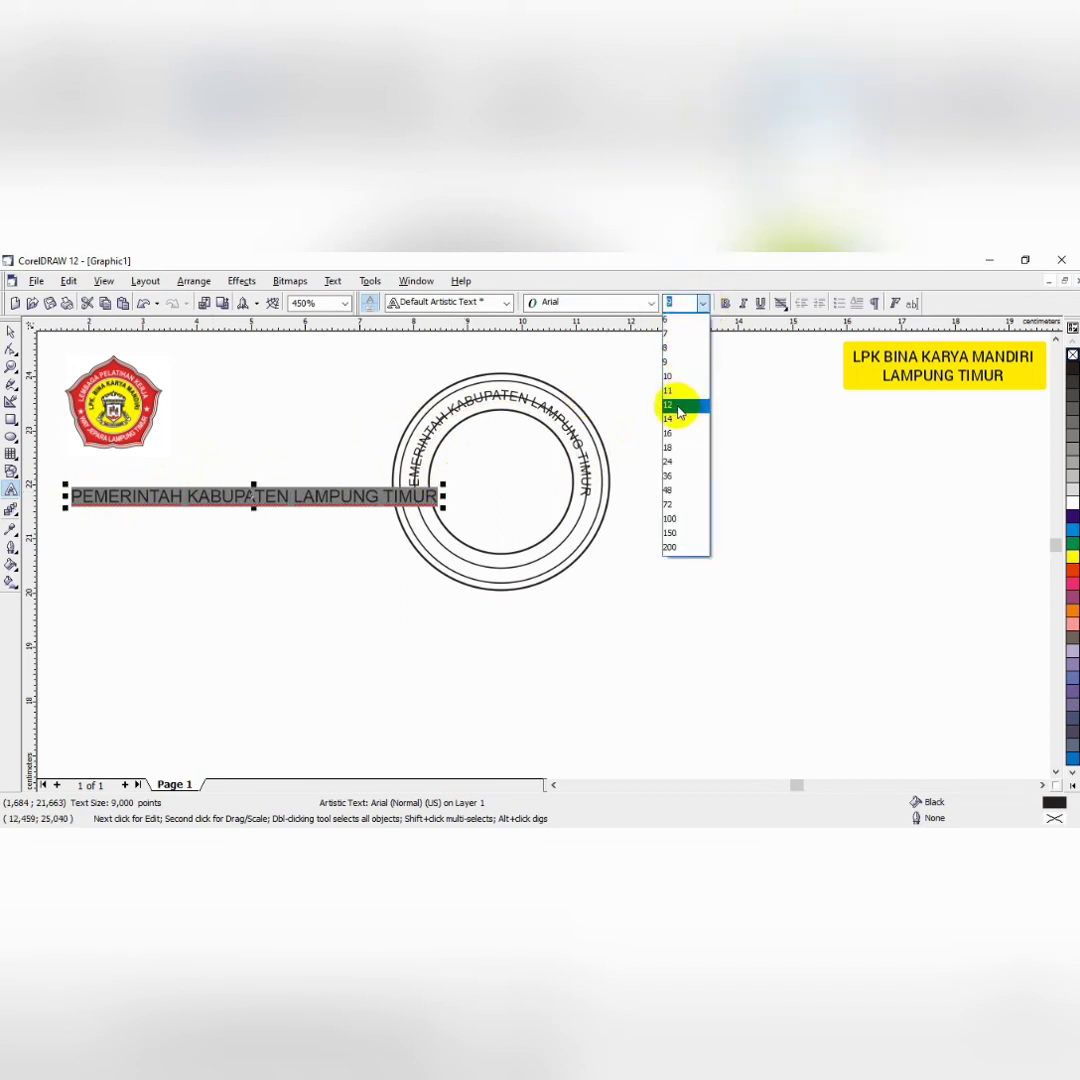
pyautogui.click(672, 335)
pyautogui.click(278, 425)
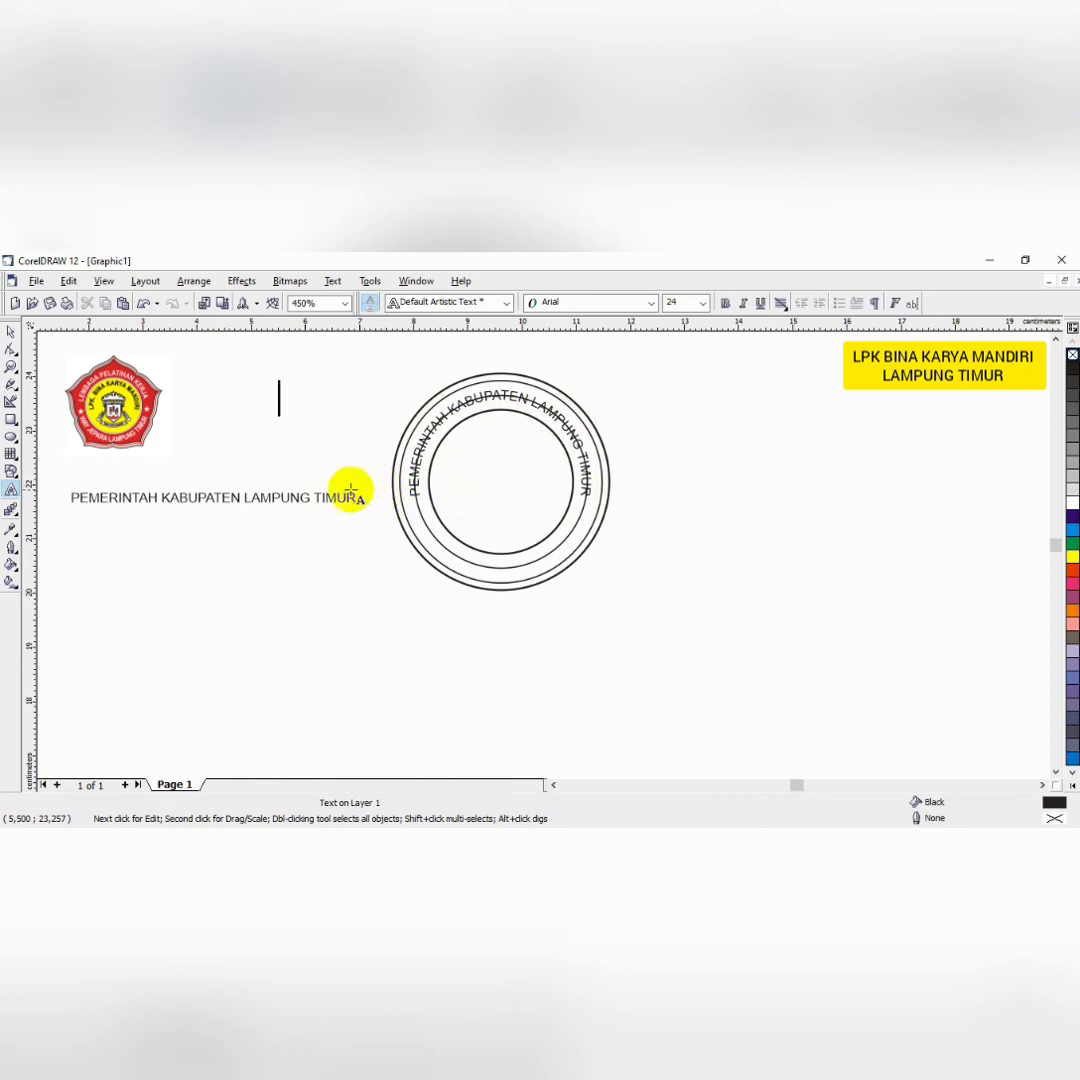
pyautogui.moveTo(354, 500); pyautogui.dragTo(82, 486)
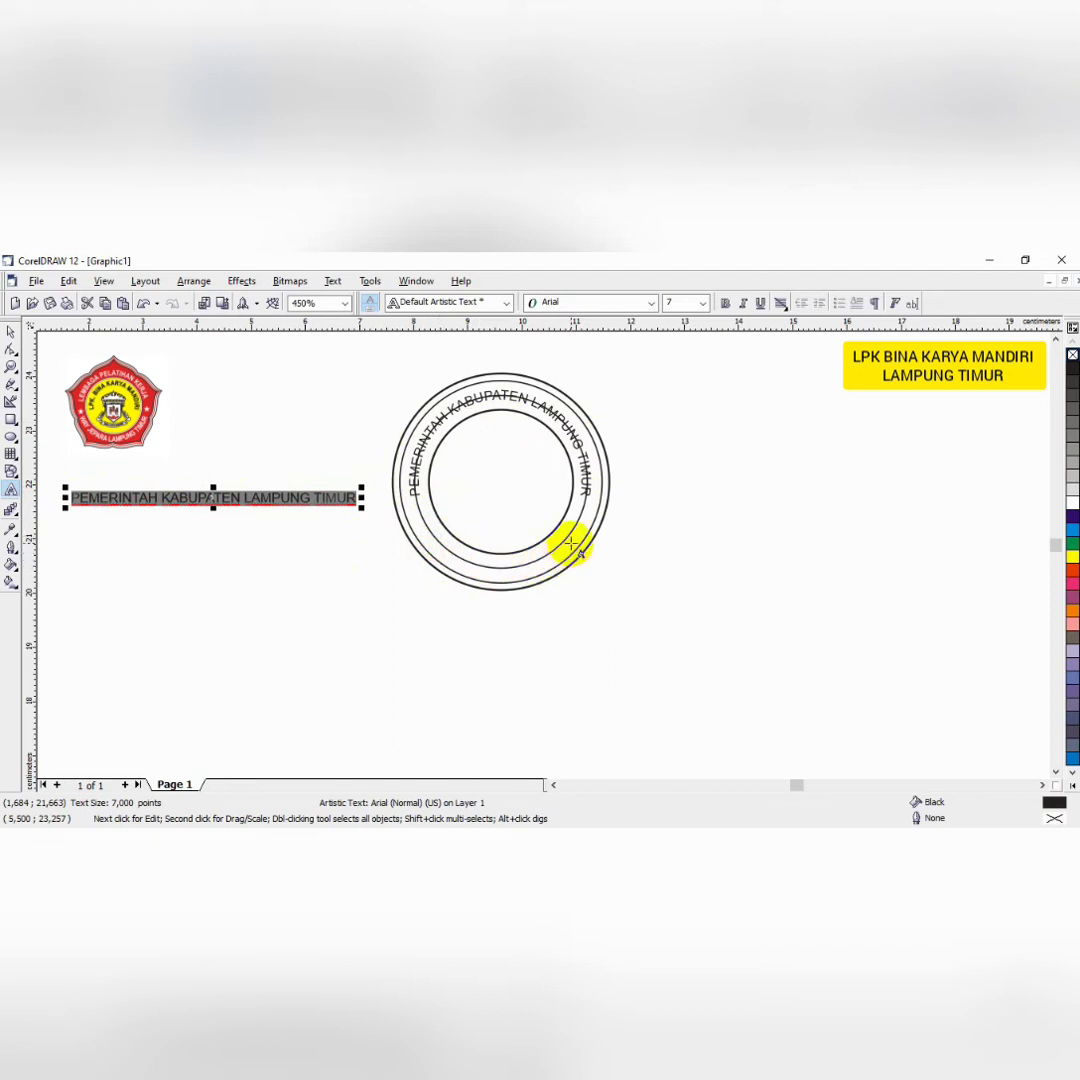
# Replace the curved text in the ring with "DINAS KESEHATAN"
pyautogui.click(415, 492)
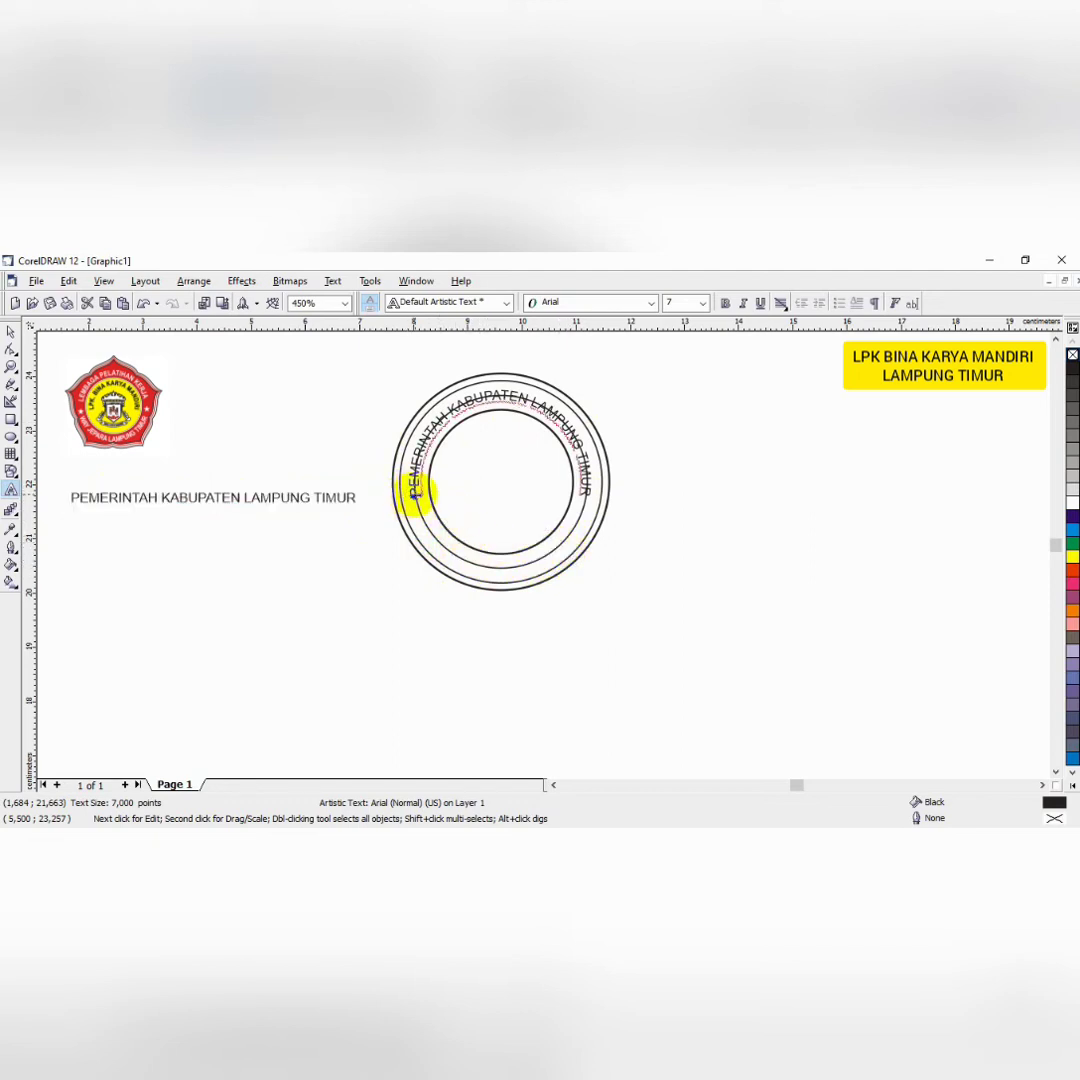
pyautogui.moveTo(415, 492); pyautogui.dragTo(598, 490)
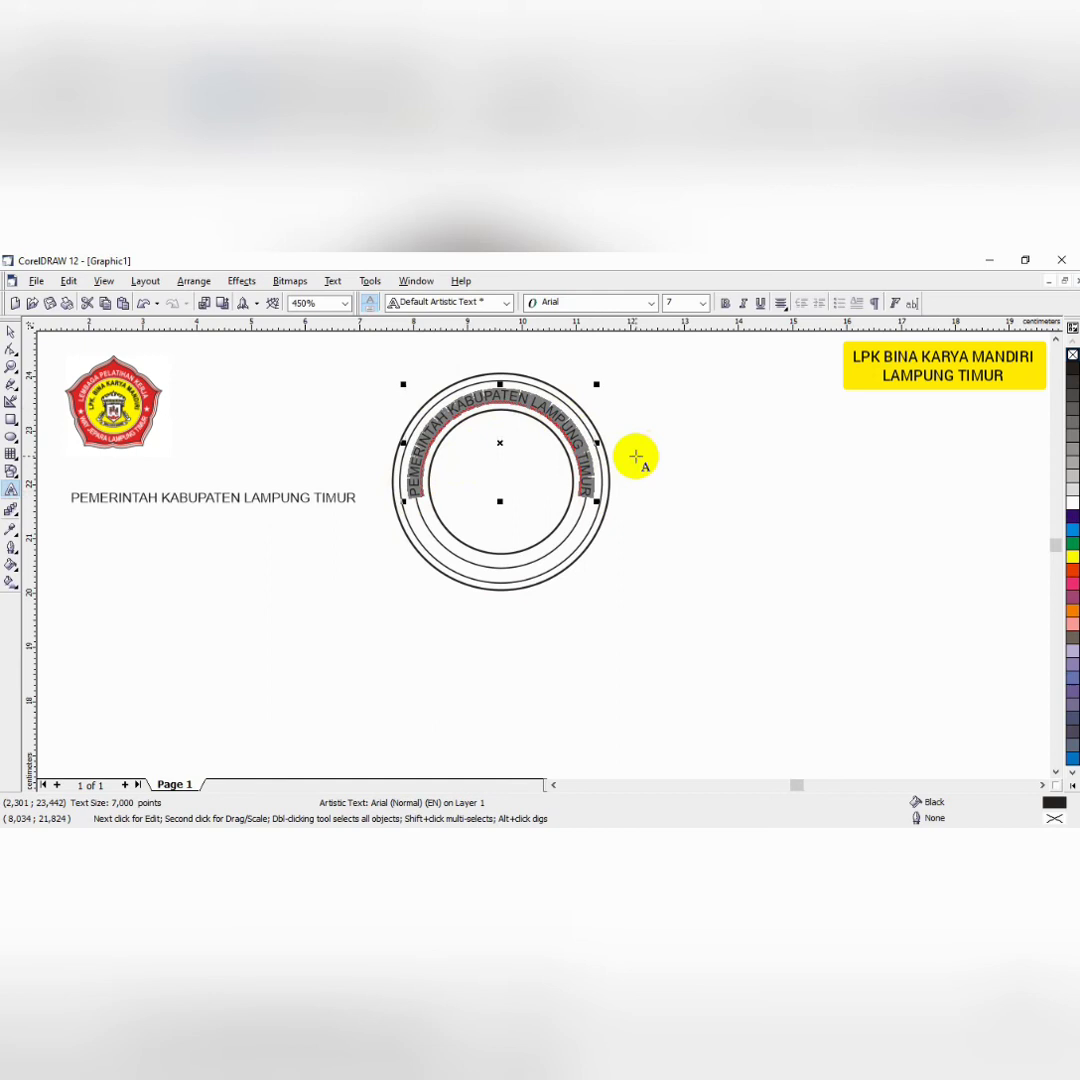
pyautogui.write('DIN')
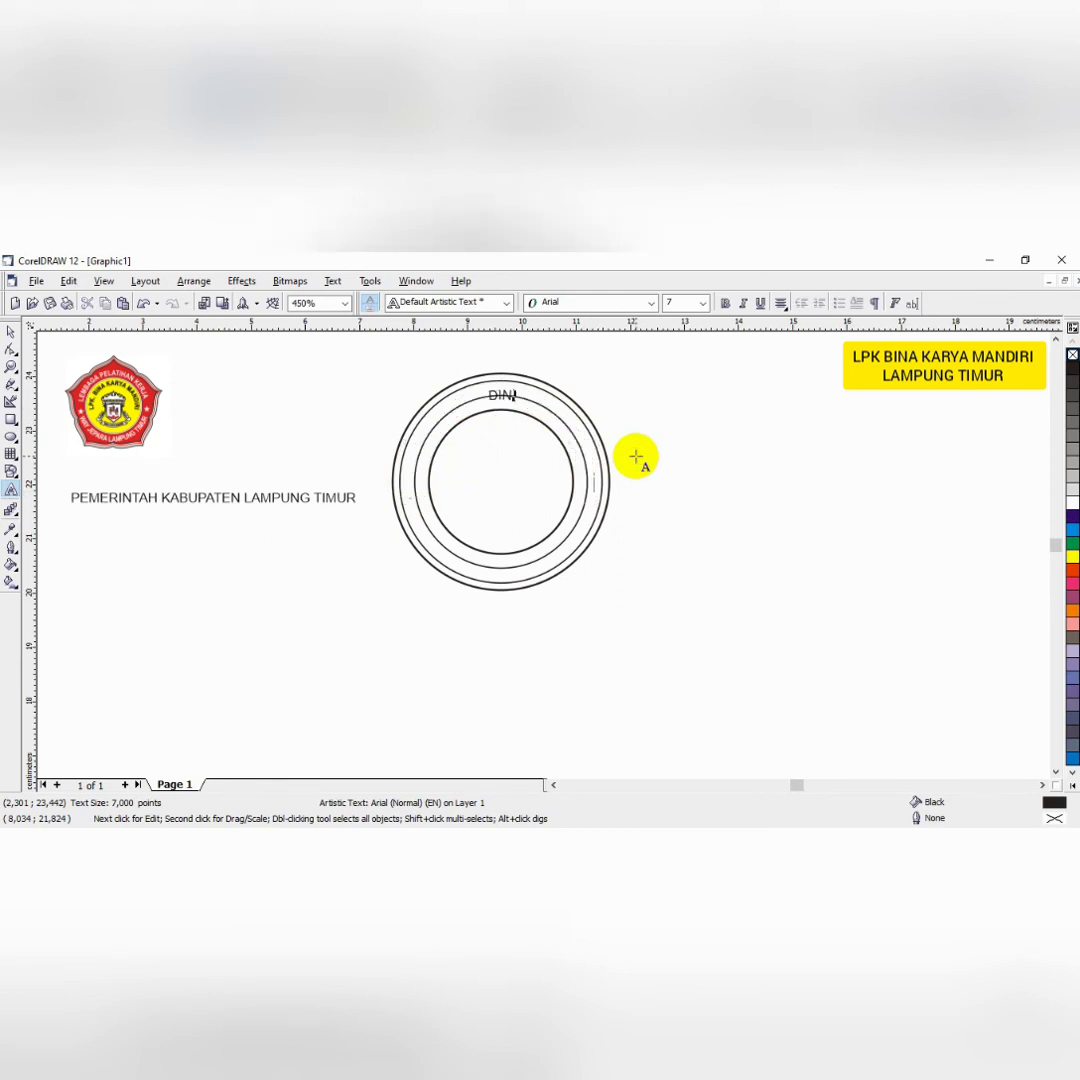
pyautogui.write('AS KESEHATAN K')
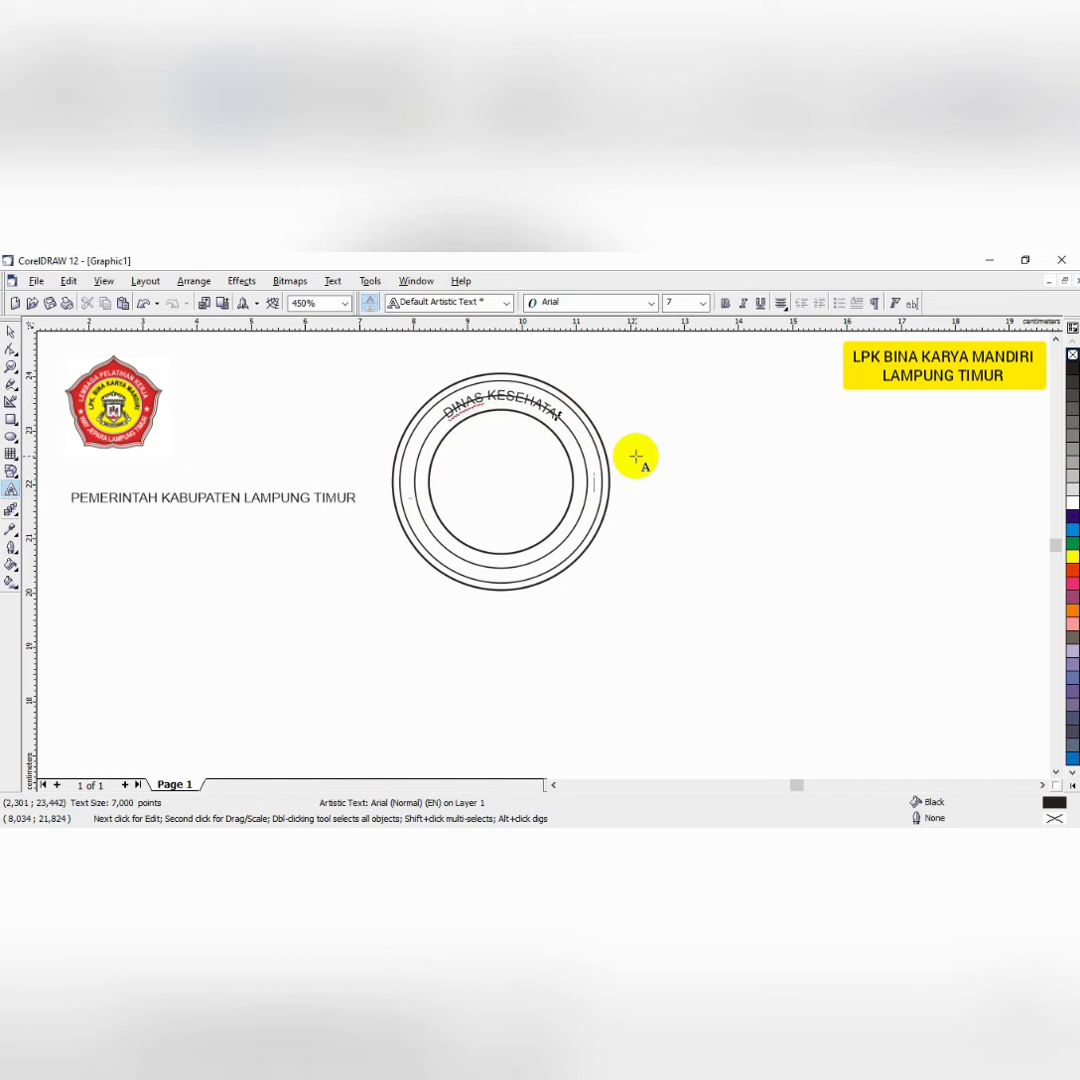
pyautogui.press('BackSpace')
pyautogui.press('BackSpace')
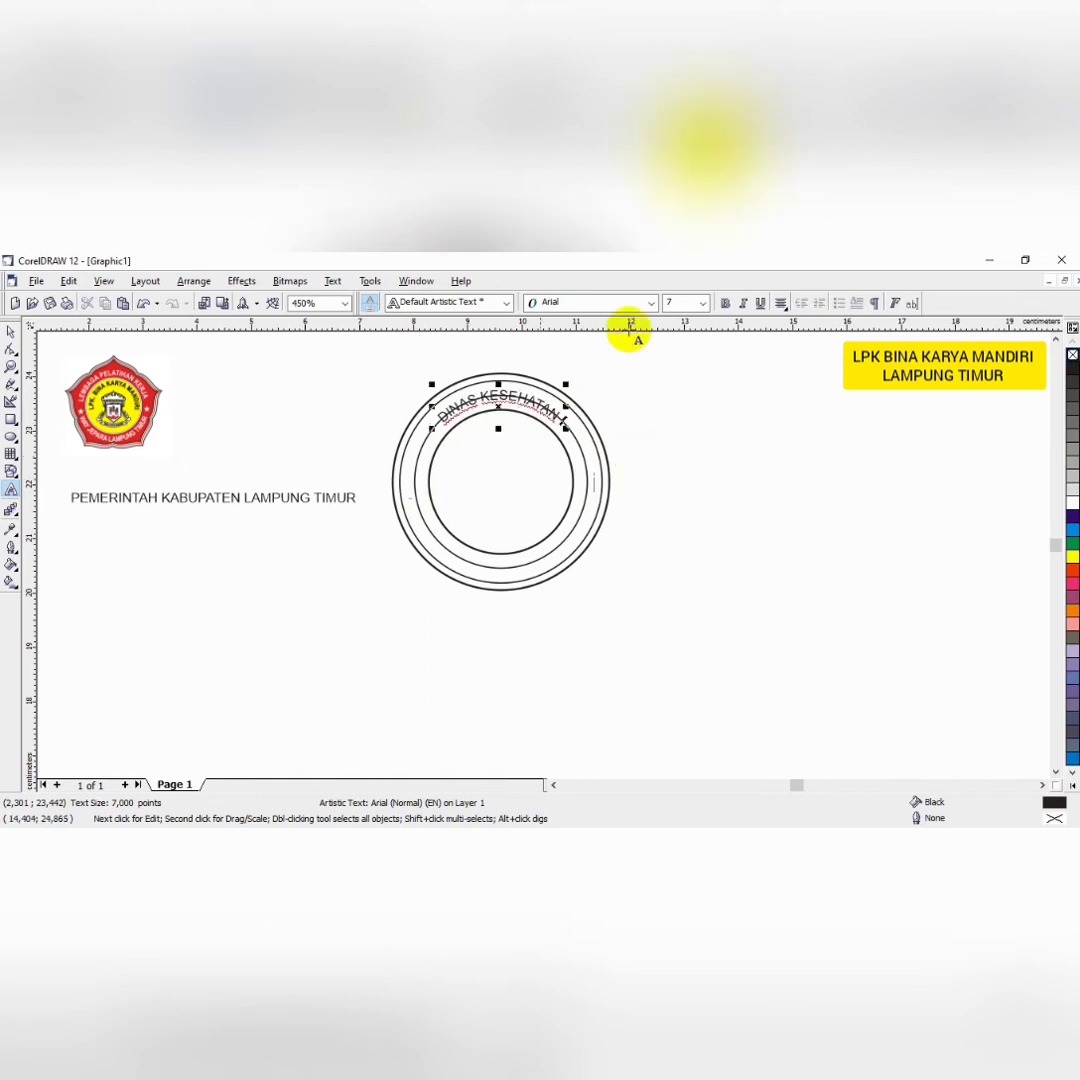
# Set the curved DINAS KESEHATAN text to font size 9 and make it bold
pyautogui.moveTo(433, 420); pyautogui.dragTo(643, 335)
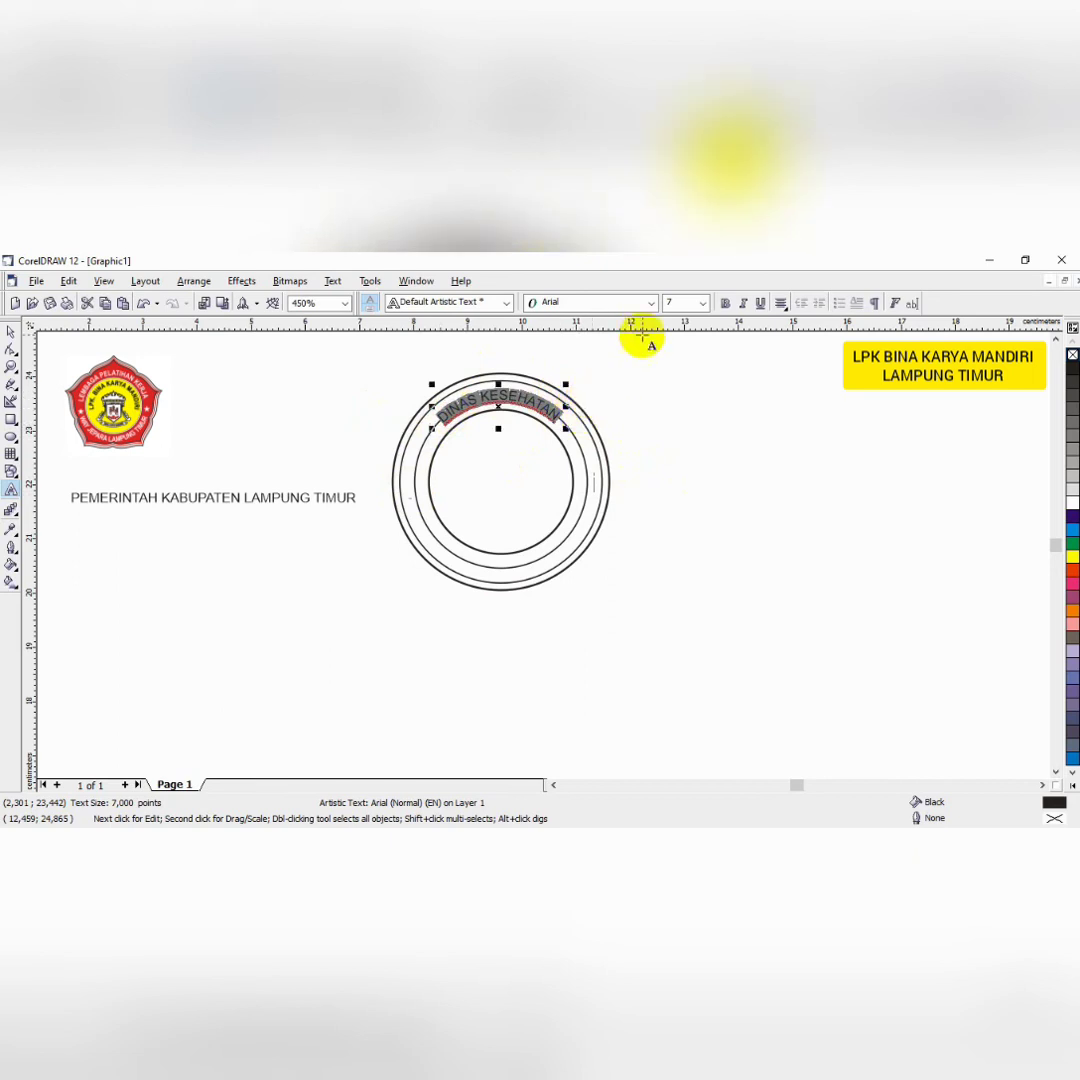
pyautogui.click(703, 302)
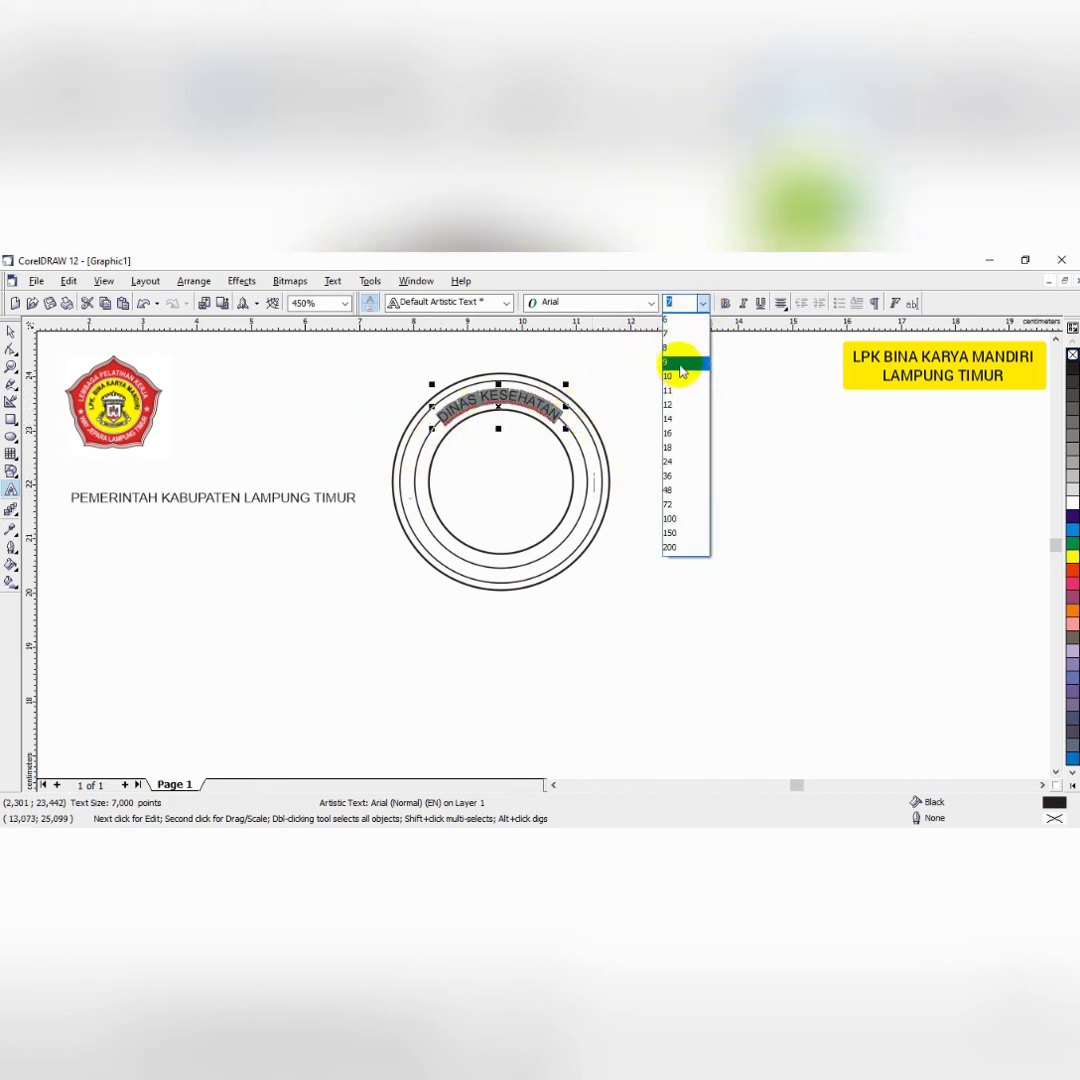
pyautogui.write('24')
pyautogui.press('Return')
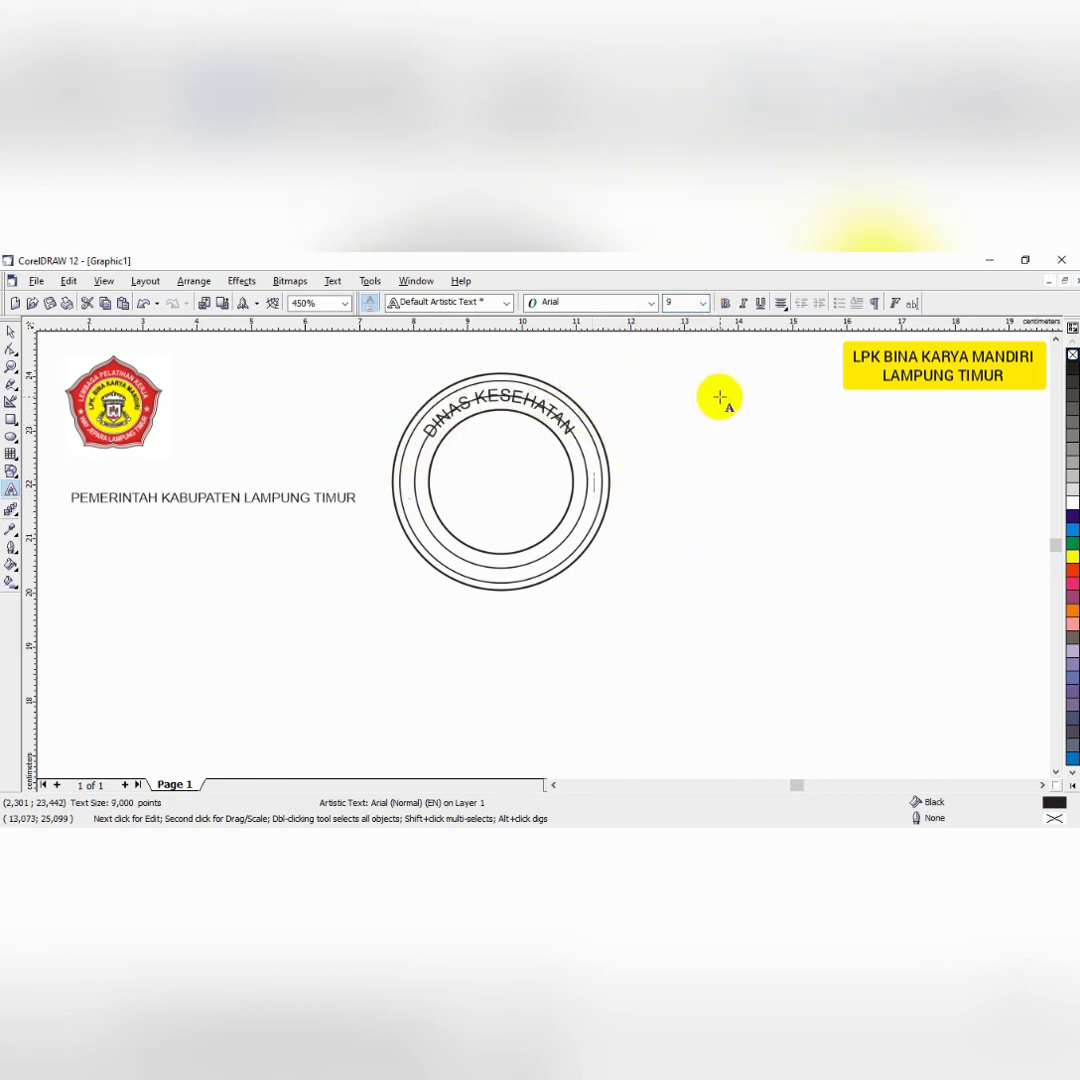
pyautogui.moveTo(422, 429); pyautogui.dragTo(568, 420)
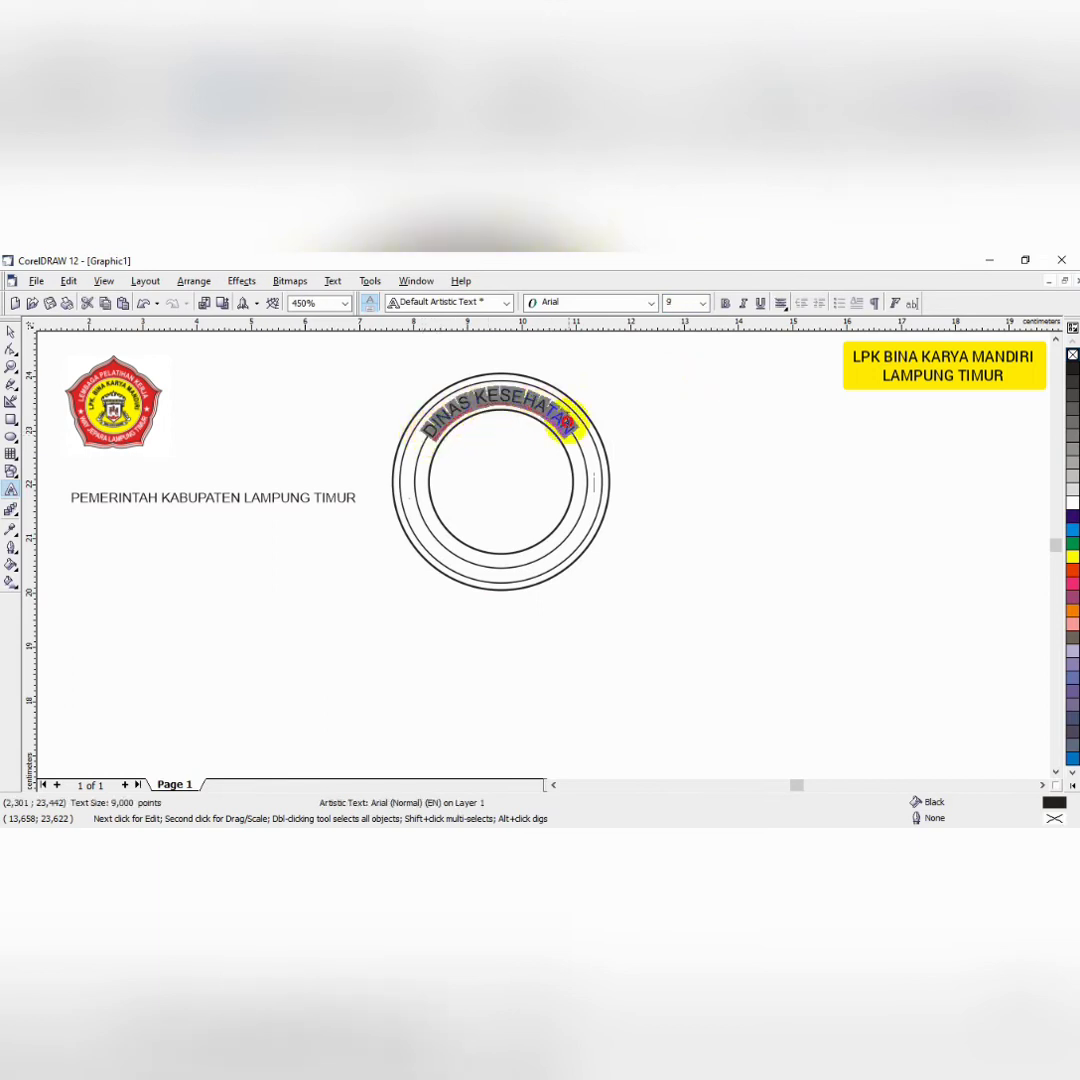
pyautogui.click(727, 304)
pyautogui.click(690, 444)
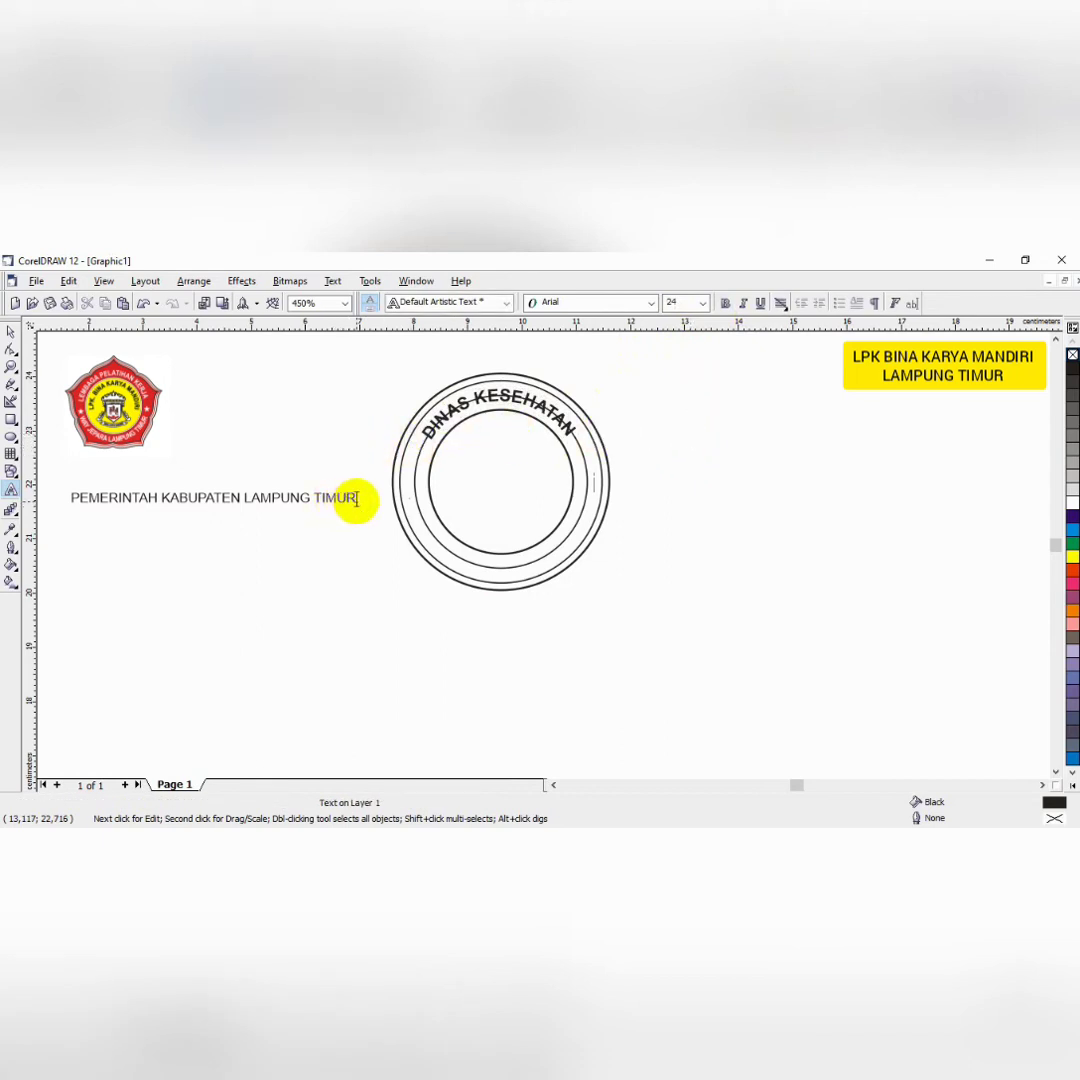
# Delete the word PEMERINTAH from the straight text line so that it reads "KABUPATEN LAMPUNG TIMUR"
pyautogui.moveTo(354, 499); pyautogui.dragTo(66, 498)
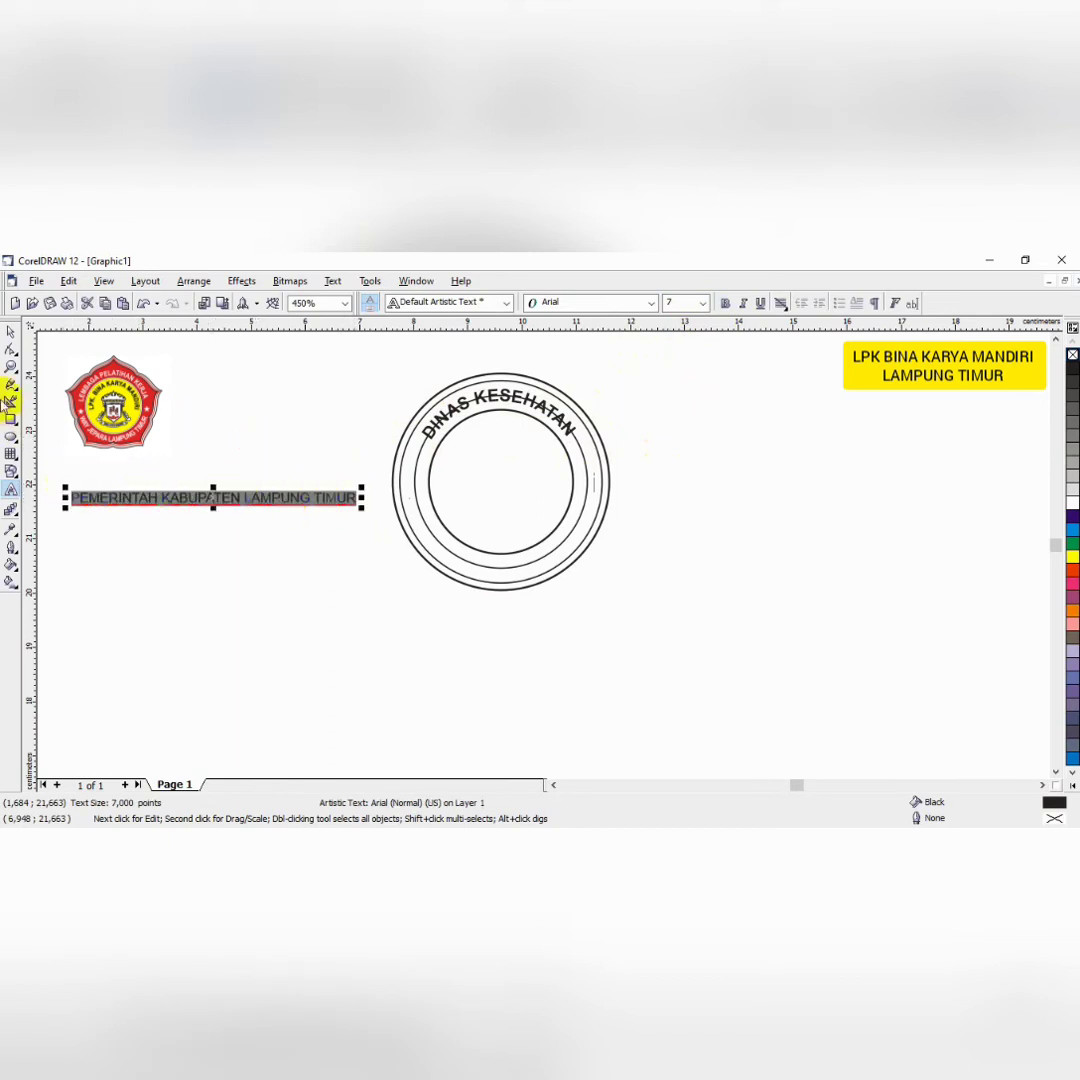
pyautogui.click(10, 331)
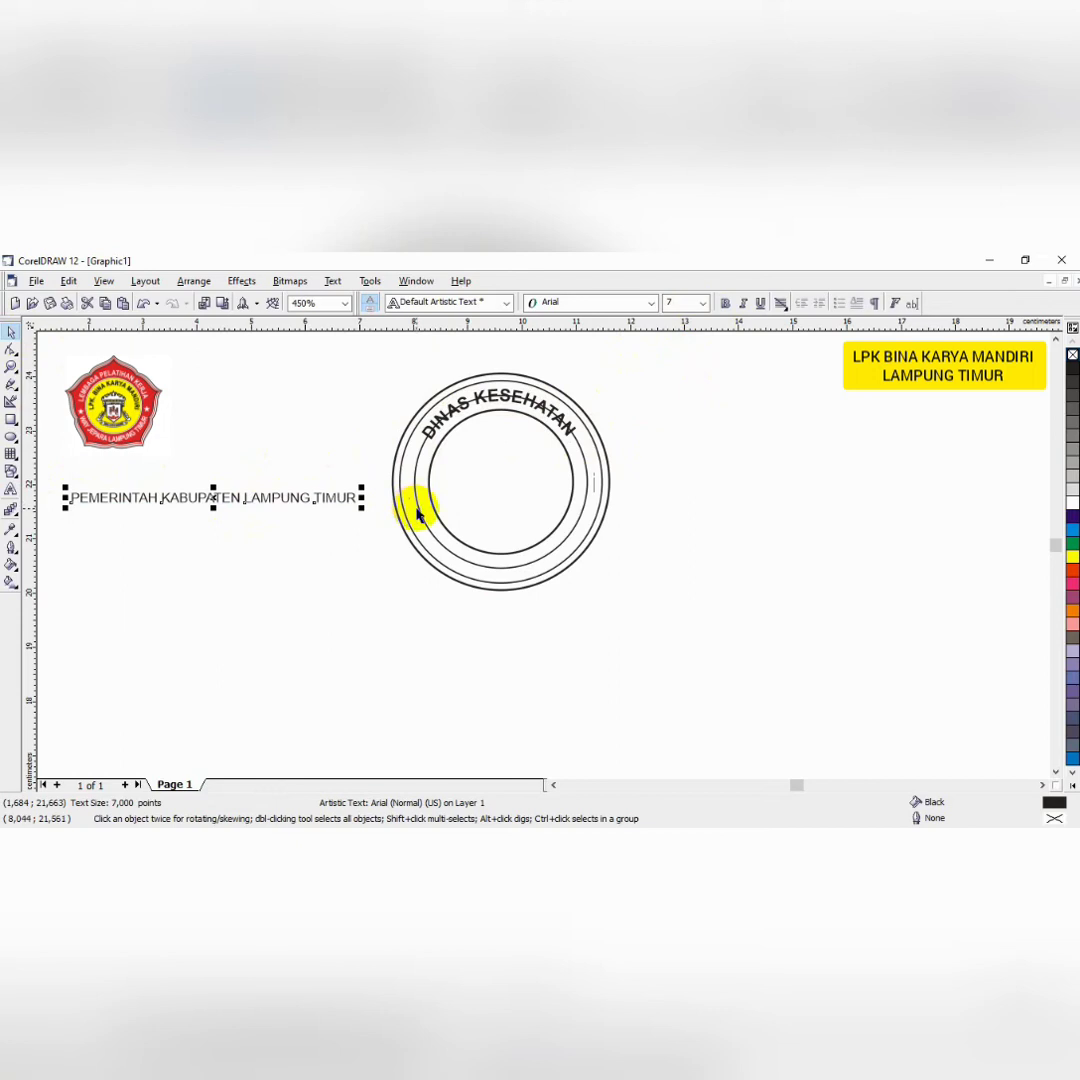
pyautogui.click(253, 429)
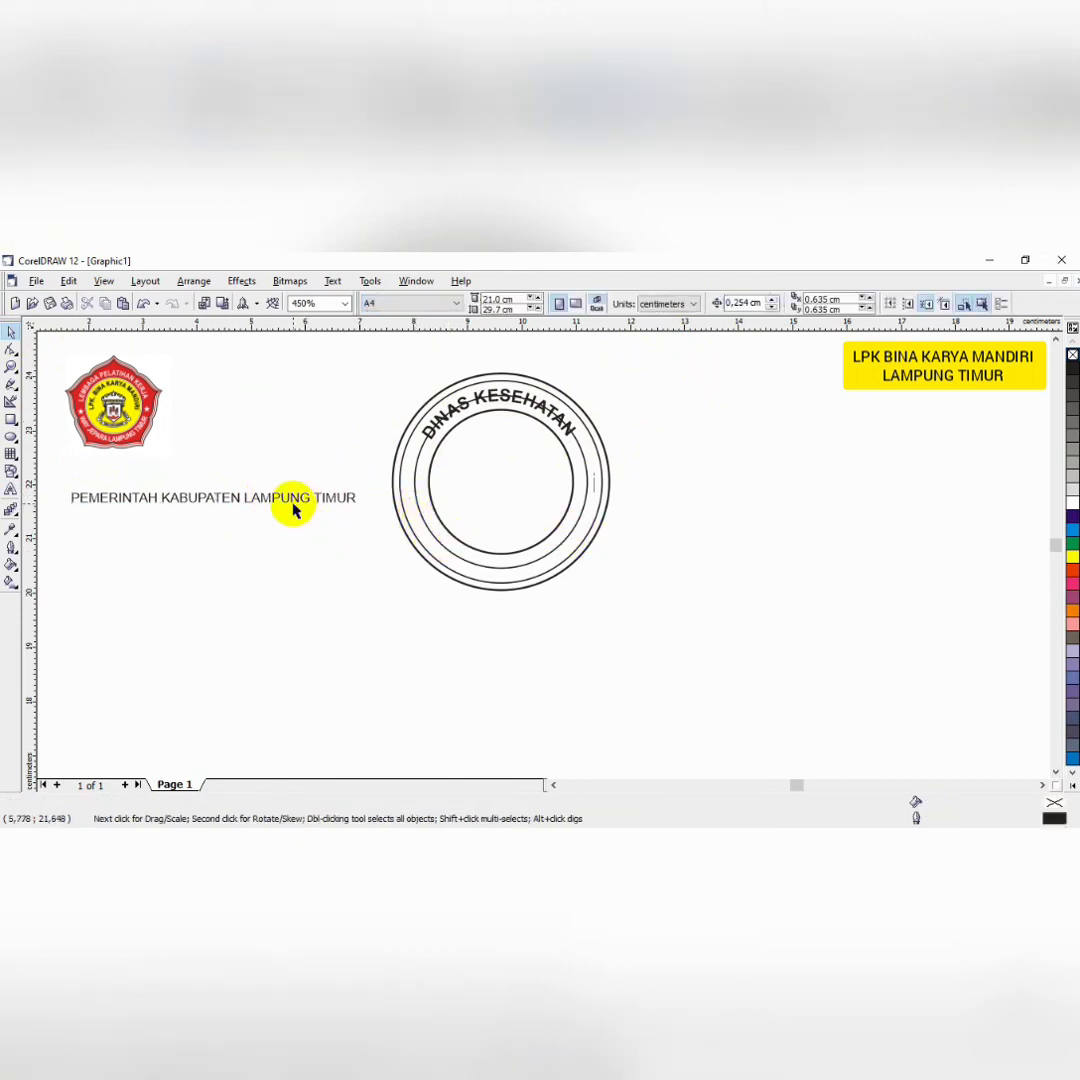
pyautogui.click(164, 499)
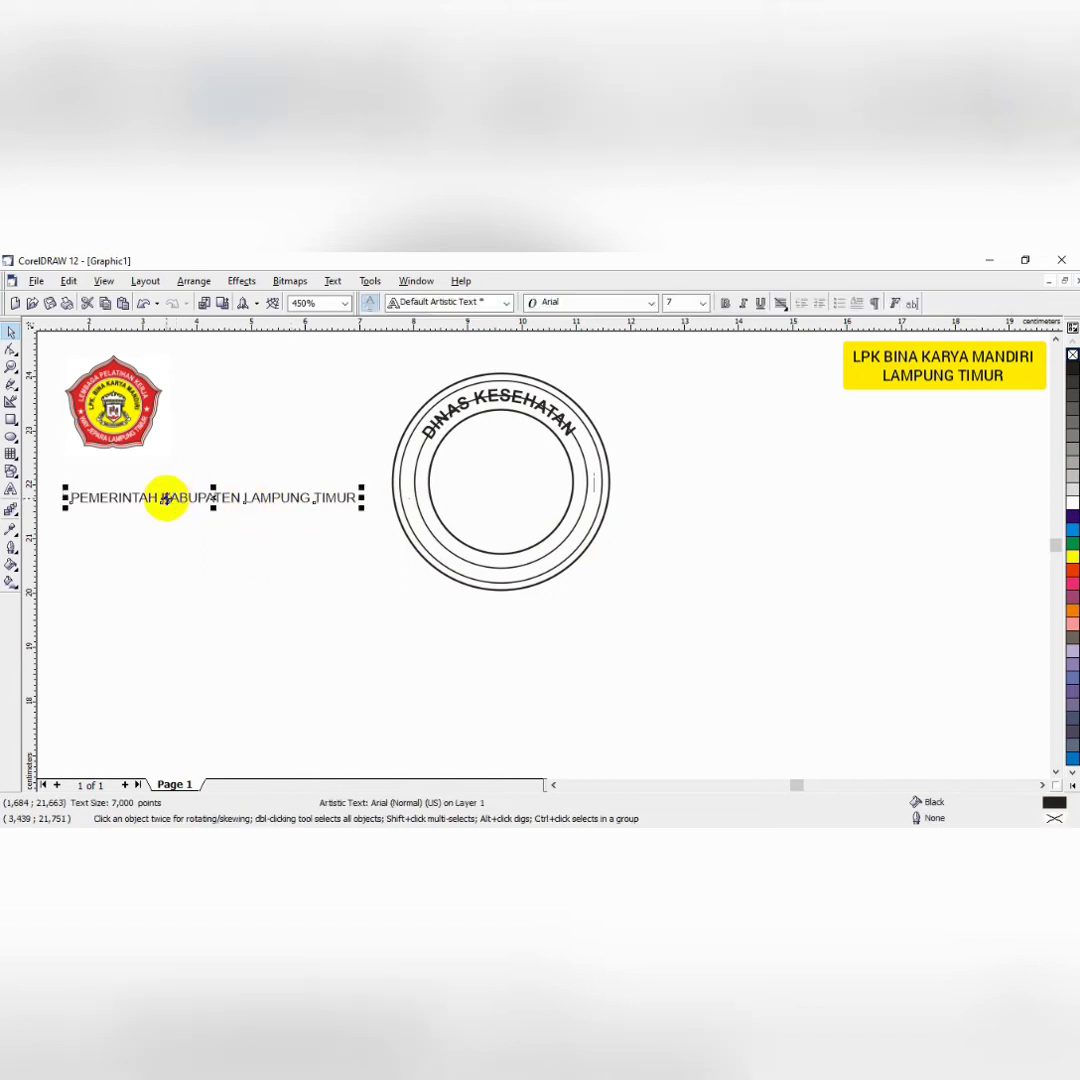
pyautogui.click(9, 488)
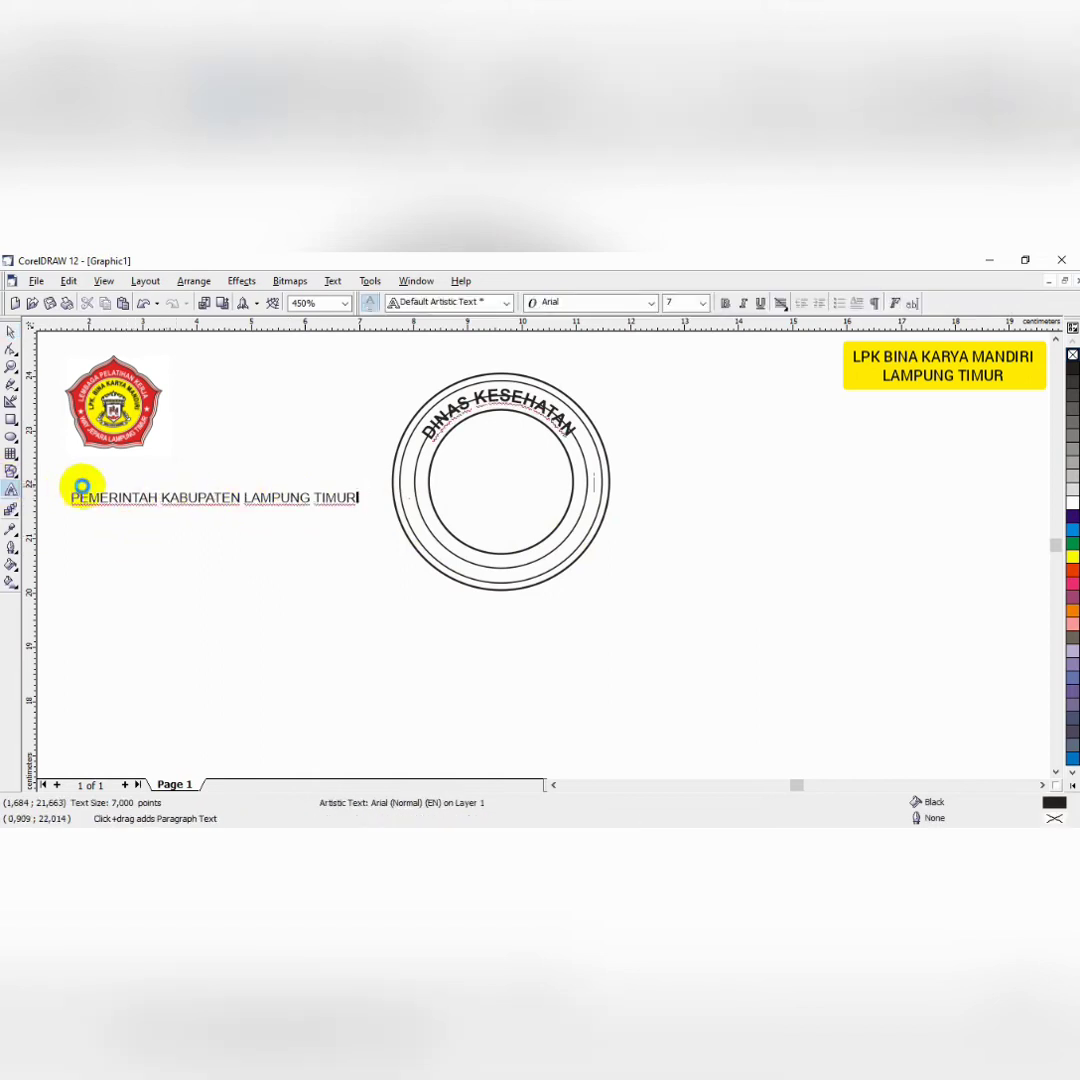
pyautogui.click(158, 495)
pyautogui.moveTo(158, 495); pyautogui.dragTo(12, 460)
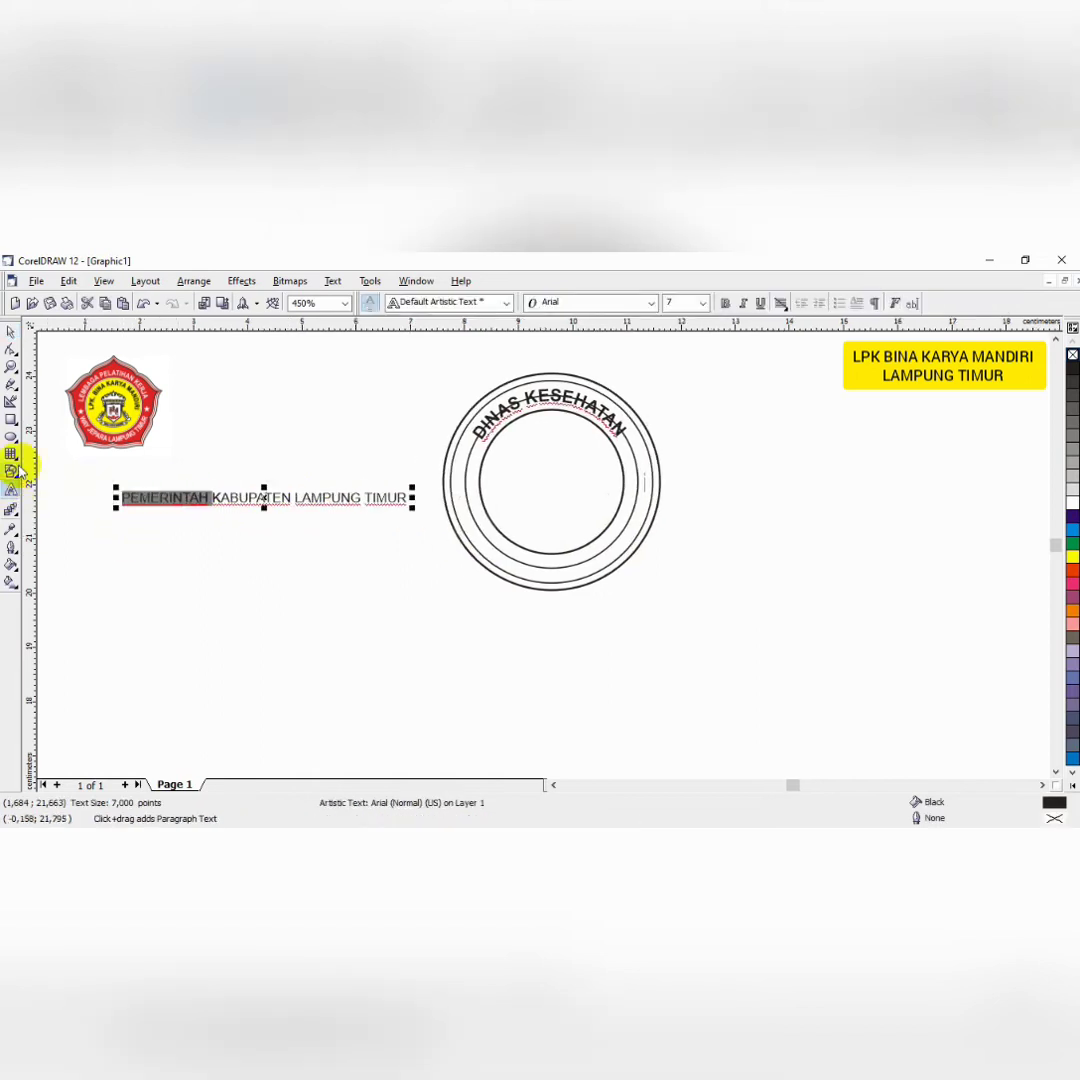
pyautogui.press('BackSpace')
pyautogui.click(10, 331)
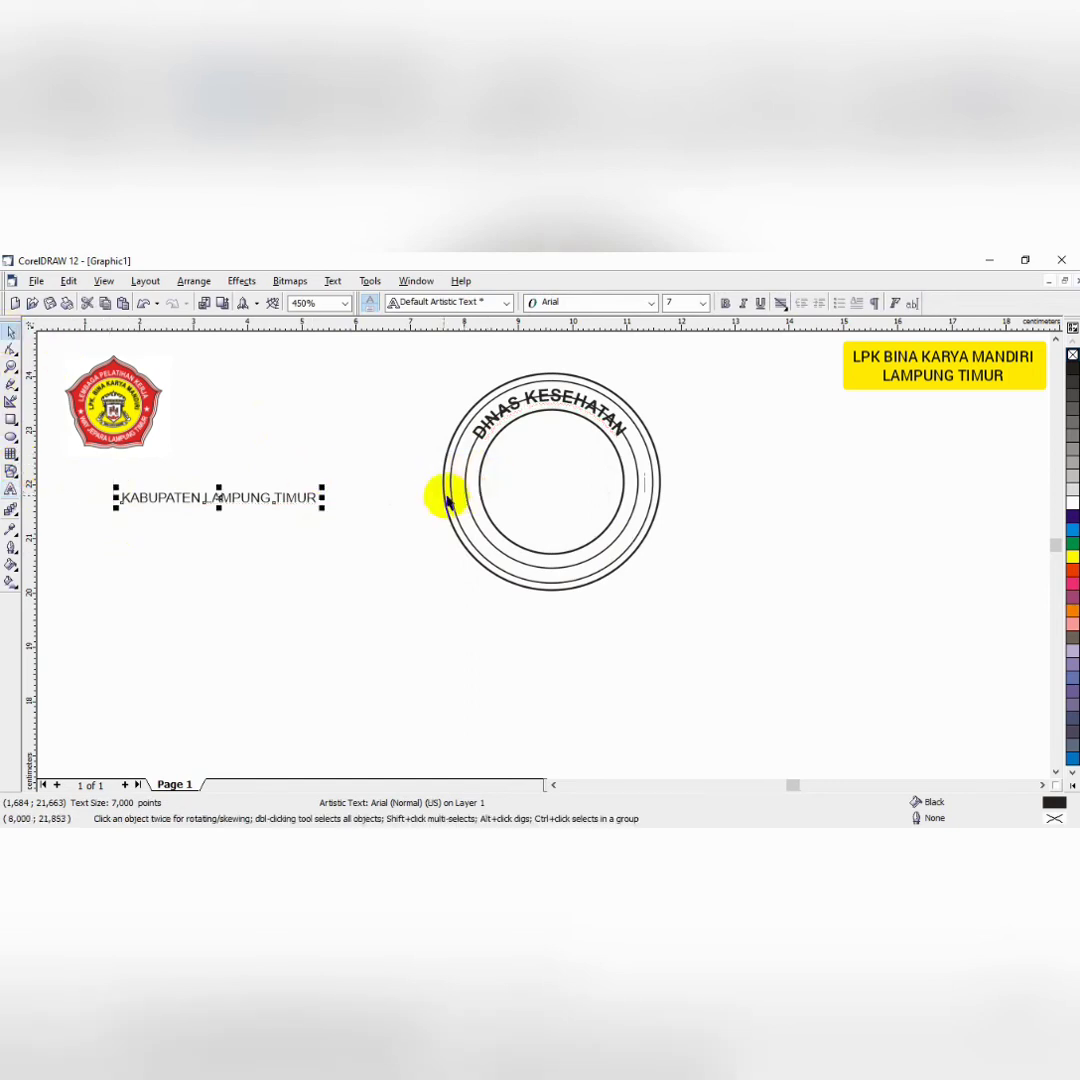
# Fit the straight KABUPATEN LAMPUNG TIMUR text to the circle running through the middle of the ring and center it vertically on that path
pyautogui.click(285, 455)
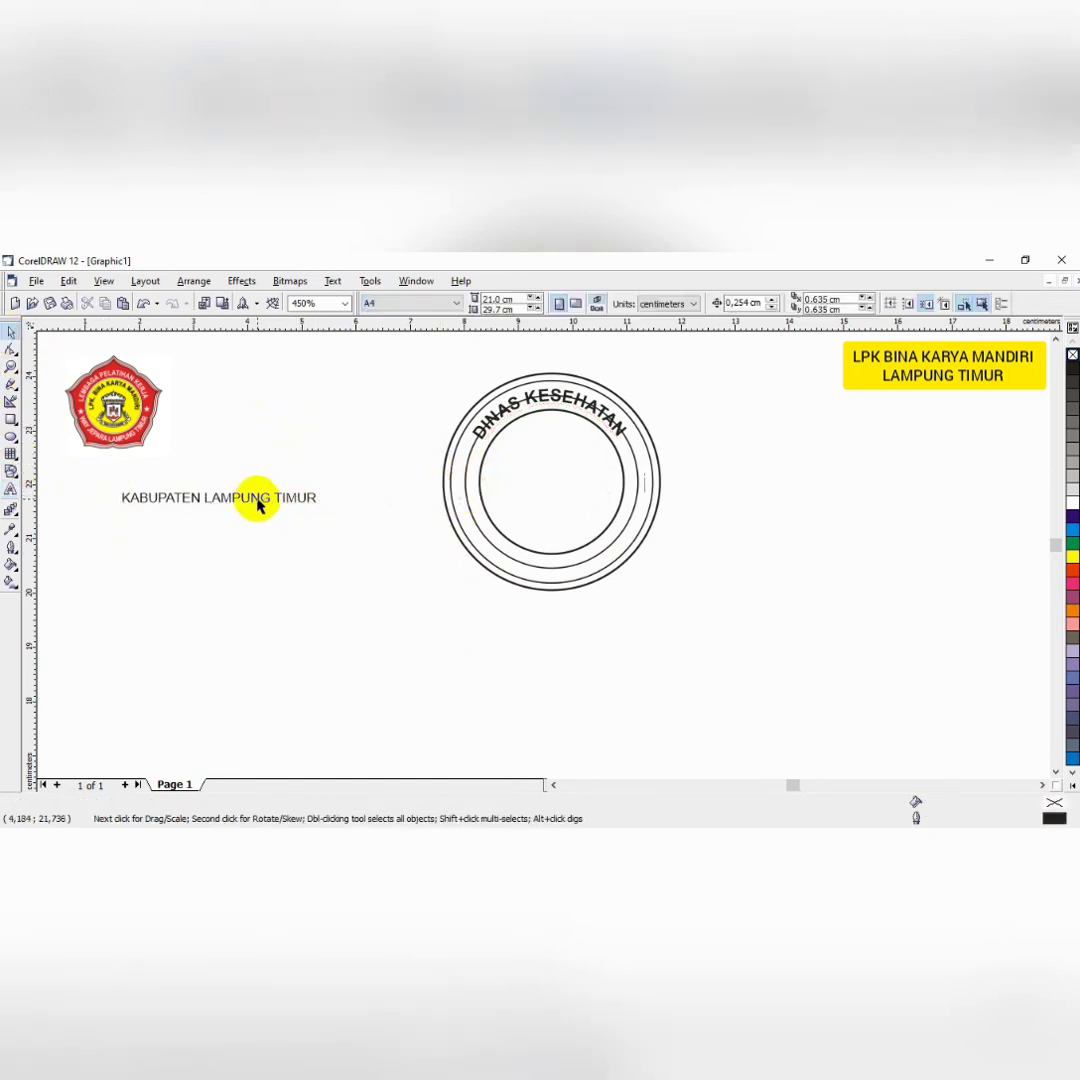
pyautogui.click(258, 502)
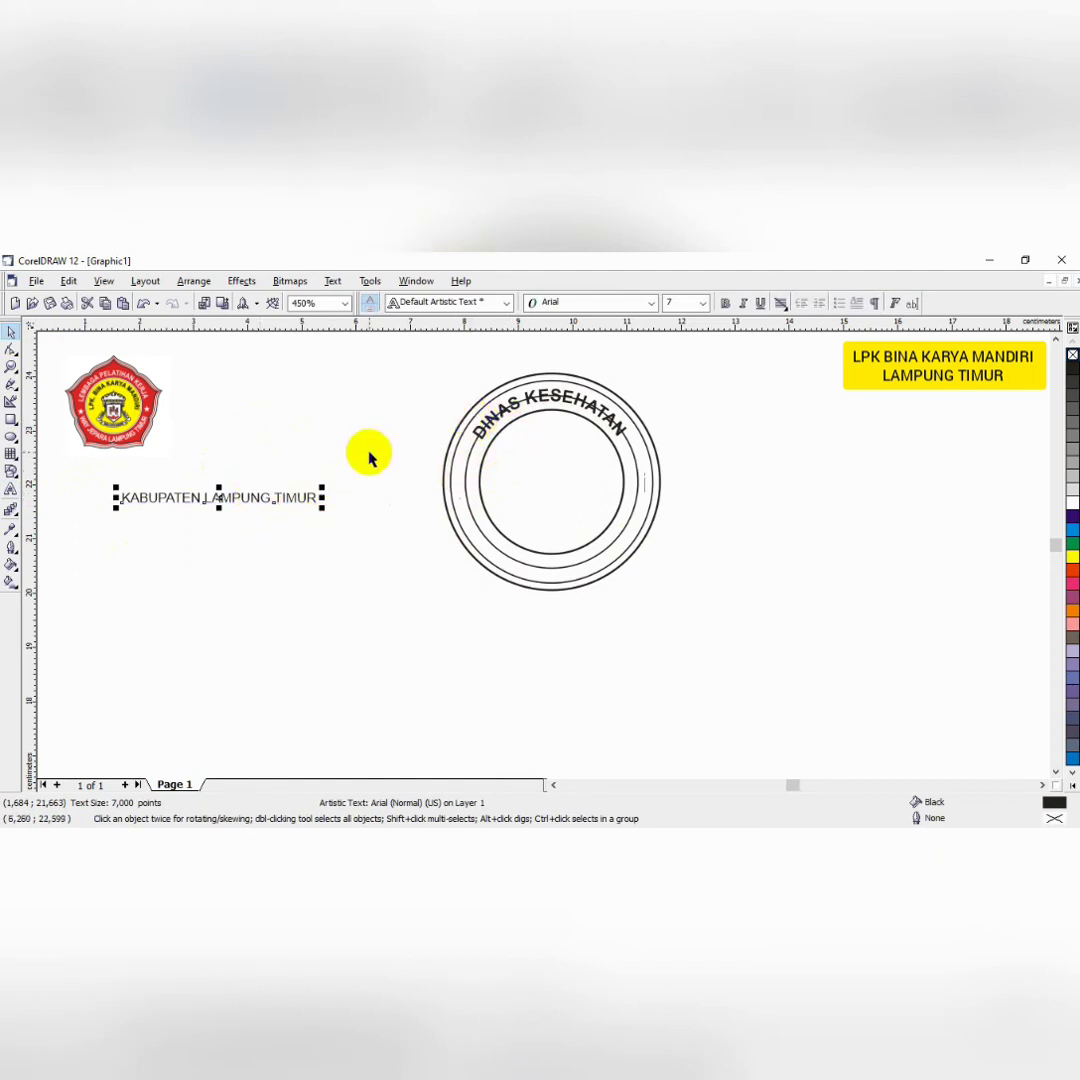
pyautogui.keyDown('shift'); pyautogui.click(474, 519); pyautogui.keyUp('shift')
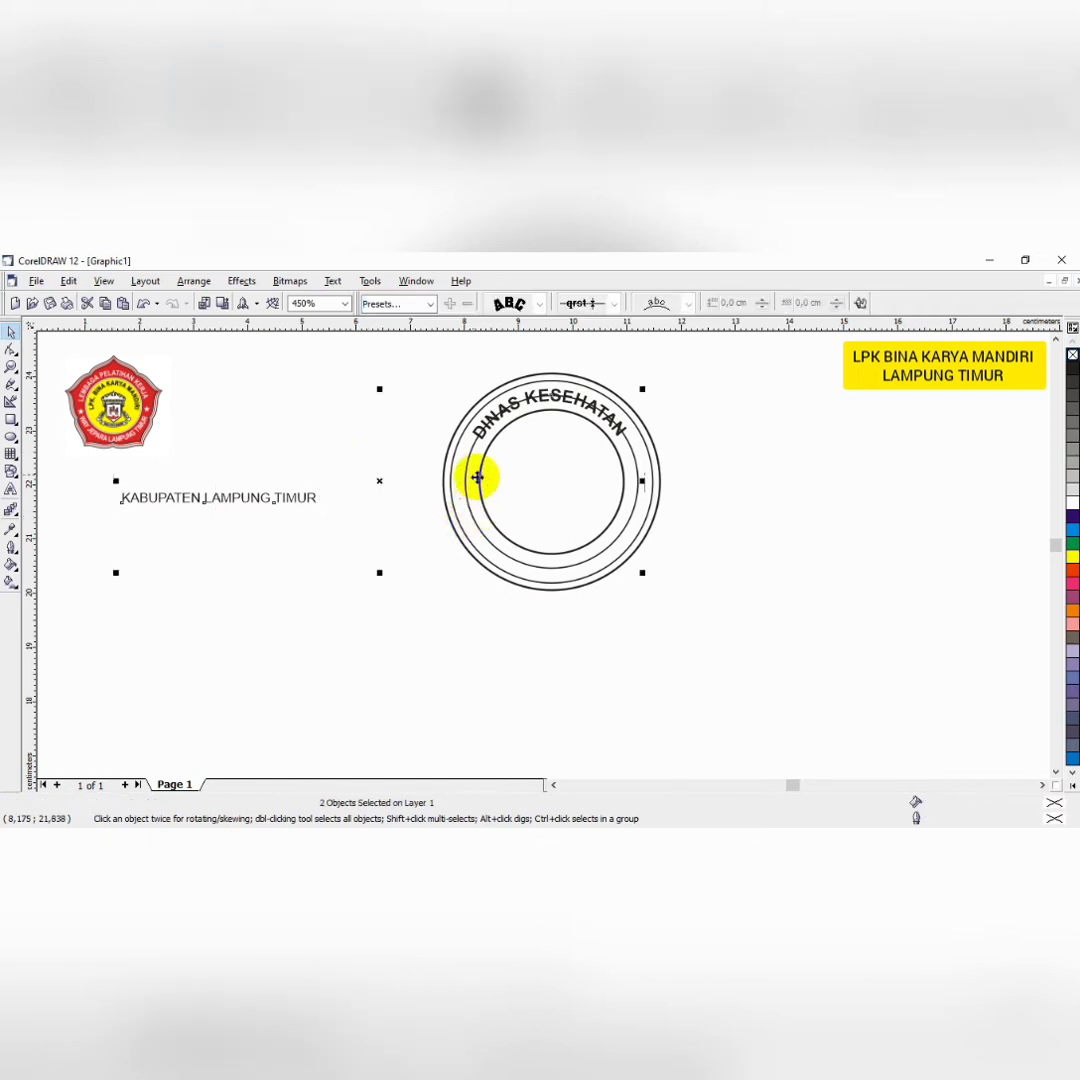
pyautogui.click(333, 282)
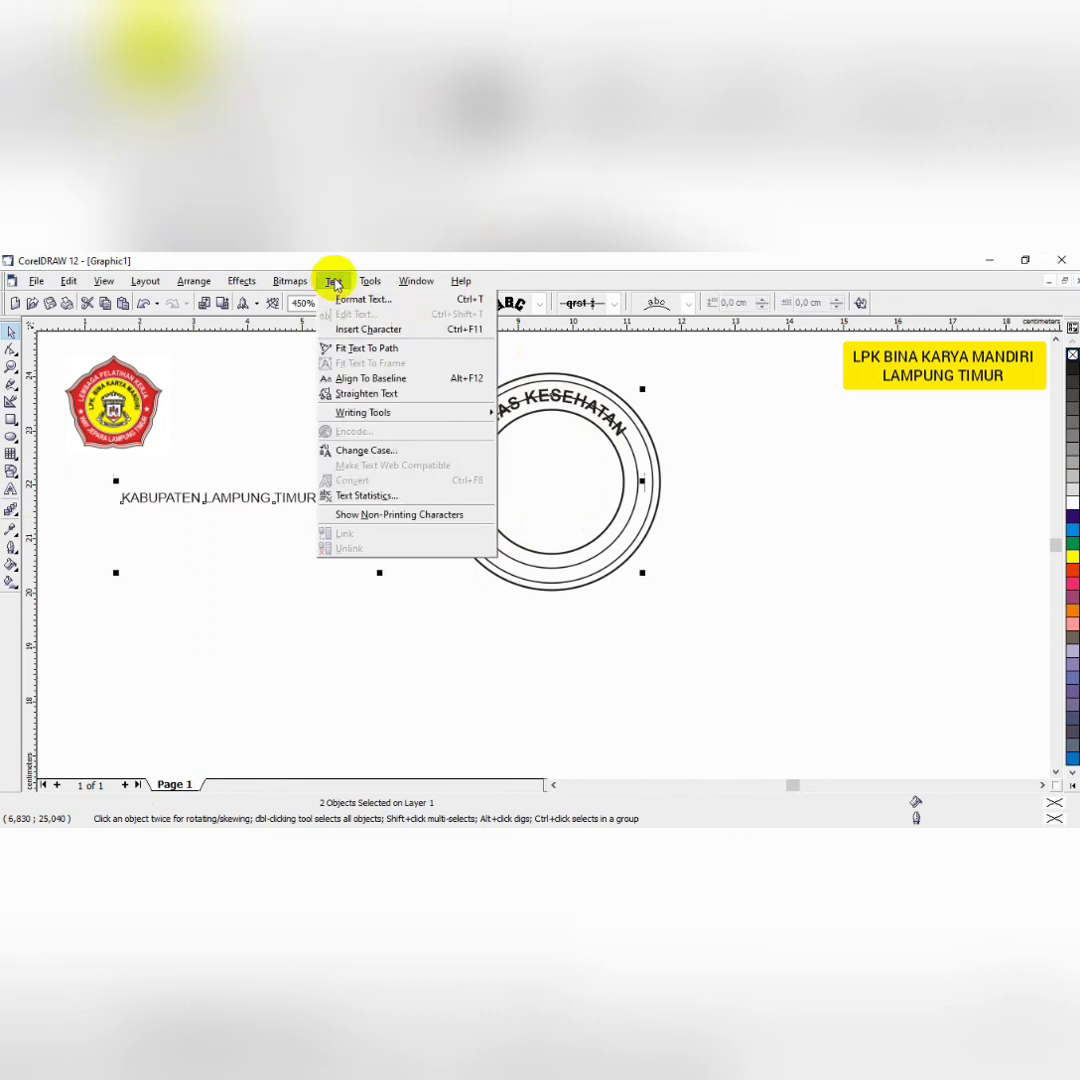
pyautogui.click(390, 350)
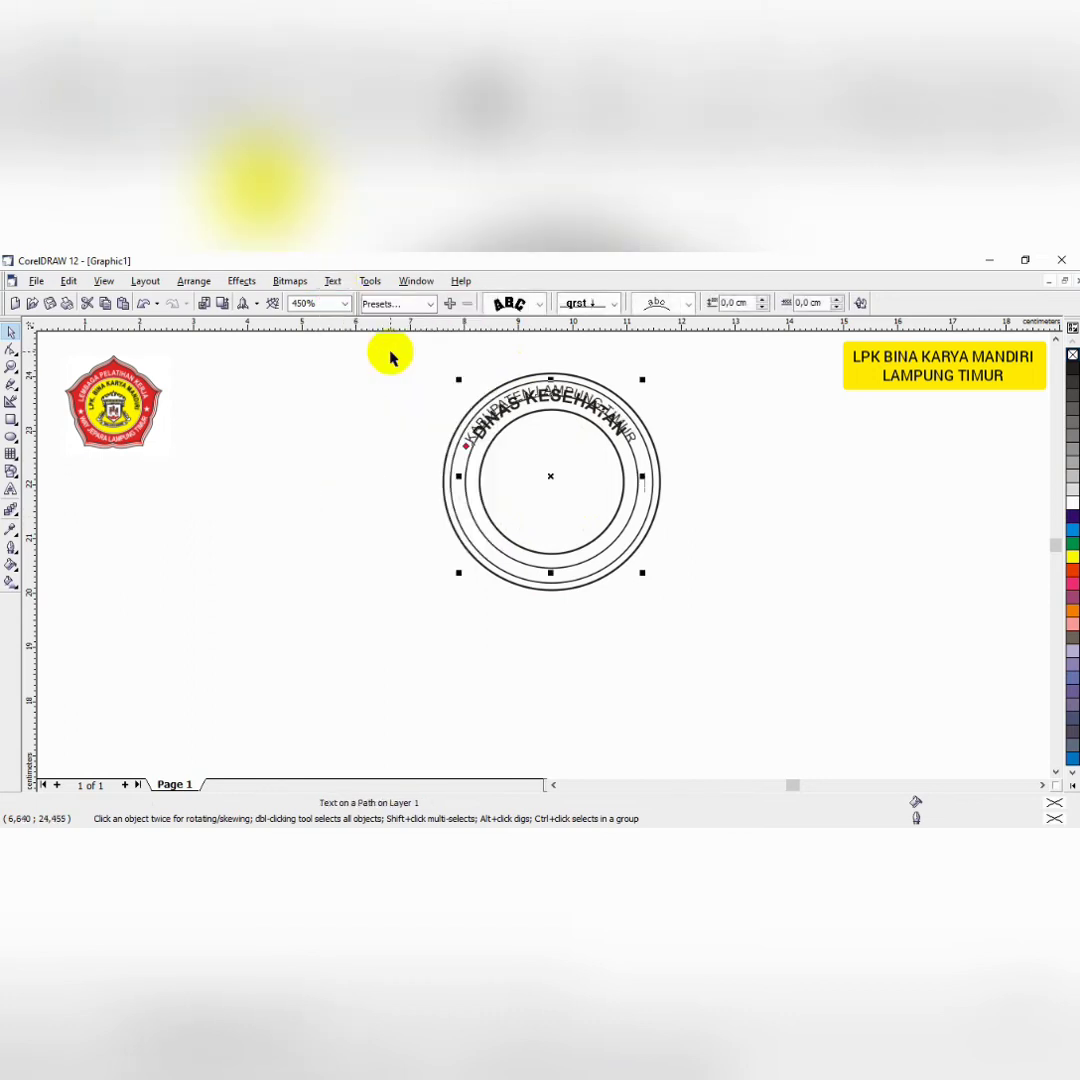
pyautogui.click(616, 303)
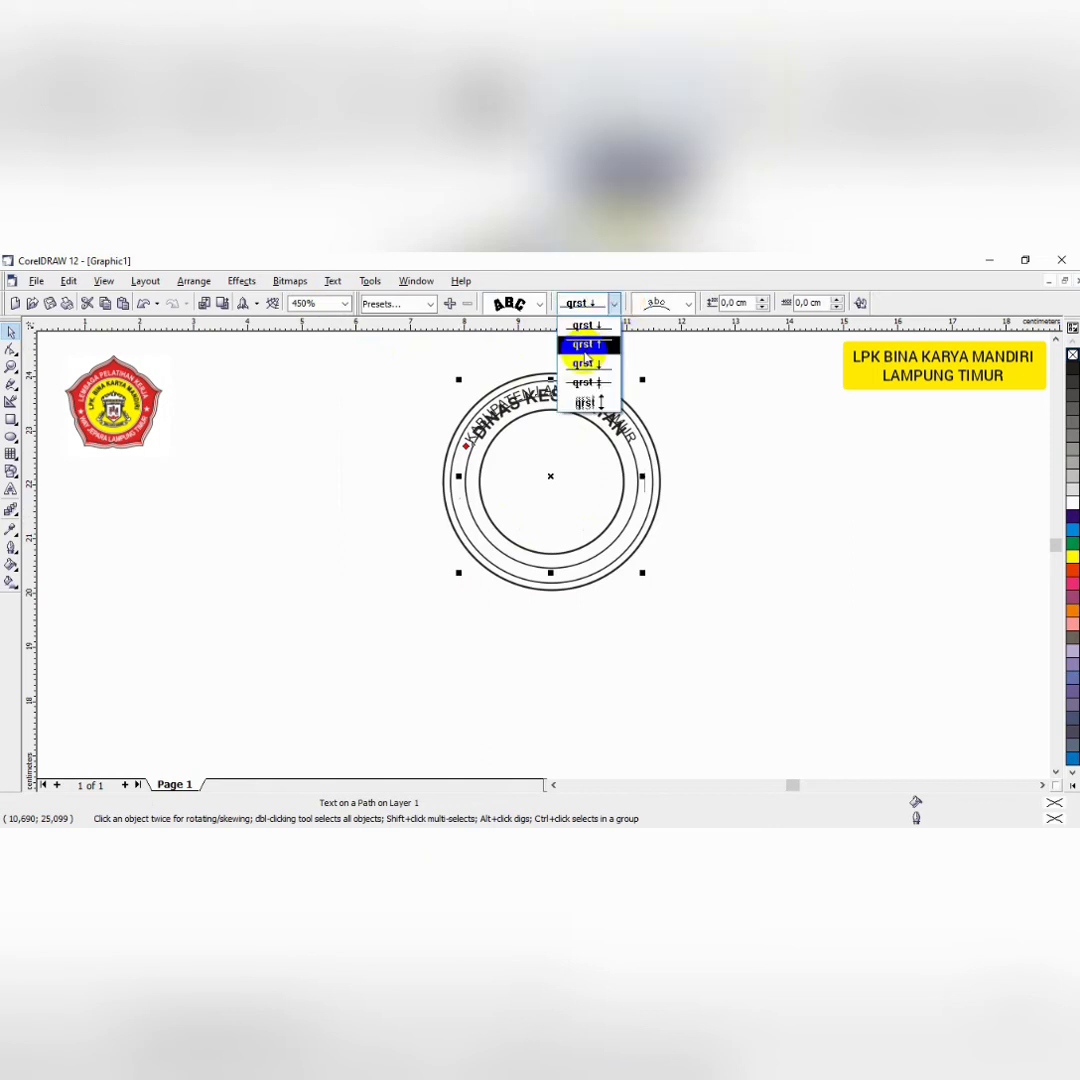
pyautogui.click(588, 381)
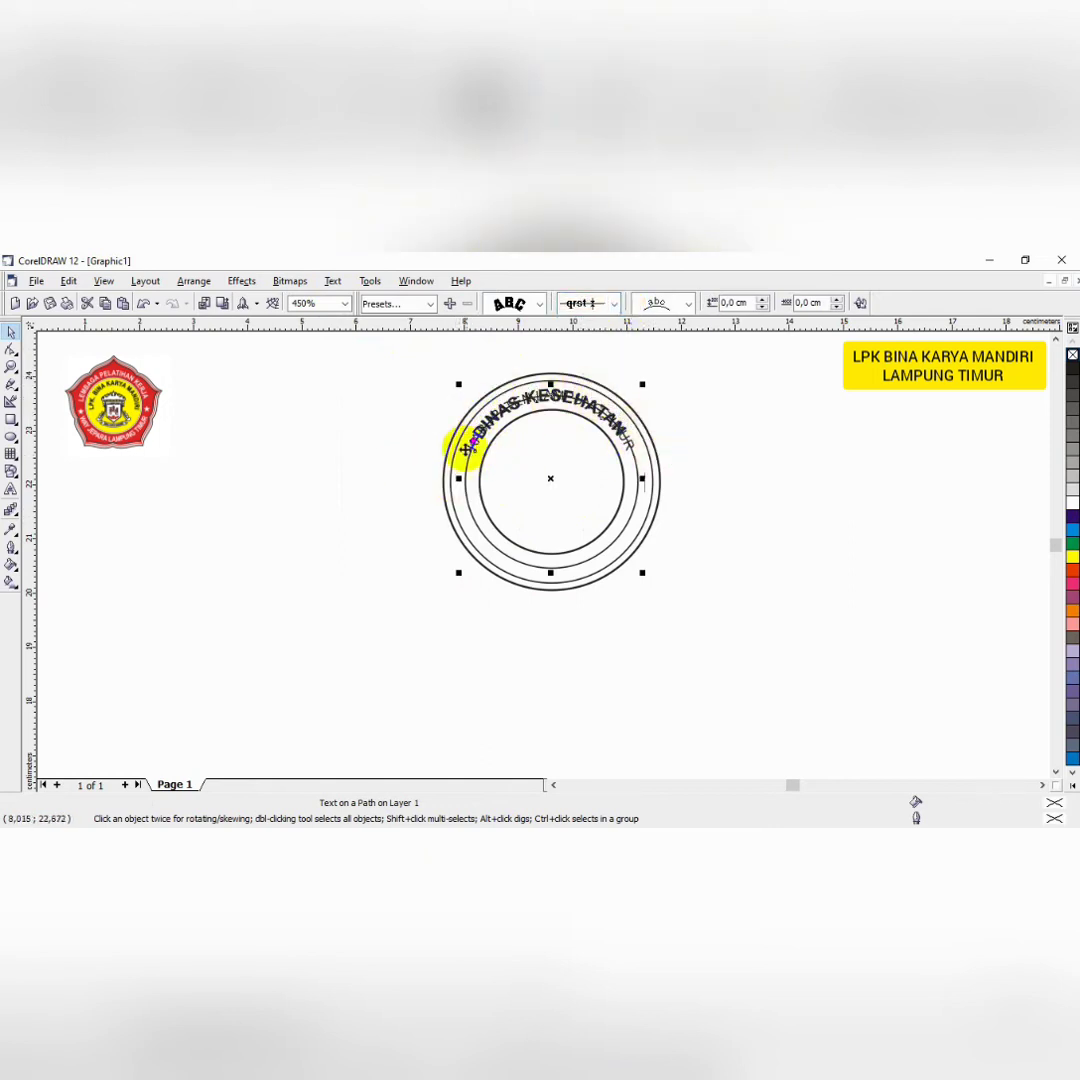
# Place the curved KABUPATEN LAMPUNG TIMUR text along the ring's lower arc and flip it to the other side of the path so it reads upright
pyautogui.click(690, 304)
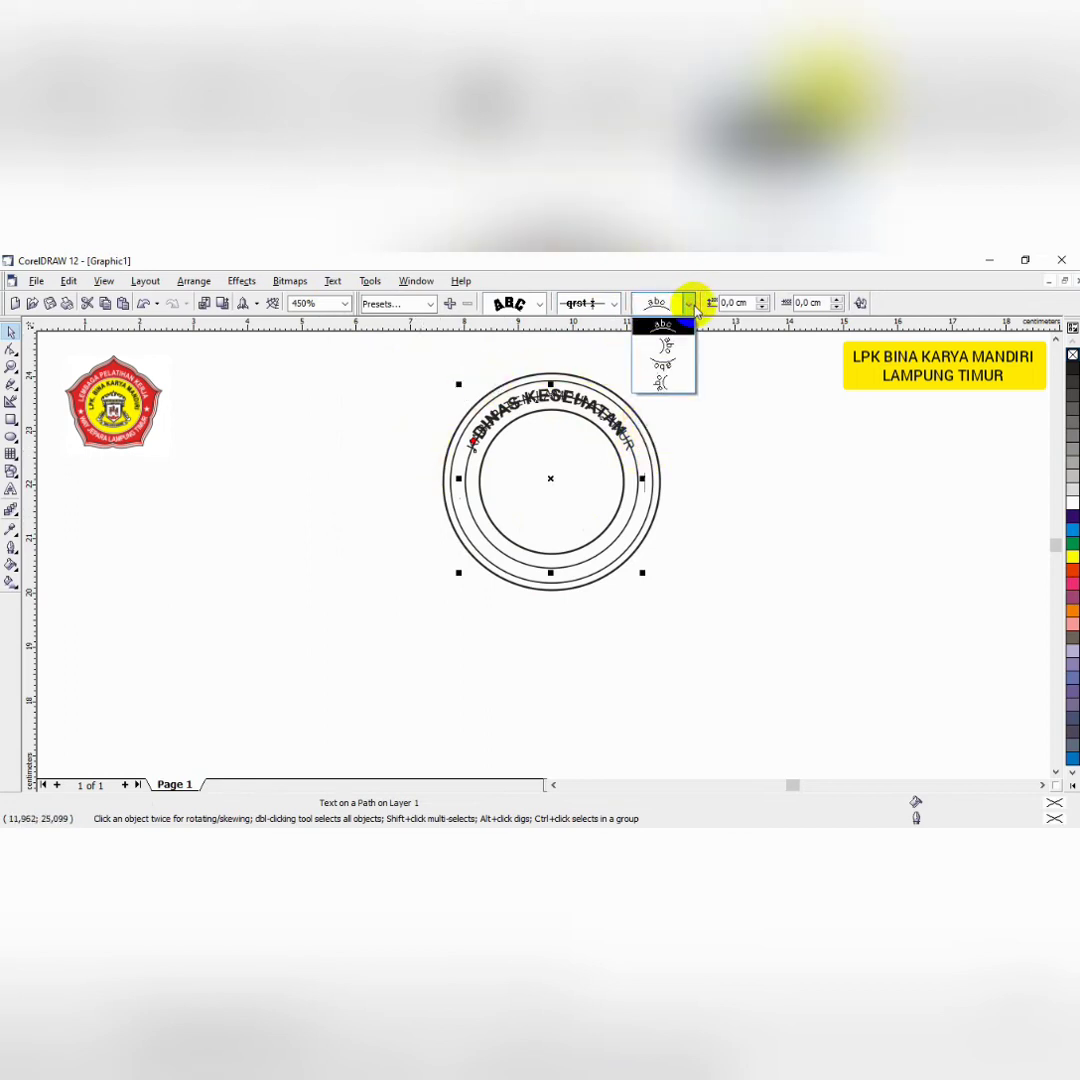
pyautogui.click(666, 365)
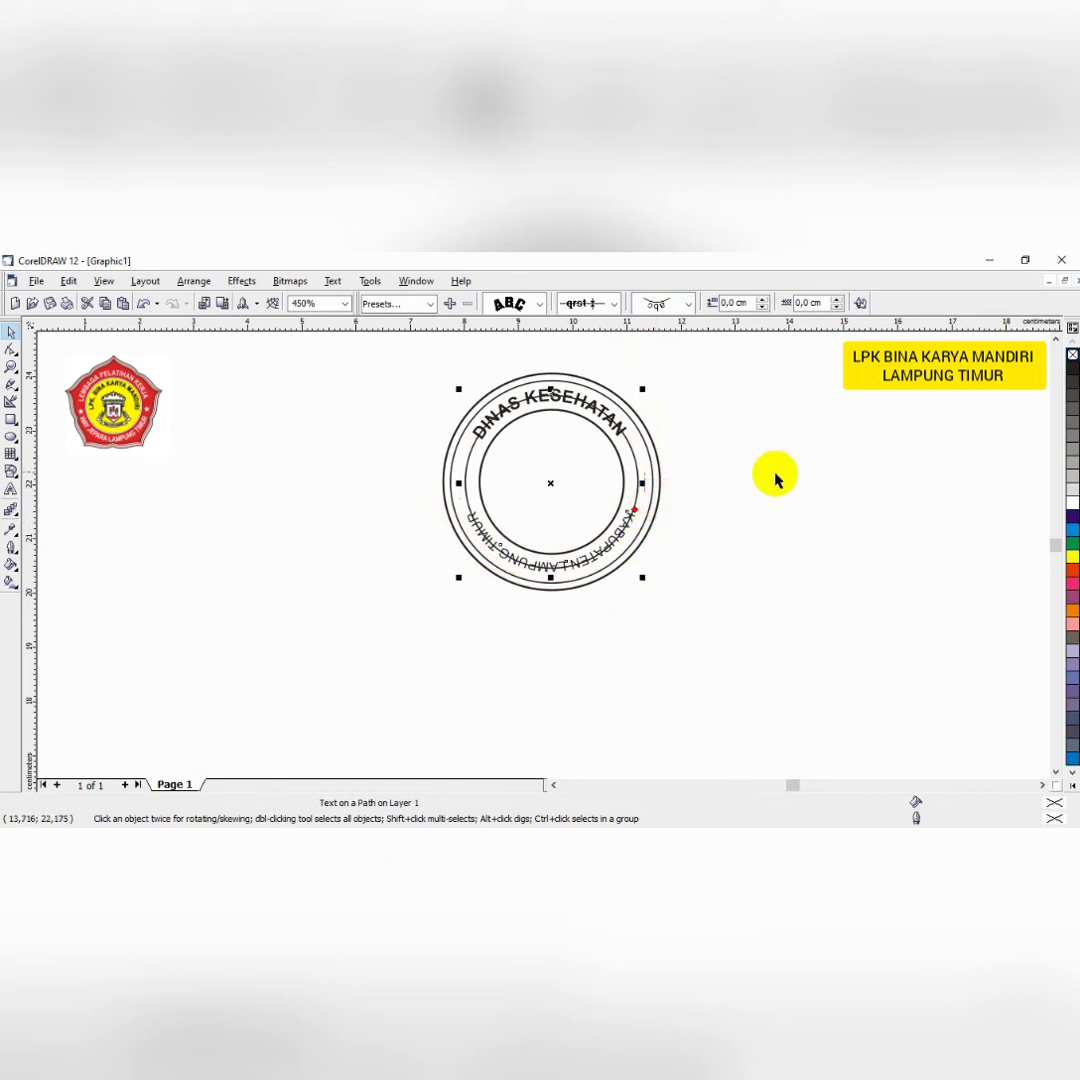
pyautogui.click(861, 304)
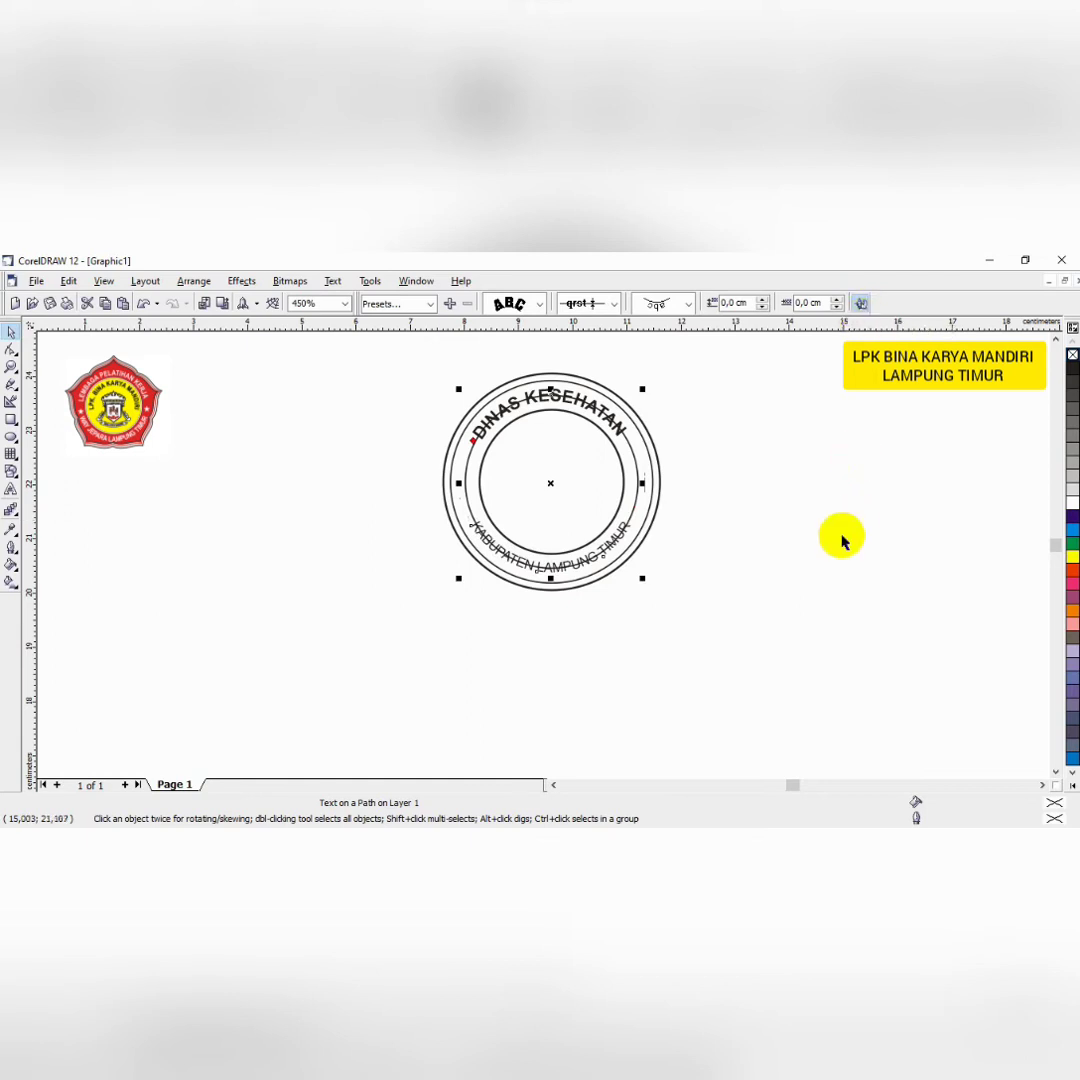
pyautogui.click(841, 540)
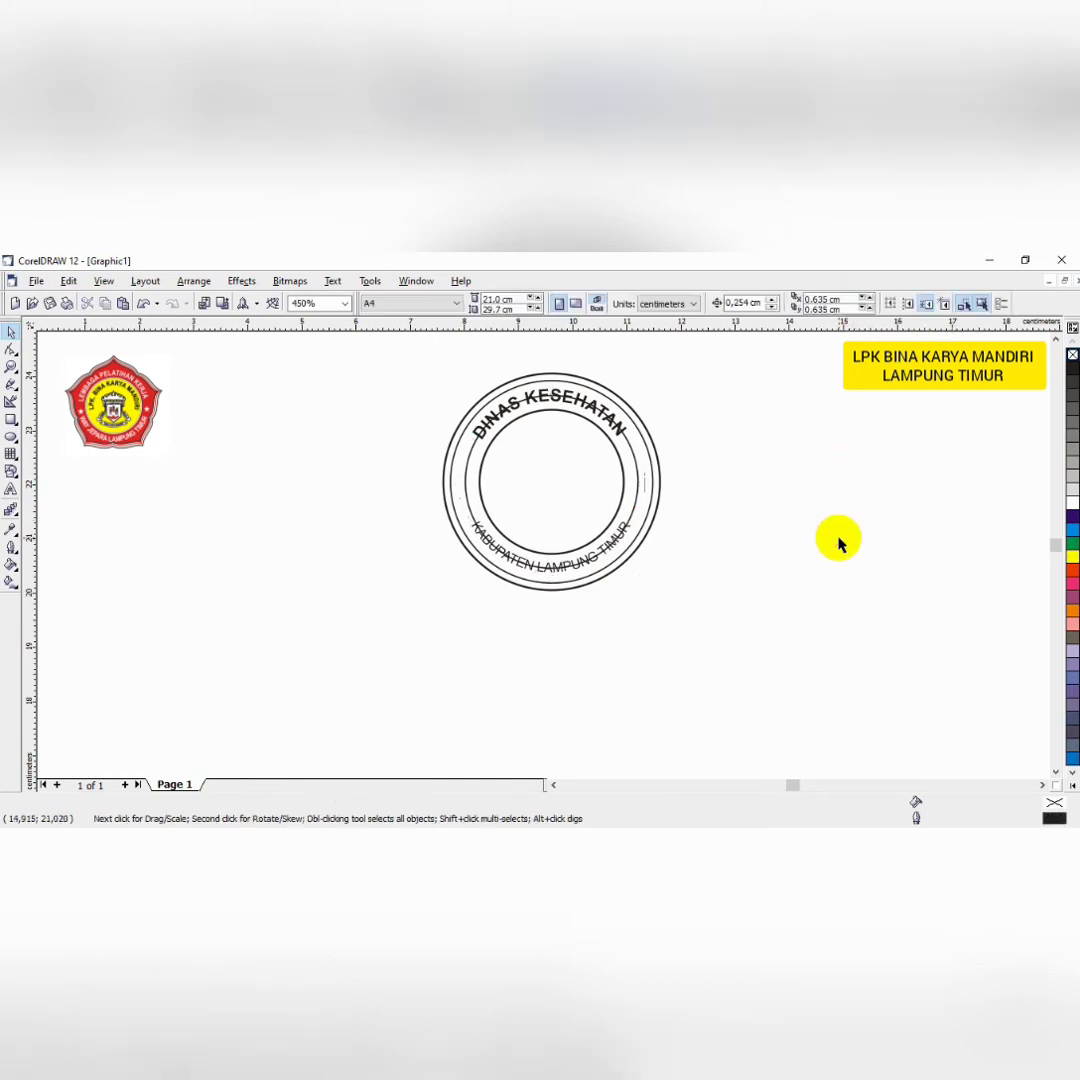
pyautogui.click(11, 490)
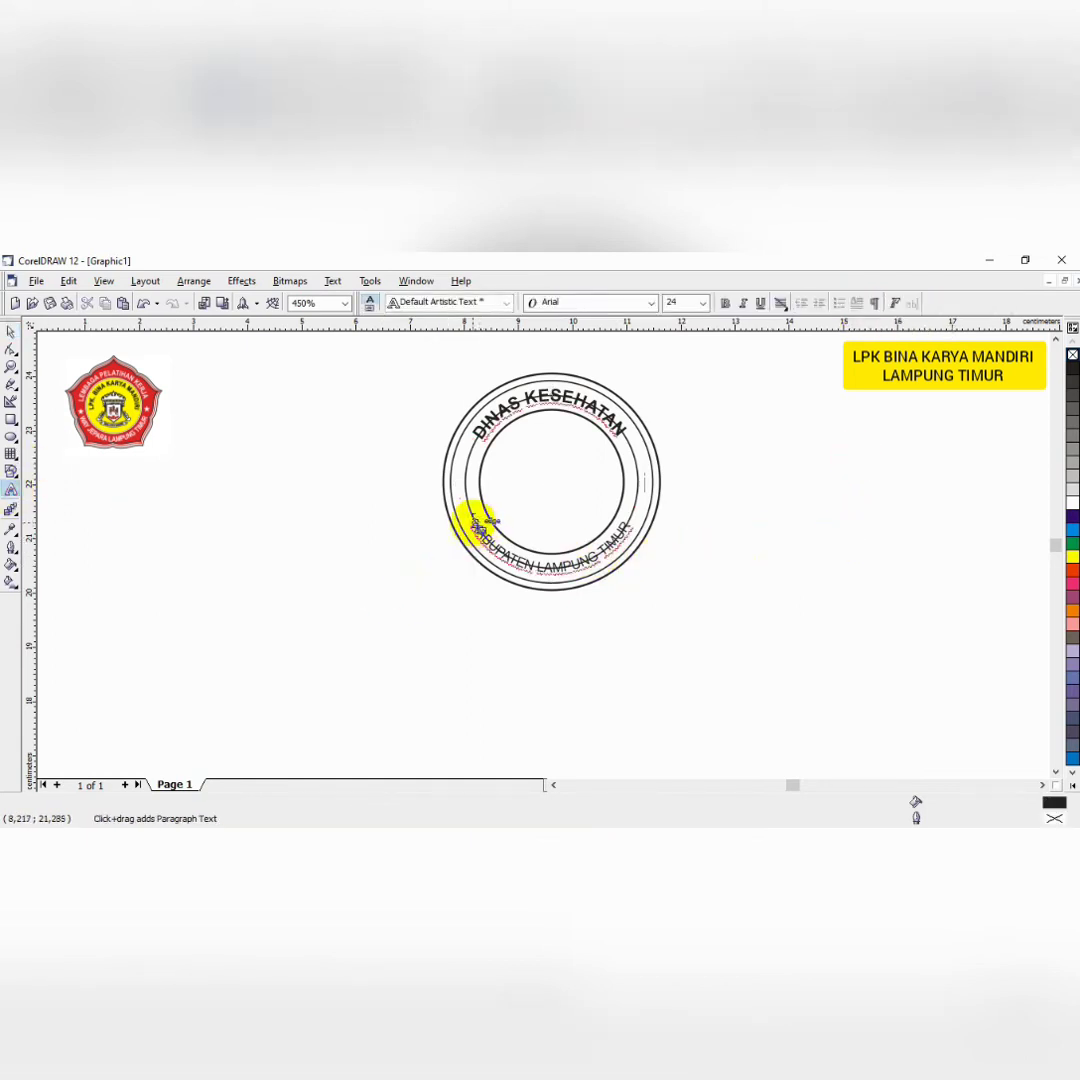
pyautogui.click(483, 533)
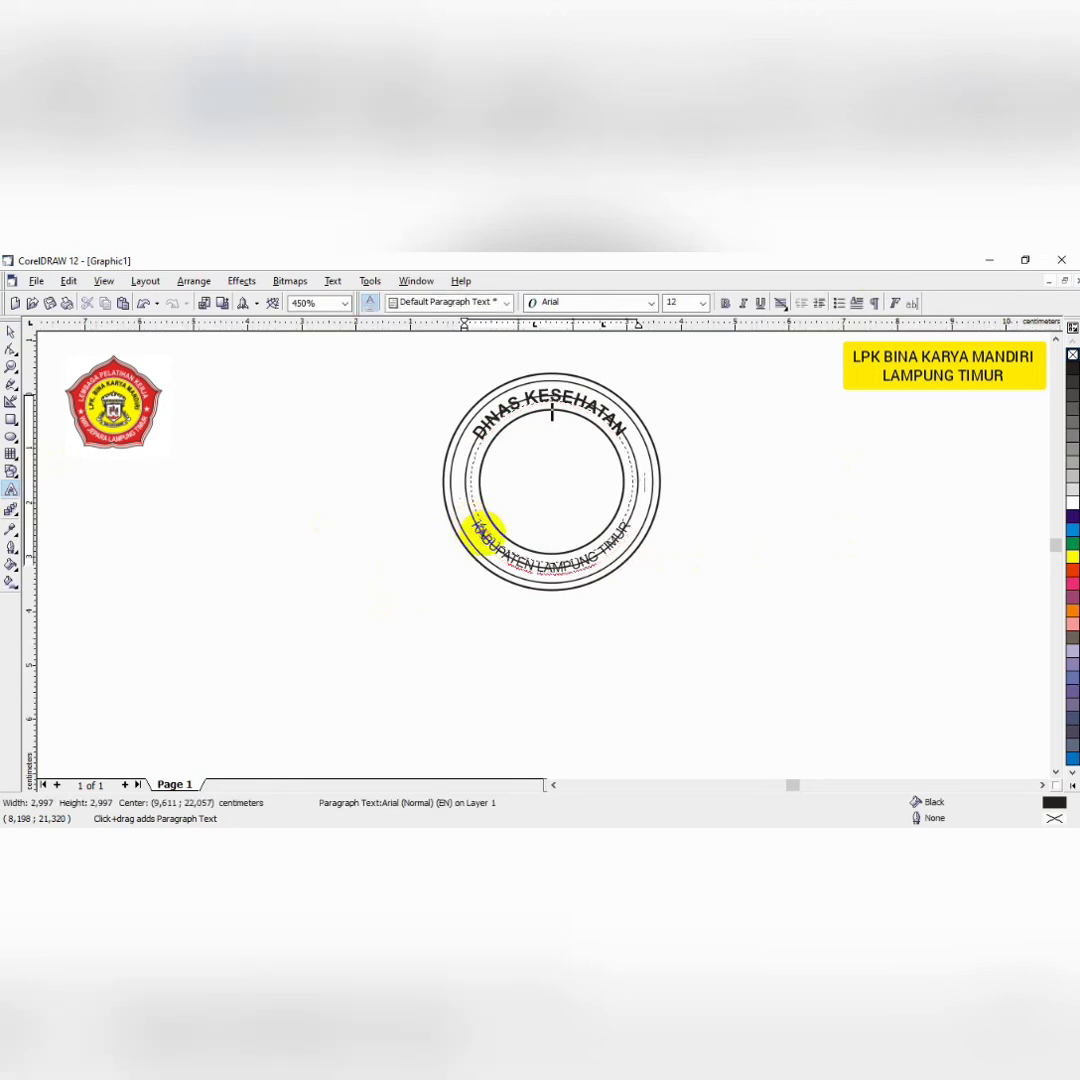
pyautogui.press('Escape')
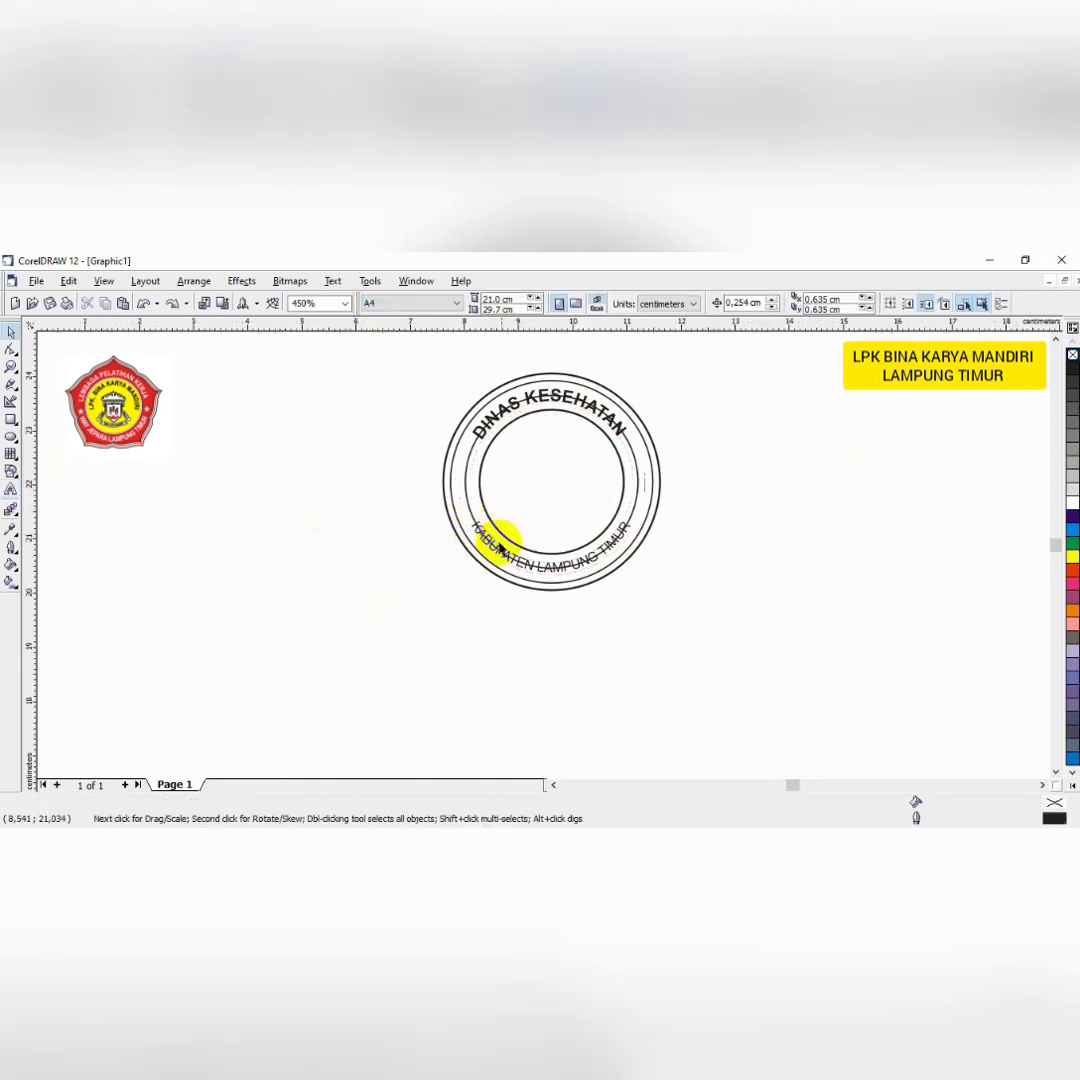
# Set the curved KABUPATEN LAMPUNG TIMUR text on the ring's lower arc to font size 9
pyautogui.click(12, 488)
pyautogui.click(606, 548)
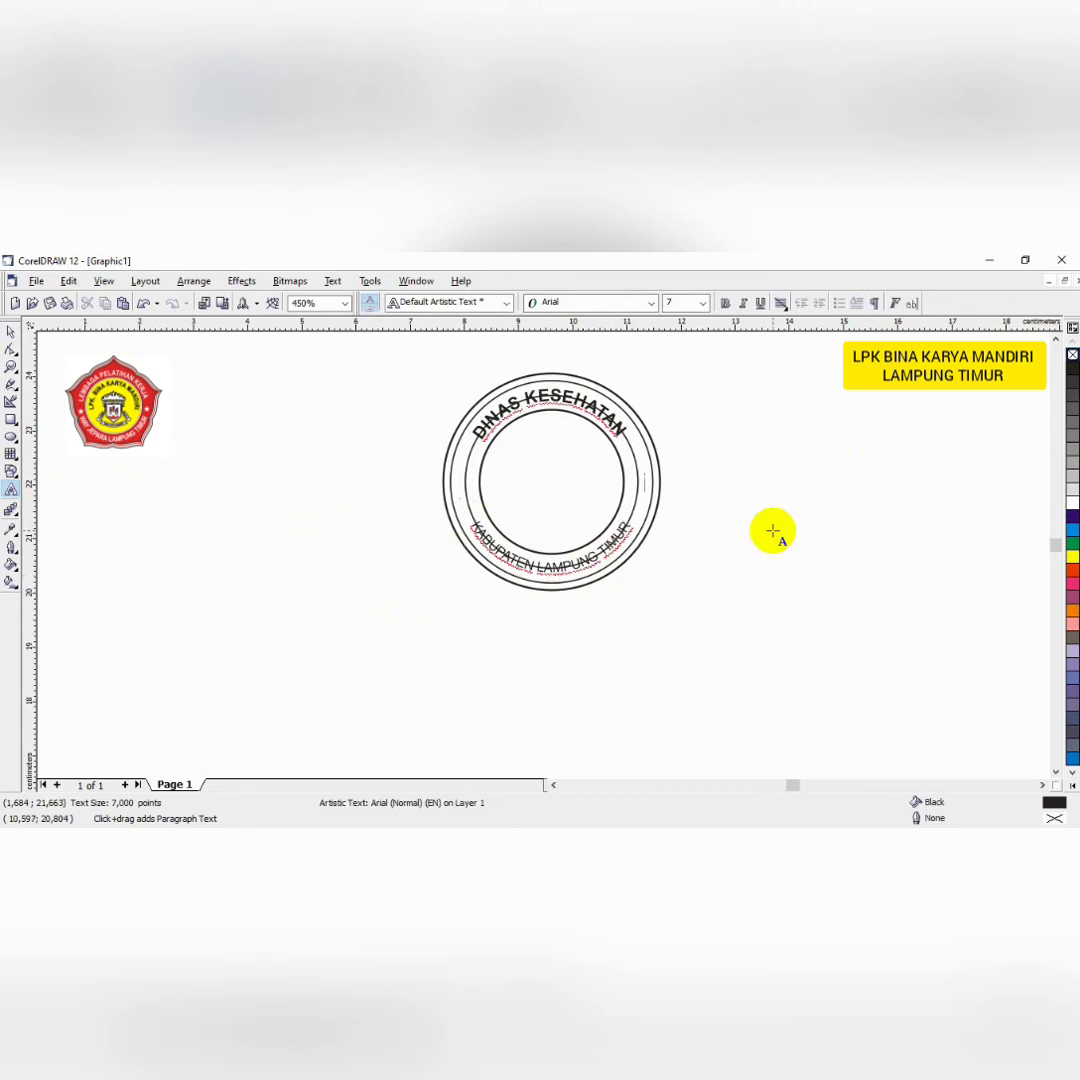
pyautogui.click(533, 537)
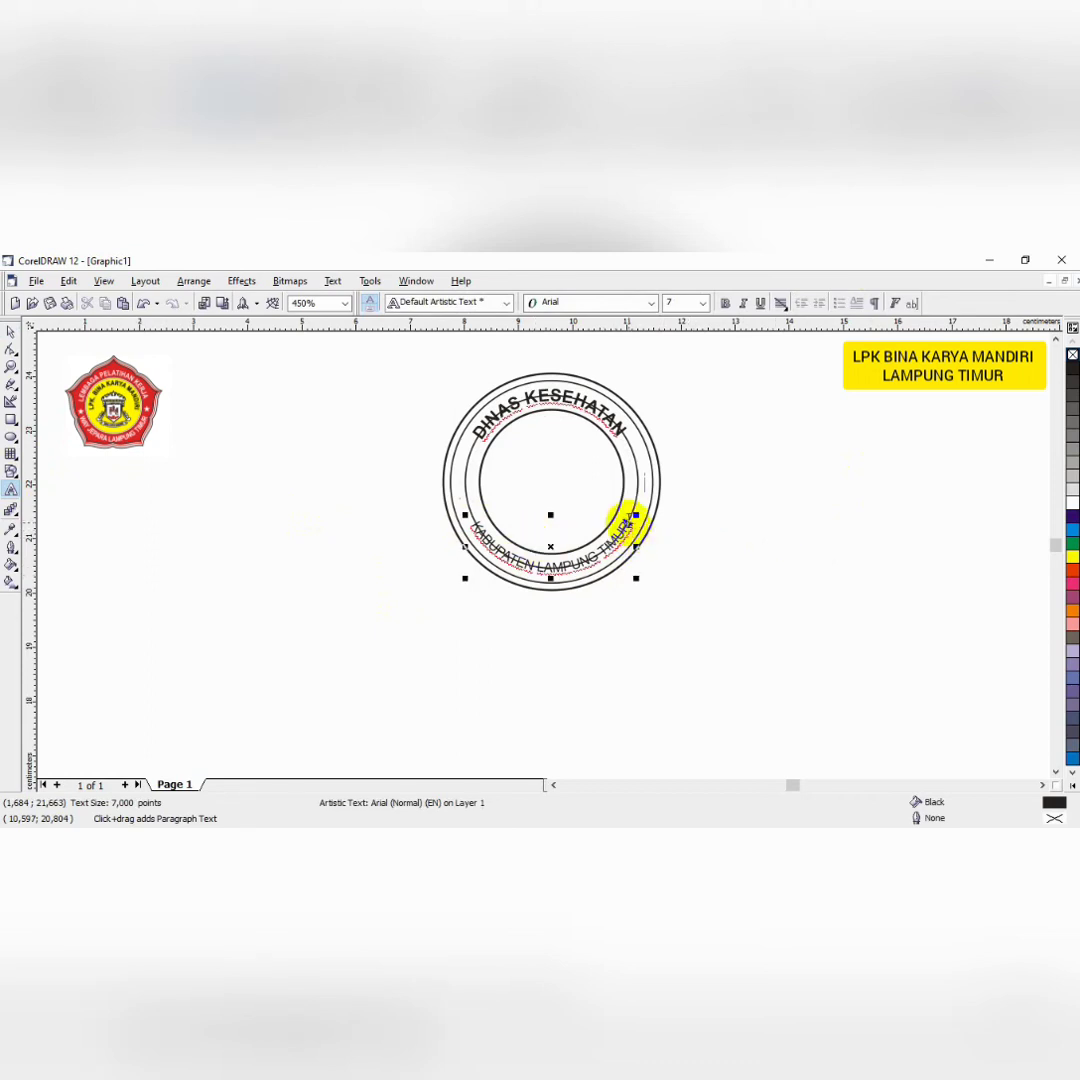
pyautogui.click(622, 525)
pyautogui.click(626, 525)
pyautogui.hotkey('alt', 'shift')
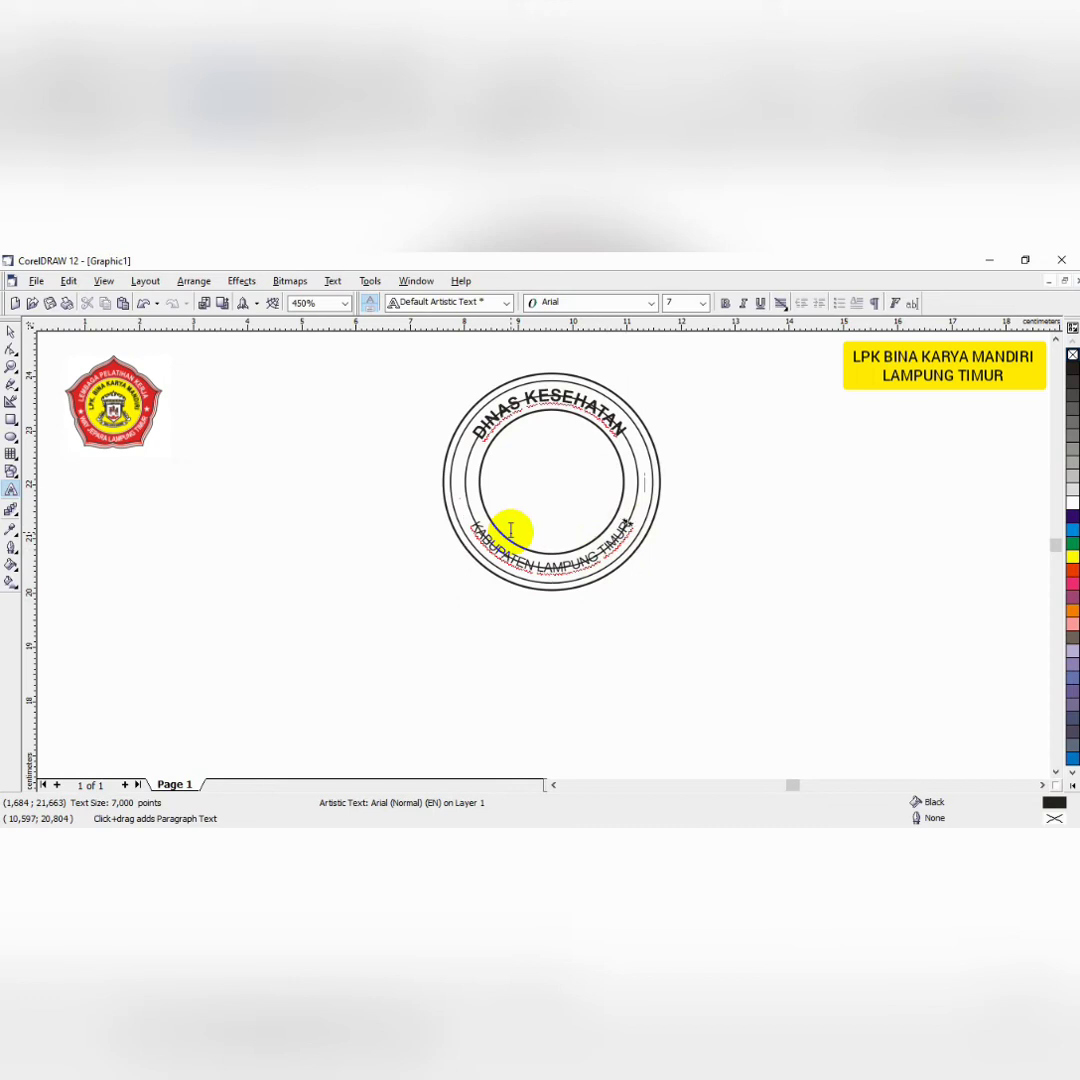
pyautogui.moveTo(510, 530); pyautogui.dragTo(510, 530)
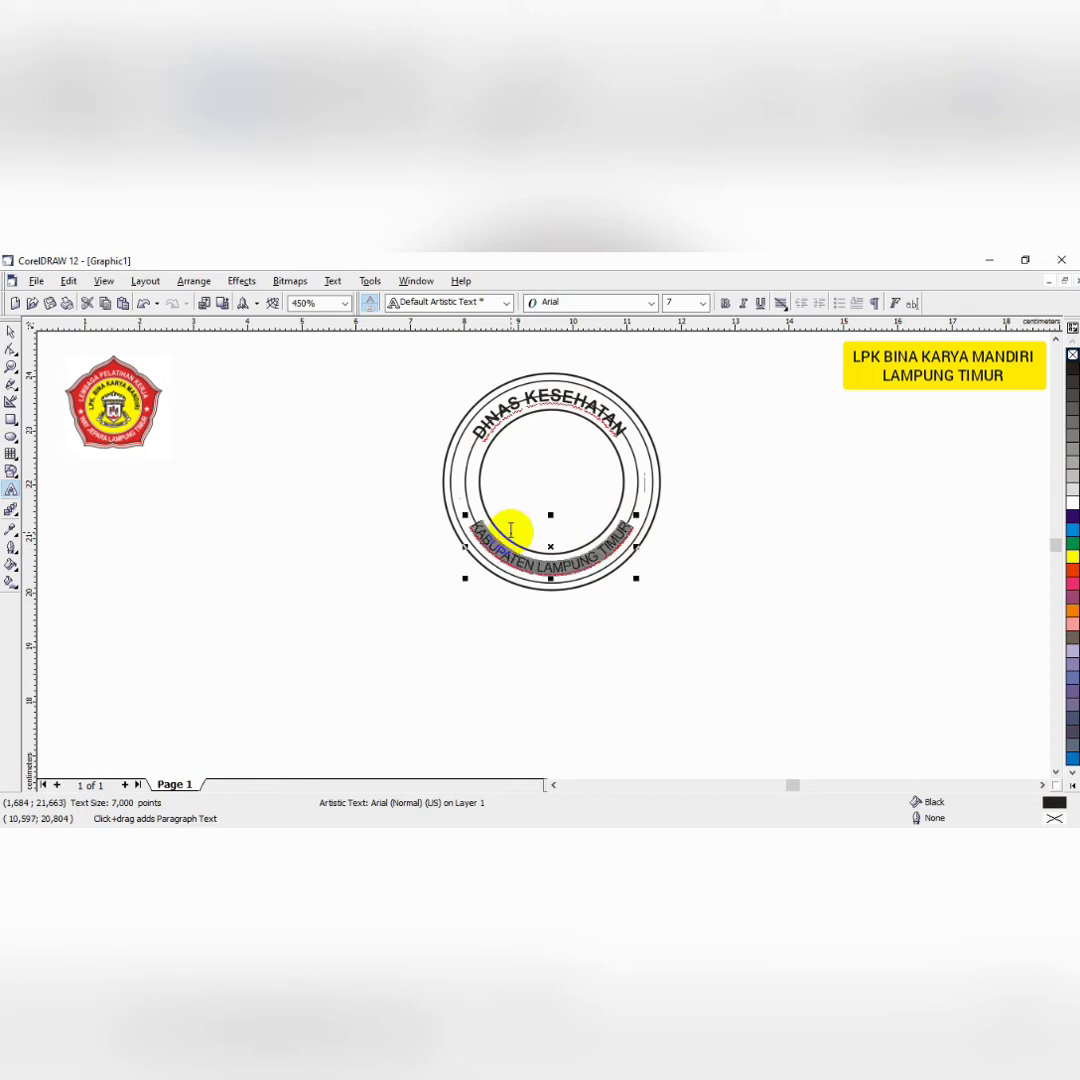
pyautogui.click(703, 303)
pyautogui.click(680, 361)
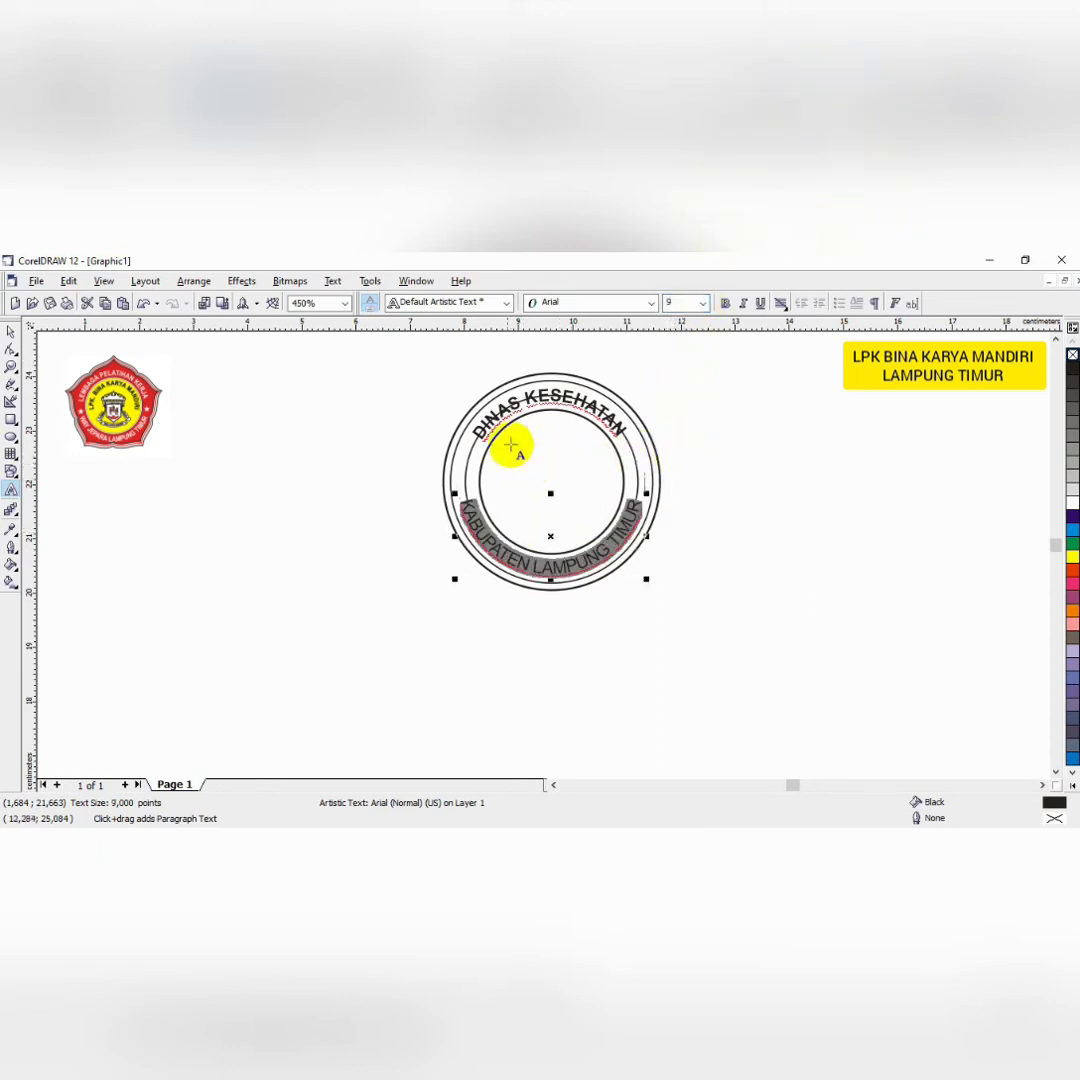
# Widen the letter spacing of the curved DINAS KESEHATAN text so it spreads along the ring's upper arc
pyautogui.moveTo(473, 430); pyautogui.dragTo(640, 418)
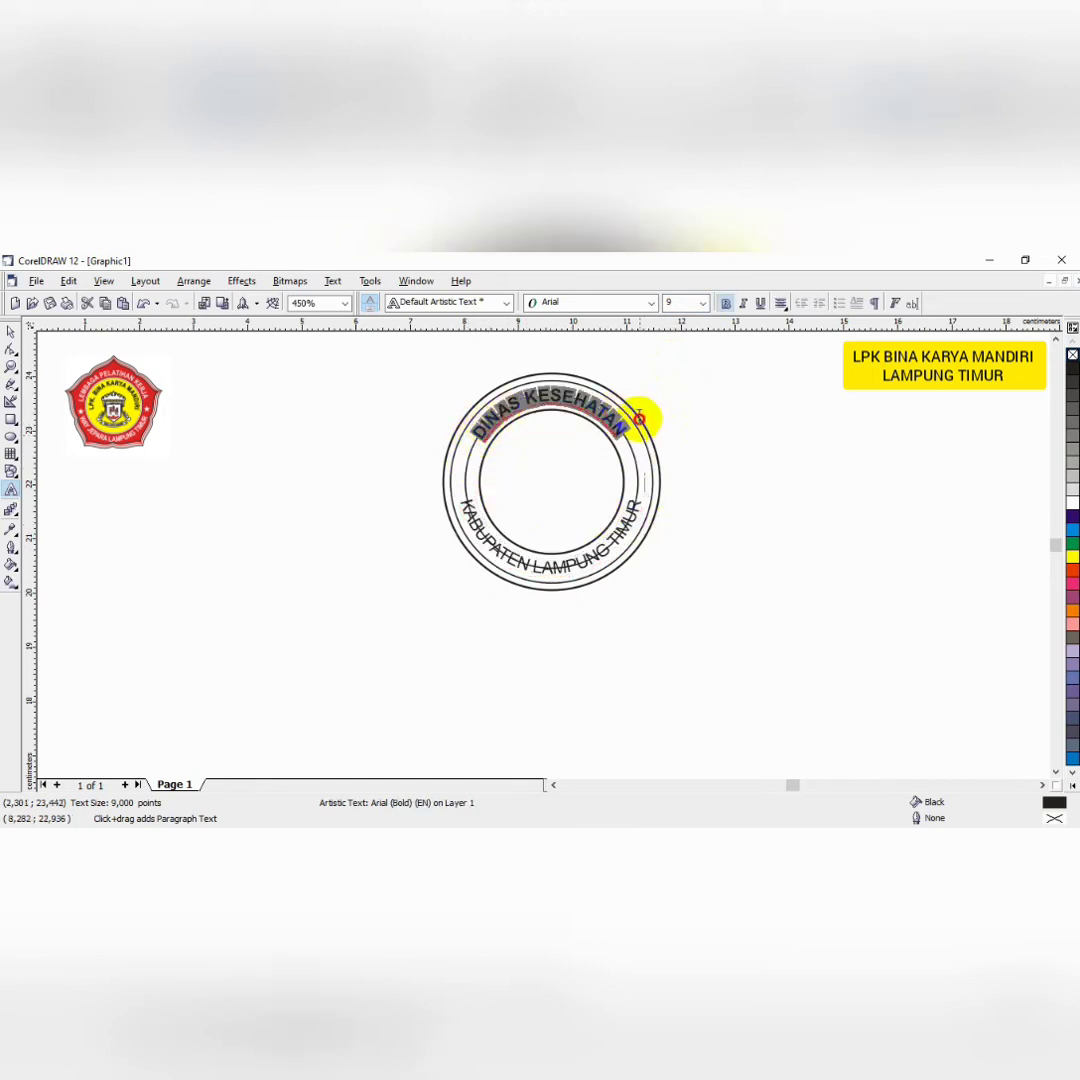
pyautogui.hotkey('ctrl', 'shift', 'Right')
pyautogui.hotkey('ctrl', 'shift', 'Right')
pyautogui.hotkey('ctrl', 'shift', 'Right')
pyautogui.hotkey('ctrl', 'shift', 'Right')
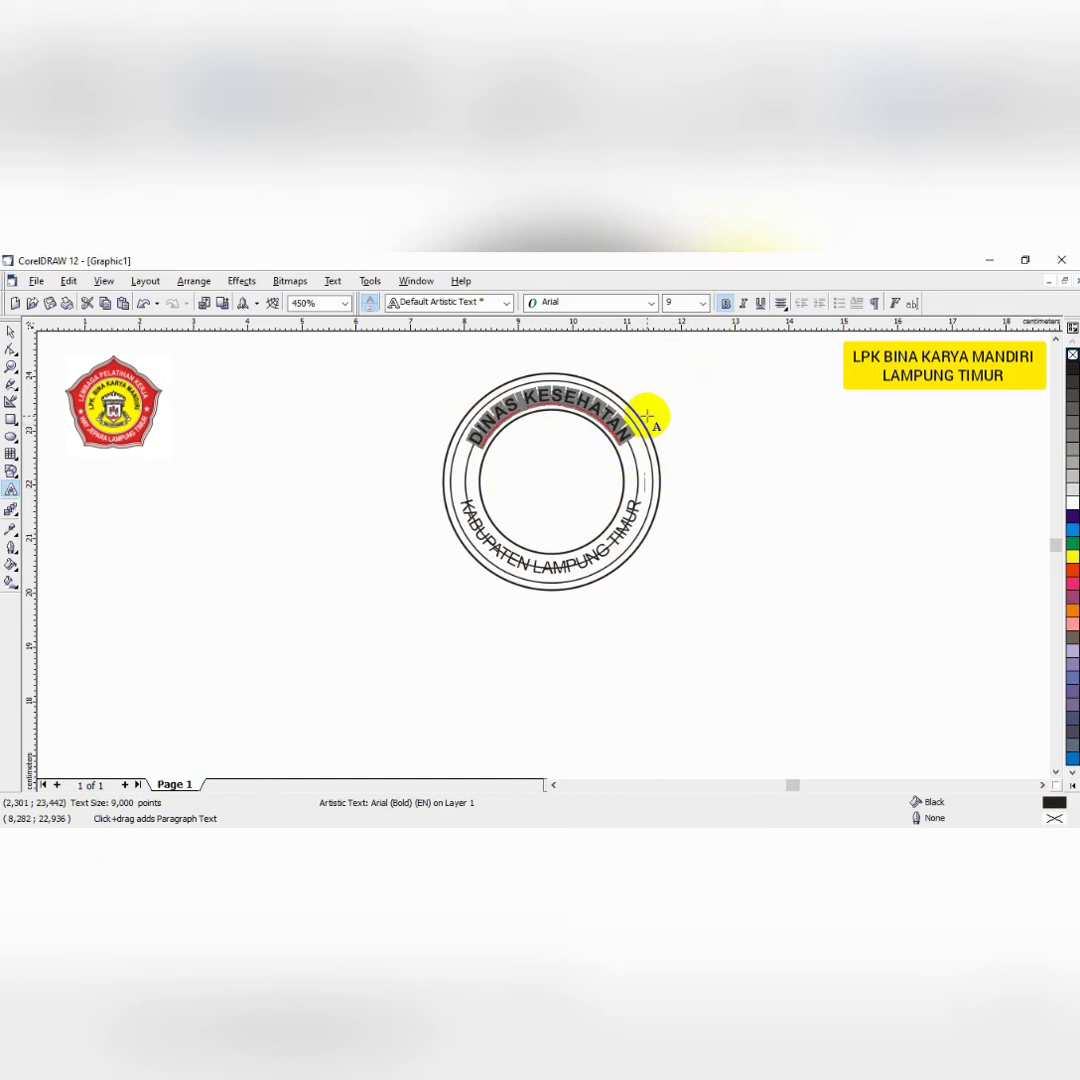
pyautogui.hotkey('ctrl', 'shift', 'Left')
pyautogui.hotkey('ctrl', 'shift', 'Left')
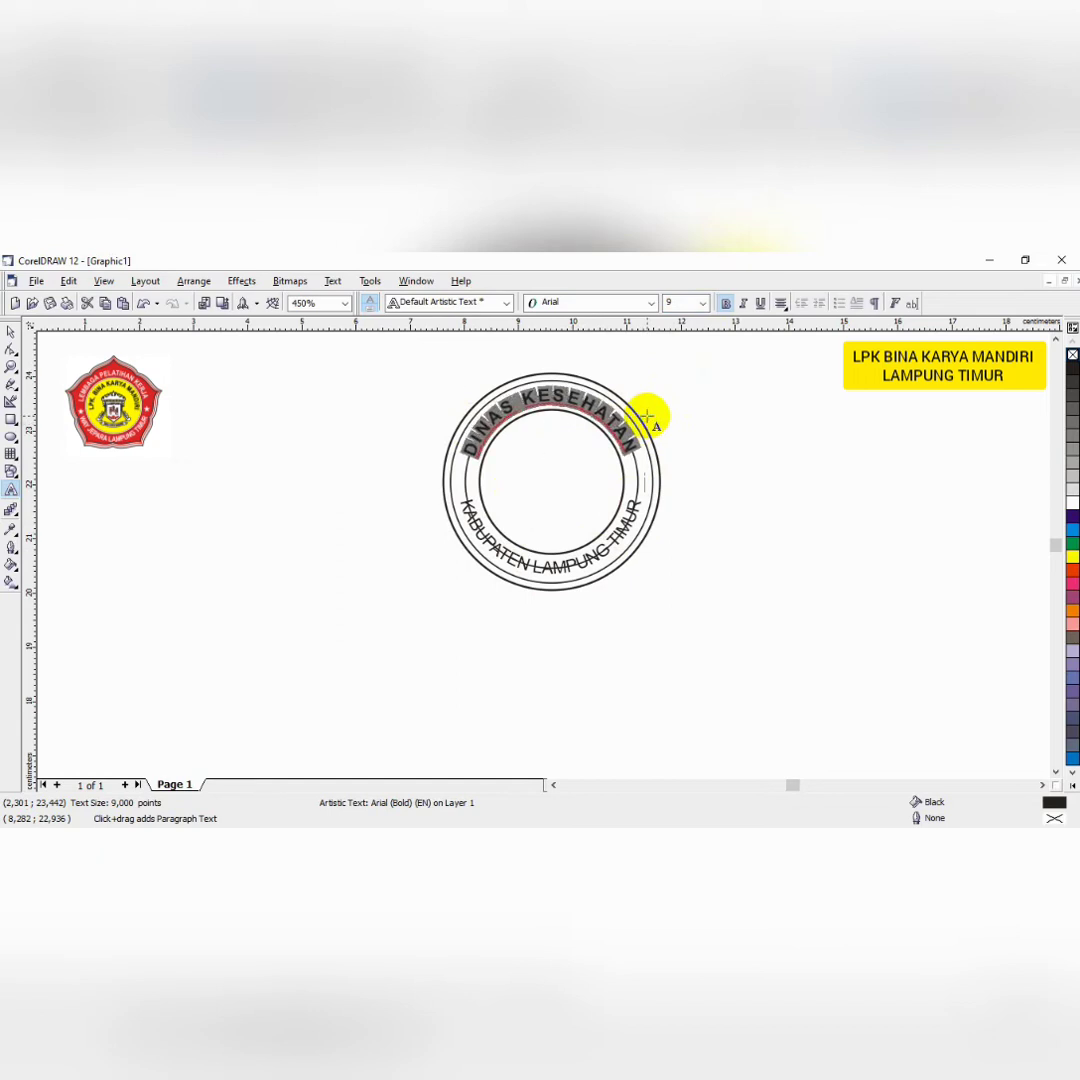
pyautogui.click(714, 417)
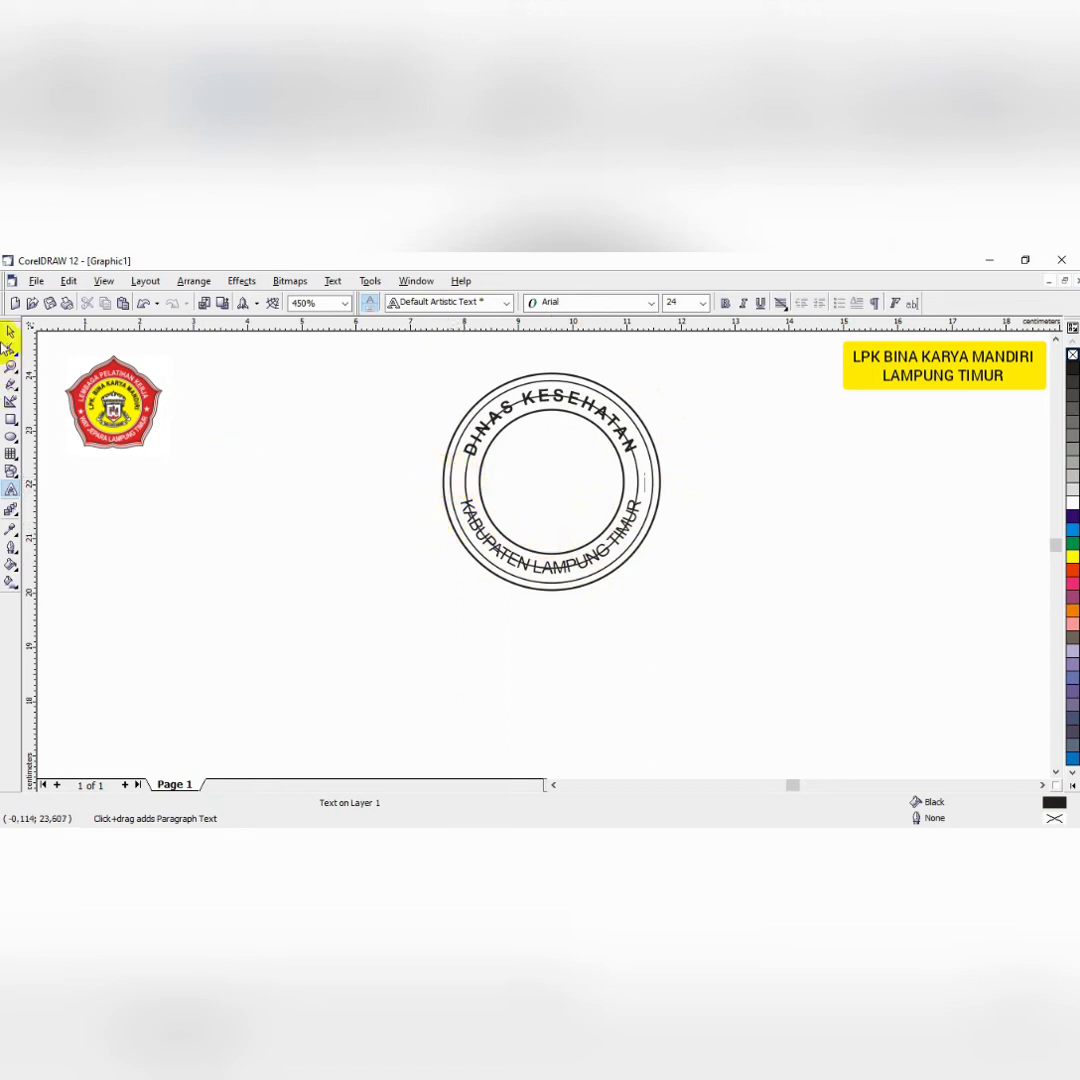
pyautogui.click(9, 334)
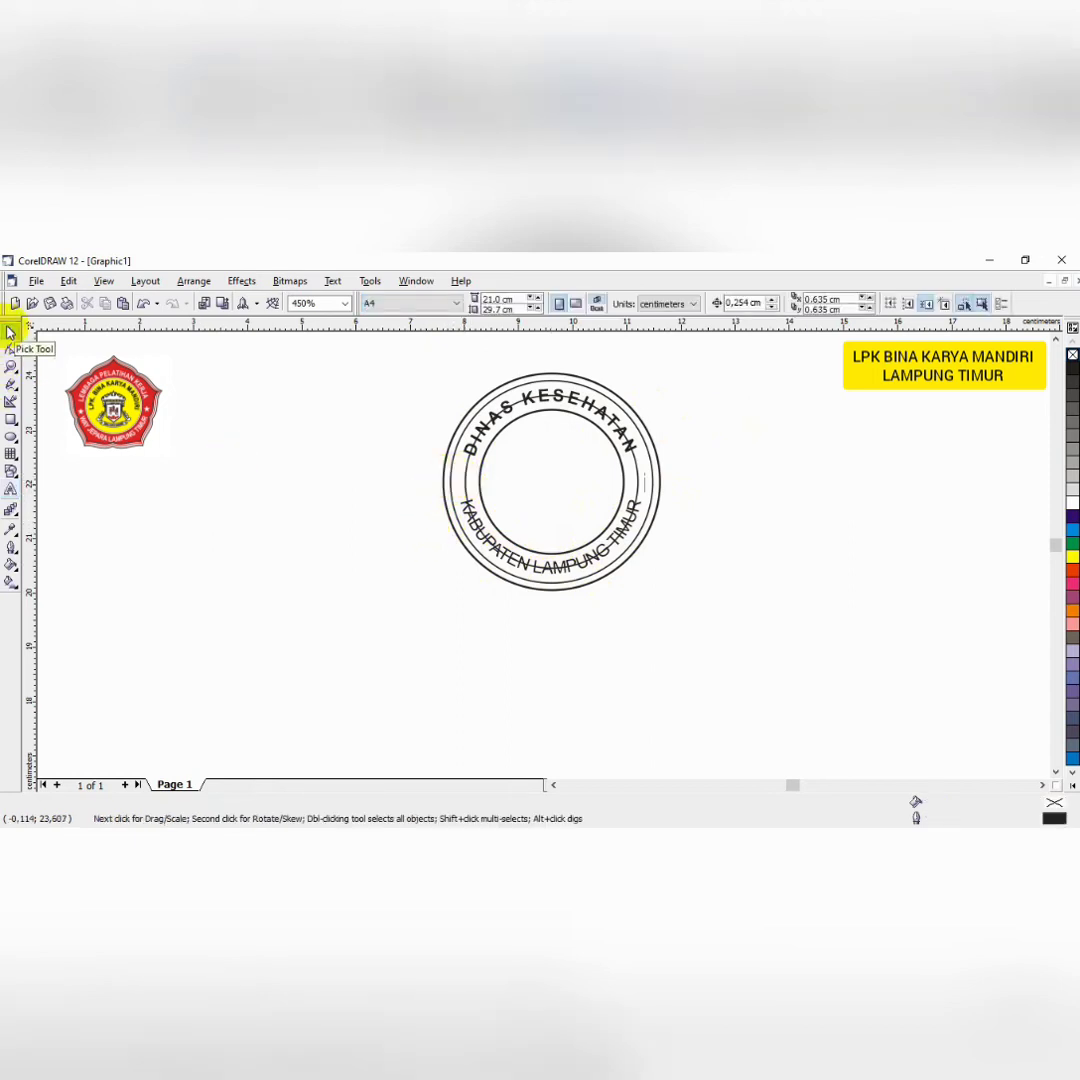
# Draw a four-pointed star about 0.88 by 0.94 cm in the empty area left of the circles
pyautogui.click(17, 477)
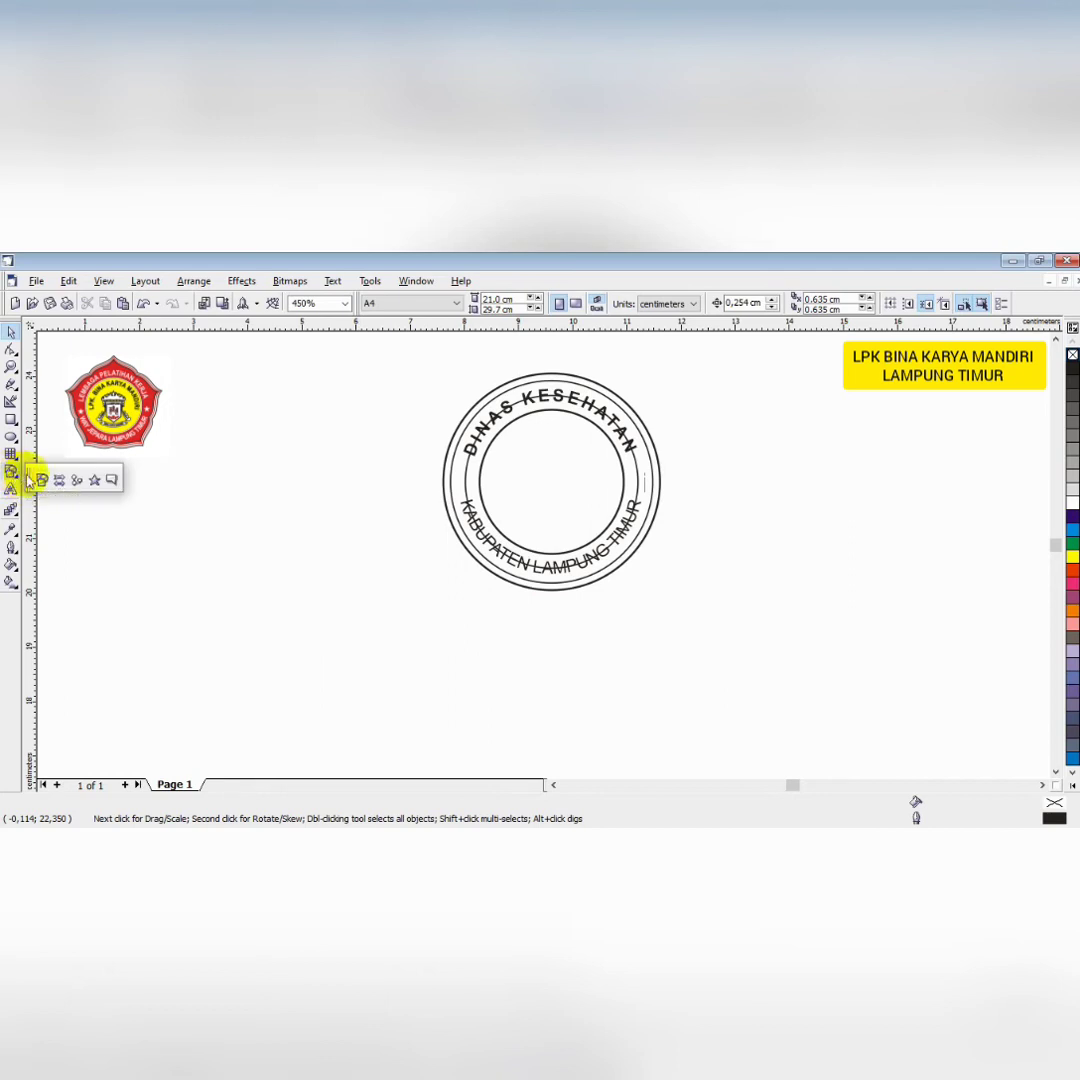
pyautogui.click(95, 482)
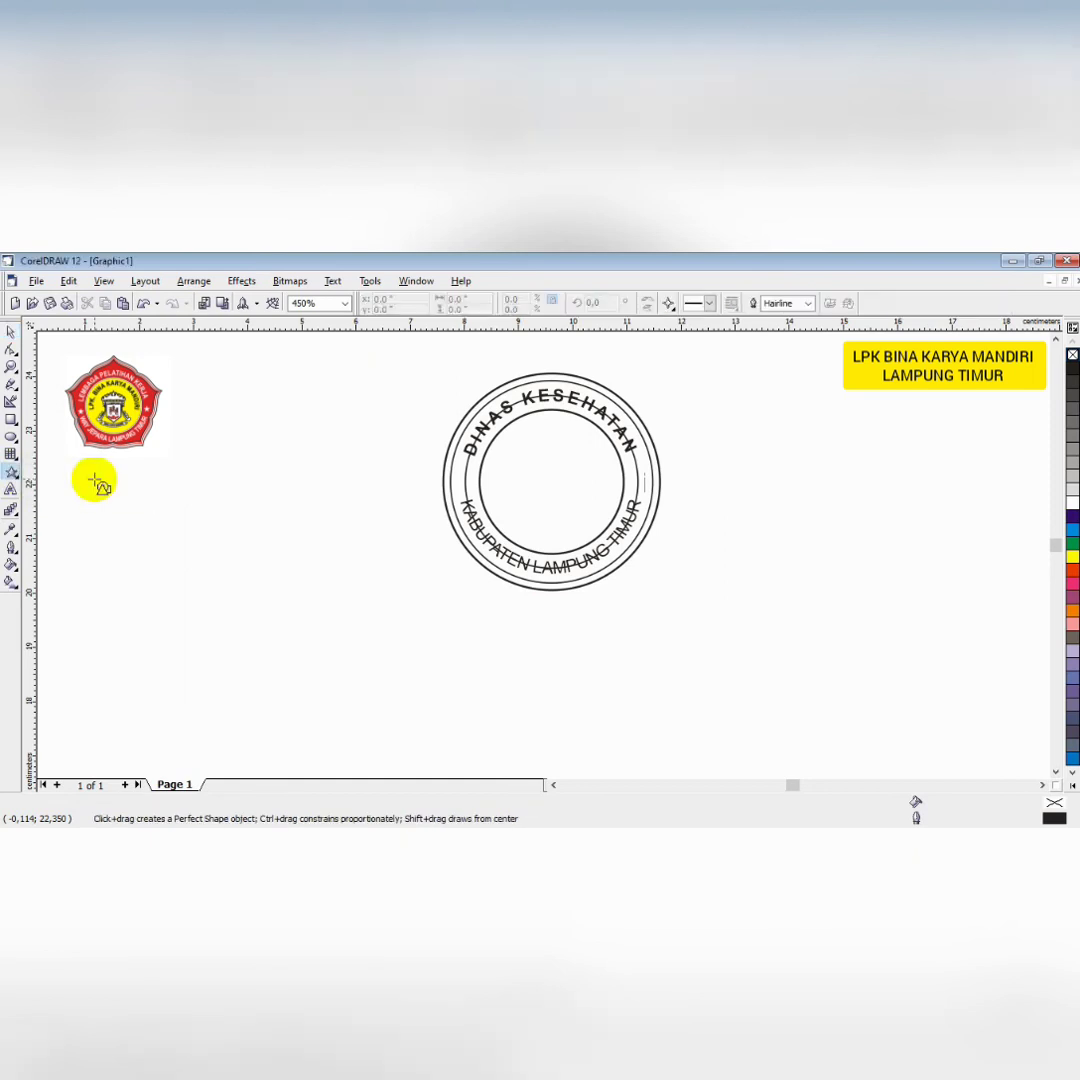
pyautogui.moveTo(222, 444); pyautogui.dragTo(280, 504)
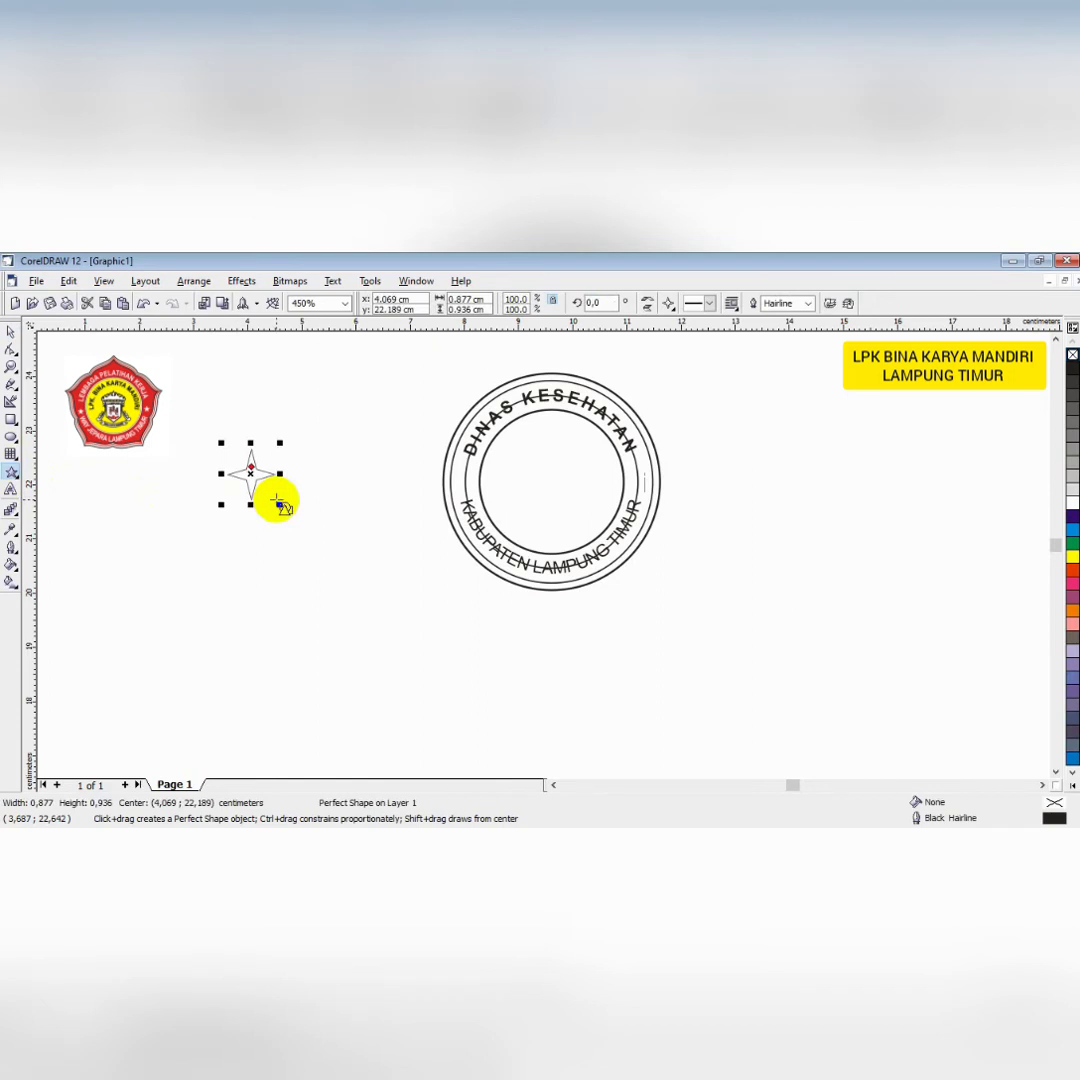
# Draw a five-pointed star about 0.47 cm wide to the right of the circles and fill it black
pyautogui.click(669, 303)
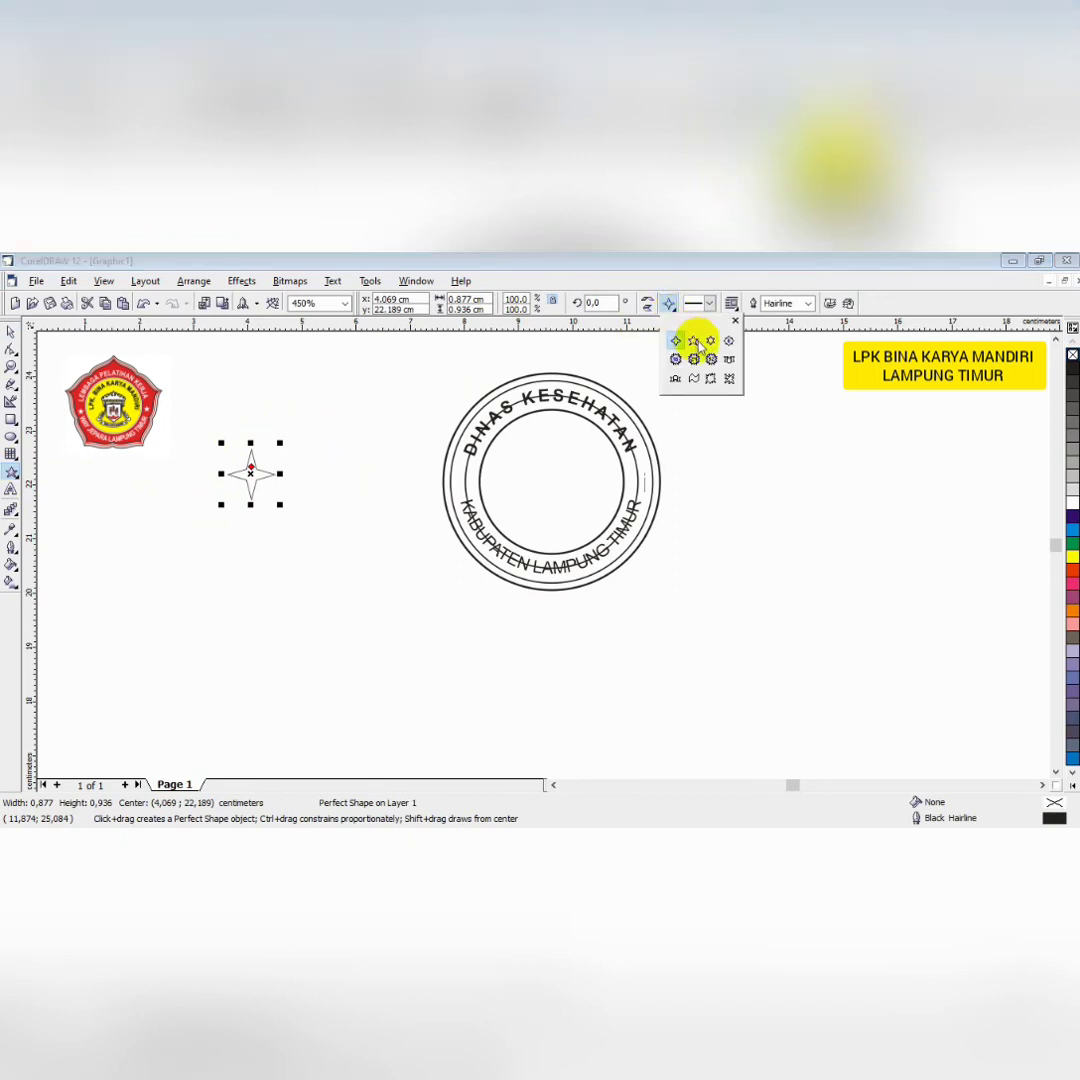
pyautogui.click(695, 343)
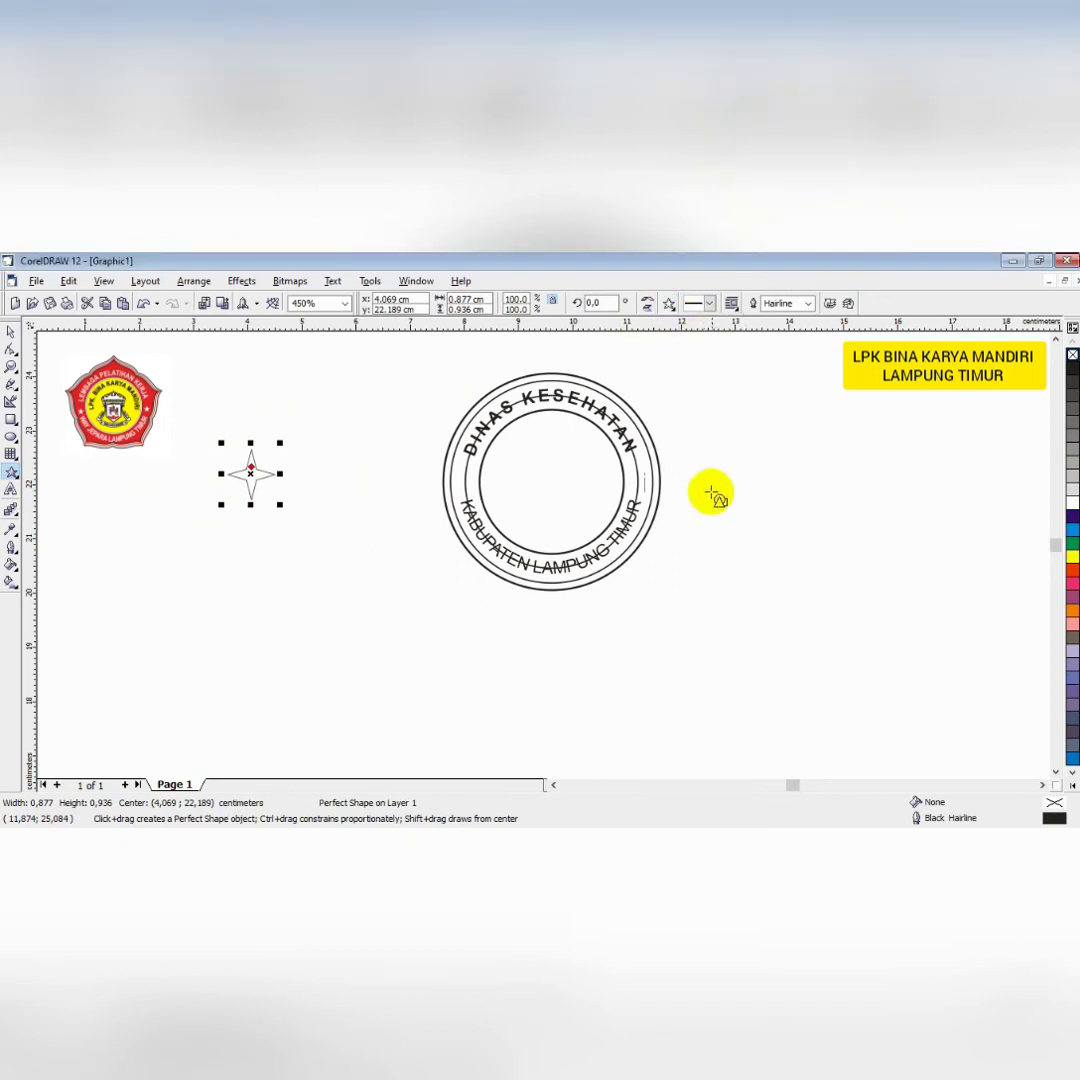
pyautogui.click(714, 457)
pyautogui.moveTo(712, 452); pyautogui.dragTo(738, 478)
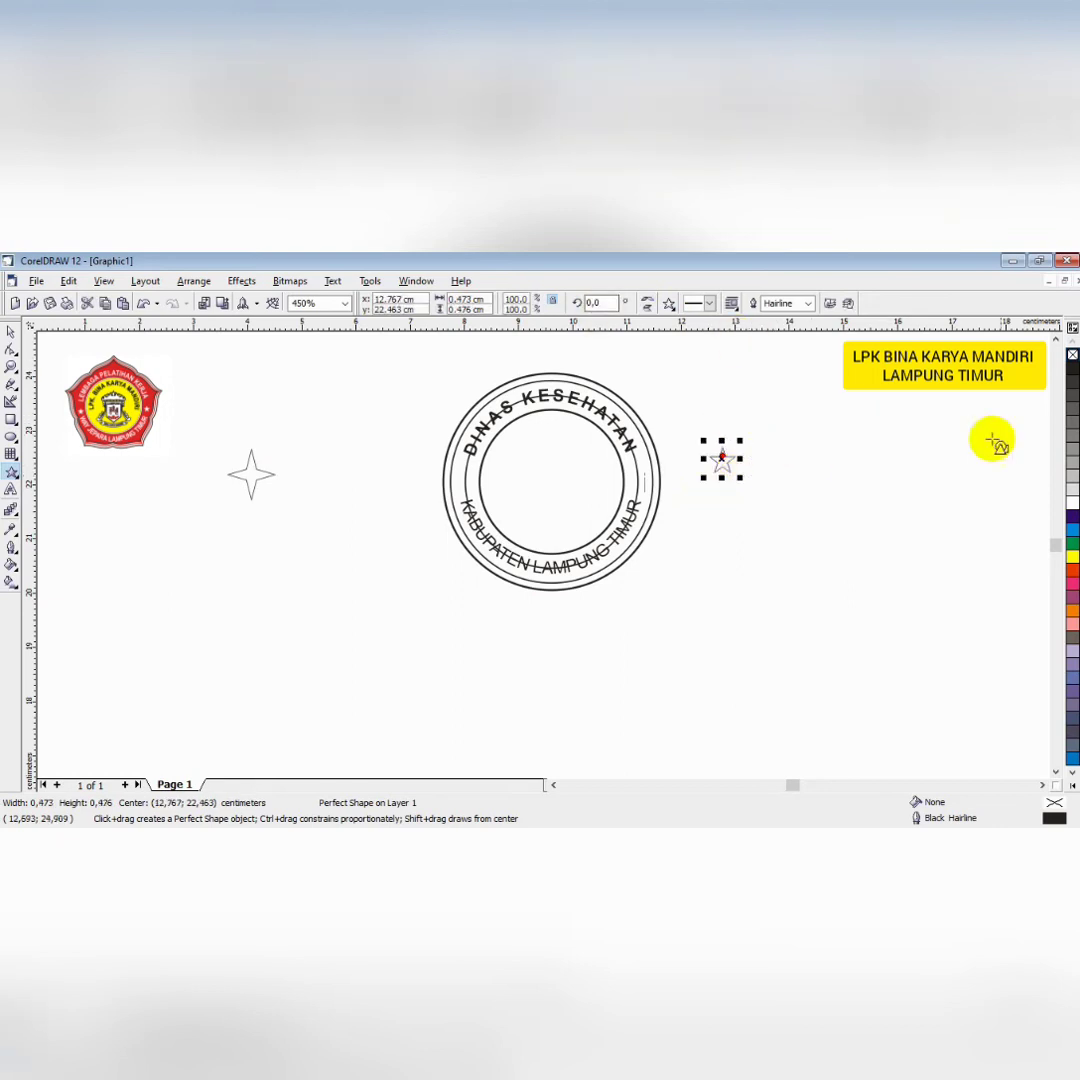
pyautogui.click(1072, 370)
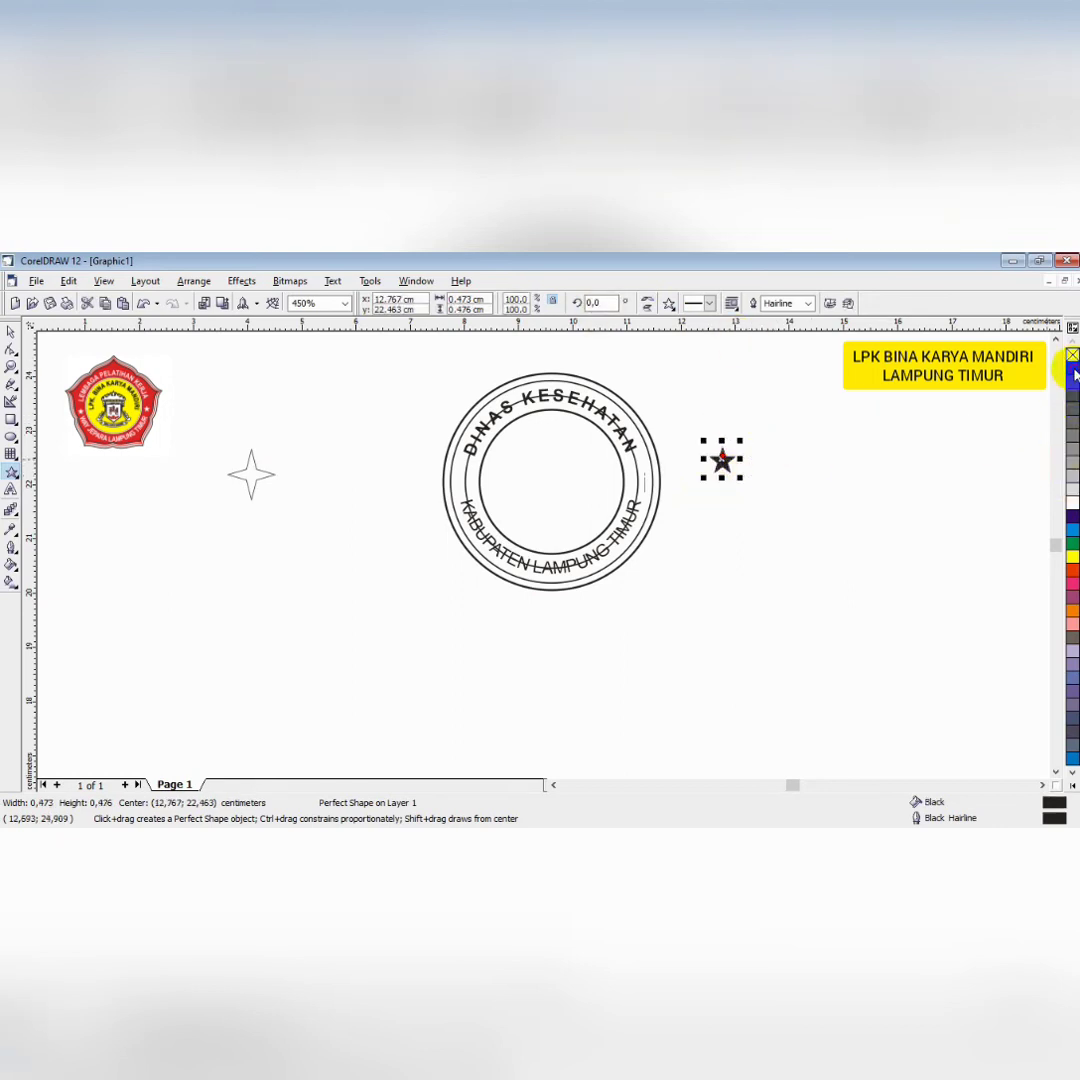
pyautogui.click(769, 475)
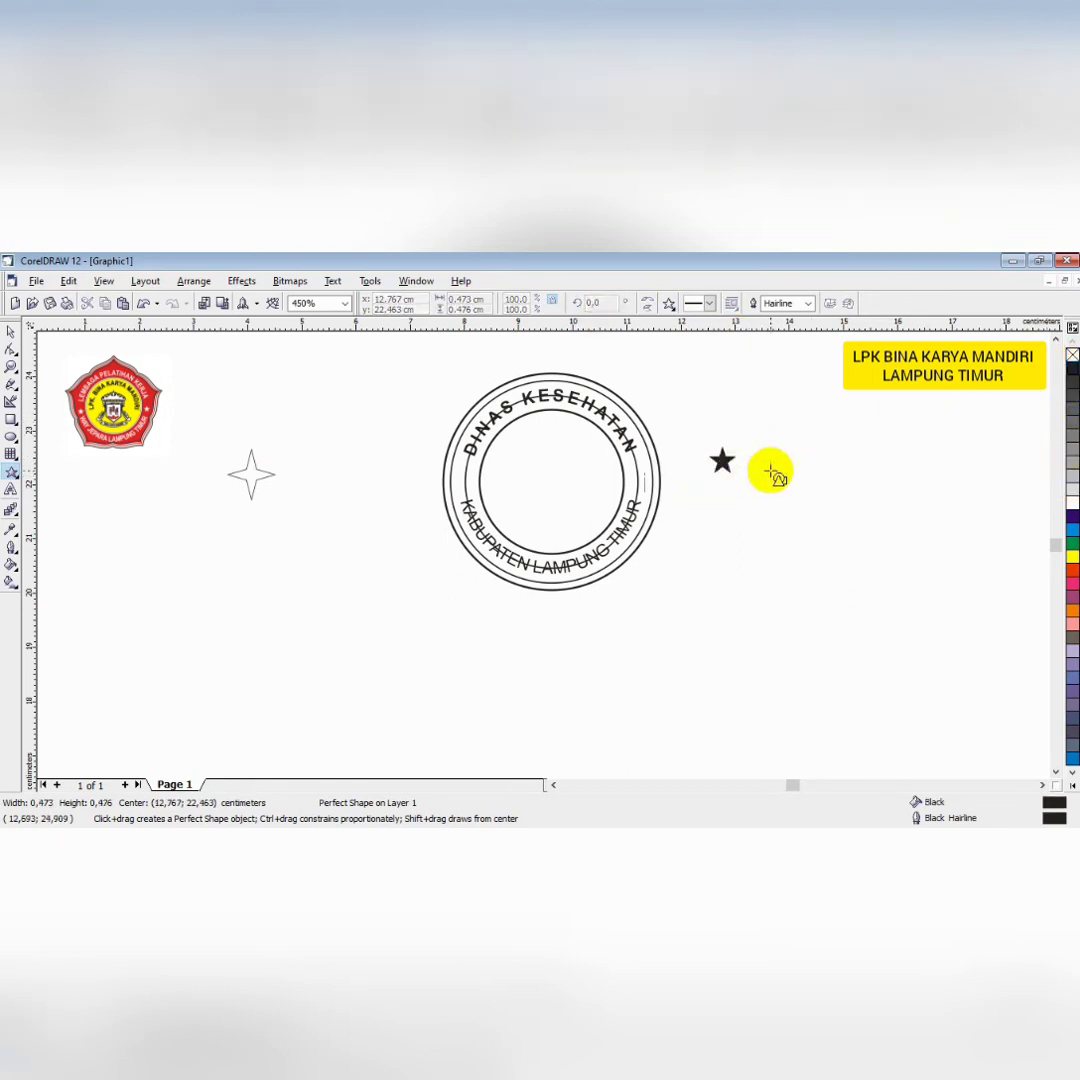
# Move the black star into the left gap between the ring texts and scale it down to about 0.38 cm wide
pyautogui.click(8, 333)
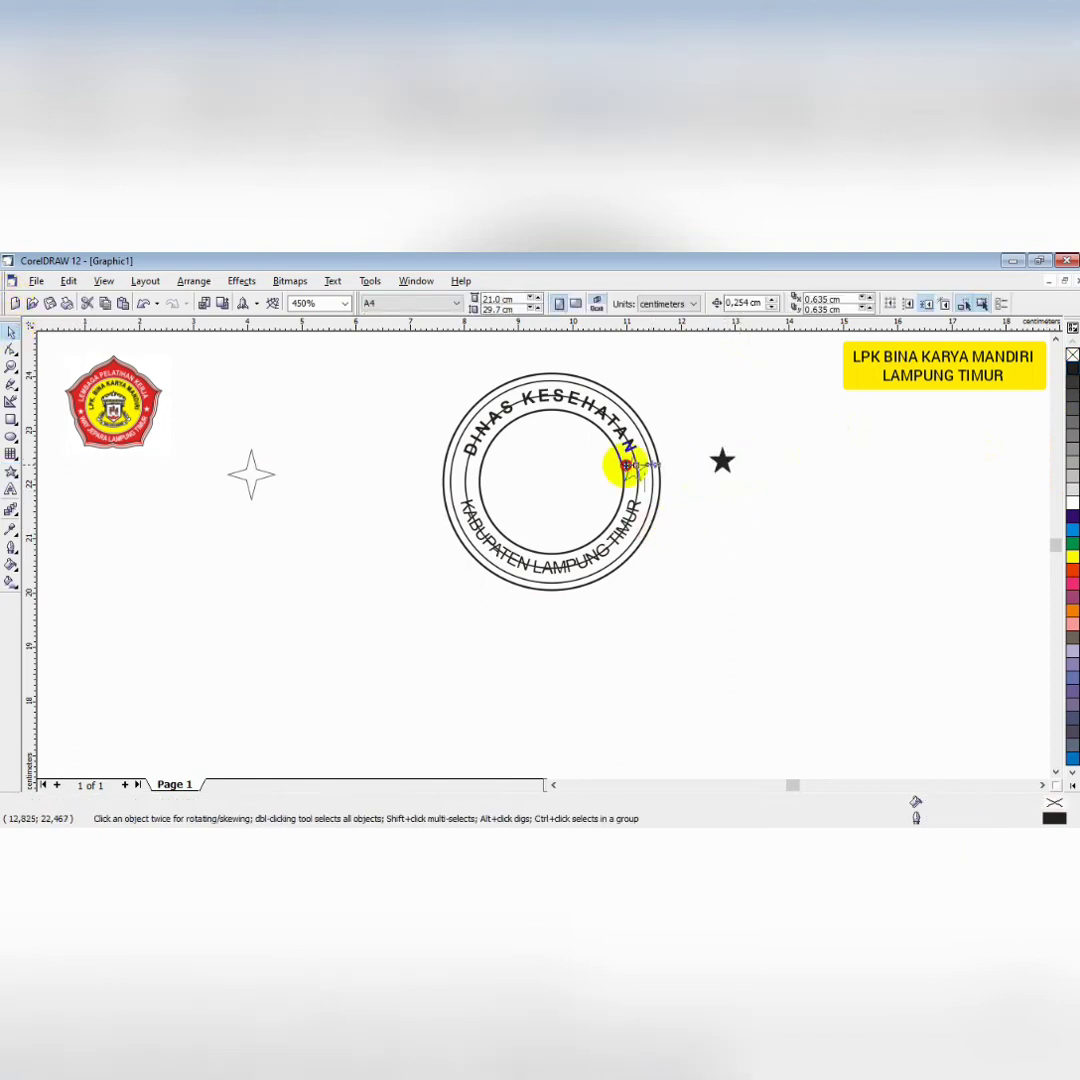
pyautogui.moveTo(469, 473); pyautogui.dragTo(466, 478)
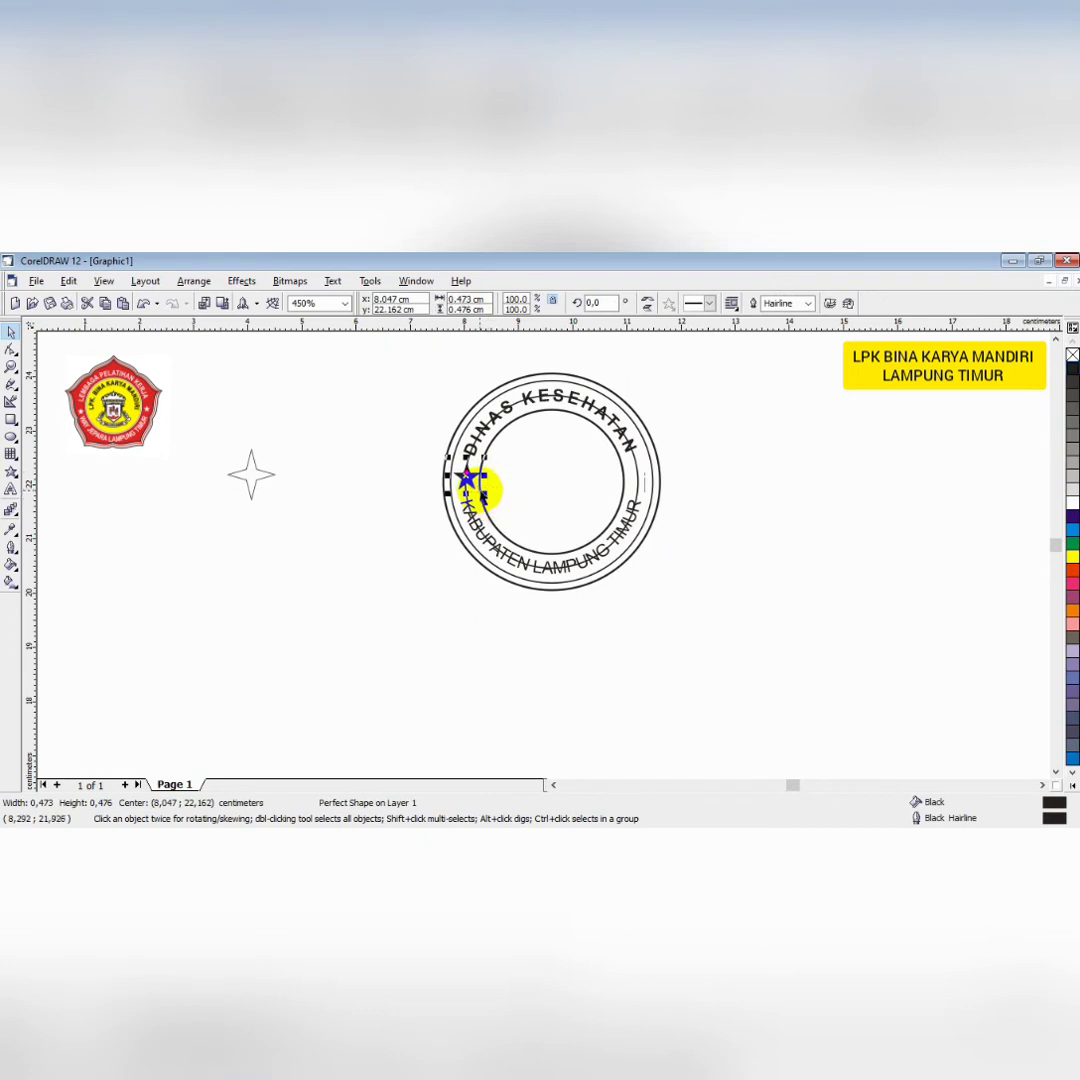
pyautogui.moveTo(484, 493); pyautogui.dragTo(484, 467)
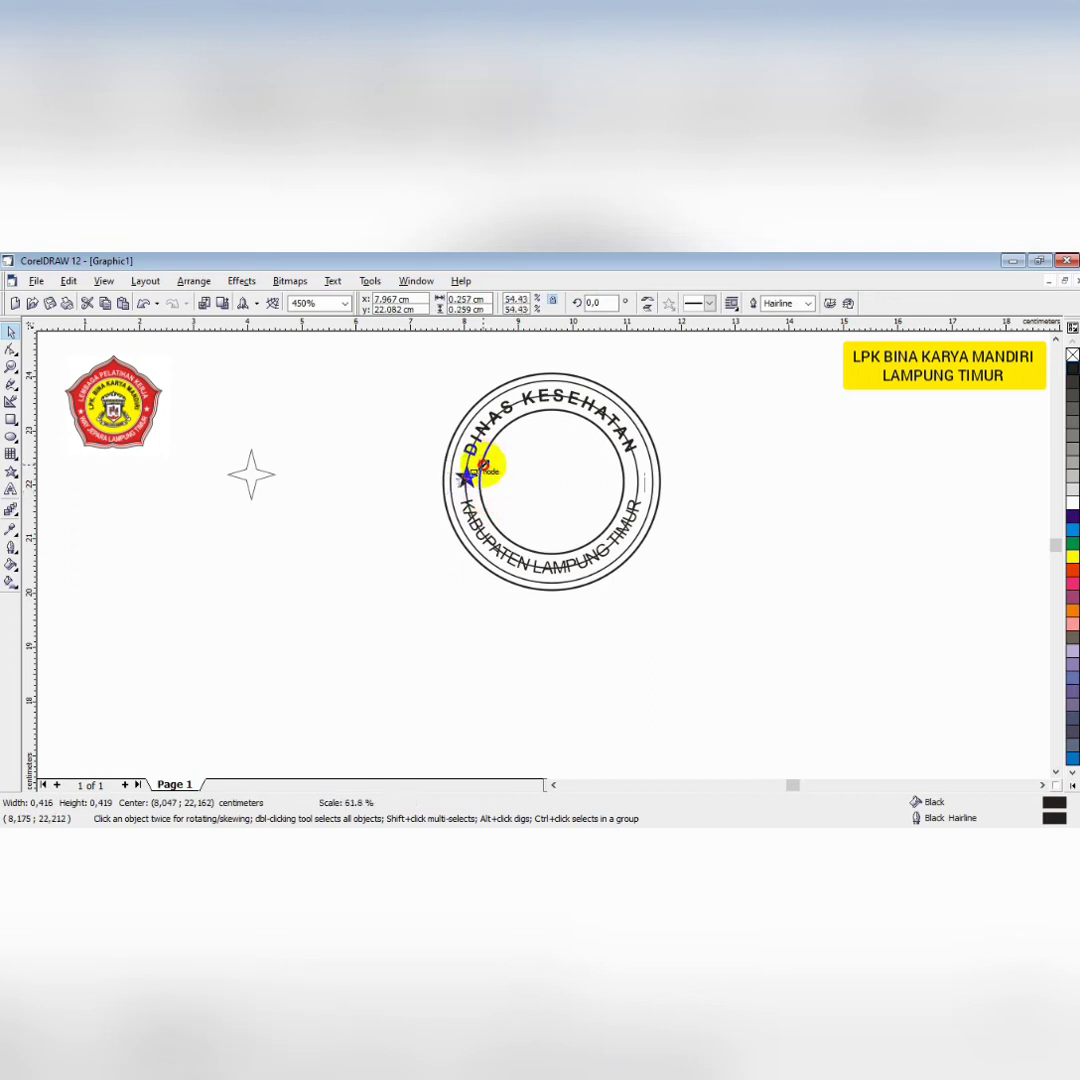
pyautogui.moveTo(484, 462); pyautogui.dragTo(481, 450)
pyautogui.click(403, 441)
pyautogui.click(468, 477)
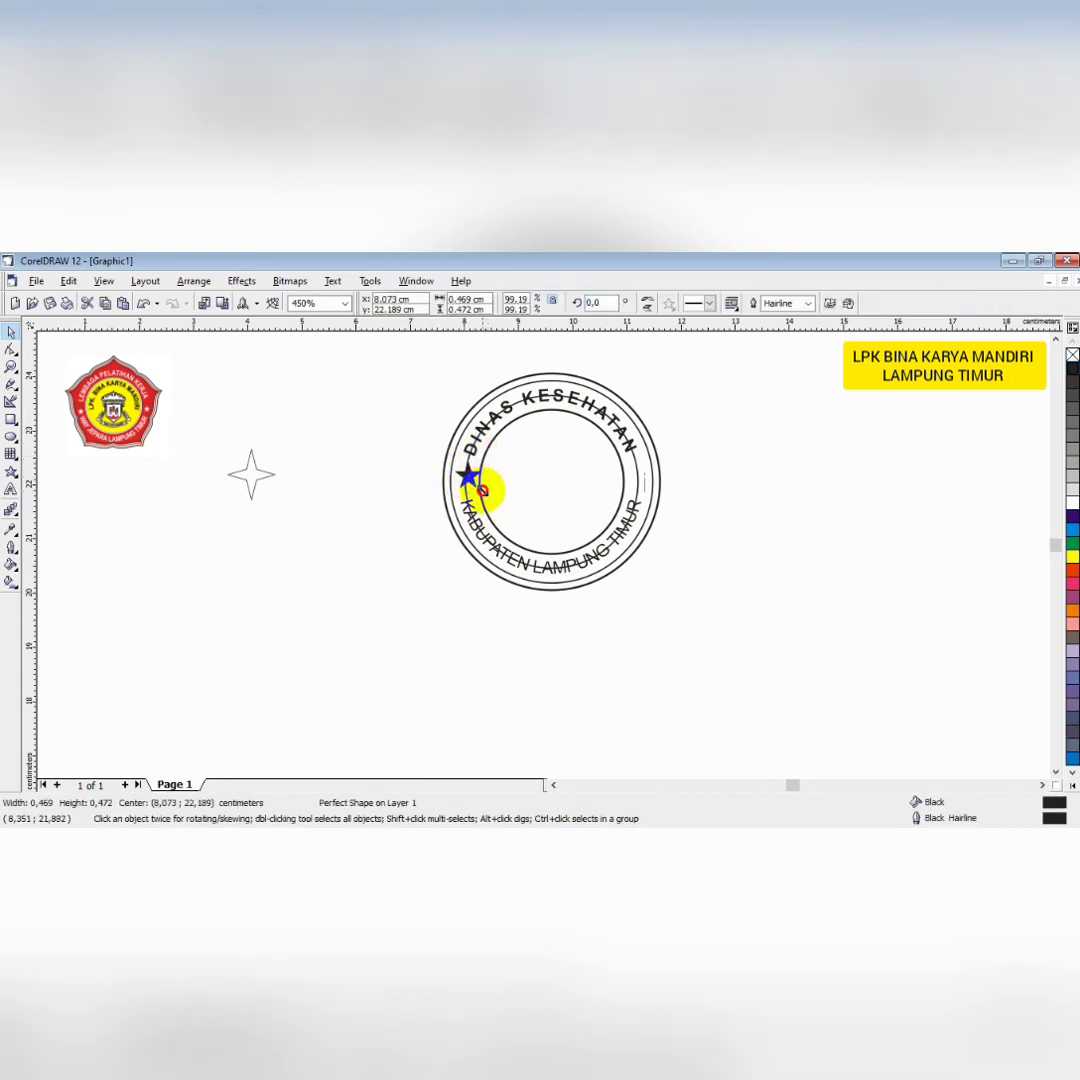
pyautogui.click(422, 424)
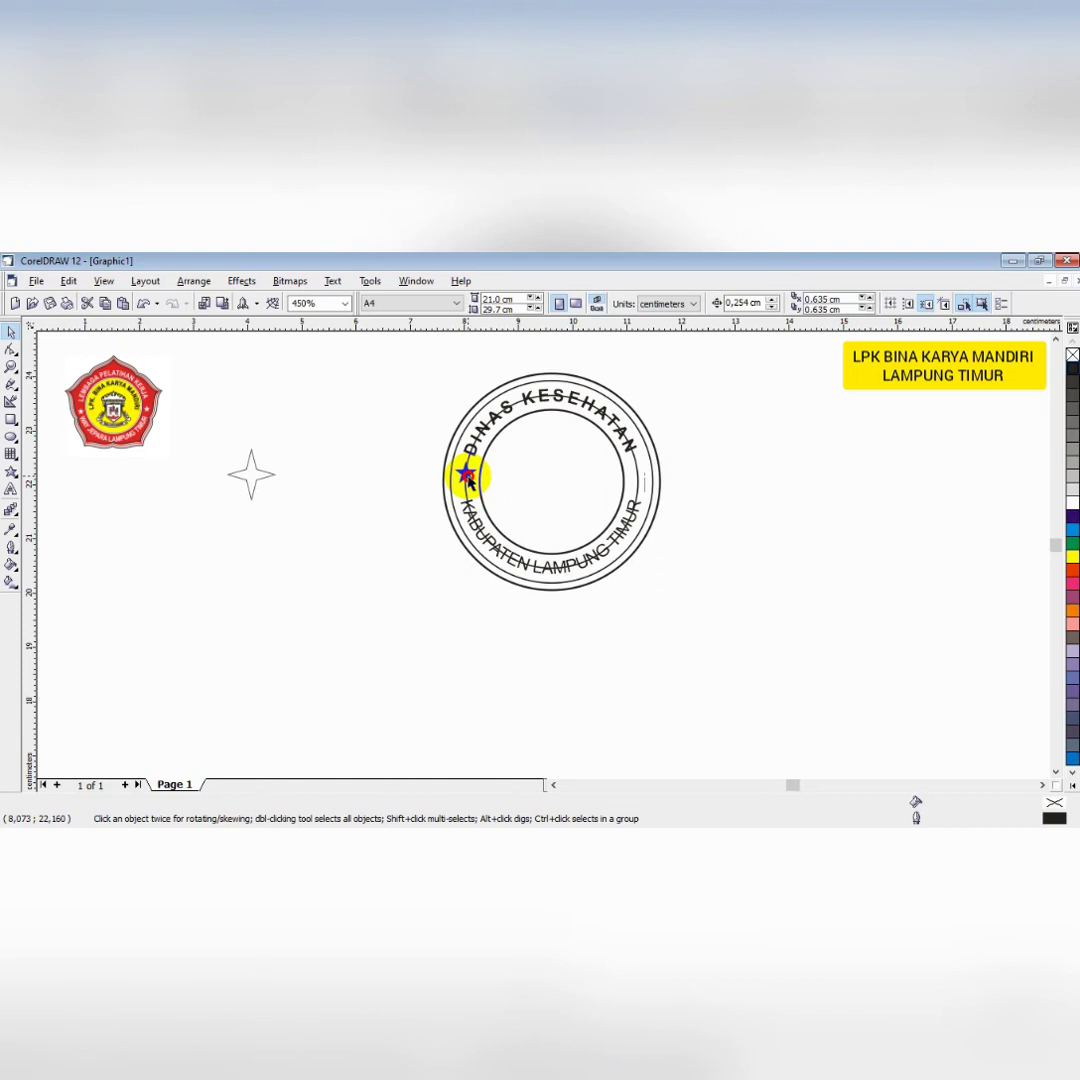
# Duplicate the black star and place the copy in the right gap between the ring texts
pyautogui.click(467, 477)
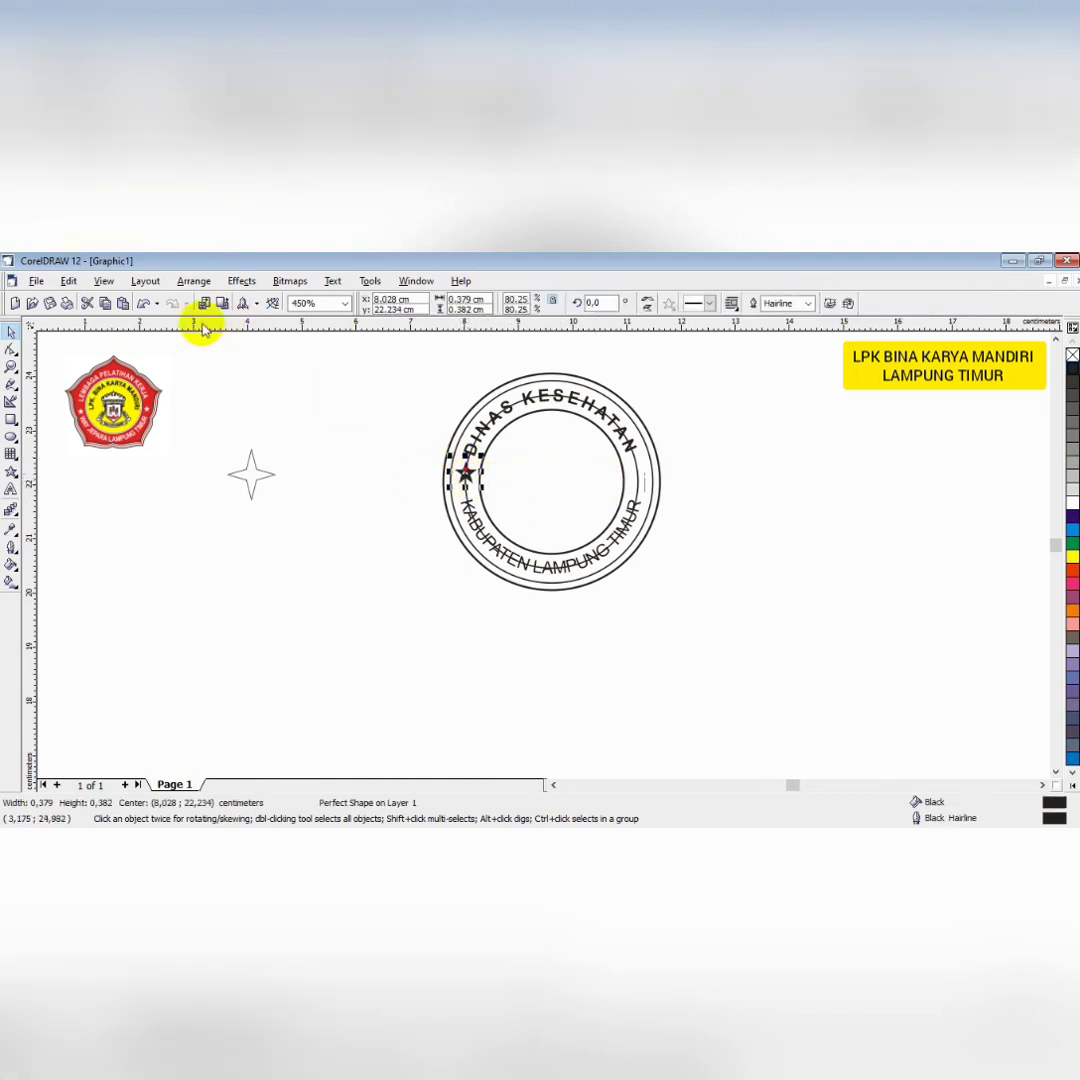
pyautogui.click(123, 305)
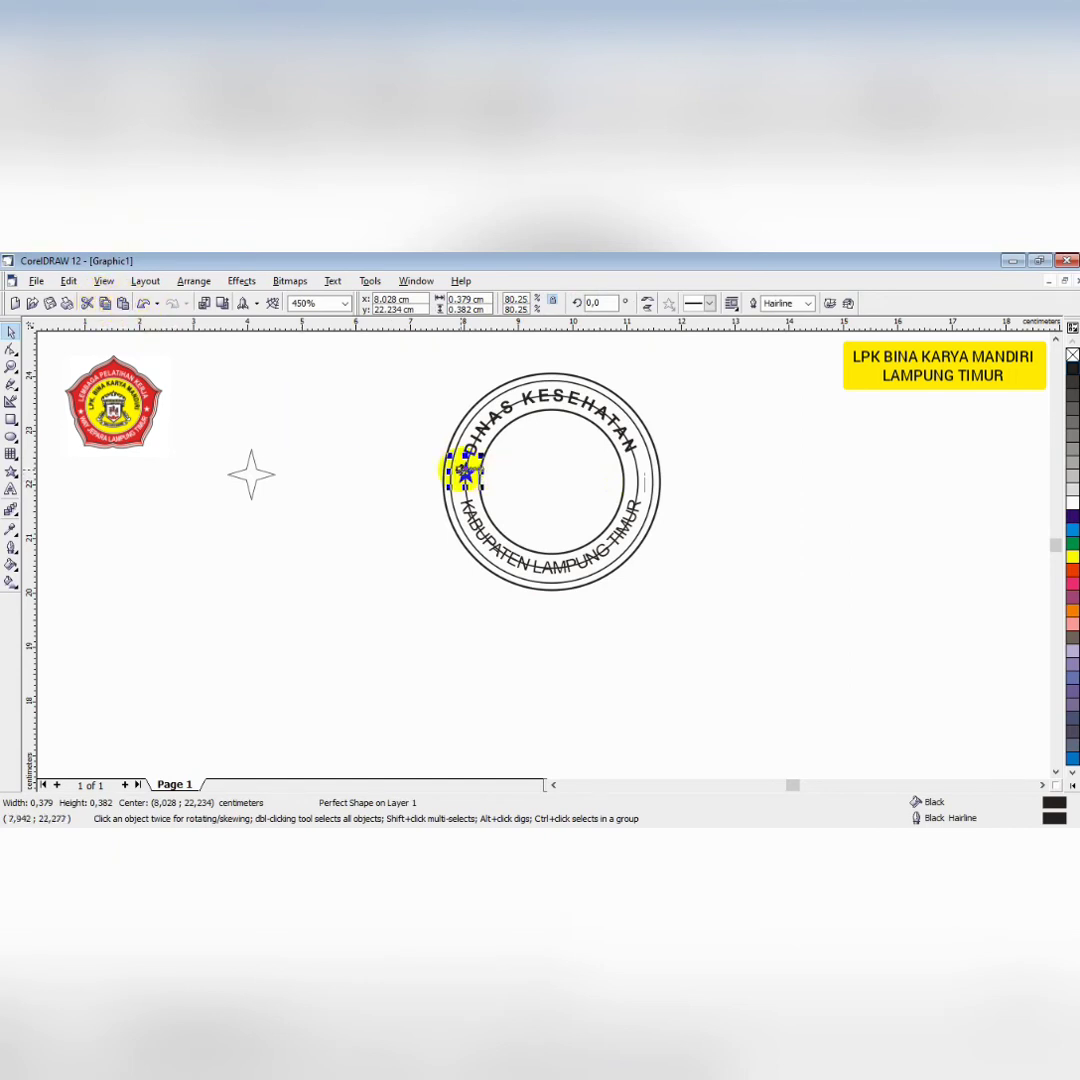
pyautogui.moveTo(465, 471)
pyautogui.mouseDown()
pyautogui.moveTo(645, 481)
pyautogui.moveTo(622, 479)
pyautogui.moveTo(632, 474)
pyautogui.mouseUp()
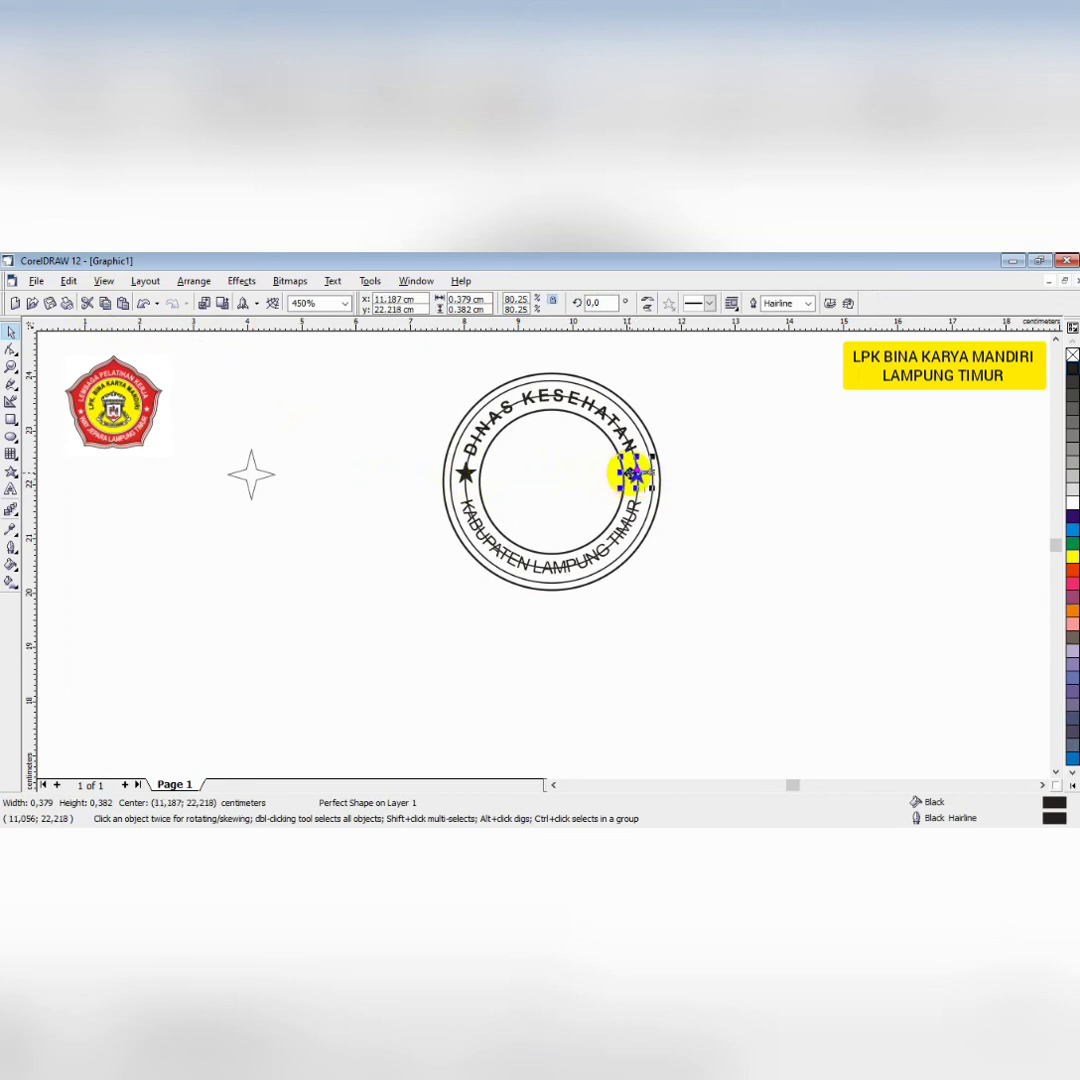
pyautogui.click(745, 476)
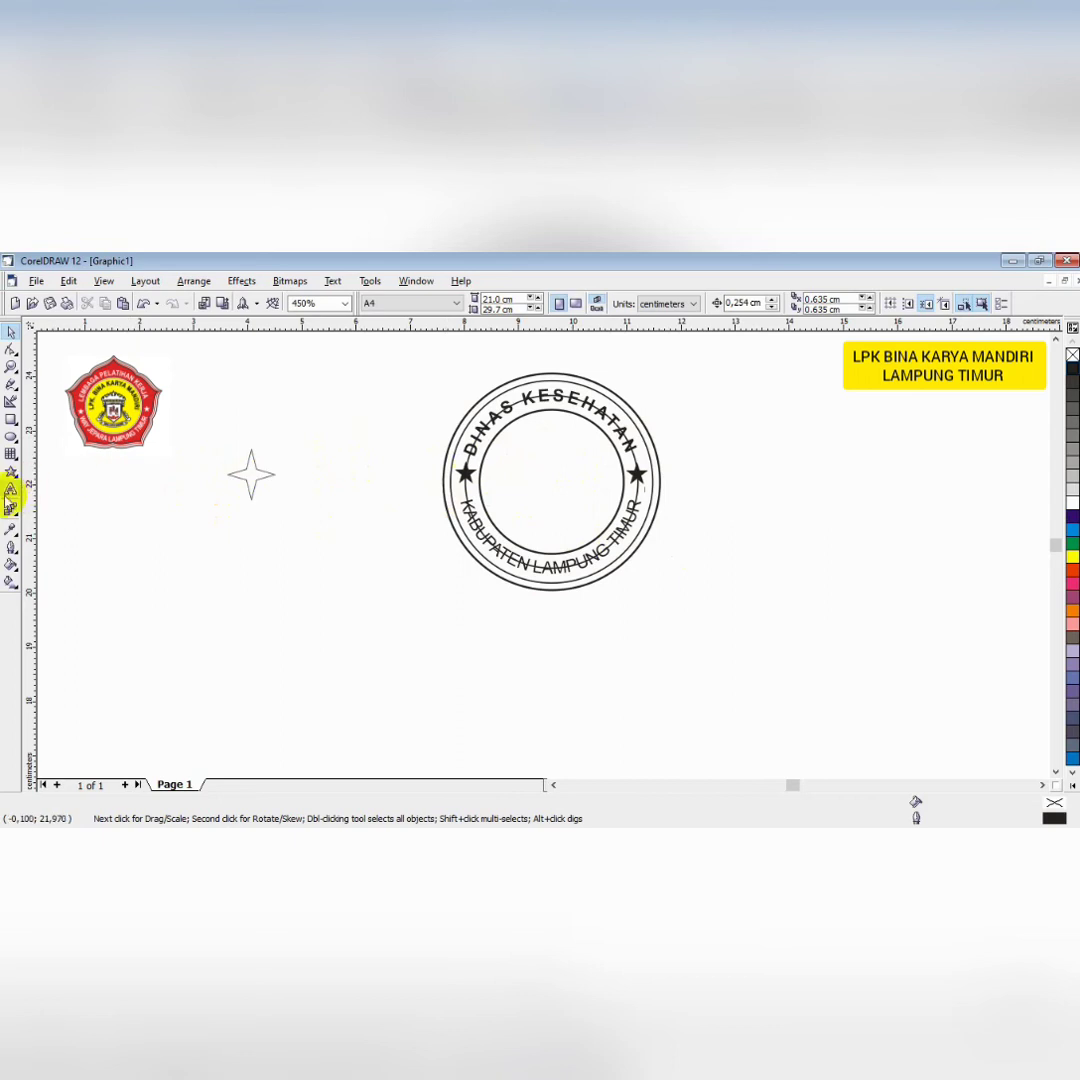
# Add the text PUSKESMAS in Arial at font size 11 and position it in the middle of the inner circle
pyautogui.click(12, 490)
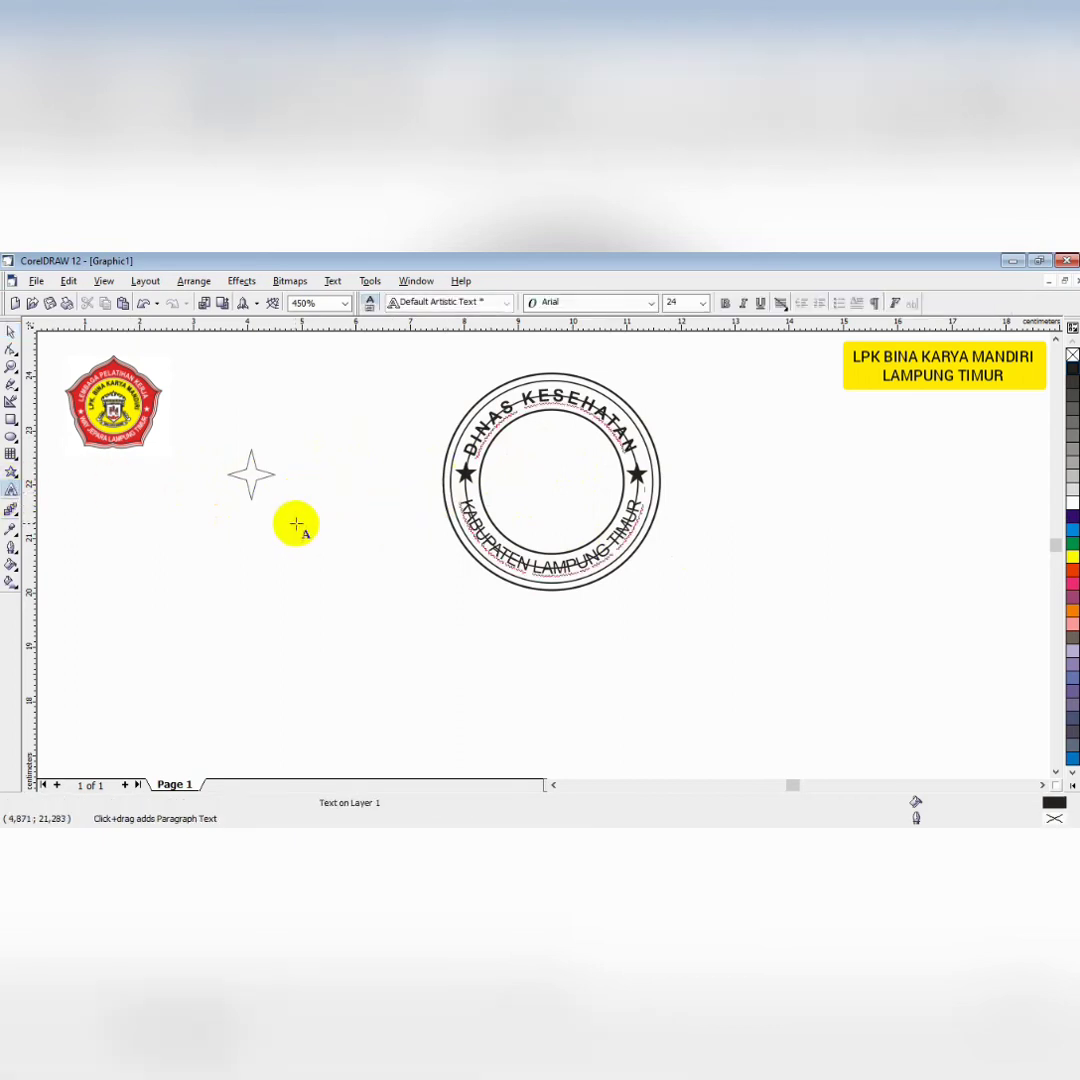
pyautogui.write('PUS')
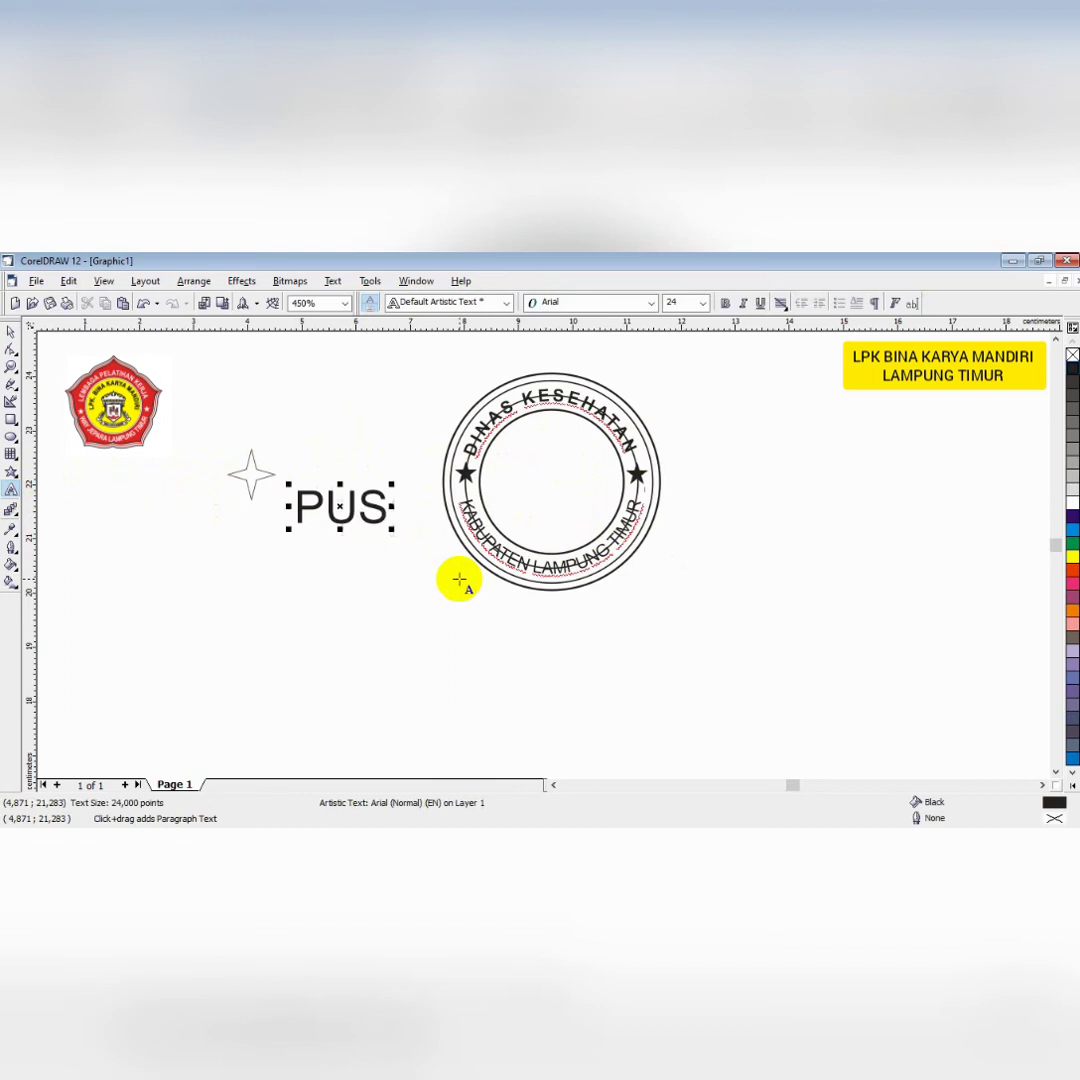
pyautogui.write('LKESMAS')
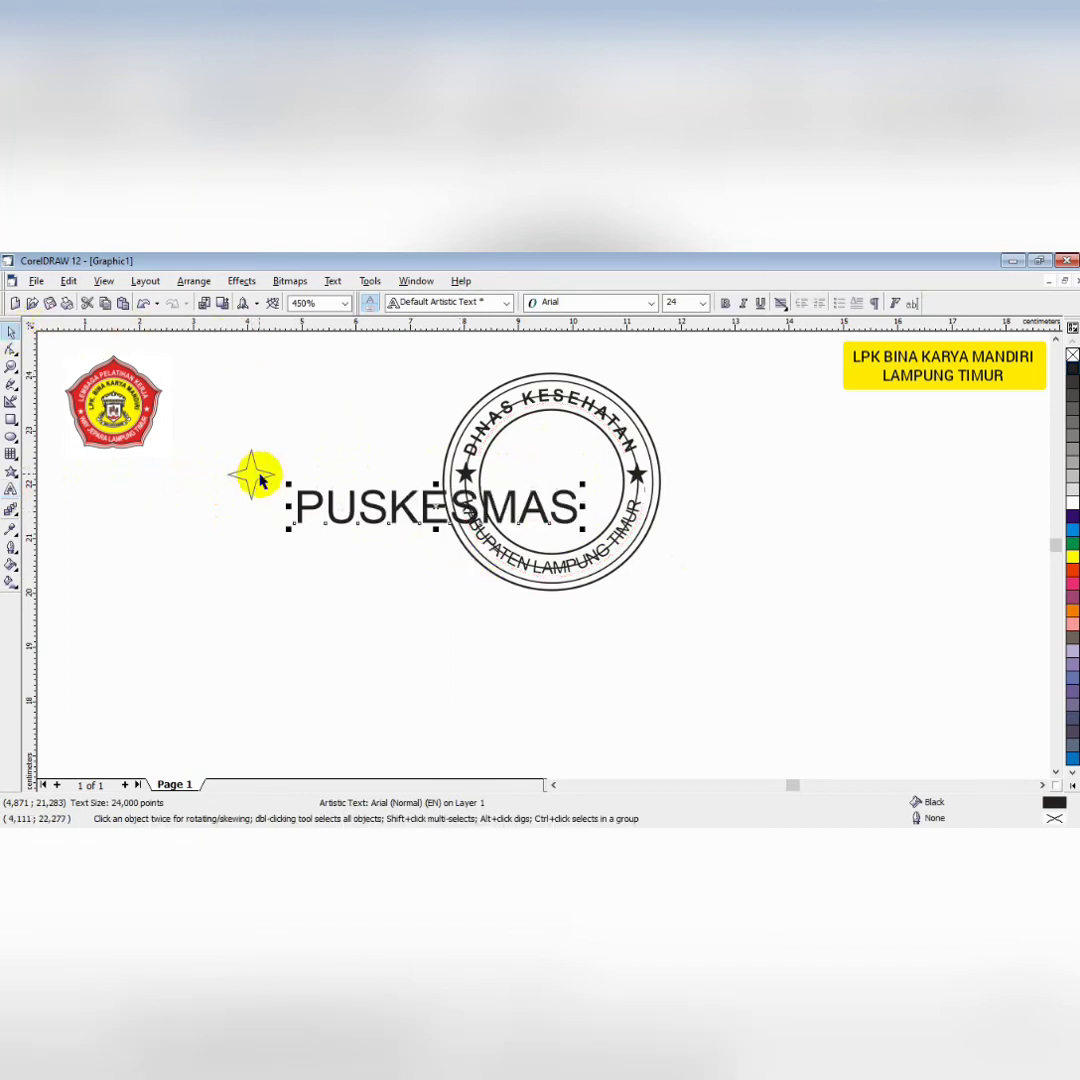
pyautogui.click(702, 303)
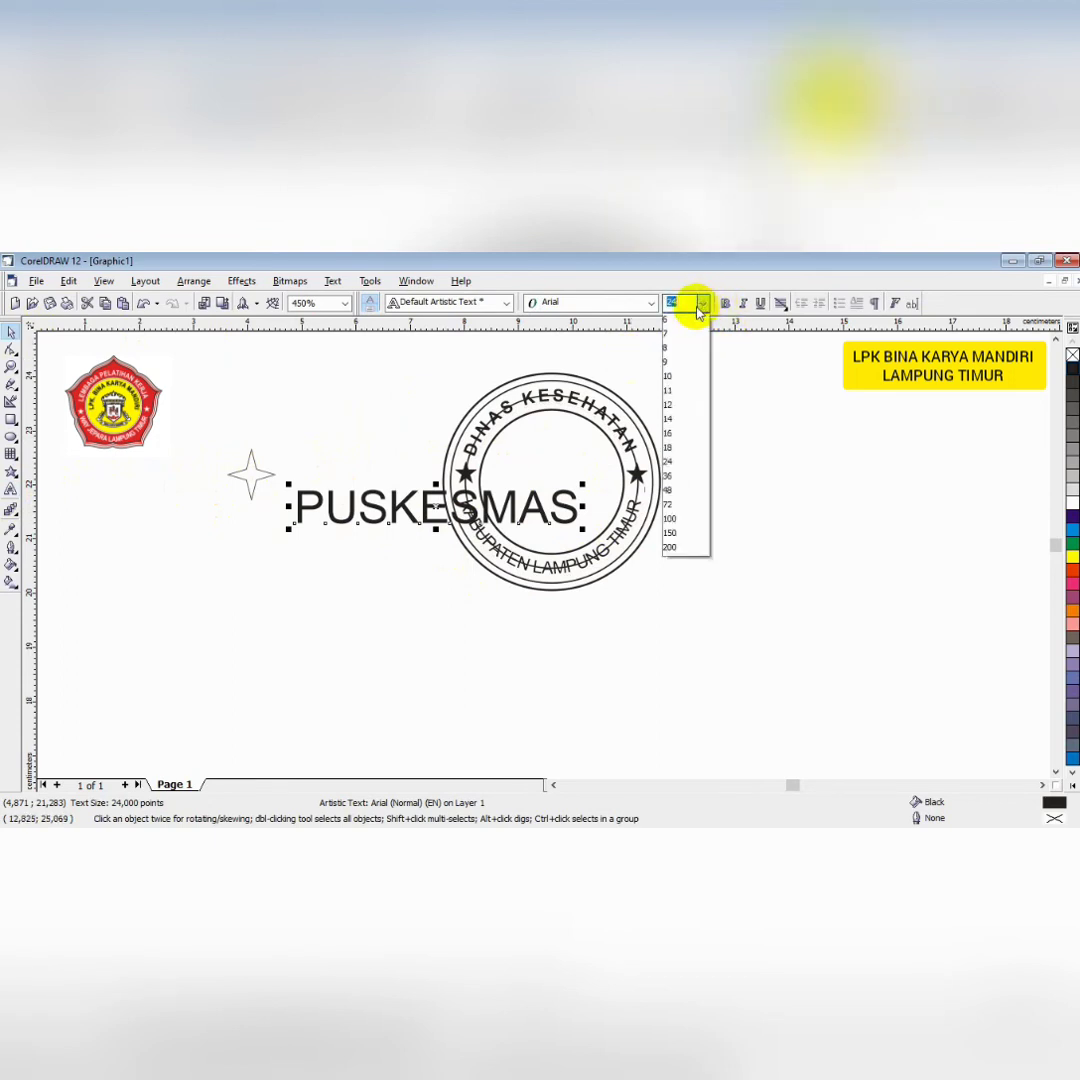
pyautogui.click(678, 392)
pyautogui.moveTo(393, 514); pyautogui.dragTo(551, 479)
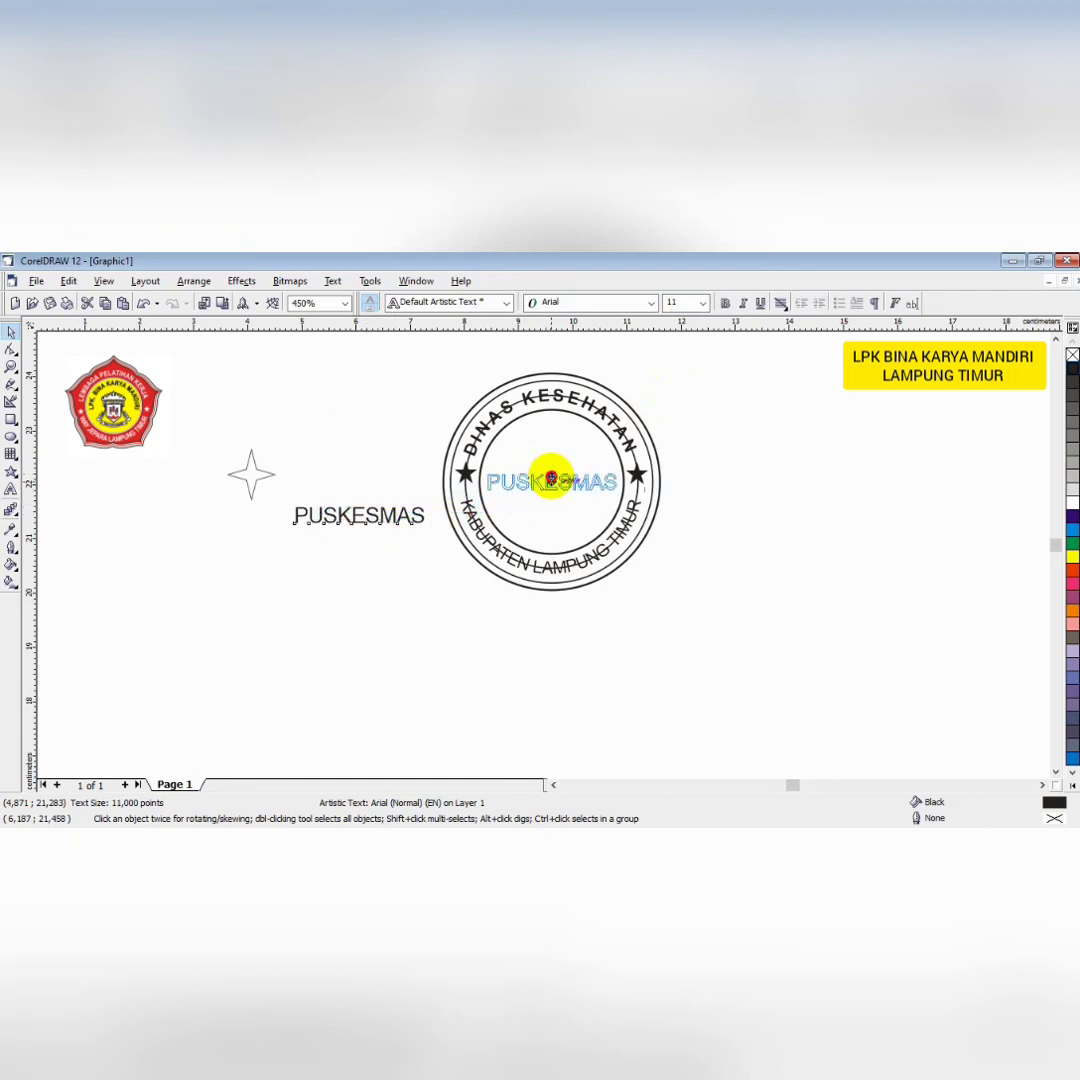
pyautogui.moveTo(553, 478); pyautogui.dragTo(550, 480)
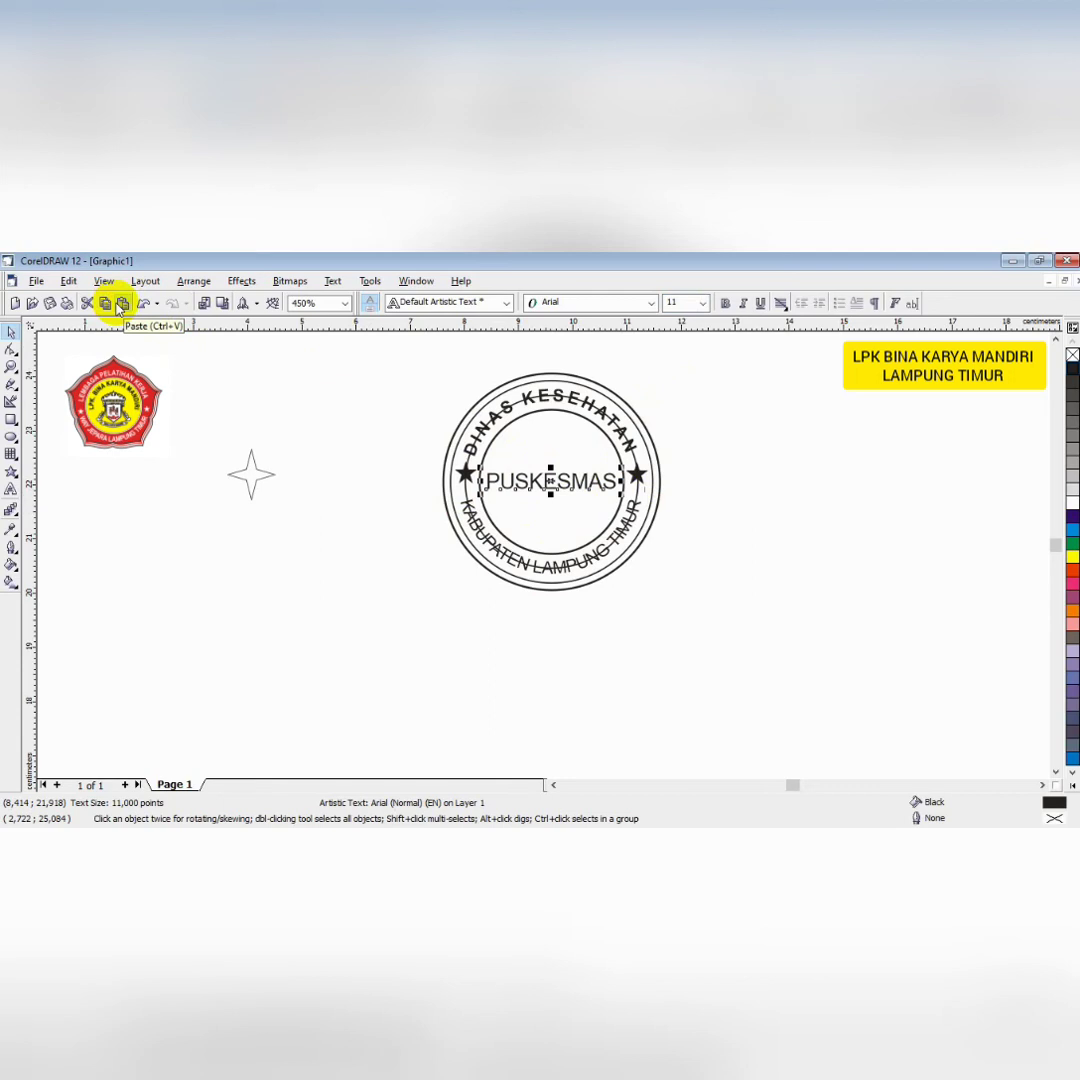
# Paste copies of the PUSKESMAS text and place one directly beneath the original
pyautogui.click(120, 304)
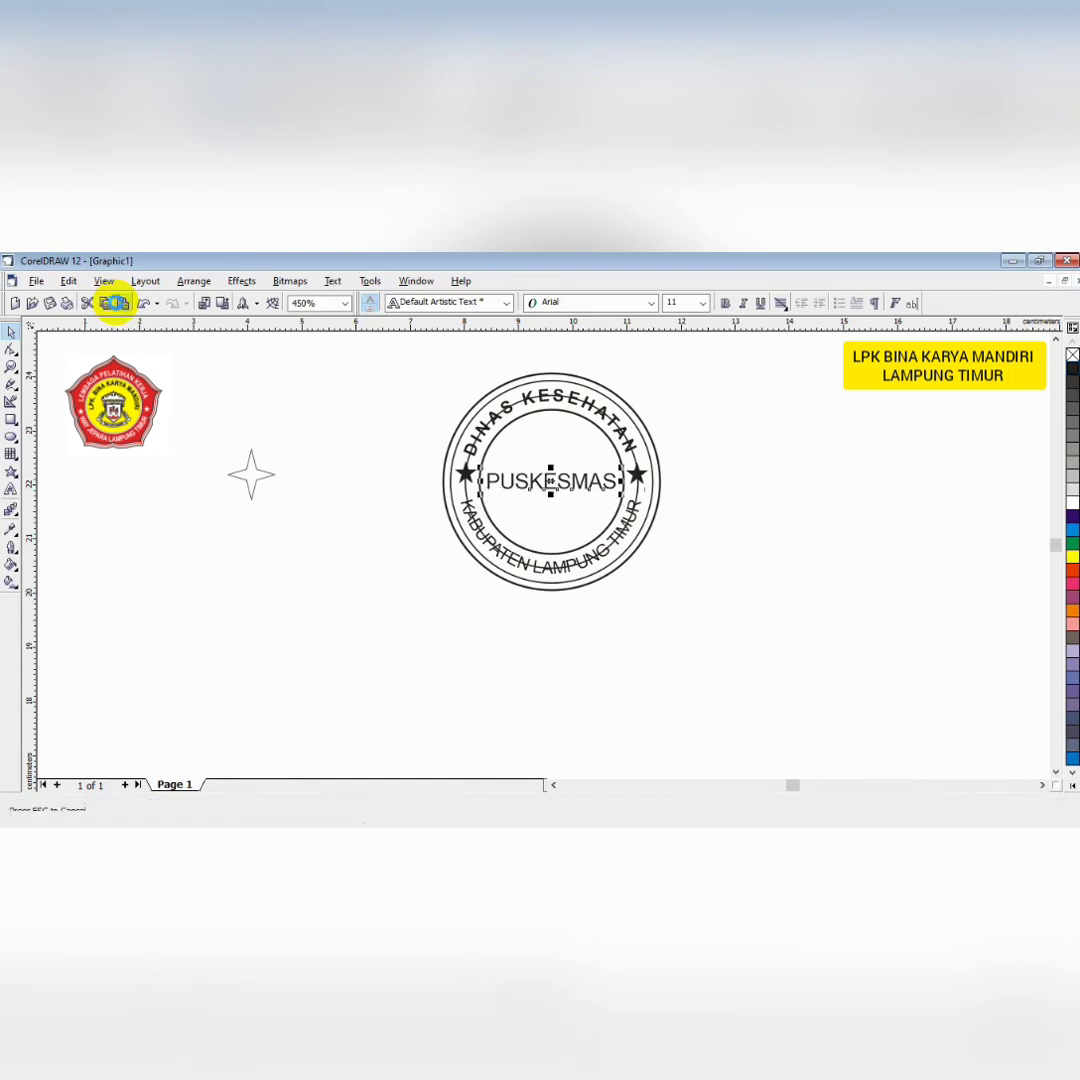
pyautogui.press('Down')
pyautogui.press('Down')
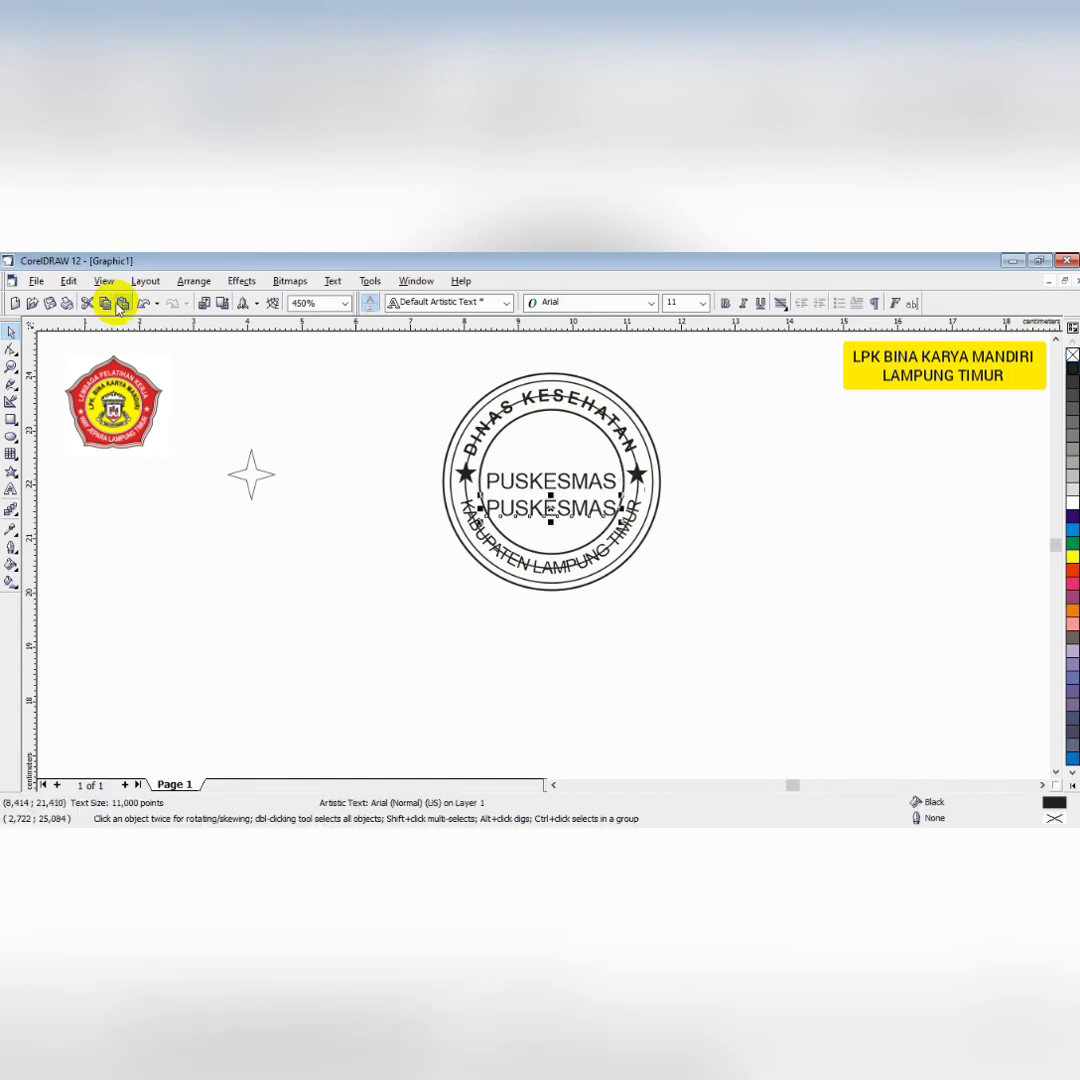
pyautogui.press('Up')
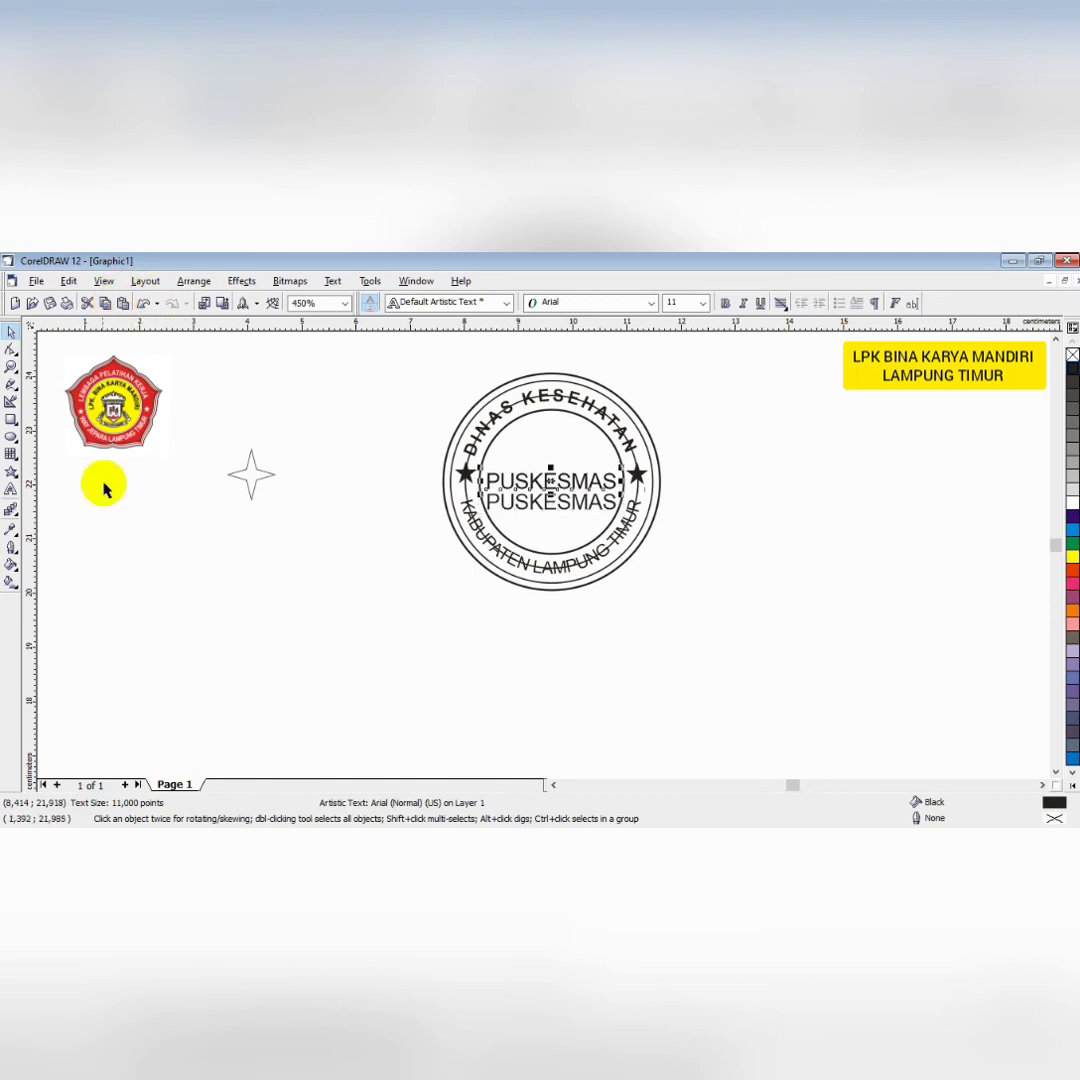
# Replace the wording of the lower PUSKESMAS line with WAY JEPARA
pyautogui.click(12, 488)
pyautogui.click(481, 484)
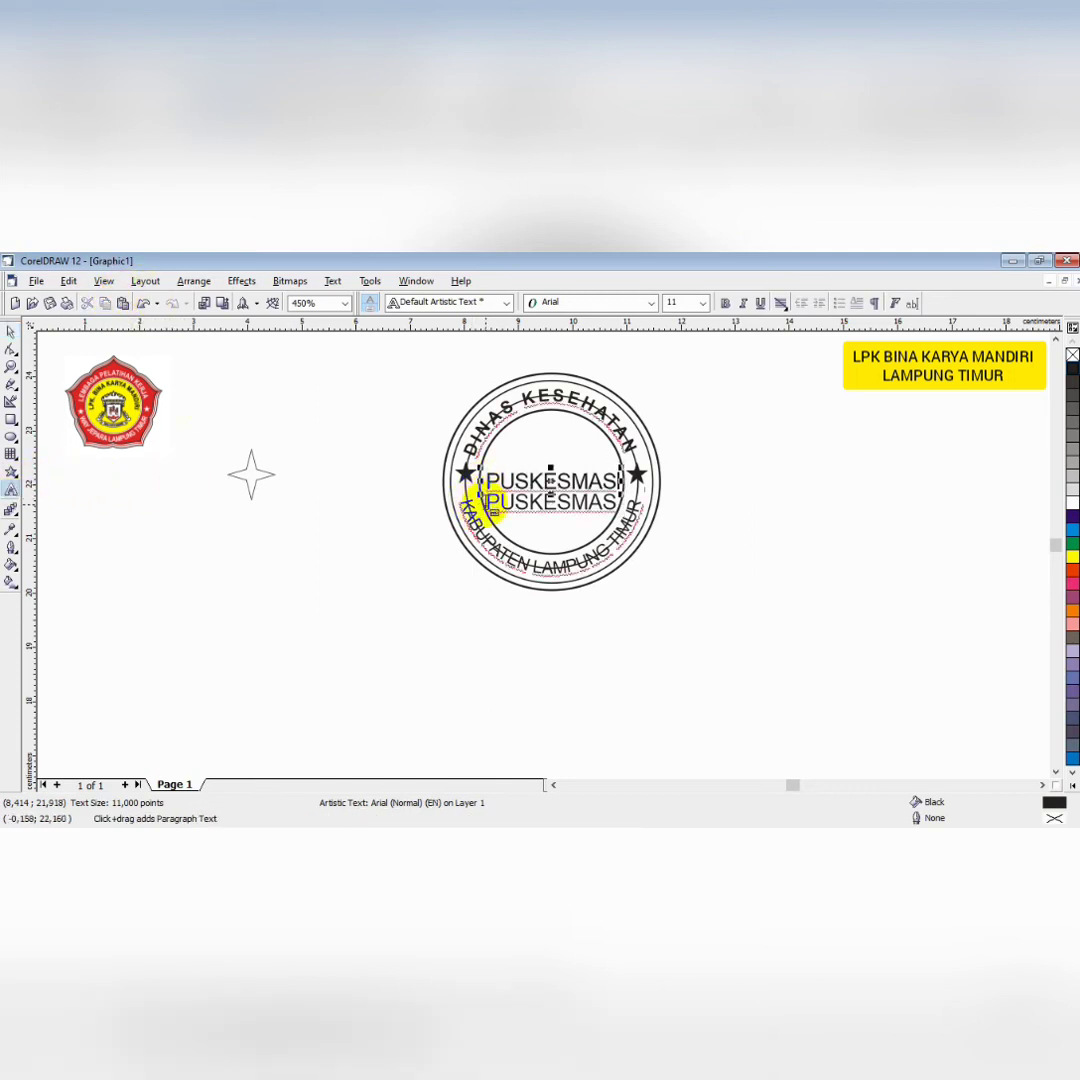
pyautogui.moveTo(486, 503); pyautogui.dragTo(620, 498)
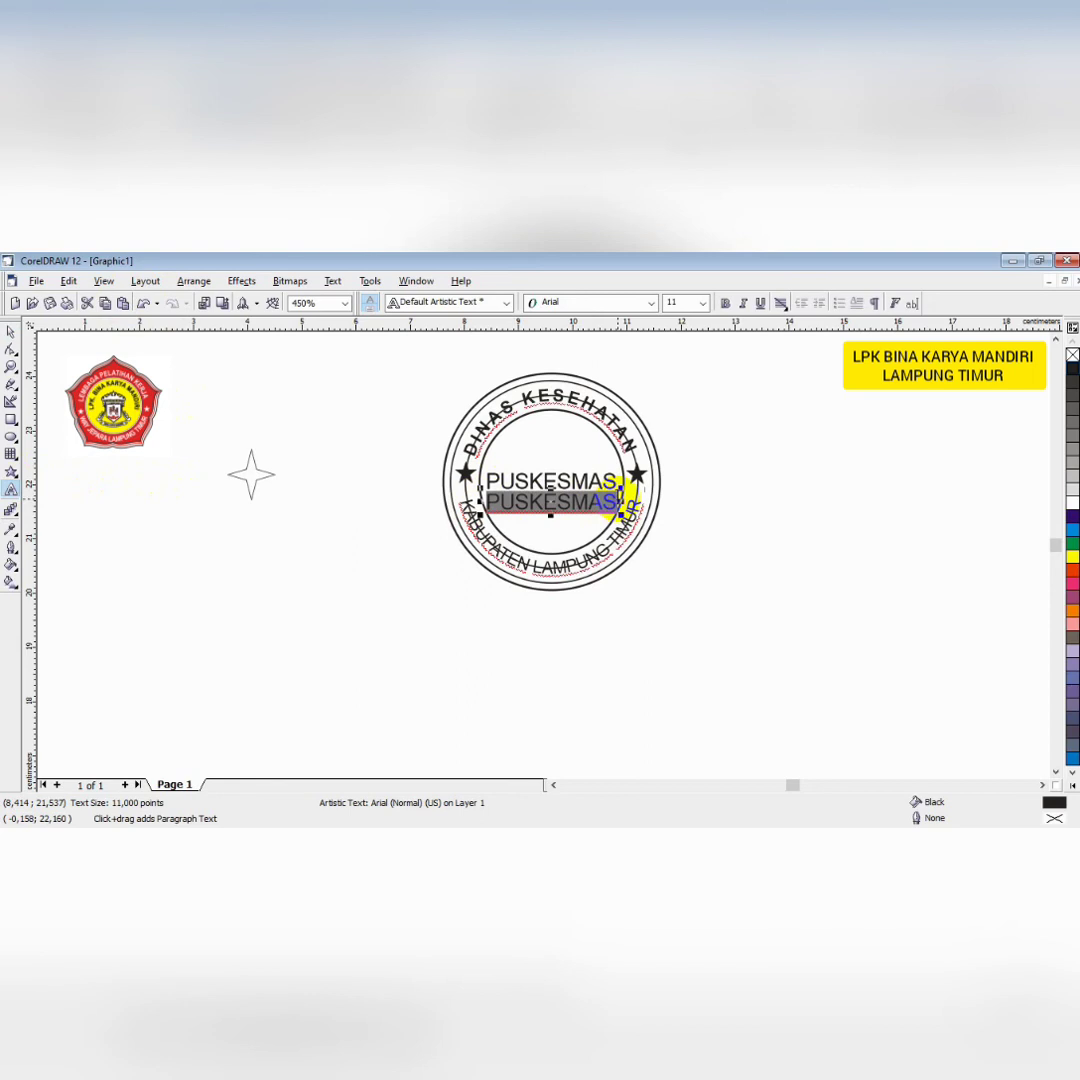
pyautogui.write('WAY jl')
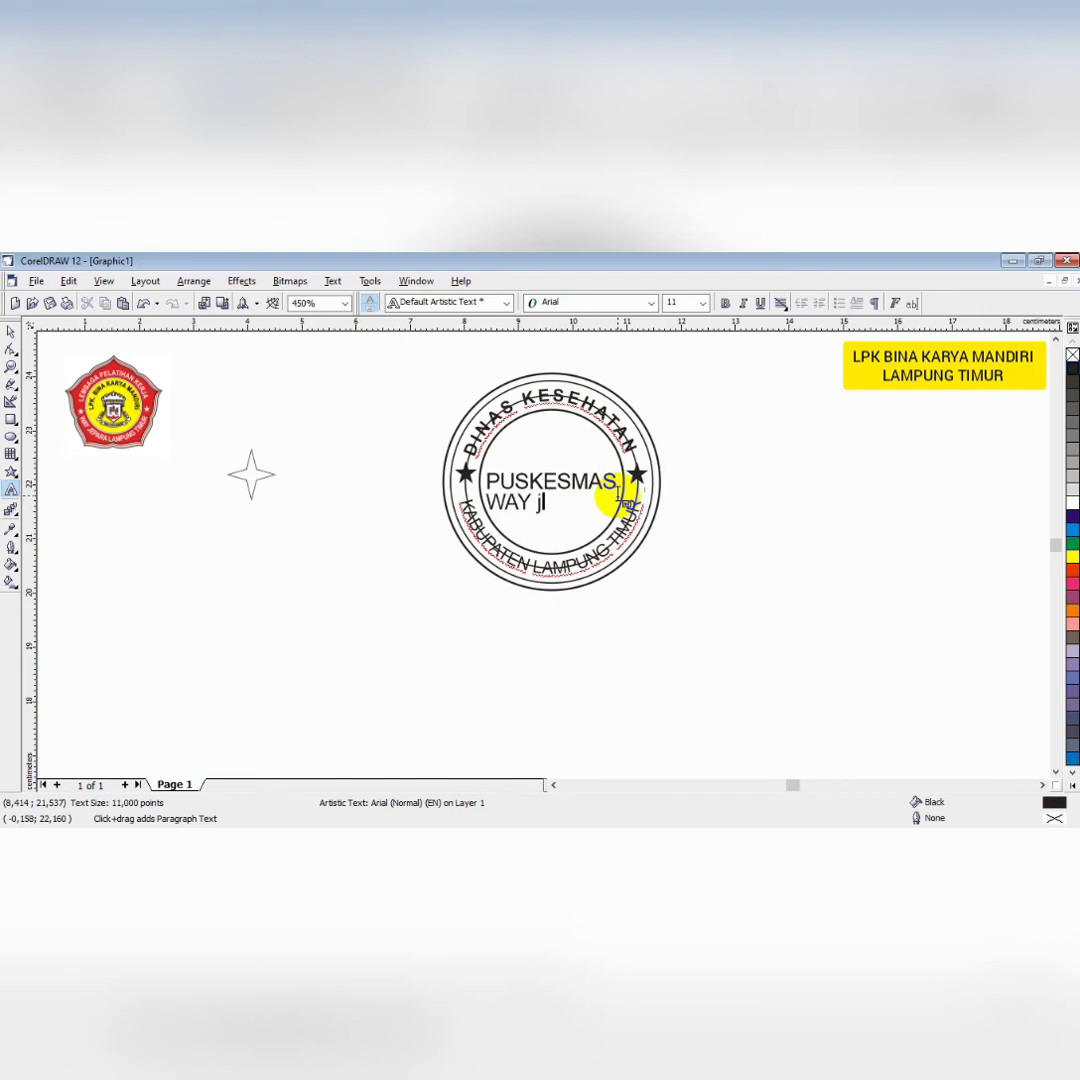
pyautogui.write('PARA')
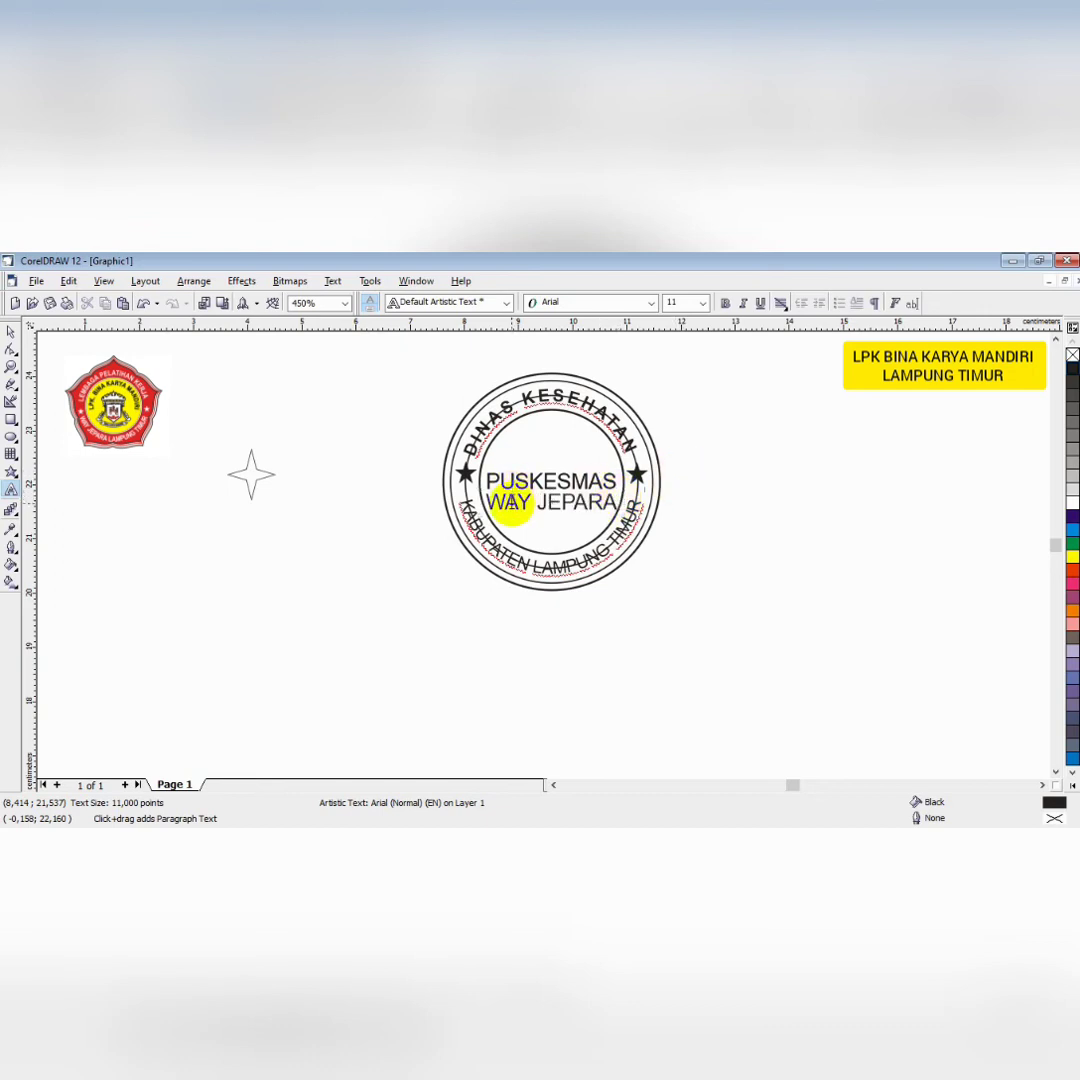
# Set the WAY JEPARA line to font size 9
pyautogui.keyDown('shift'); pyautogui.click(488, 502); pyautogui.keyUp('shift')
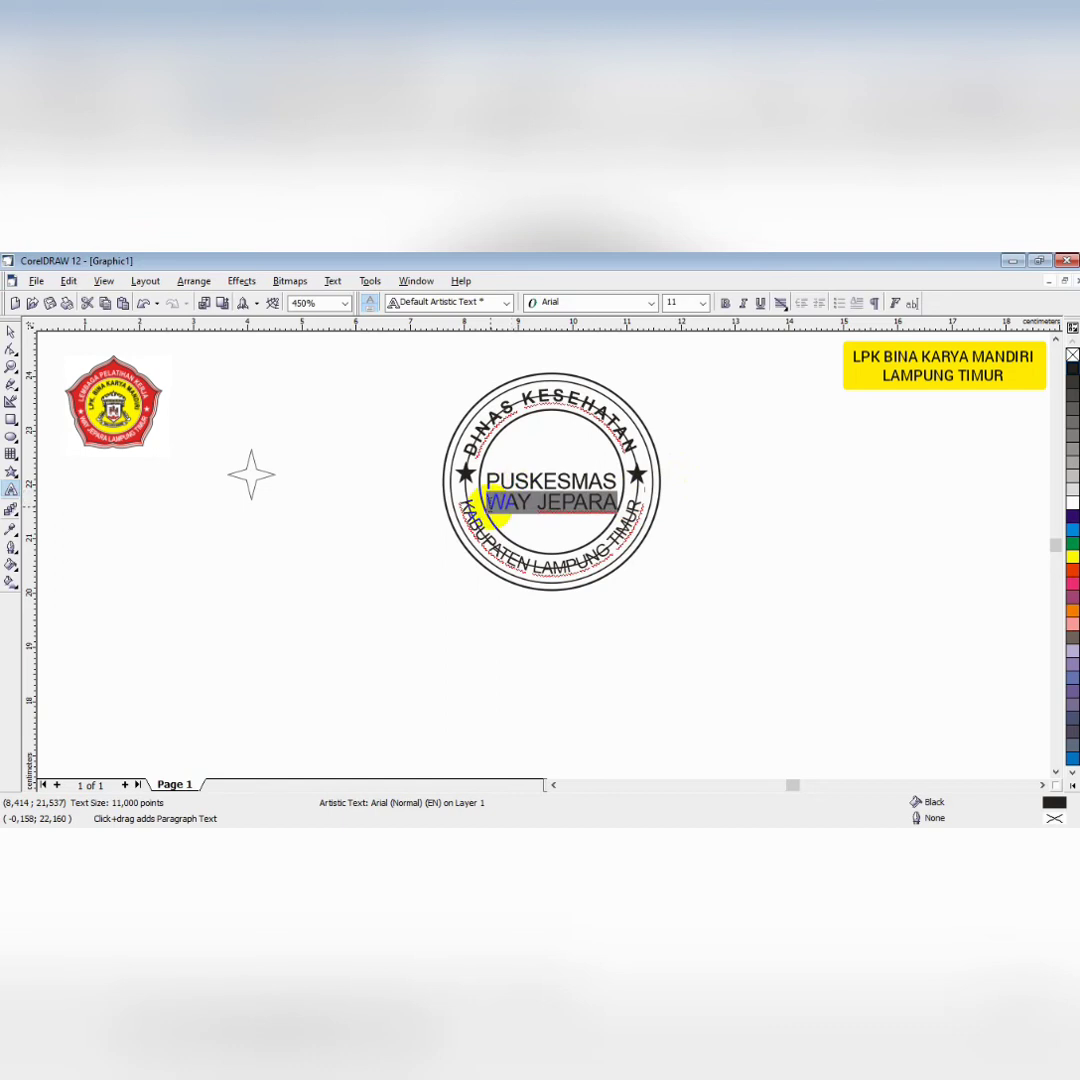
pyautogui.click(703, 302)
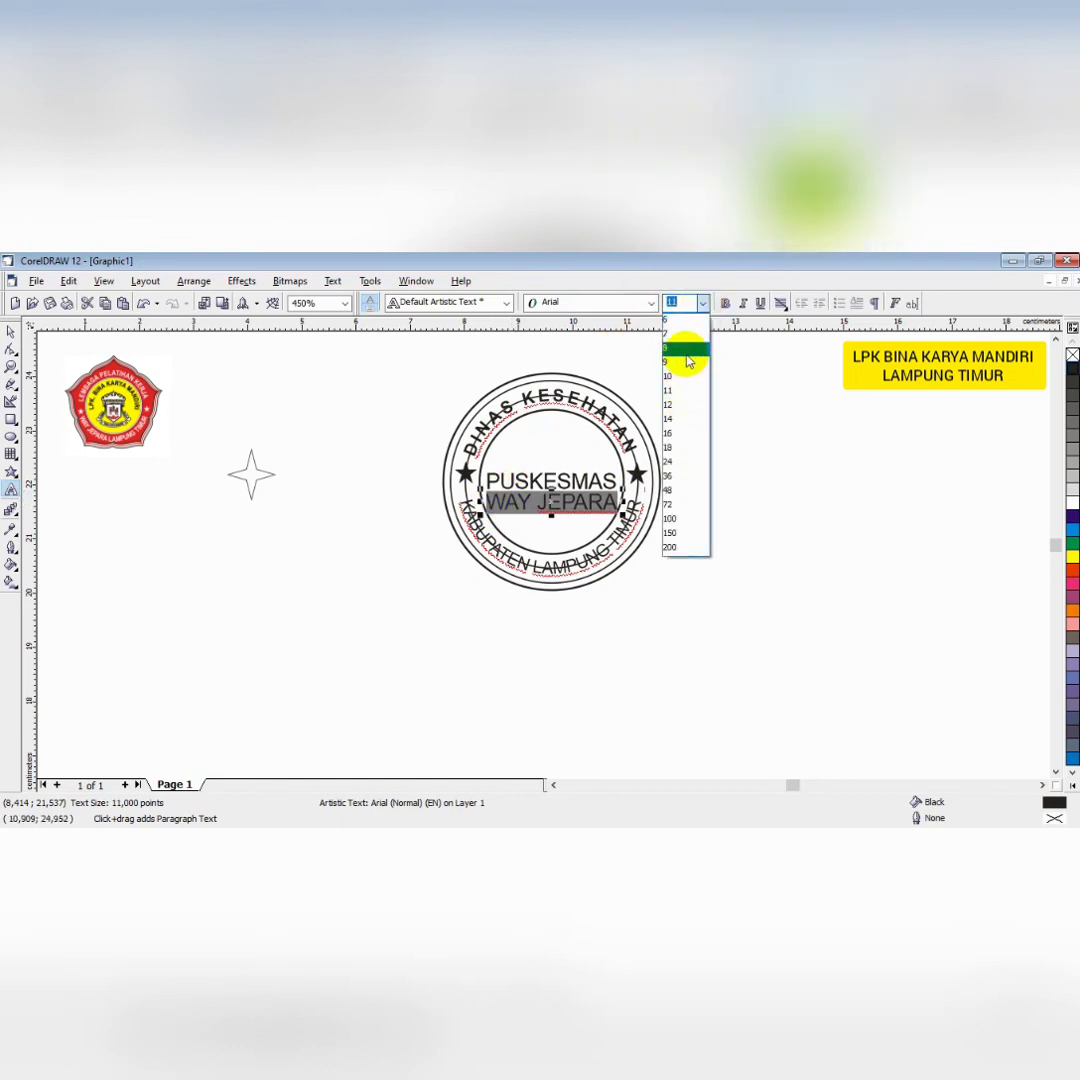
pyautogui.click(686, 364)
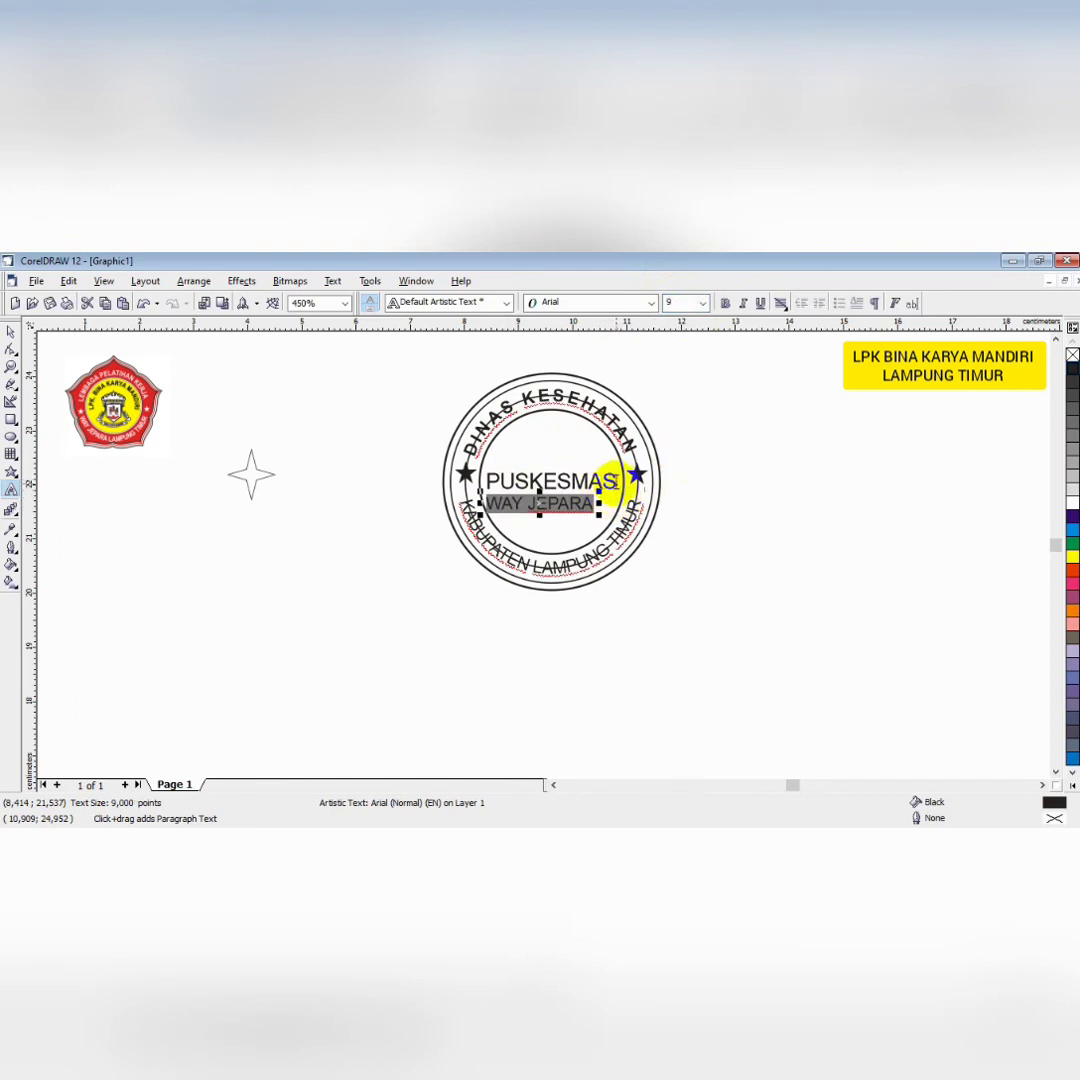
# Set the topmost PUSKESMAS text in the inner circle to font size 10 and make it bold
pyautogui.moveTo(612, 482); pyautogui.dragTo(490, 482)
pyautogui.click(703, 302)
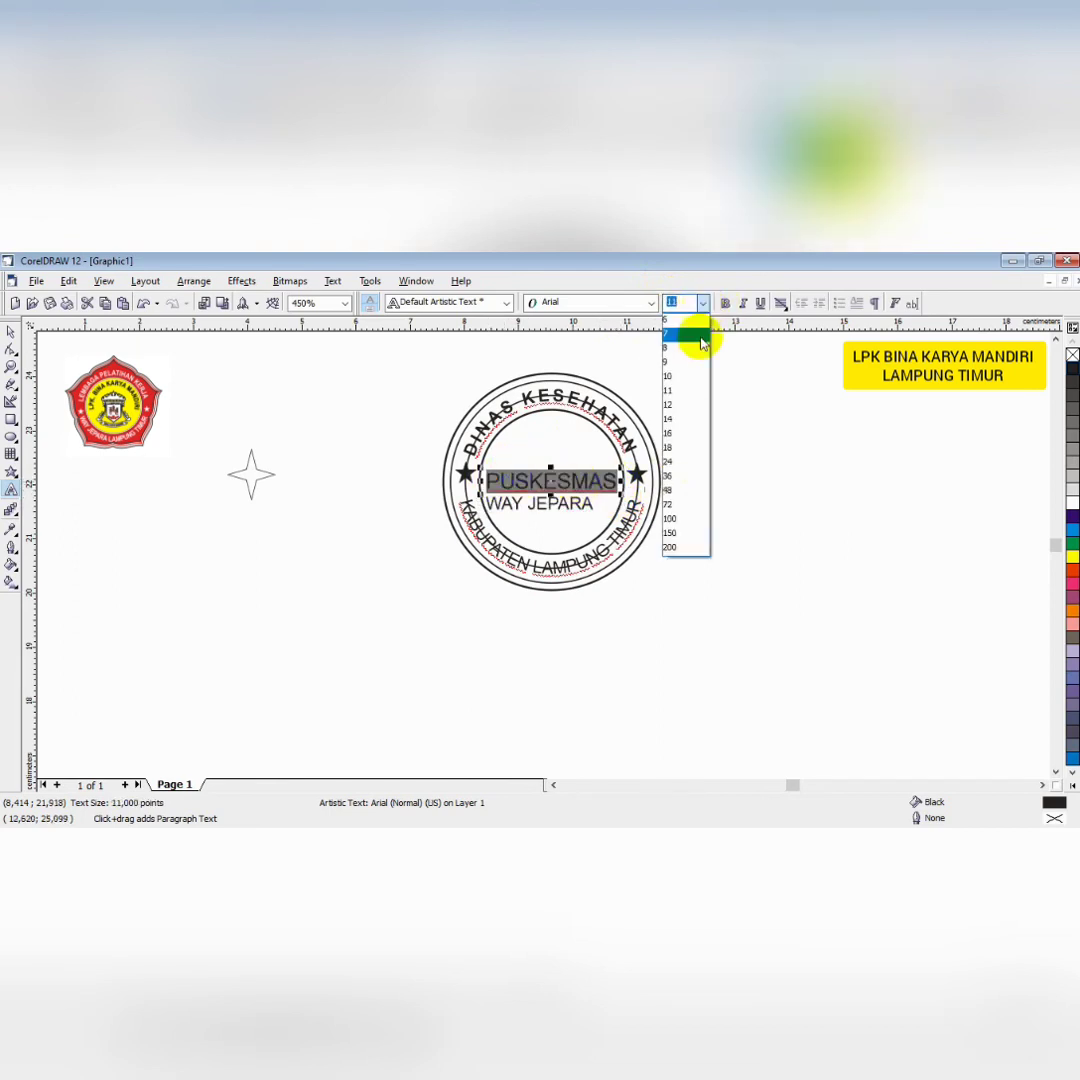
pyautogui.click(686, 376)
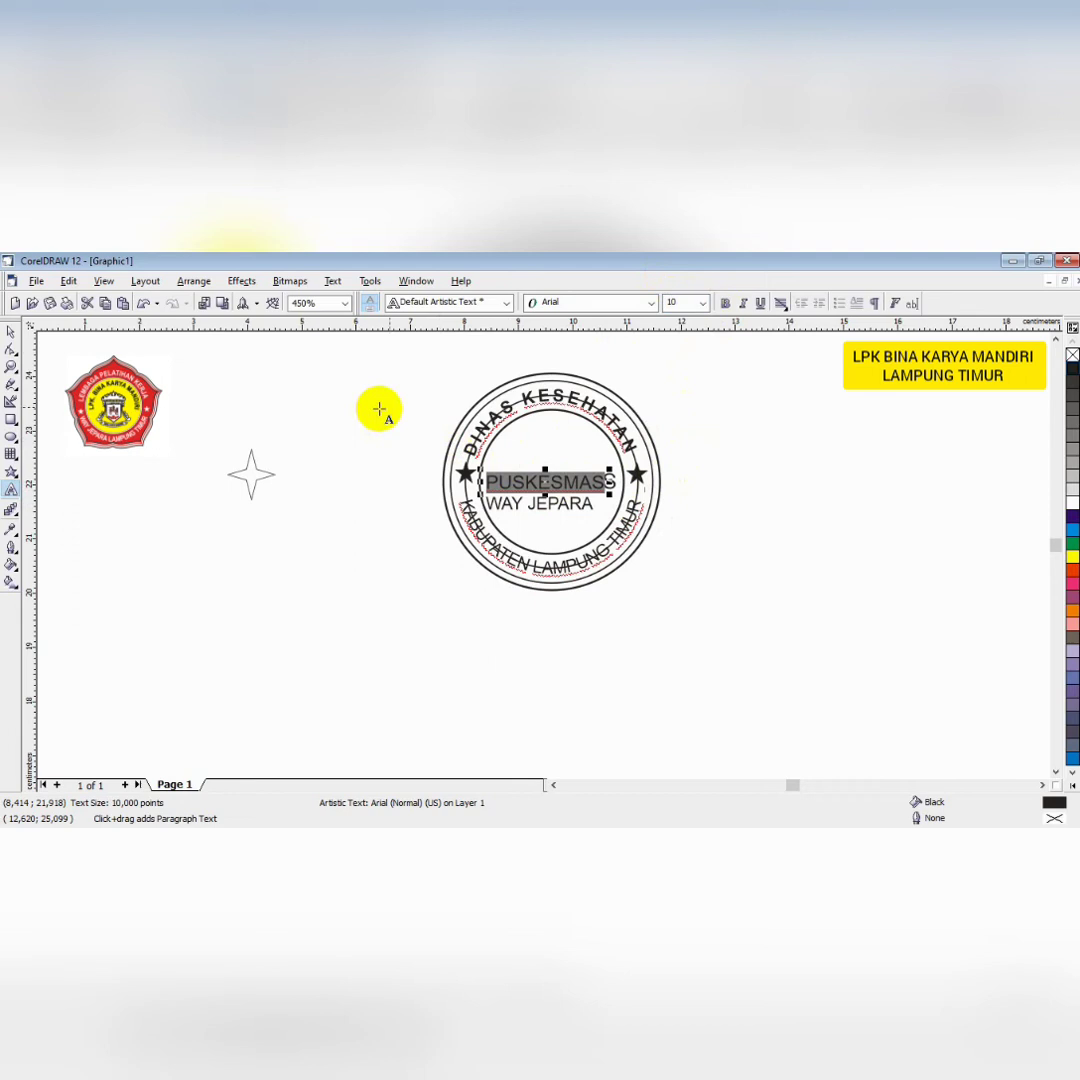
pyautogui.click(725, 304)
pyautogui.click(745, 470)
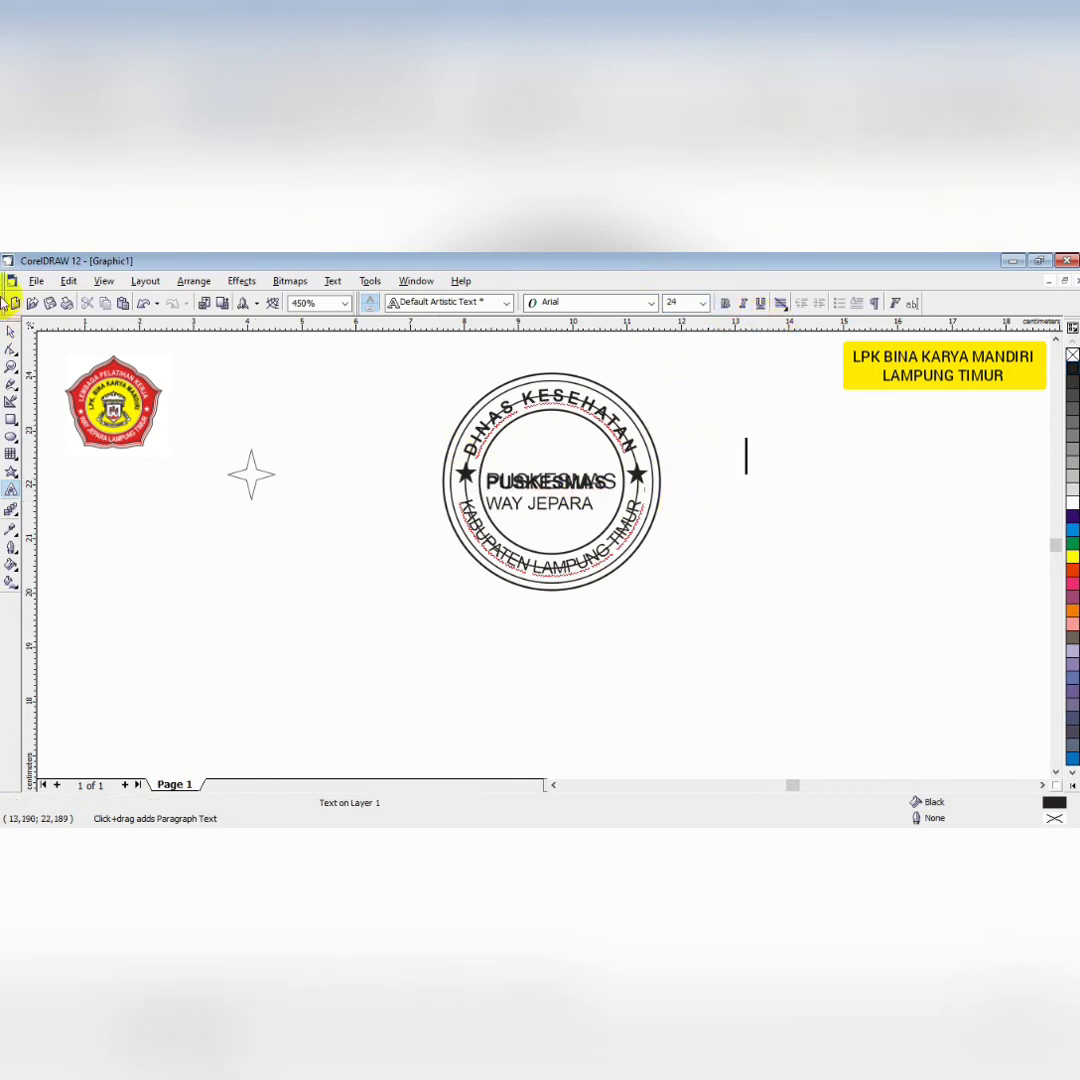
# Delete the surplus non-bold PUSKESMAS text that overlaps the bold one
pyautogui.click(10, 331)
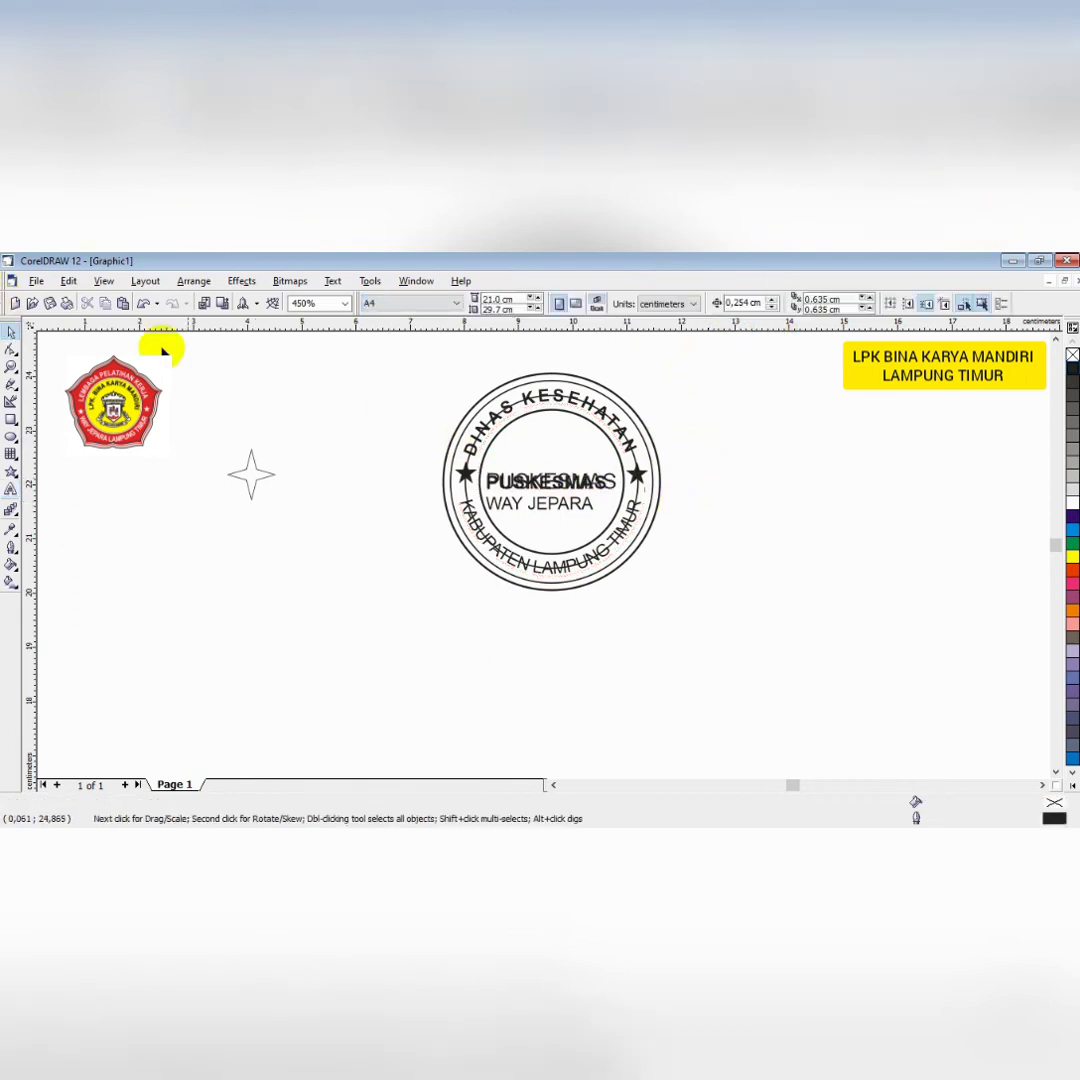
pyautogui.click(612, 486)
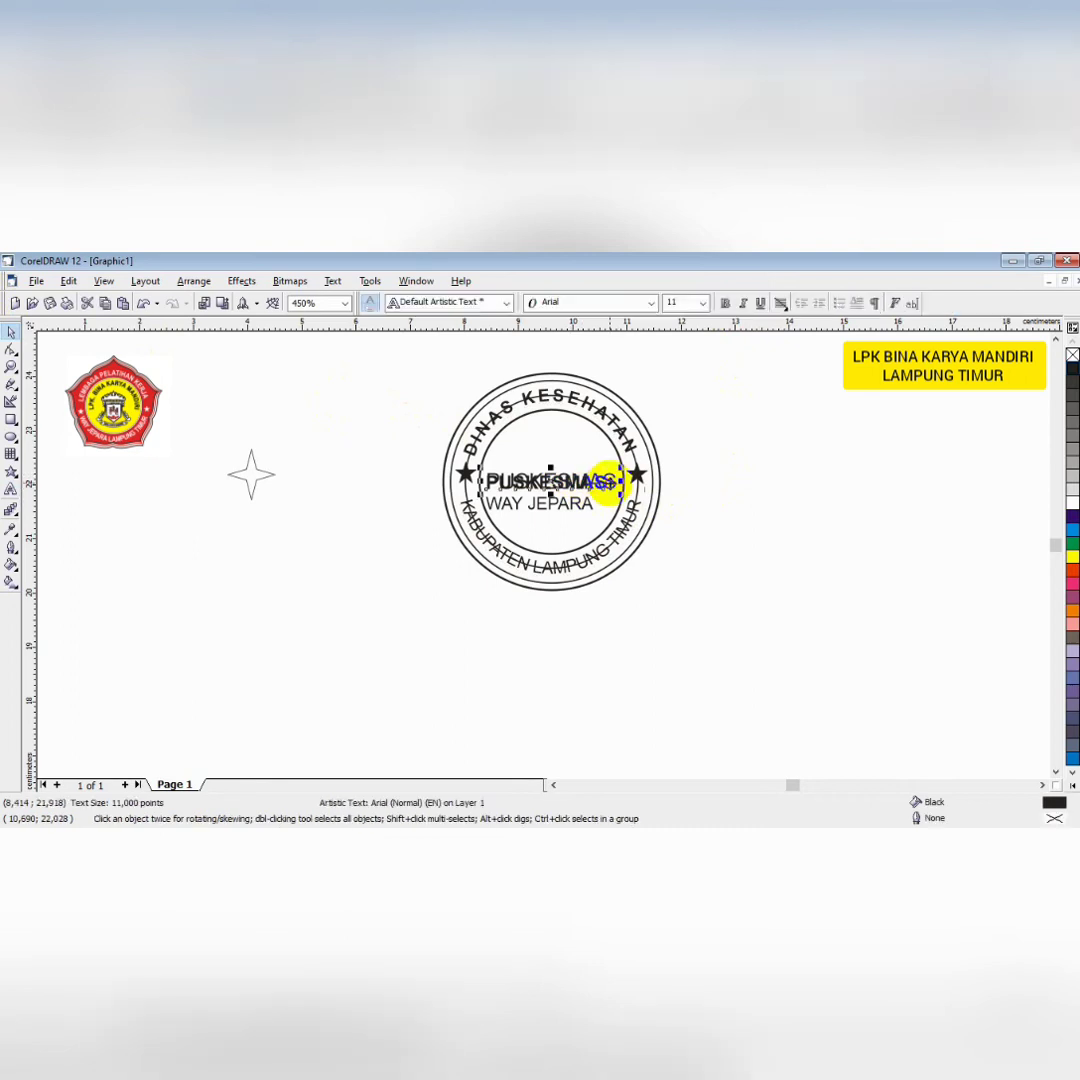
pyautogui.click(725, 461)
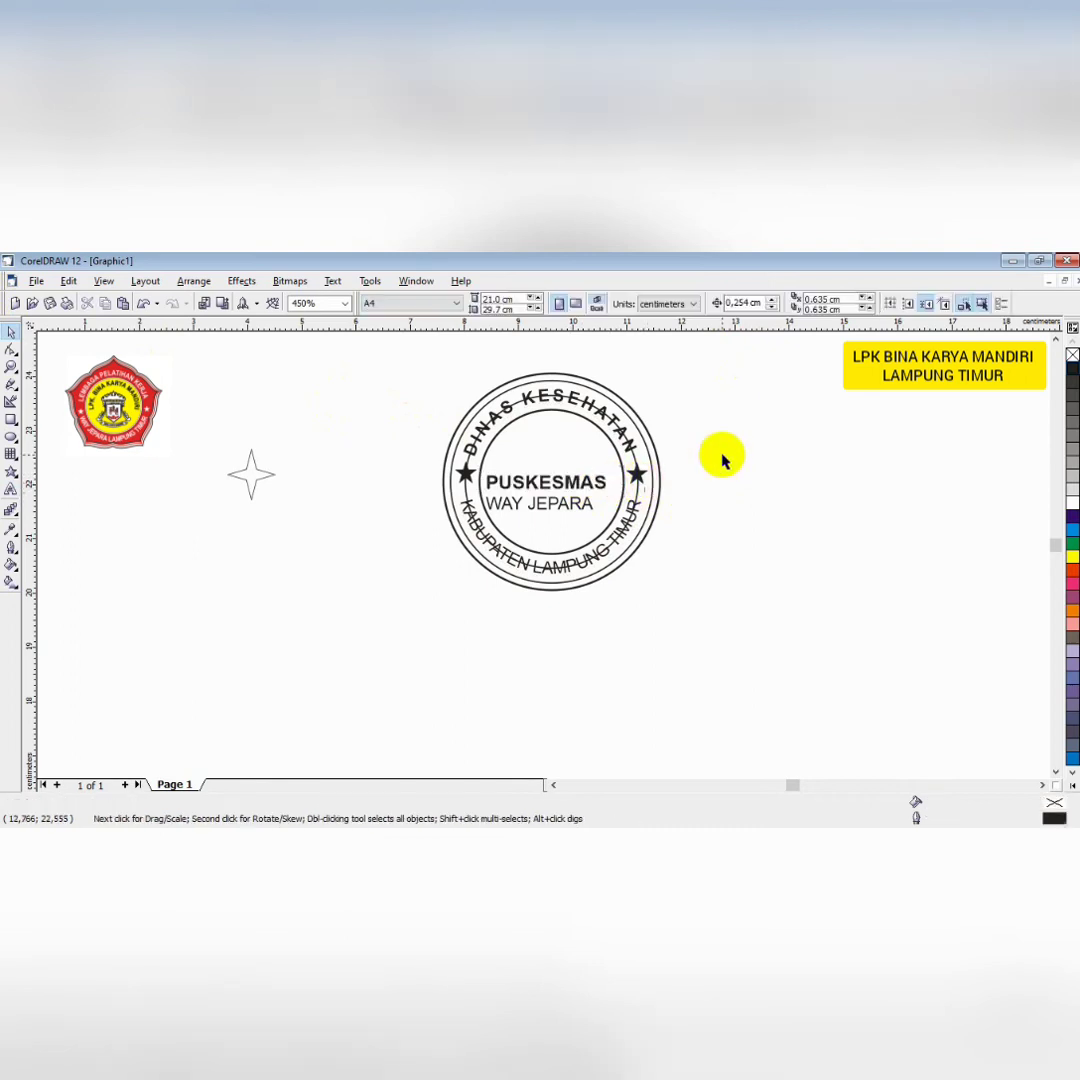
# Make the WAY JEPARA line bold and leave it selected
pyautogui.click(570, 508)
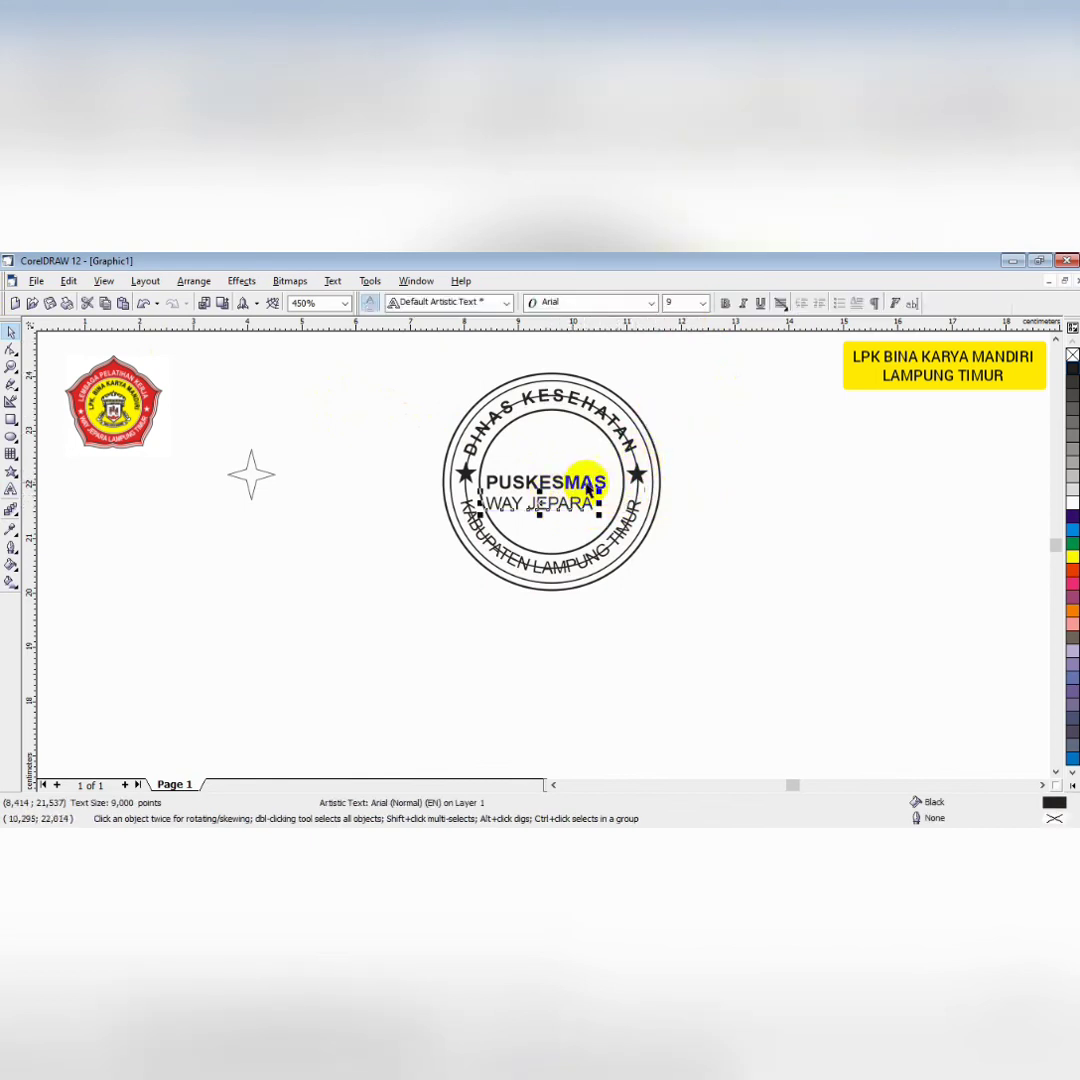
pyautogui.click(725, 303)
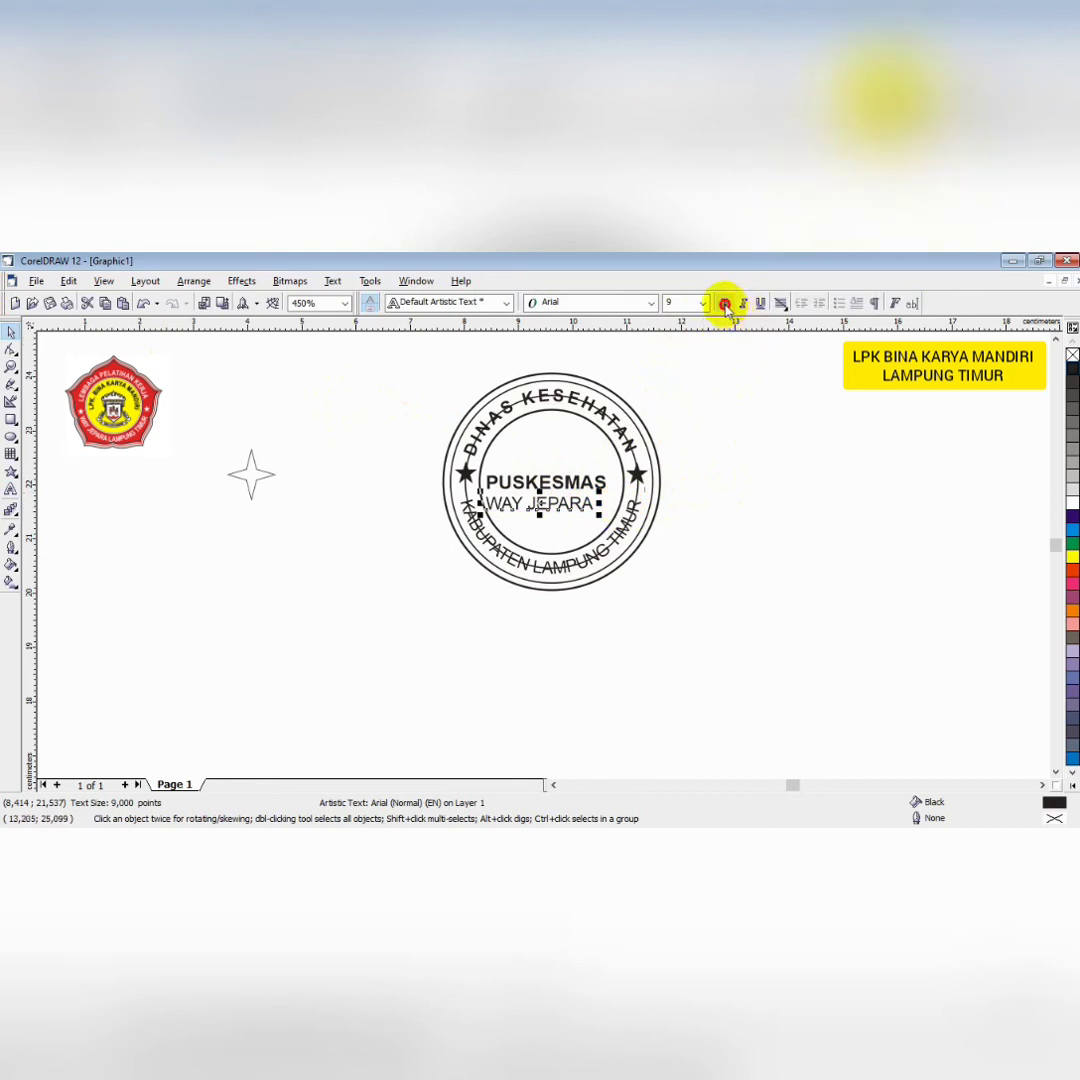
pyautogui.click(779, 487)
pyautogui.click(563, 507)
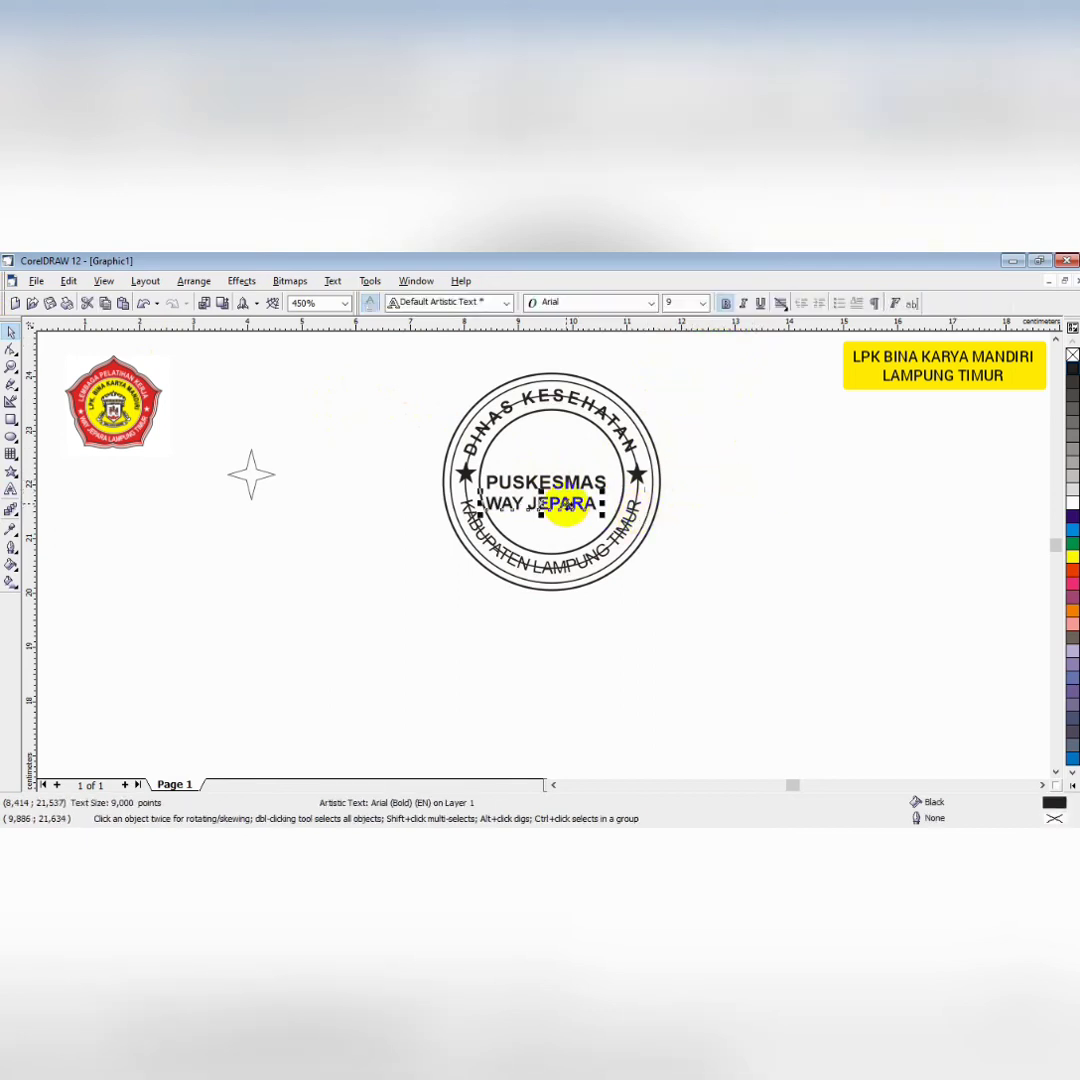
pyautogui.click(776, 550)
pyautogui.click(572, 513)
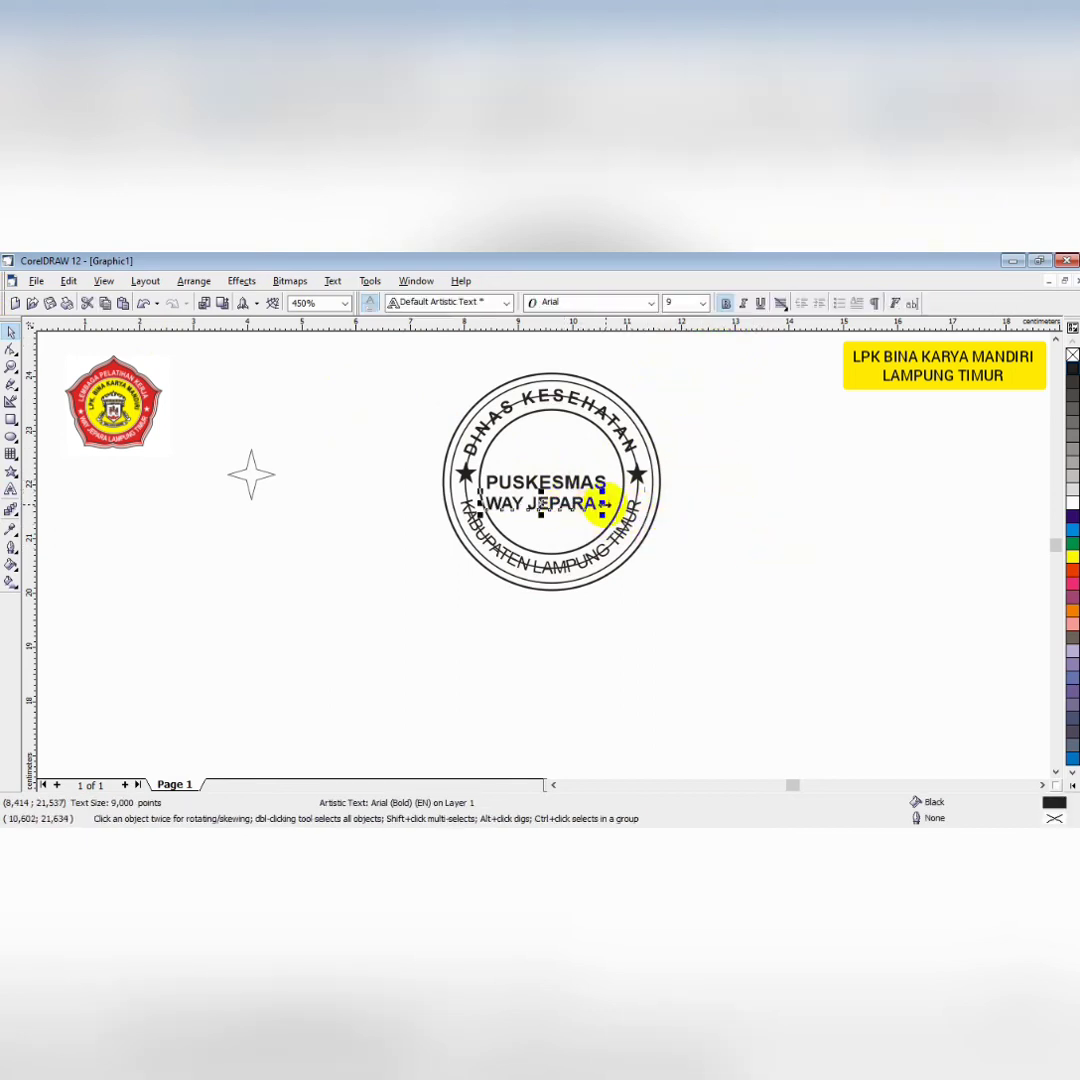
# Centre the PUSKESMAS and WAY JEPARA lines horizontally on the inner circle
pyautogui.moveTo(600, 474); pyautogui.dragTo(586, 478)
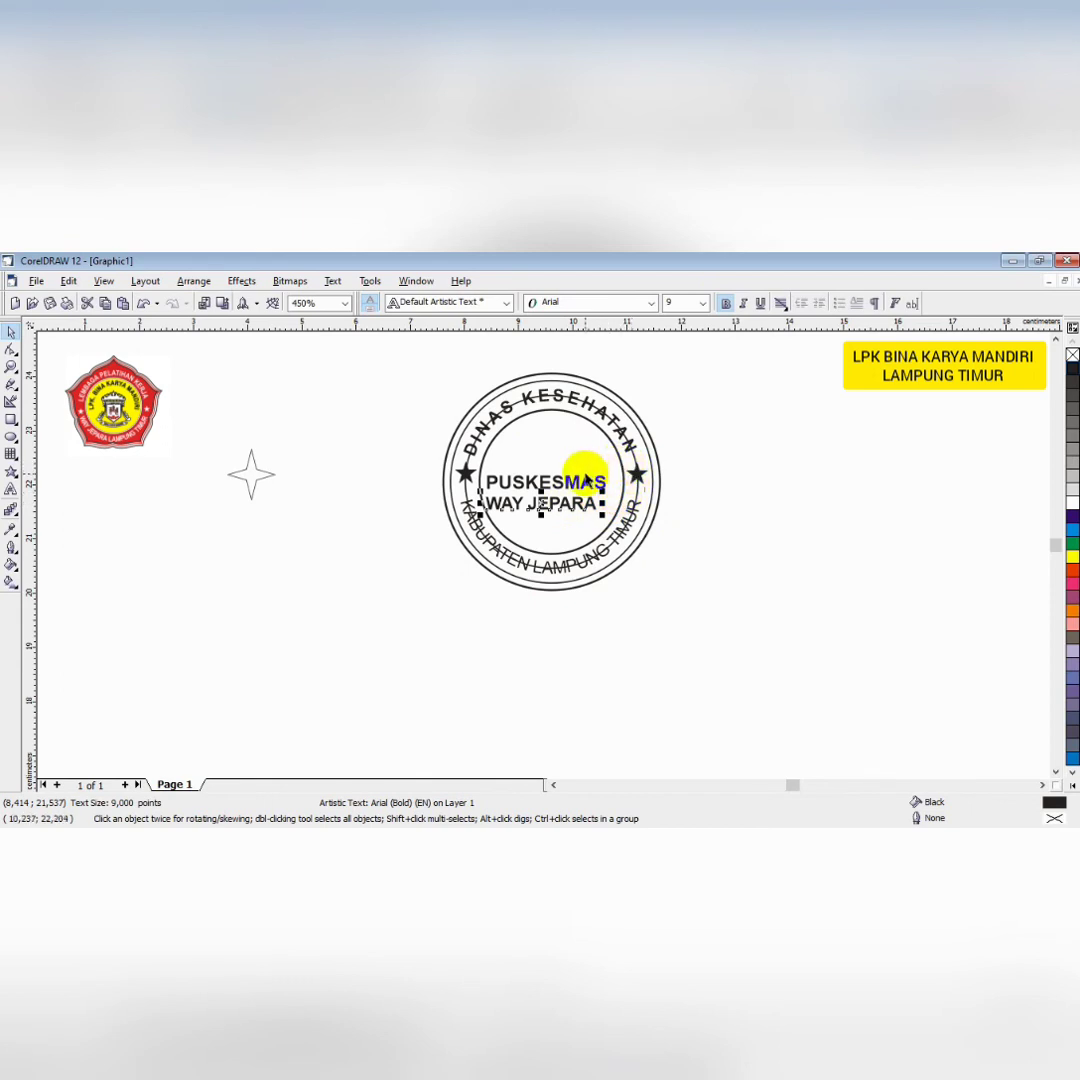
pyautogui.keyDown('shift'); pyautogui.click(575, 484); pyautogui.keyUp('shift')
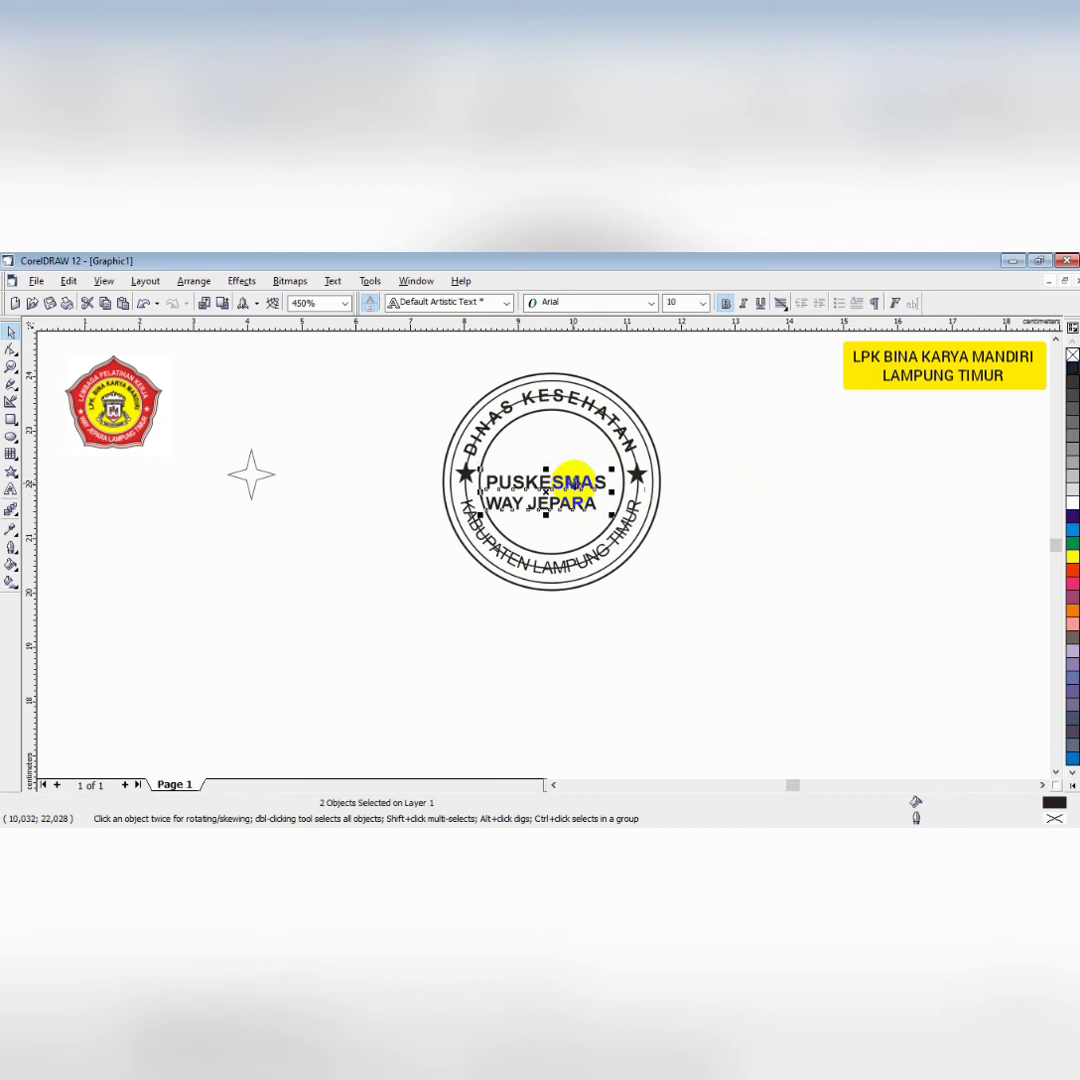
pyautogui.keyDown('shift'); pyautogui.click(594, 426); pyautogui.keyUp('shift')
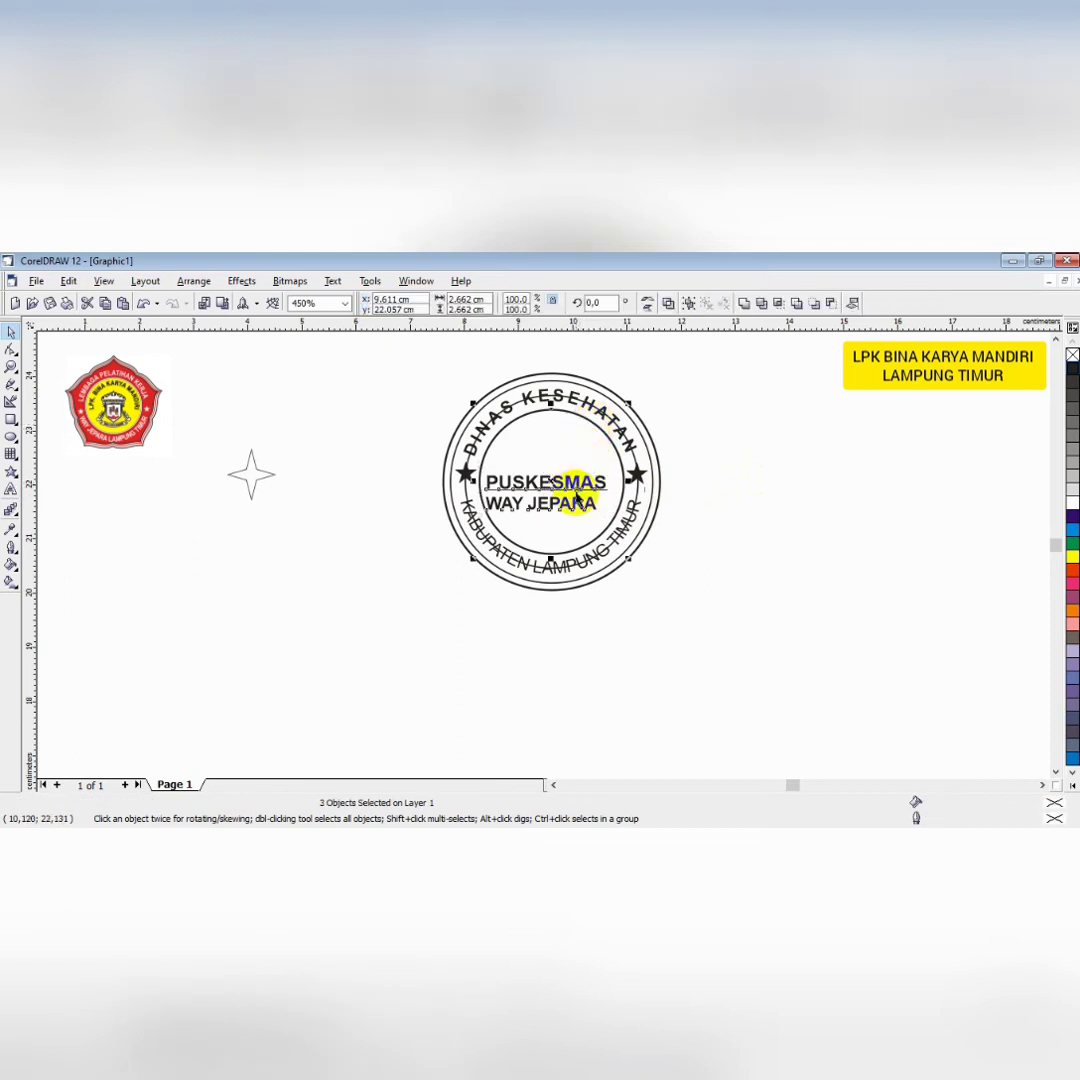
pyautogui.click(853, 304)
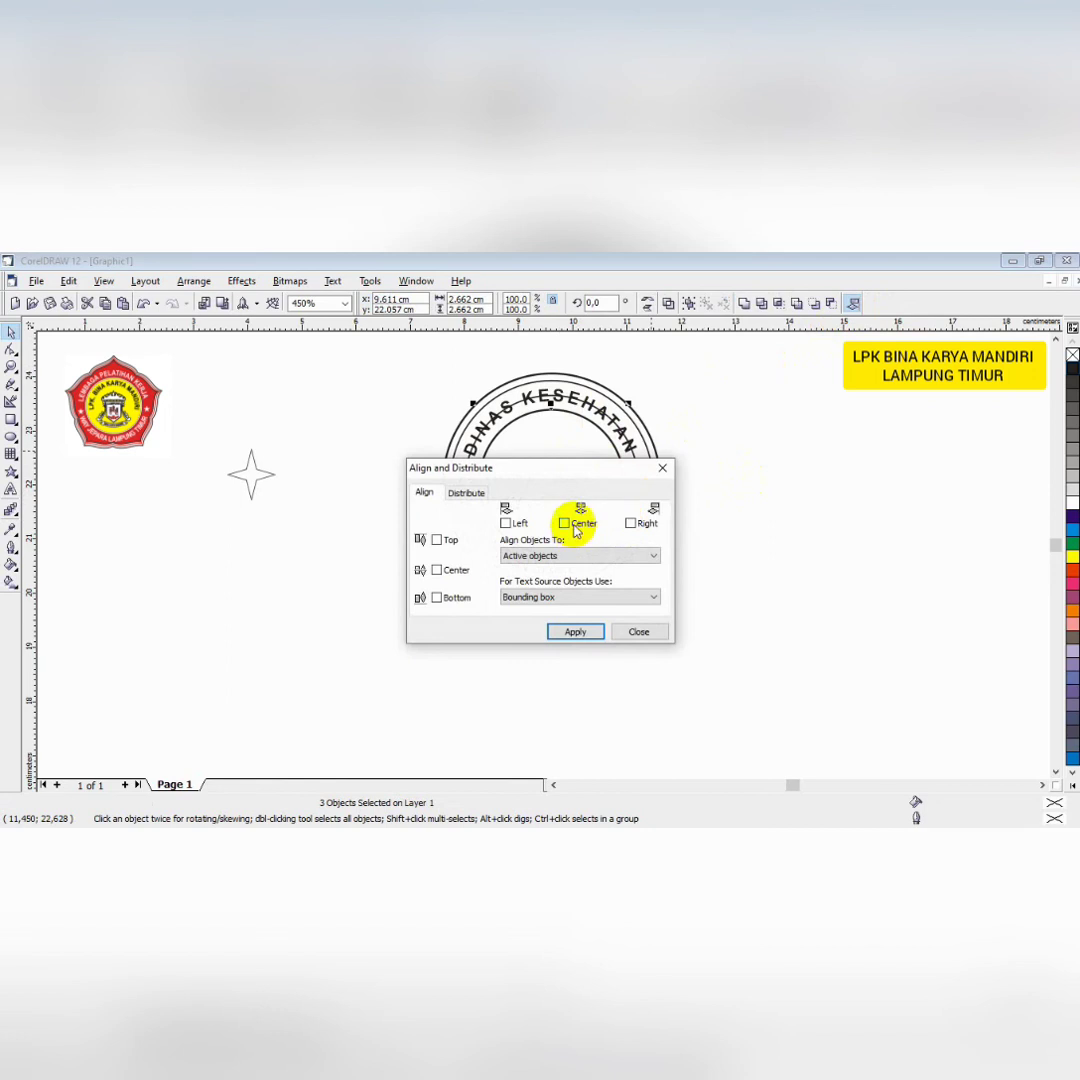
pyautogui.click(575, 632)
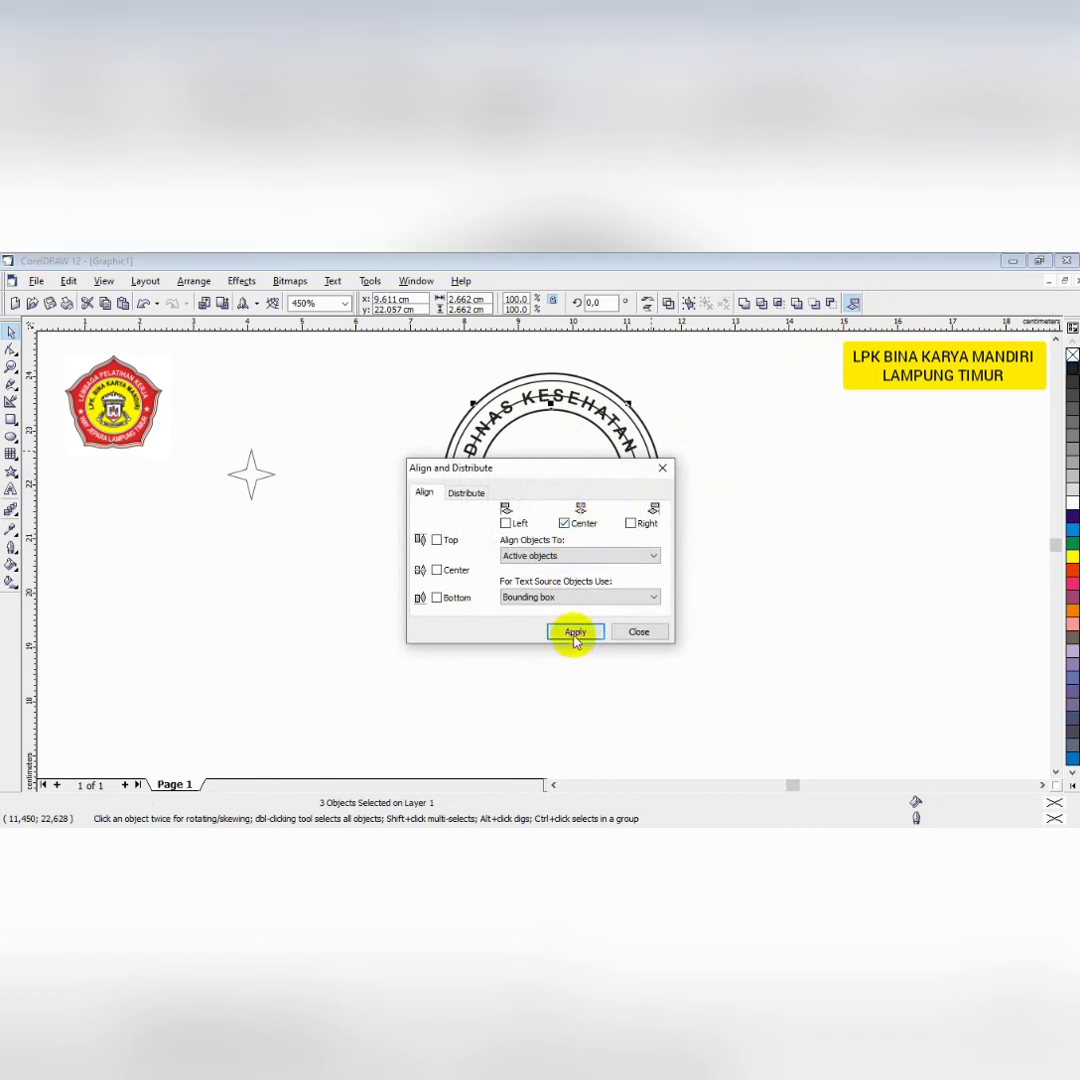
pyautogui.click(642, 633)
pyautogui.click(767, 547)
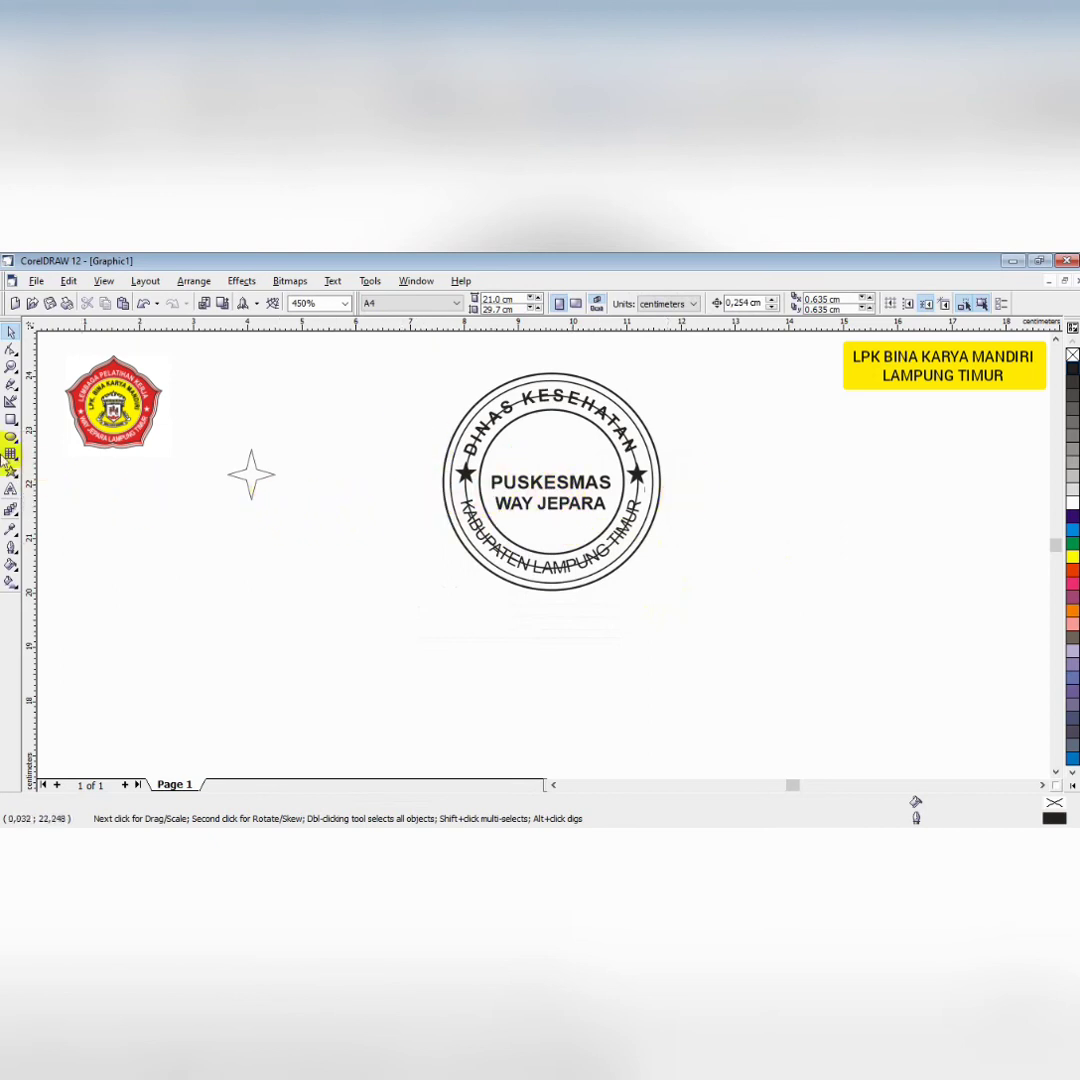
# Draw a rectangle about 2.66 cm wide and 0.83 cm high beside the stamp and give it a 1.0 pt outline
pyautogui.click(12, 420)
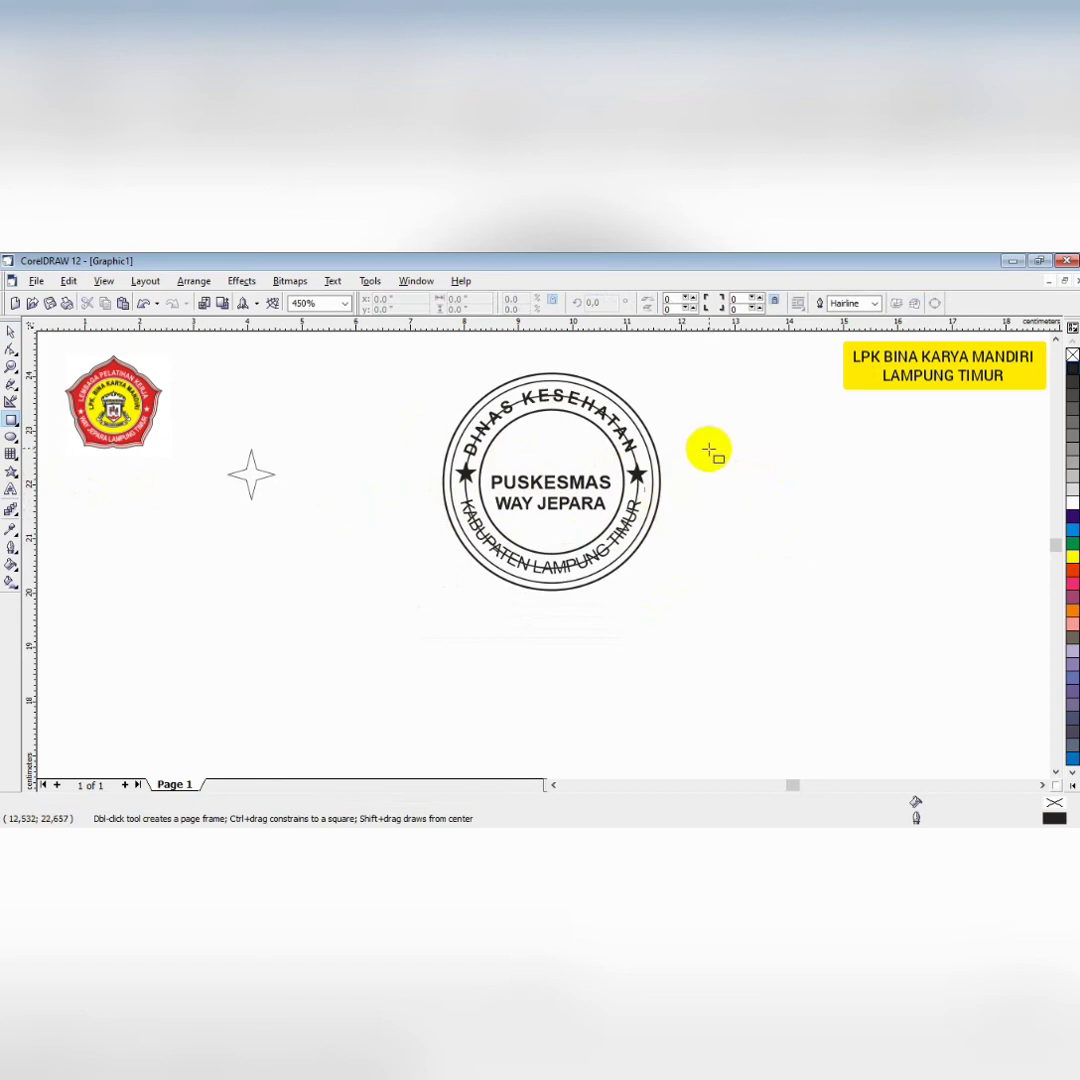
pyautogui.moveTo(708, 447); pyautogui.dragTo(852, 492)
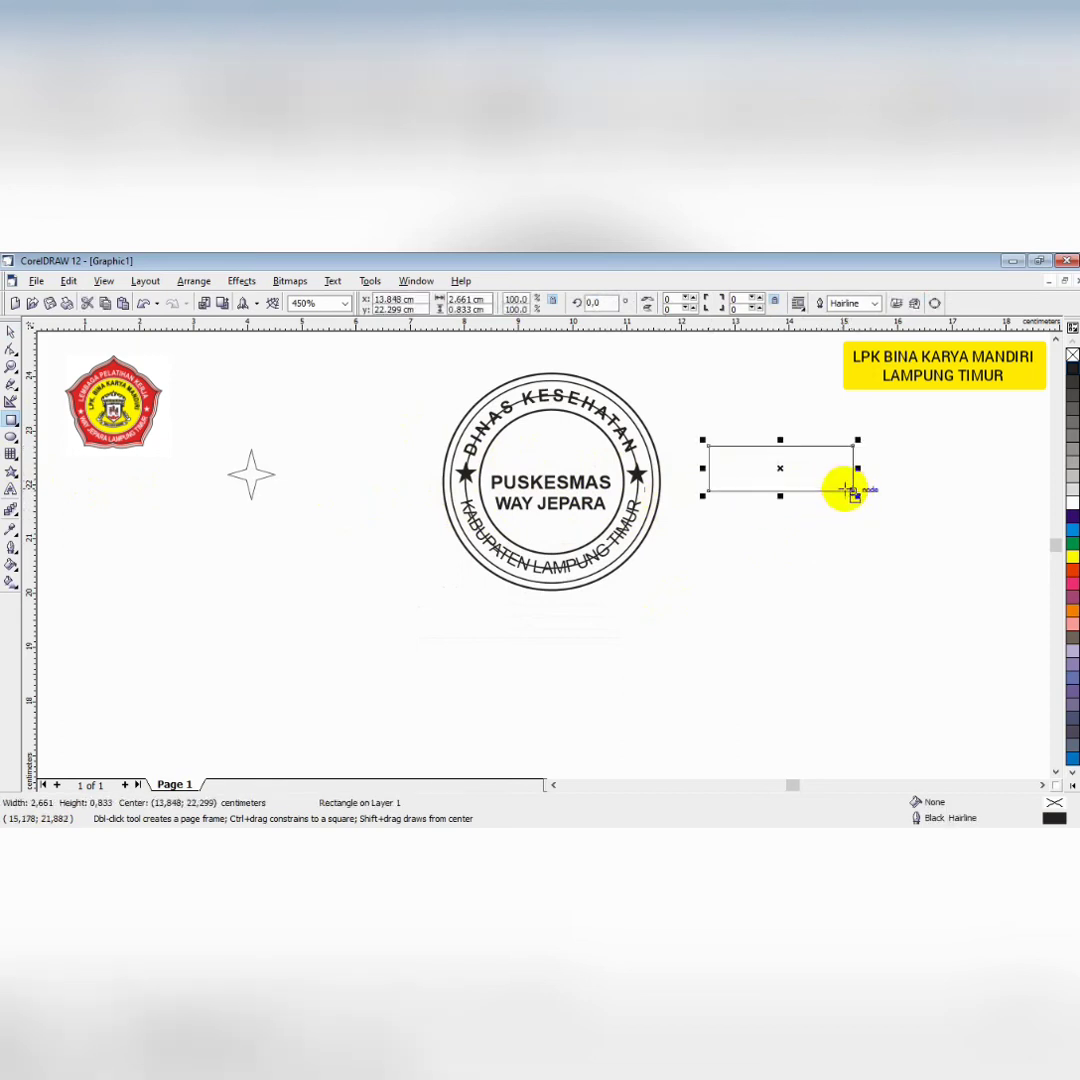
pyautogui.click(875, 304)
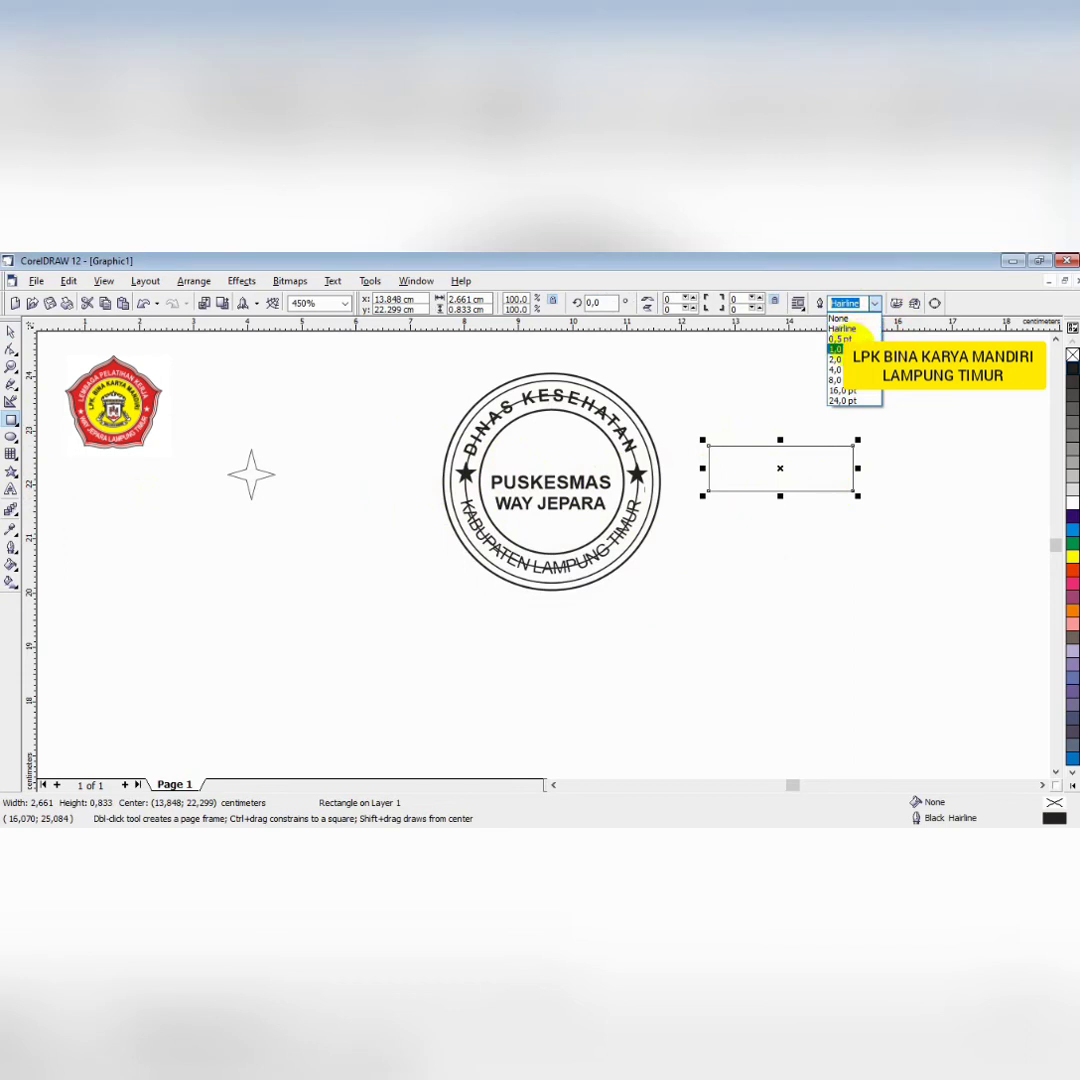
pyautogui.click(843, 348)
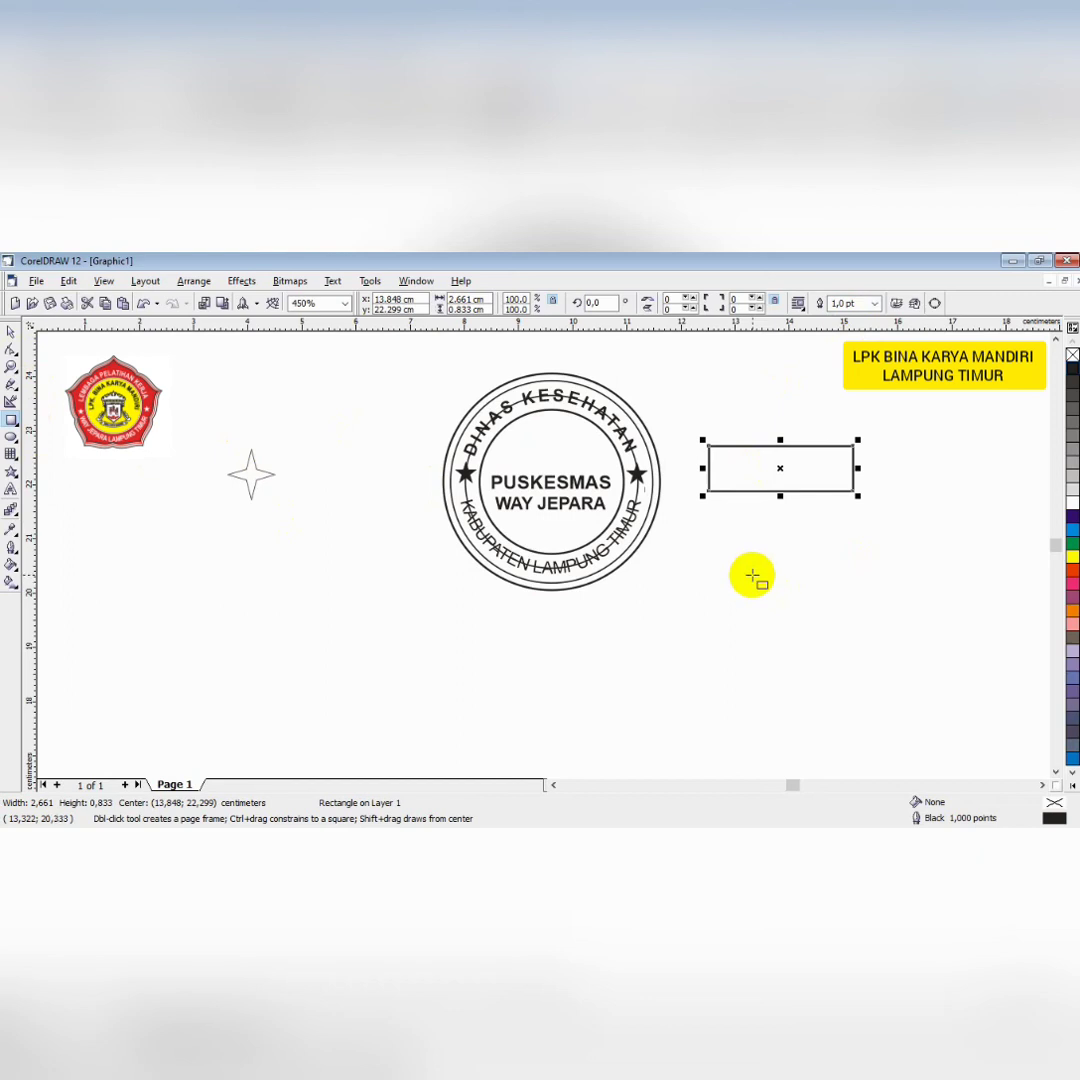
# Convert the rectangle to curves, break it at the upper-left corner and delete the upper nodes so only the bottom edge remains
pyautogui.hotkey('ctrl', 'q')
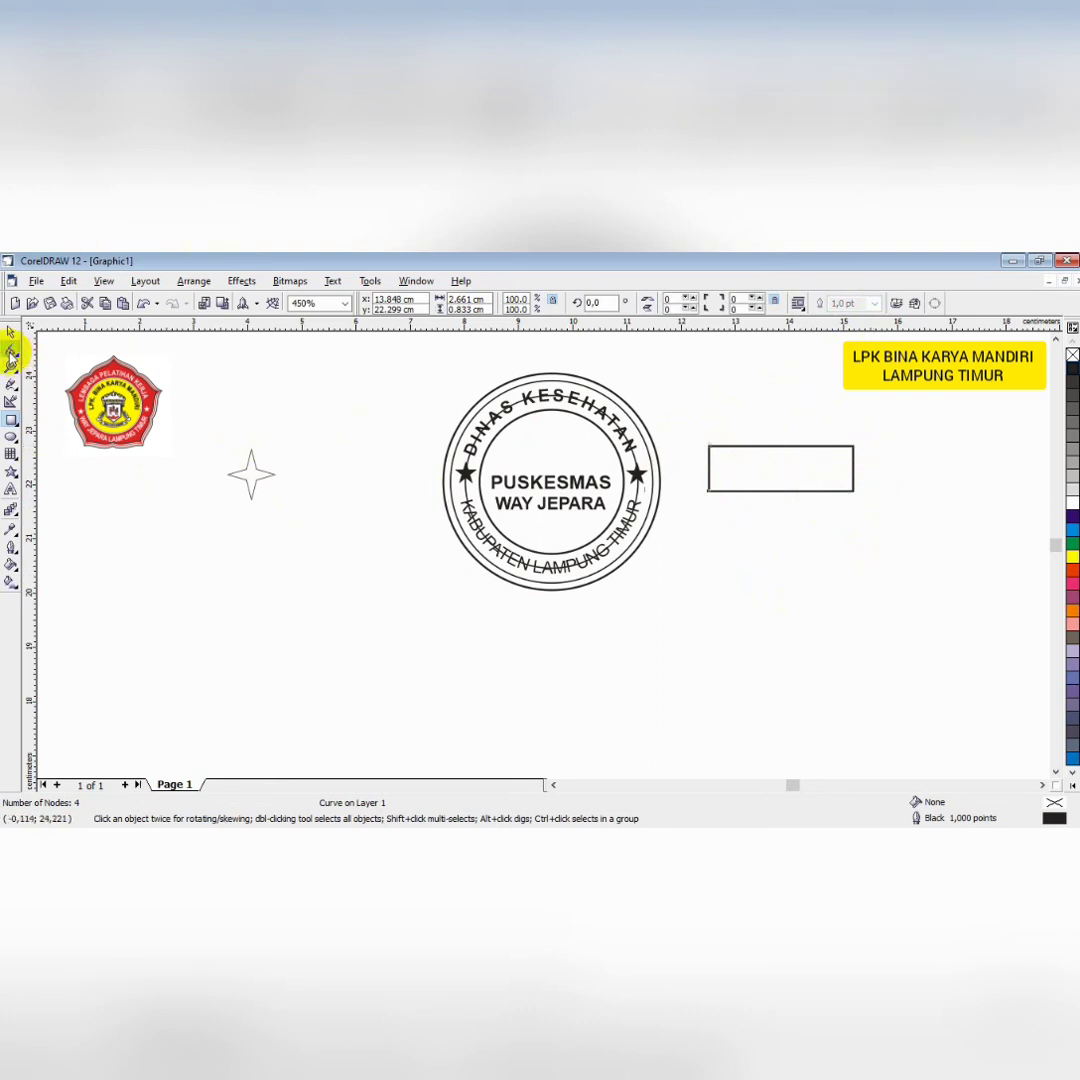
pyautogui.click(11, 350)
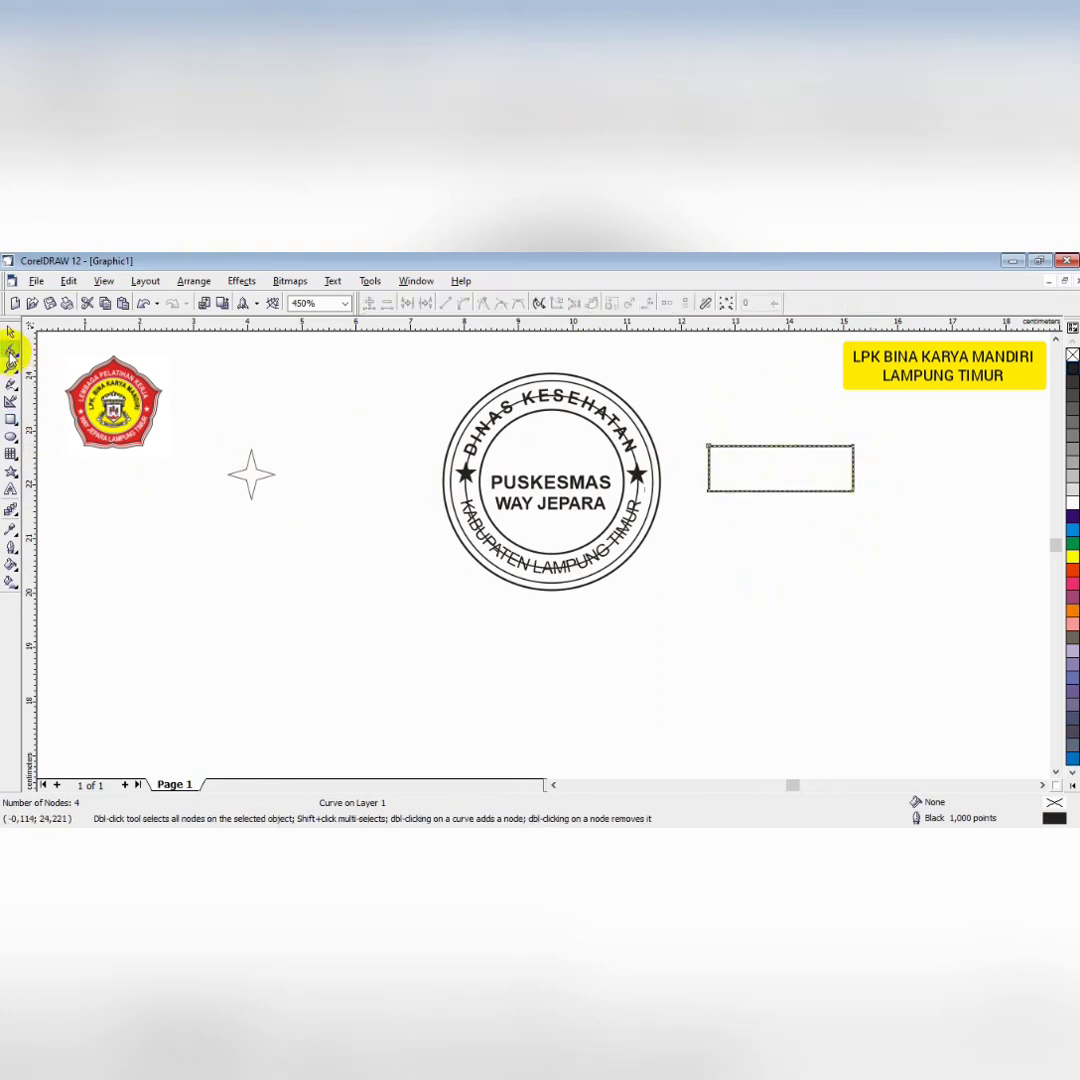
pyautogui.click(710, 448)
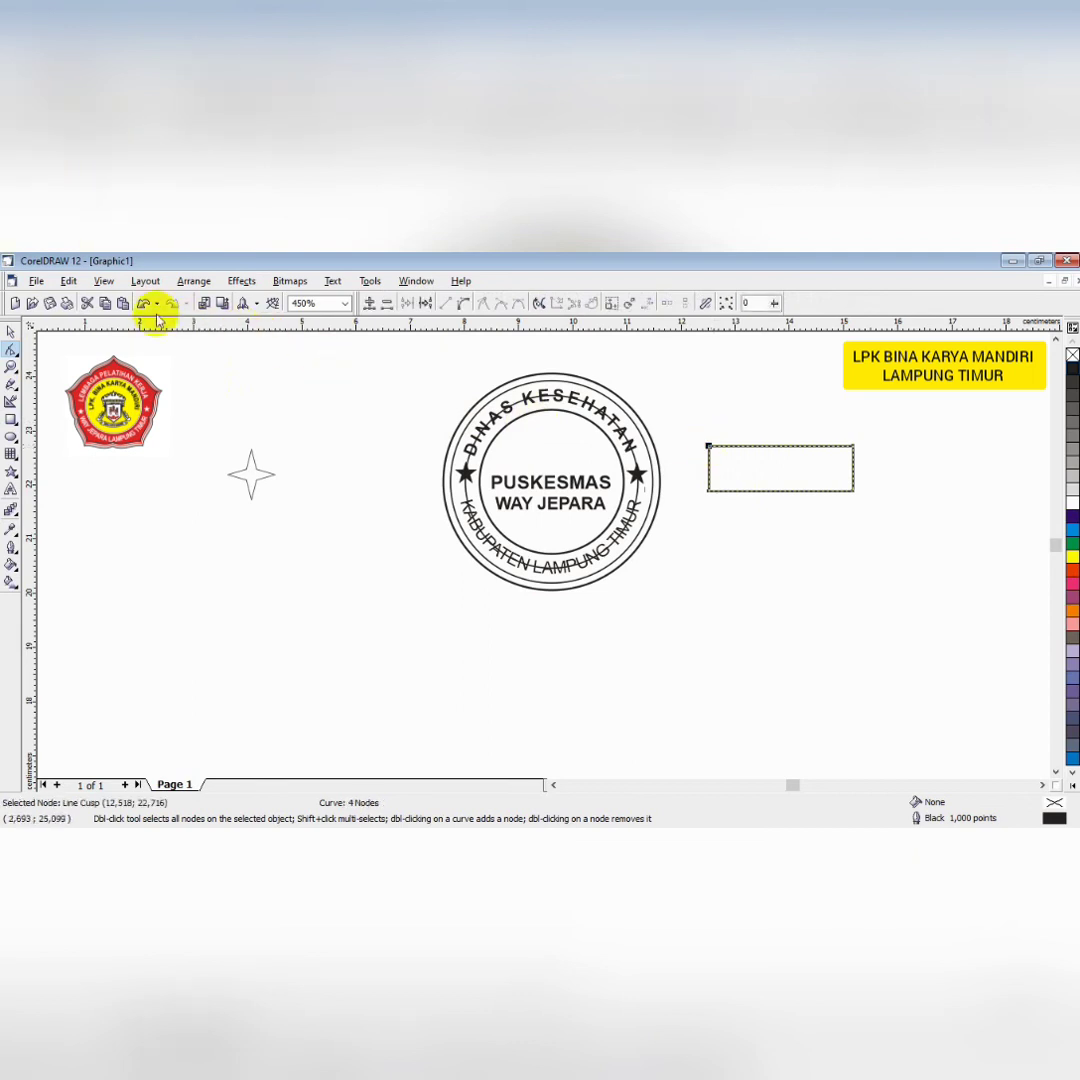
pyautogui.click(425, 304)
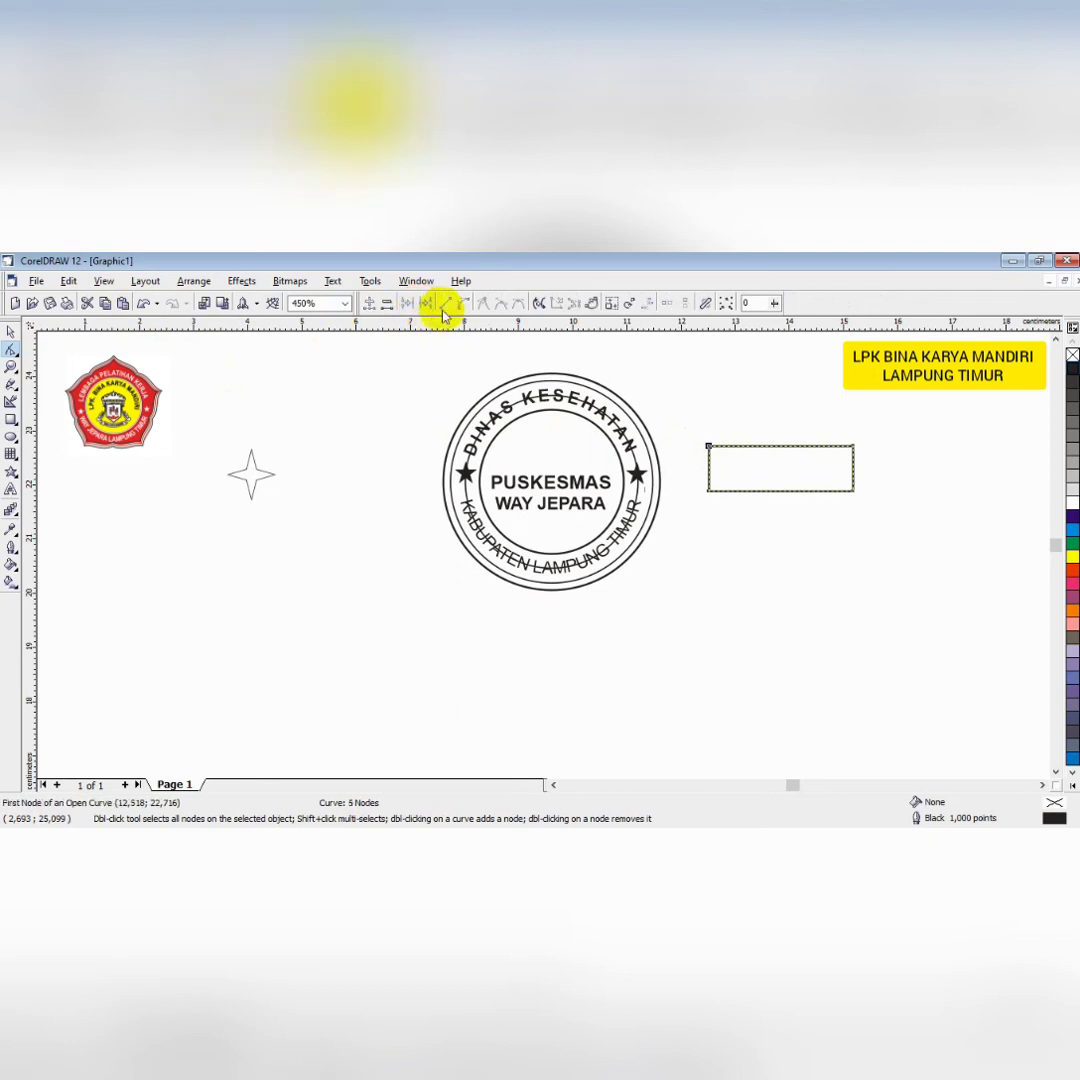
pyautogui.moveTo(688, 428); pyautogui.dragTo(866, 456)
pyautogui.click(387, 304)
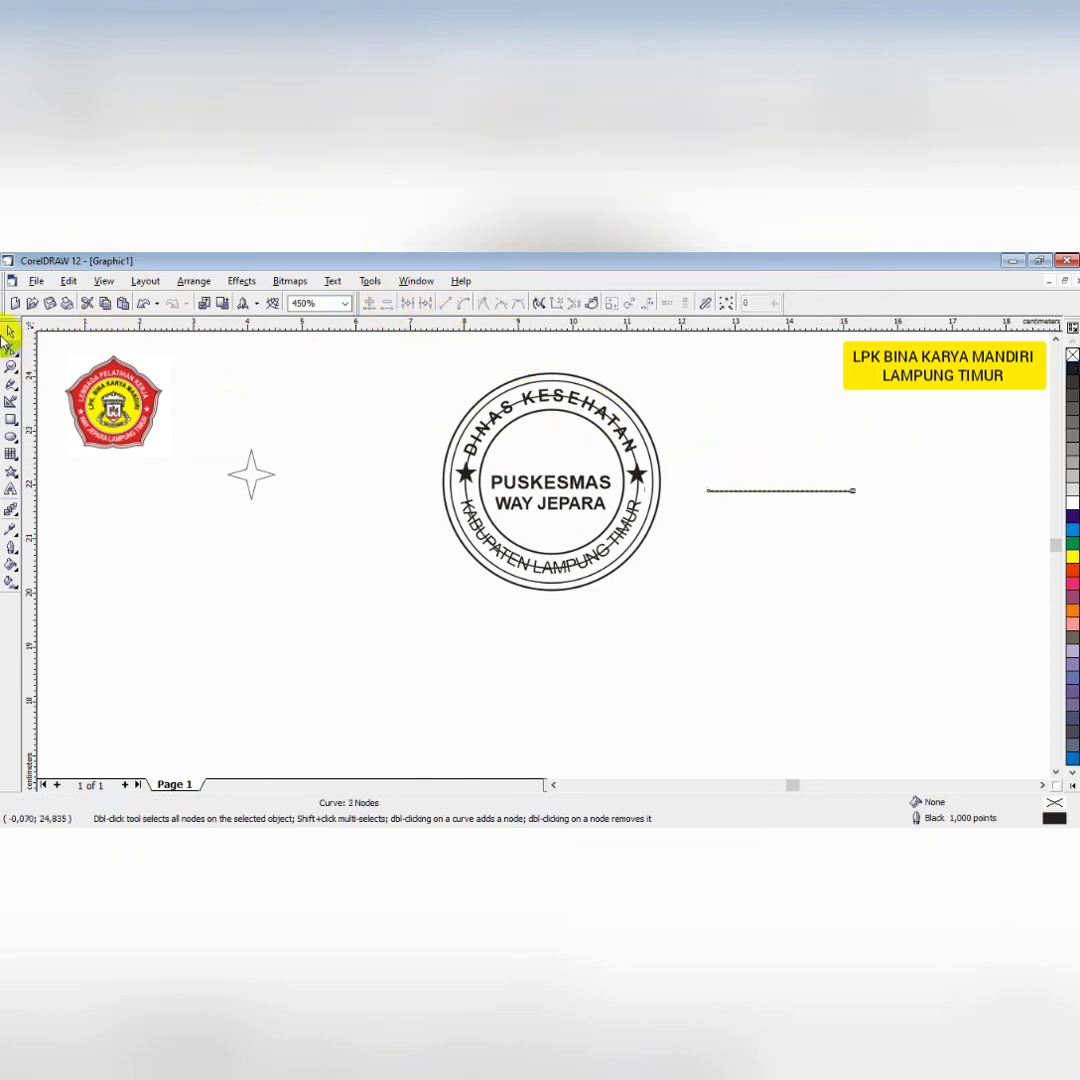
pyautogui.click(8, 333)
pyautogui.click(687, 410)
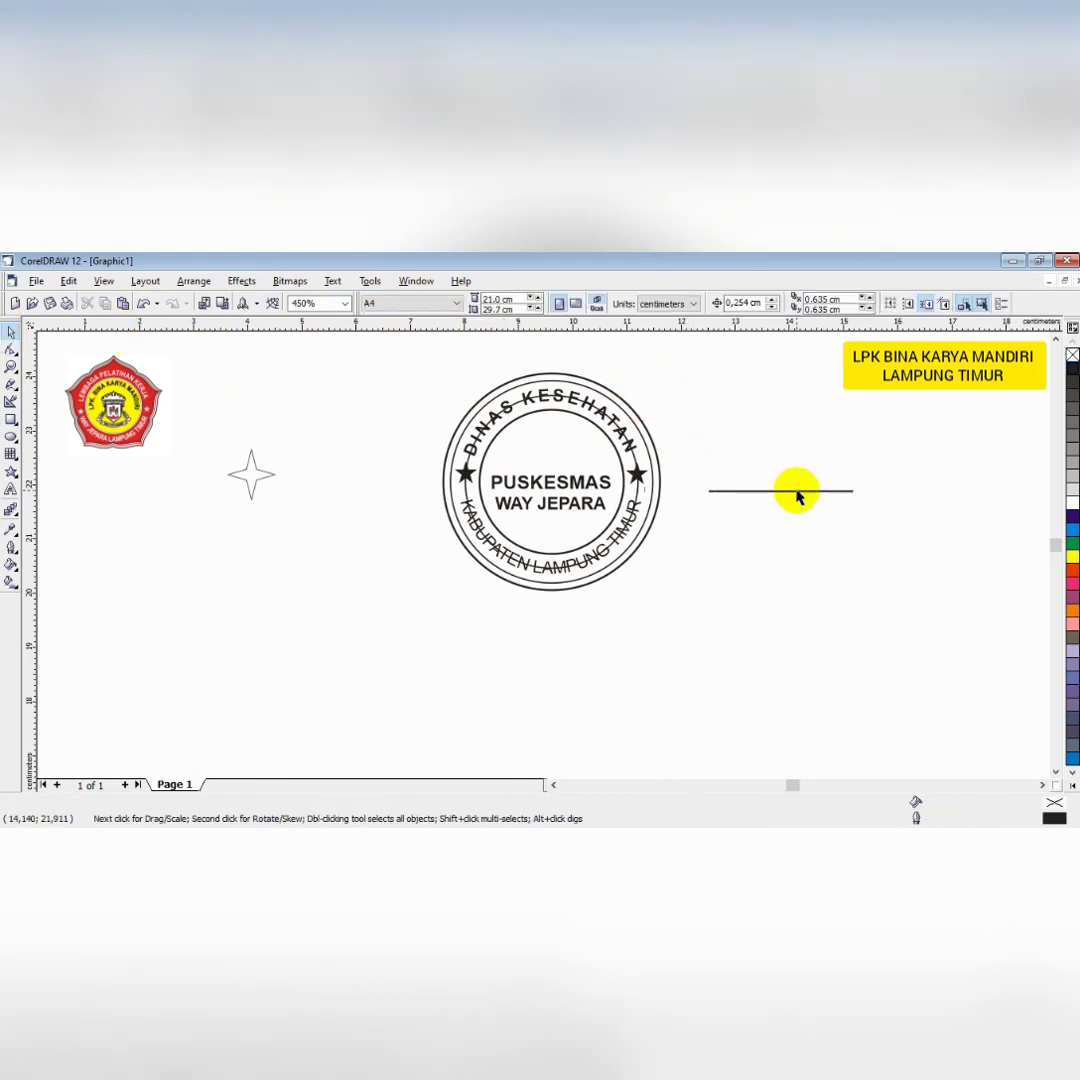
# Place the line just above PUSKESMAS, fitted across the inner circle at a length of about 2.57 cm
pyautogui.click(797, 492)
pyautogui.moveTo(797, 490); pyautogui.dragTo(628, 465)
pyautogui.click(586, 458)
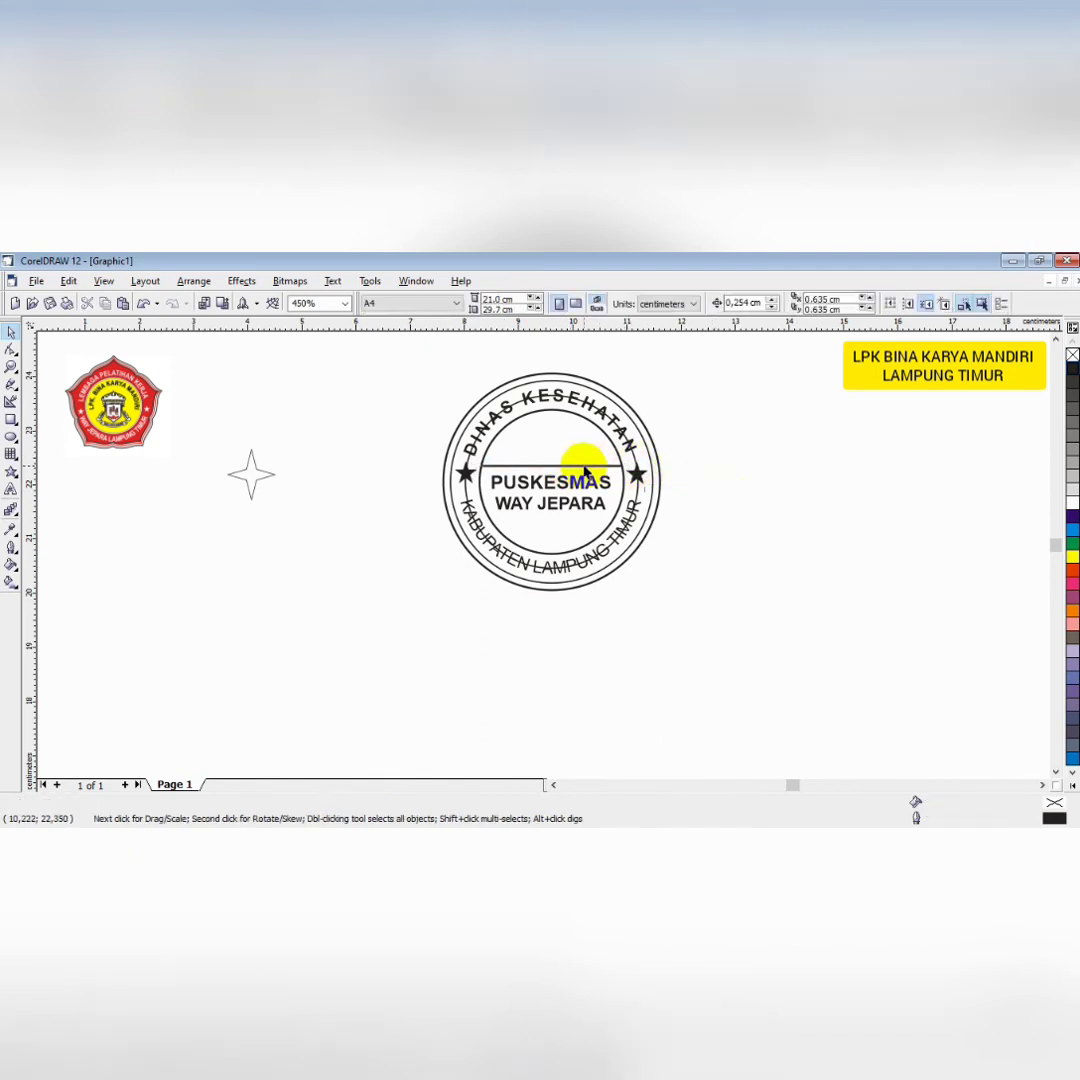
# Duplicate the line above PUSKESMAS, move the copy just below WAY JEPARA and shorten it to about 2.41 cm
pyautogui.scroll(1, 586, 460)
pyautogui.scroll(1, 586, 460)
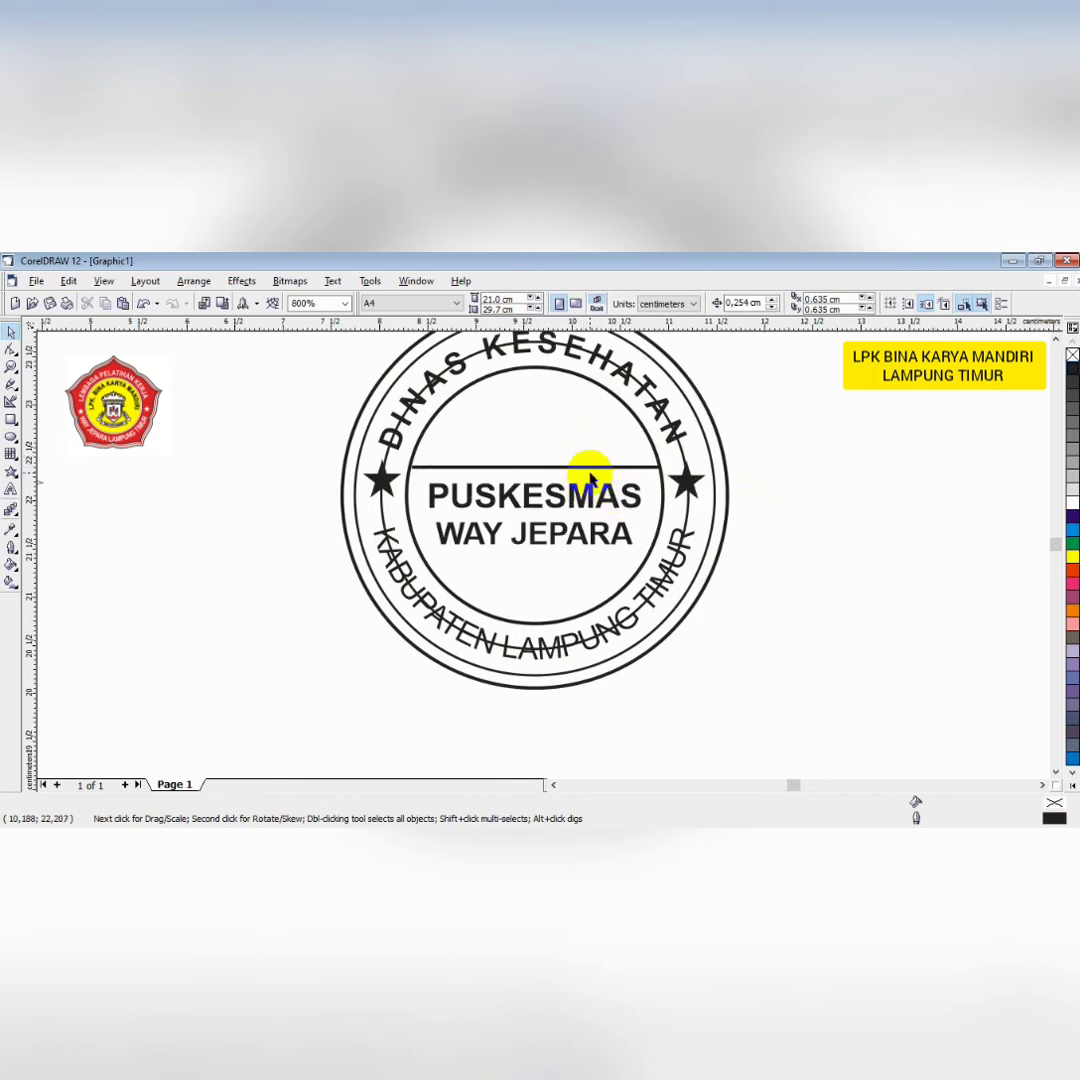
pyautogui.click(590, 470)
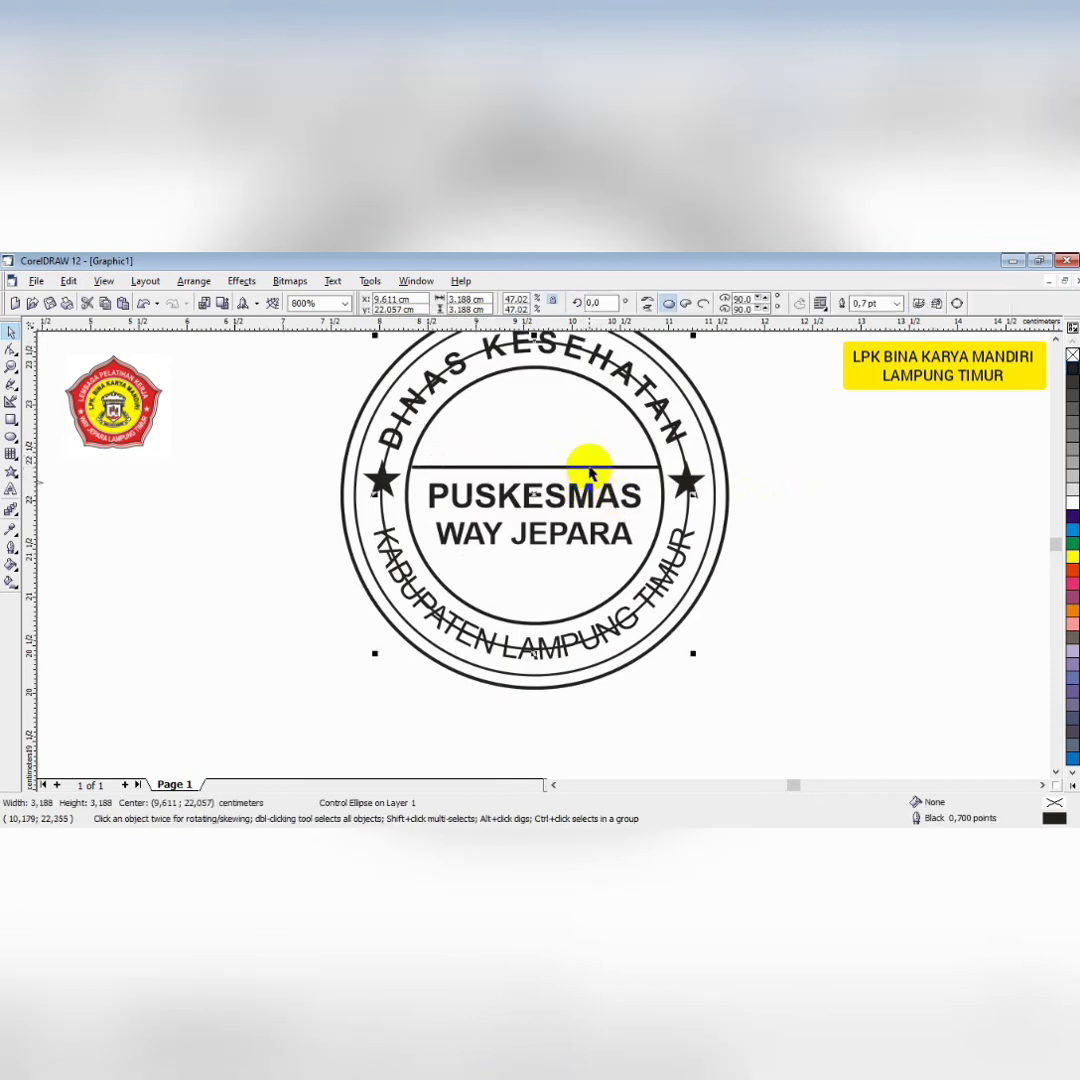
pyautogui.click(803, 446)
pyautogui.click(592, 468)
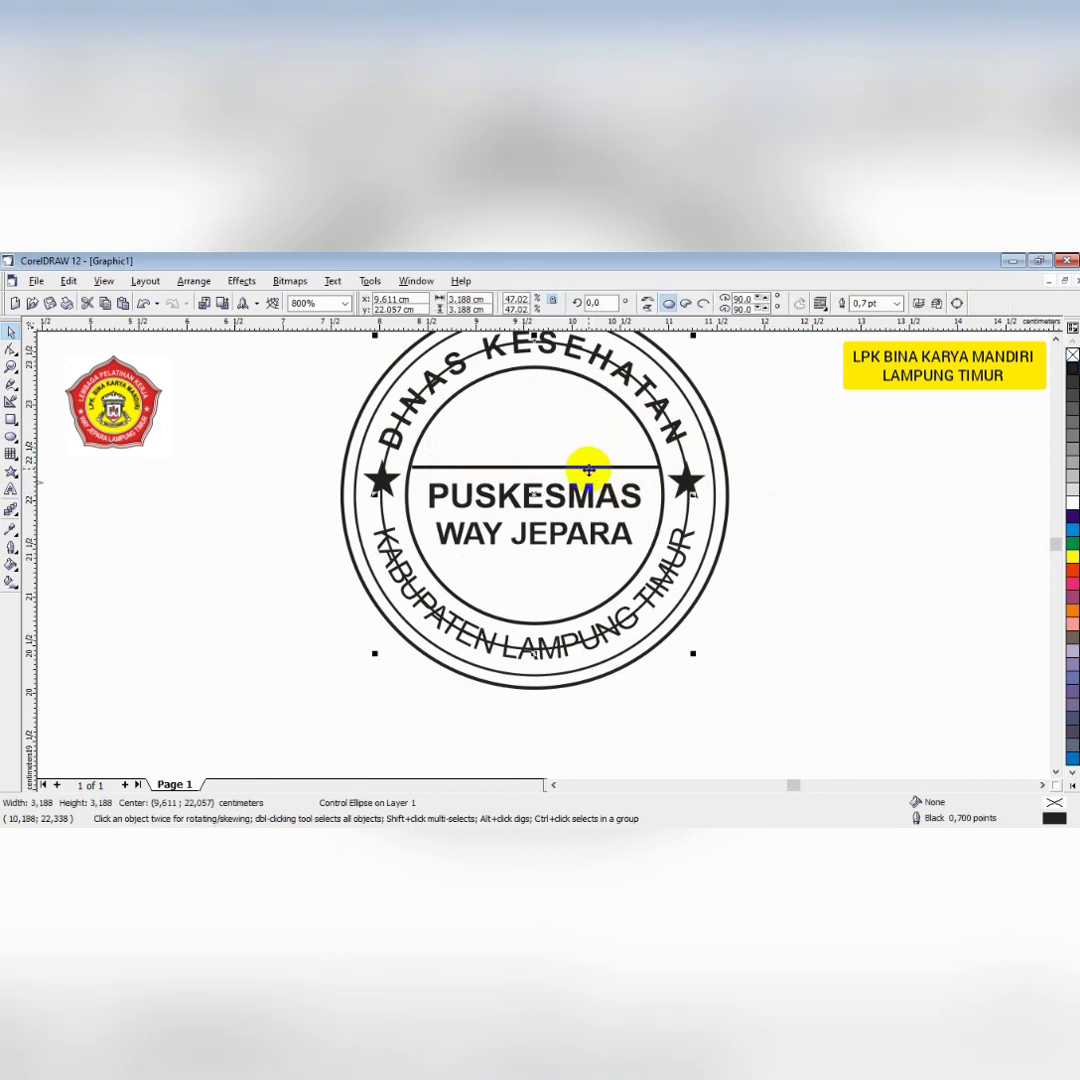
pyautogui.click(590, 467)
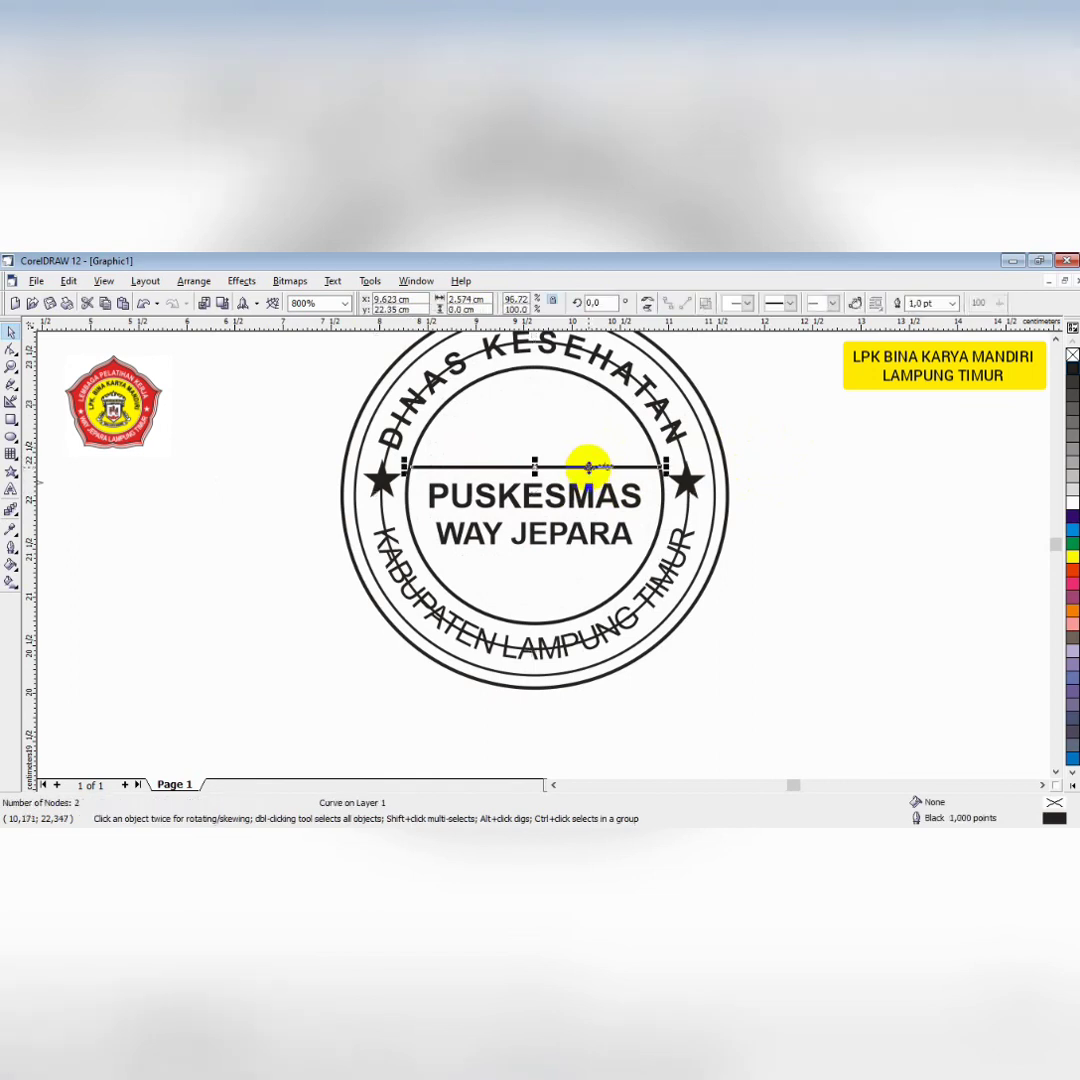
pyautogui.click(105, 303)
pyautogui.click(122, 303)
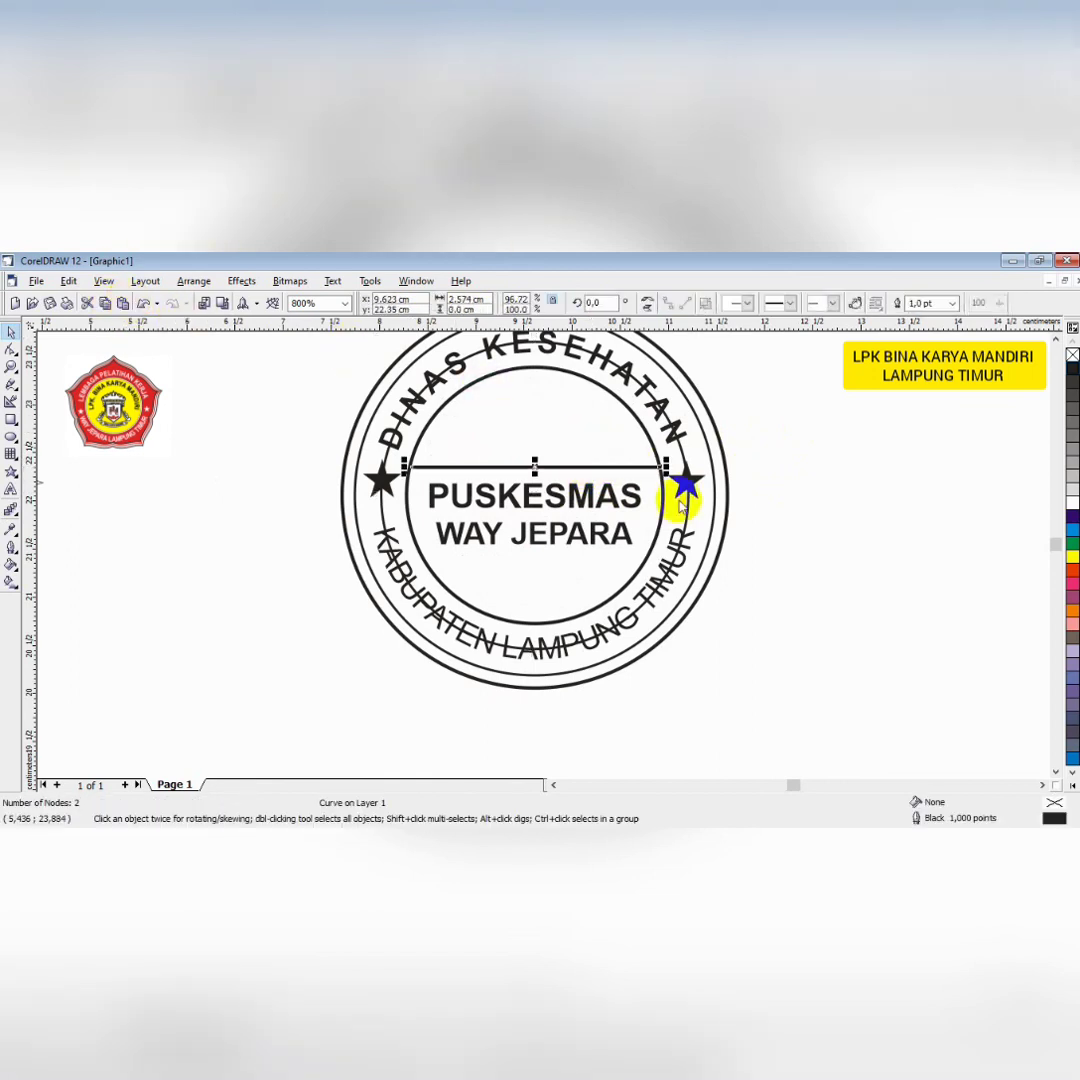
pyautogui.moveTo(592, 468); pyautogui.dragTo(572, 551)
pyautogui.moveTo(667, 548); pyautogui.dragTo(652, 553)
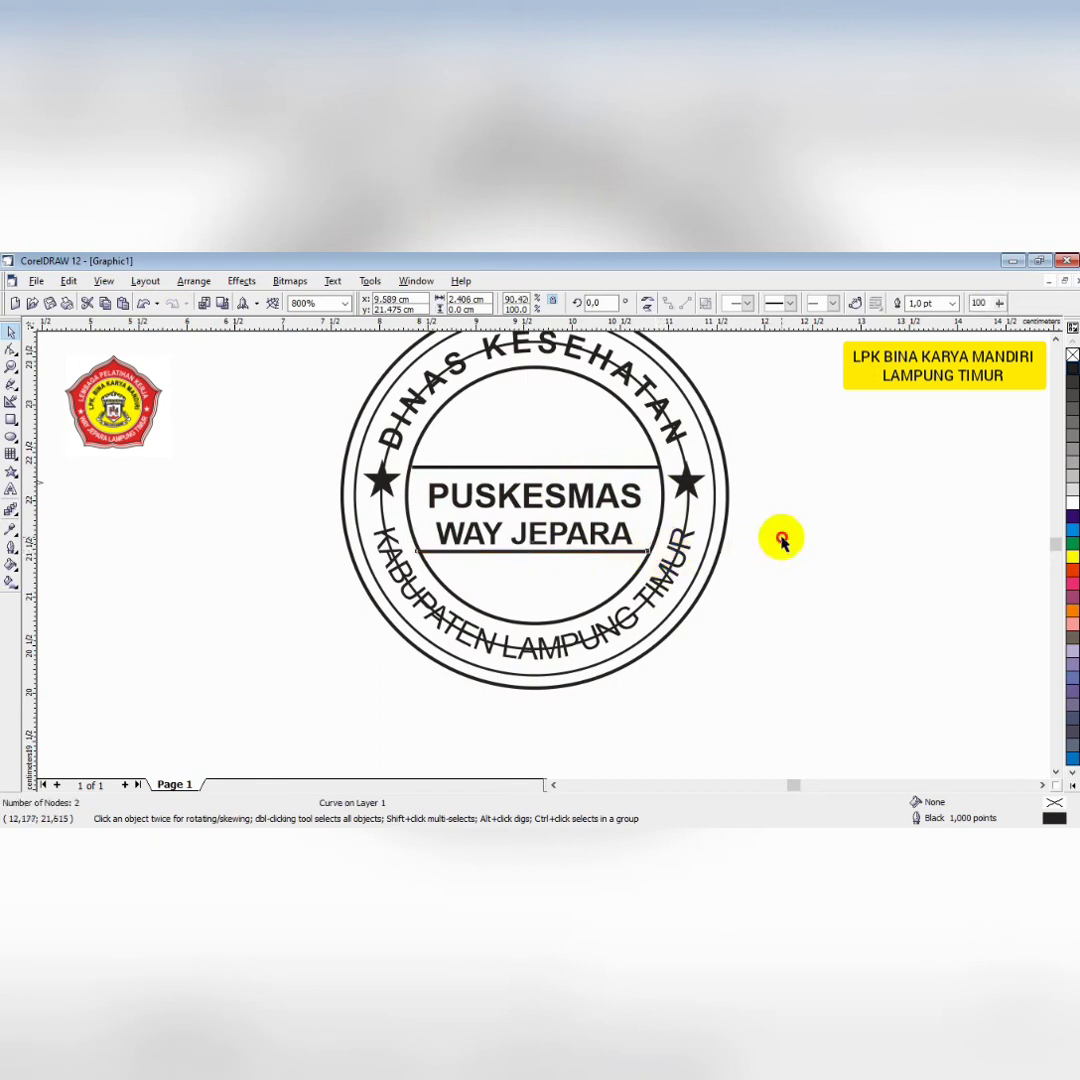
pyautogui.click(781, 539)
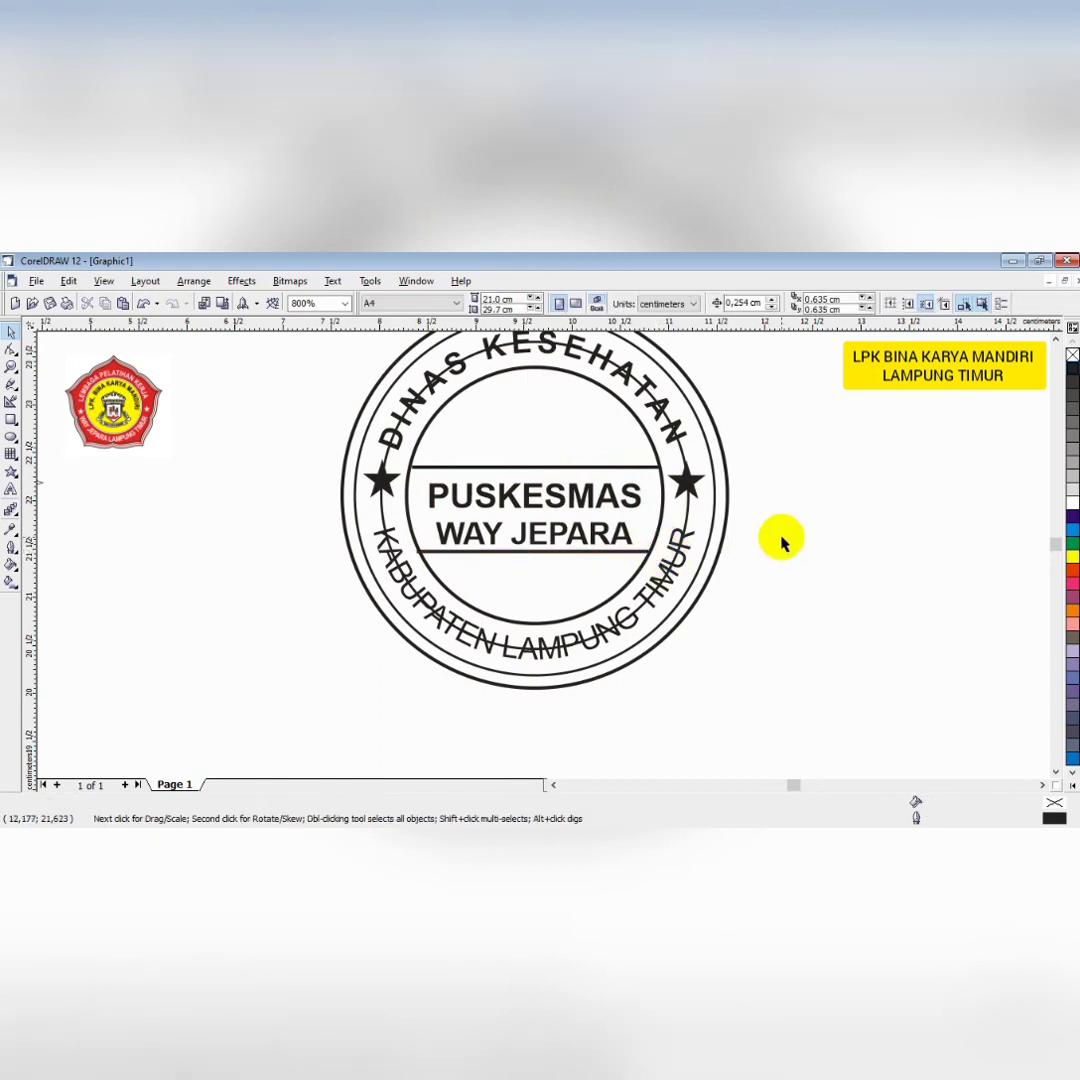
# Centre the line below WAY JEPARA horizontally on the inner circle
pyautogui.click(438, 551)
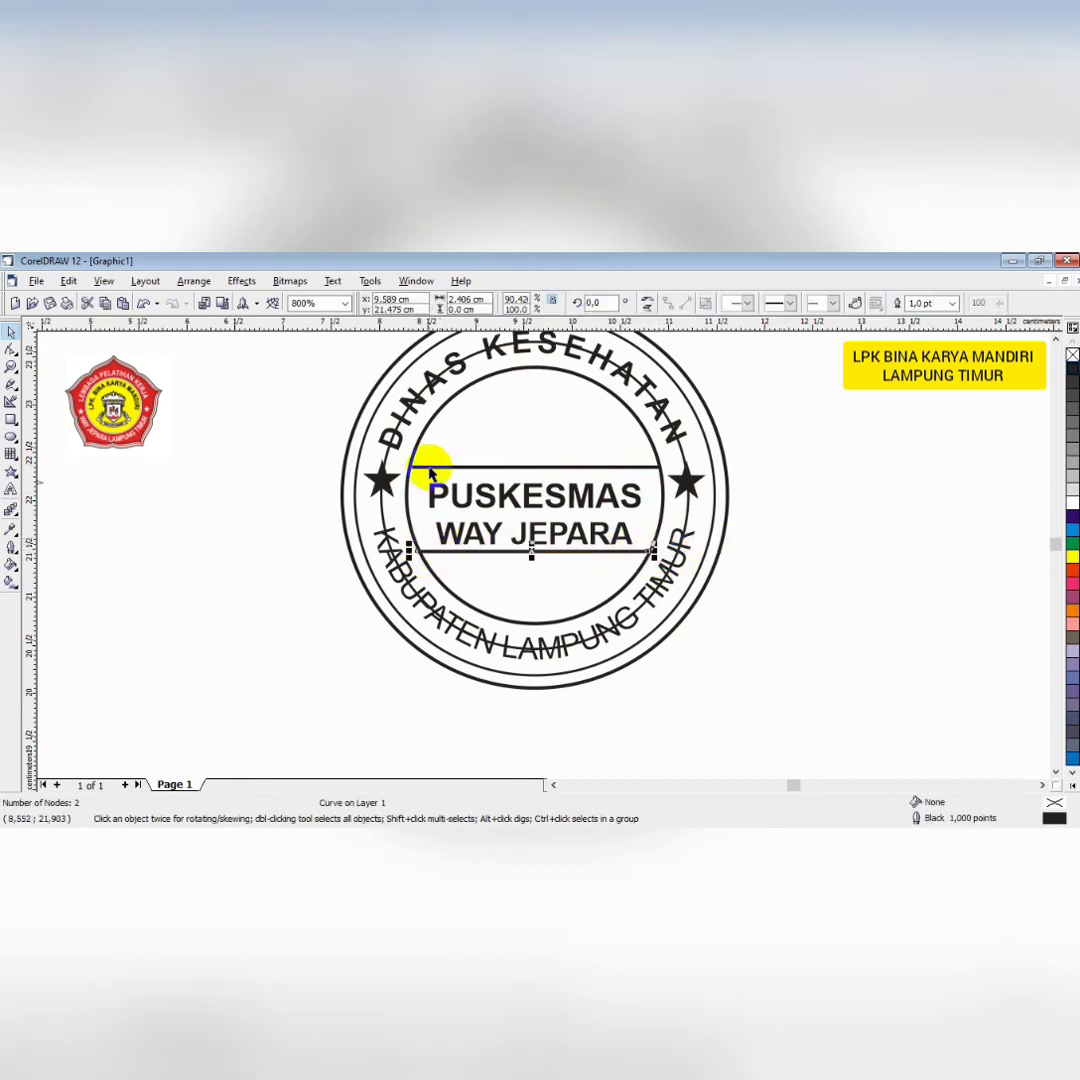
pyautogui.keyDown('shift'); pyautogui.click(448, 403); pyautogui.keyUp('shift')
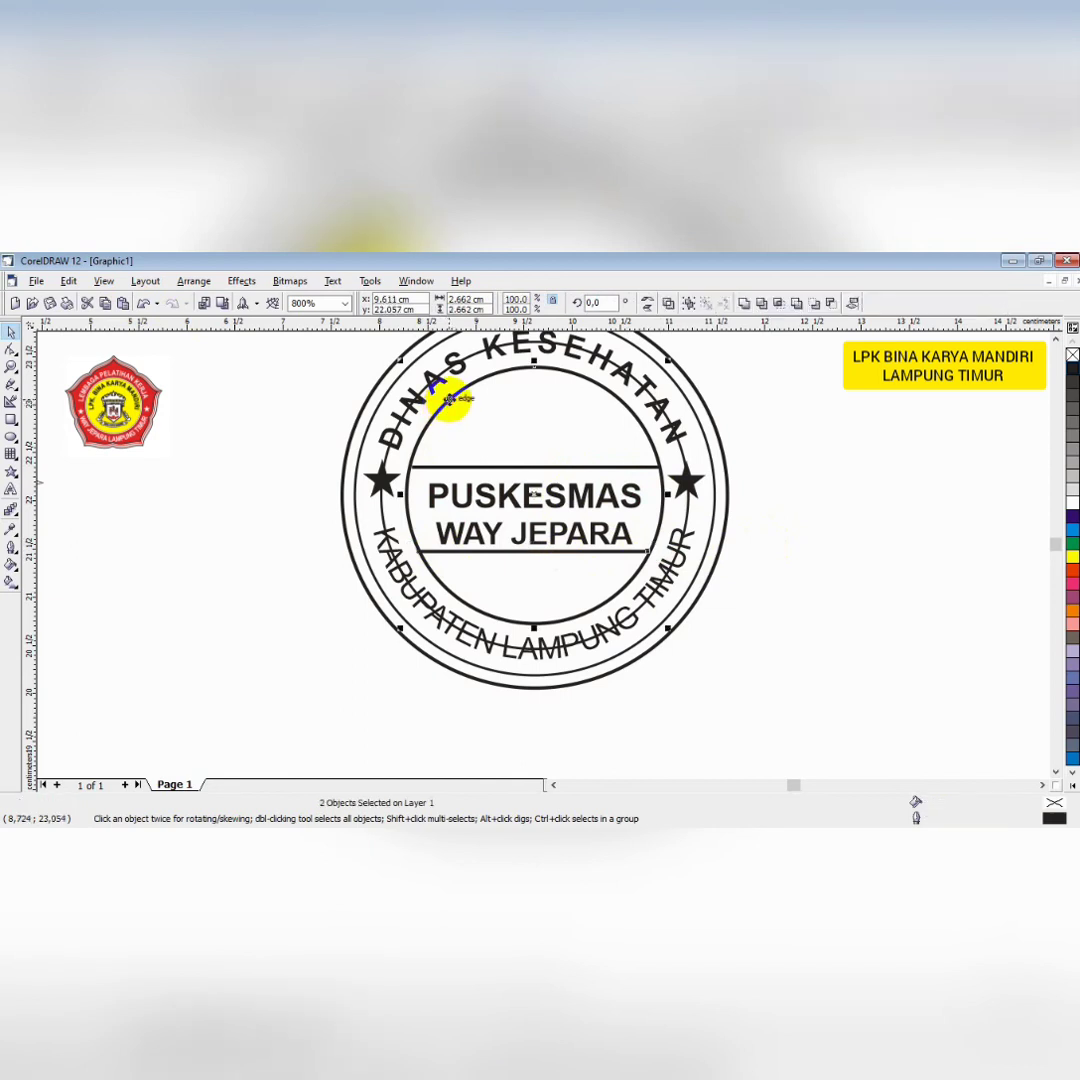
pyautogui.click(853, 304)
pyautogui.click(577, 522)
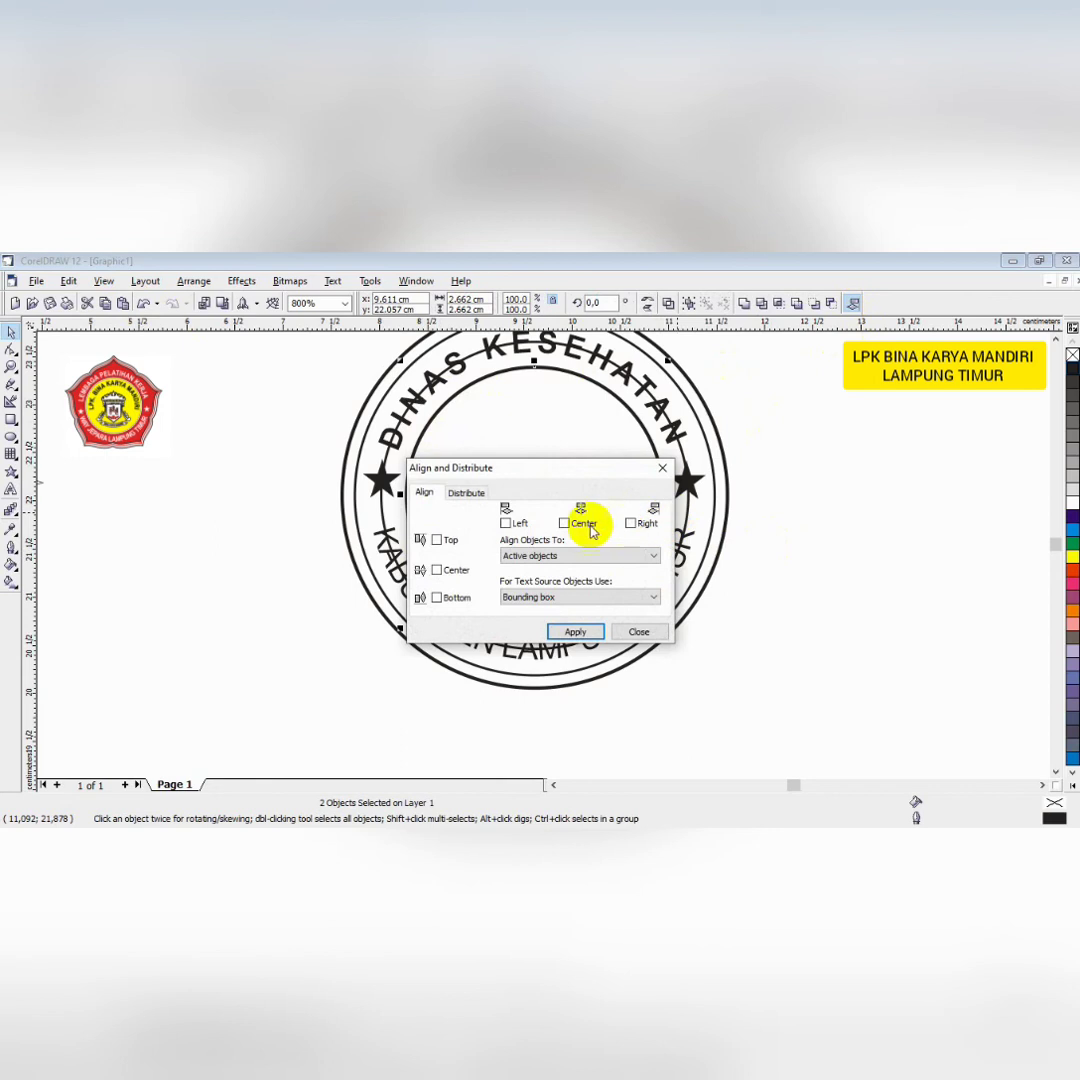
pyautogui.click(577, 632)
pyautogui.click(637, 632)
pyautogui.click(754, 593)
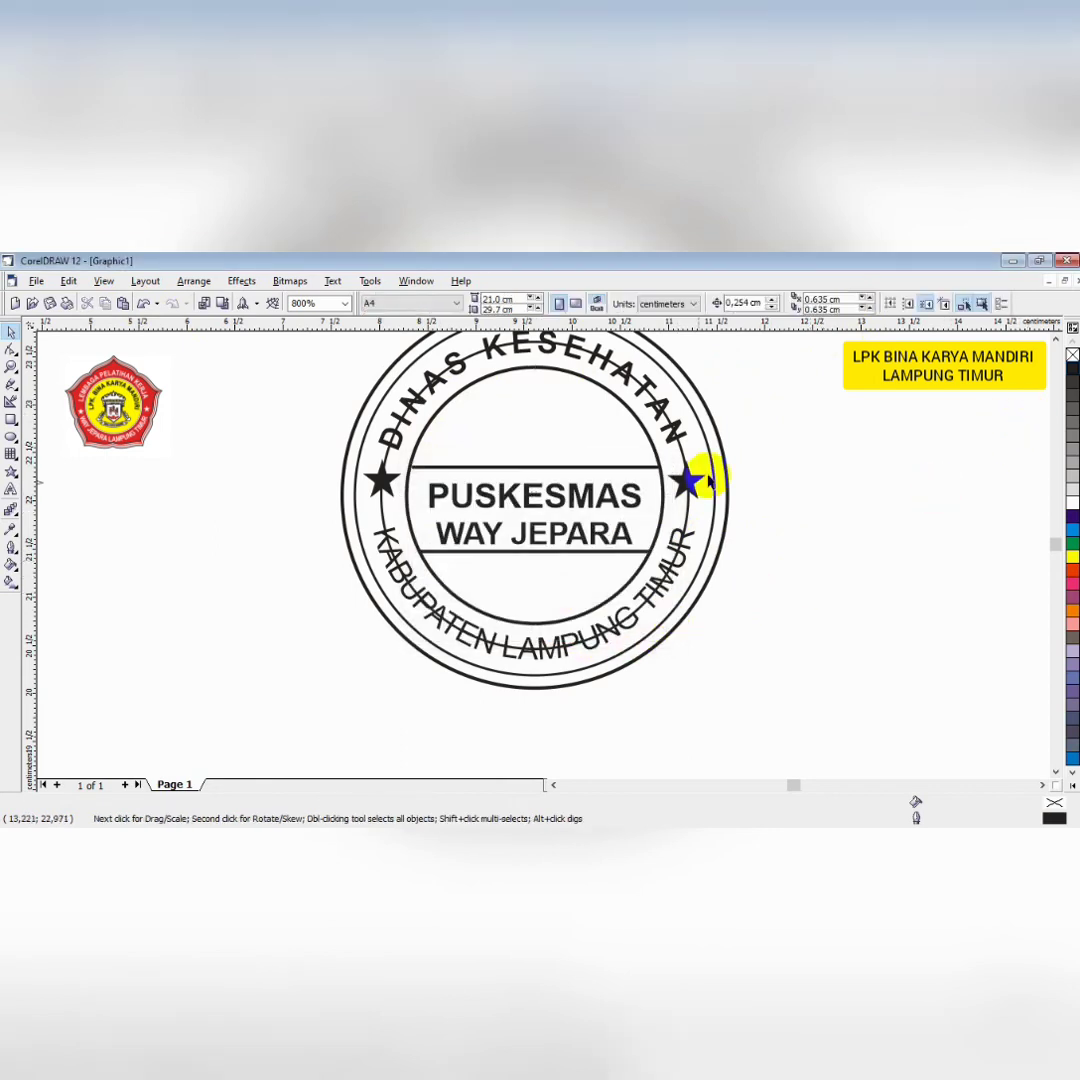
# Duplicate the whole round stamp and shift the copy about 4.57 cm horizontally so it sits beside the original
pyautogui.scroll(-1, 688, 510)
pyautogui.scroll(-1, 688, 512)
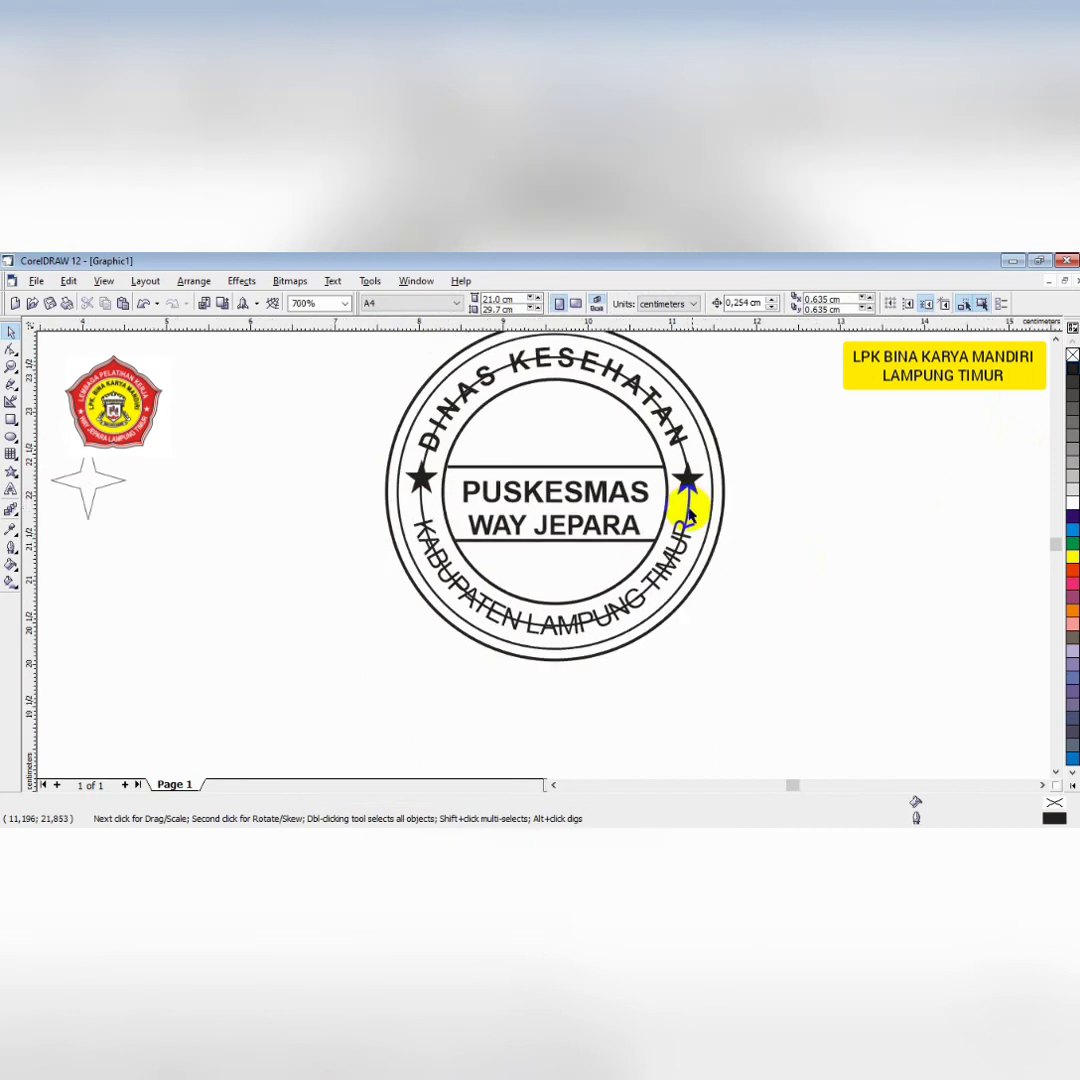
pyautogui.click(1056, 340)
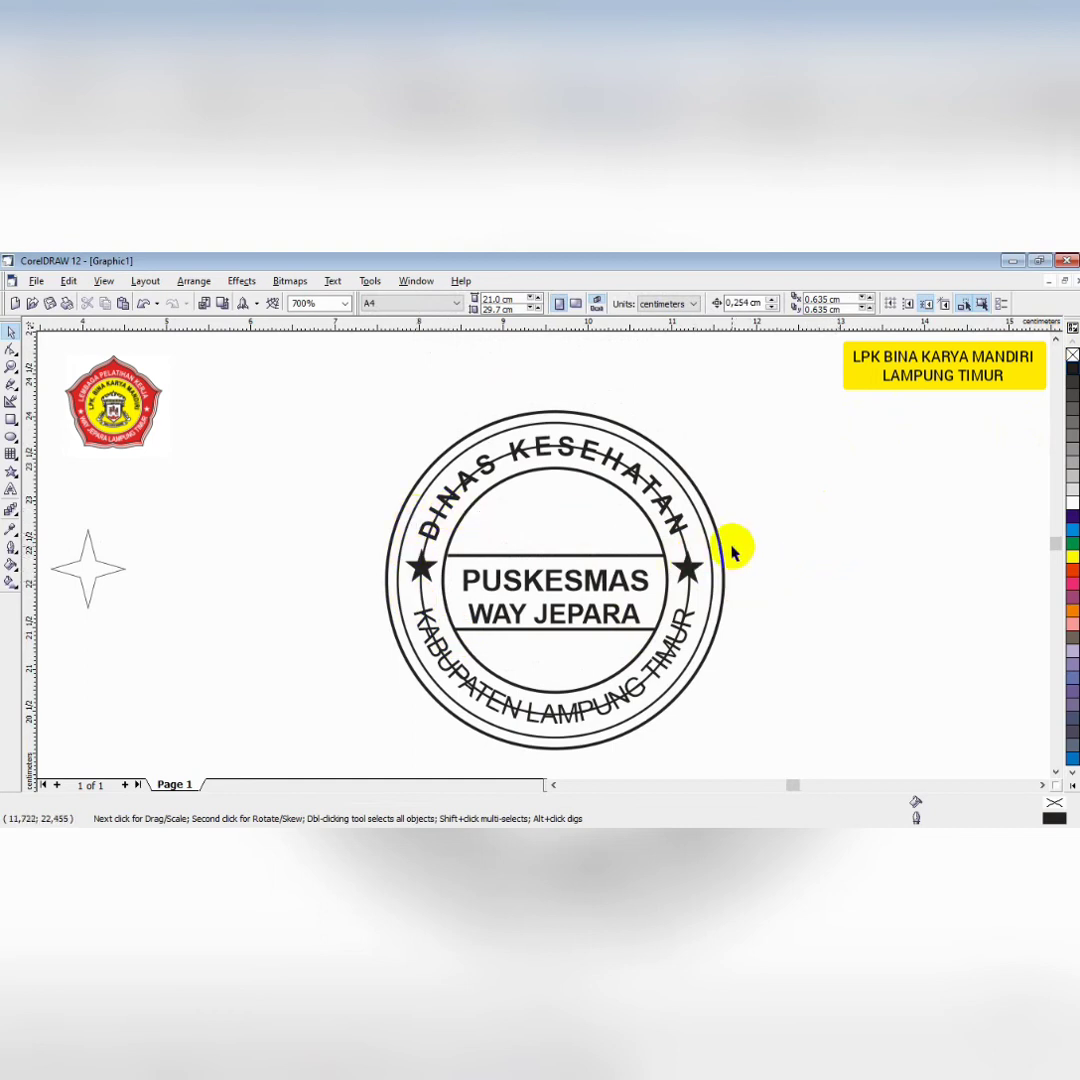
pyautogui.click(310, 383)
pyautogui.moveTo(310, 383); pyautogui.dragTo(770, 757)
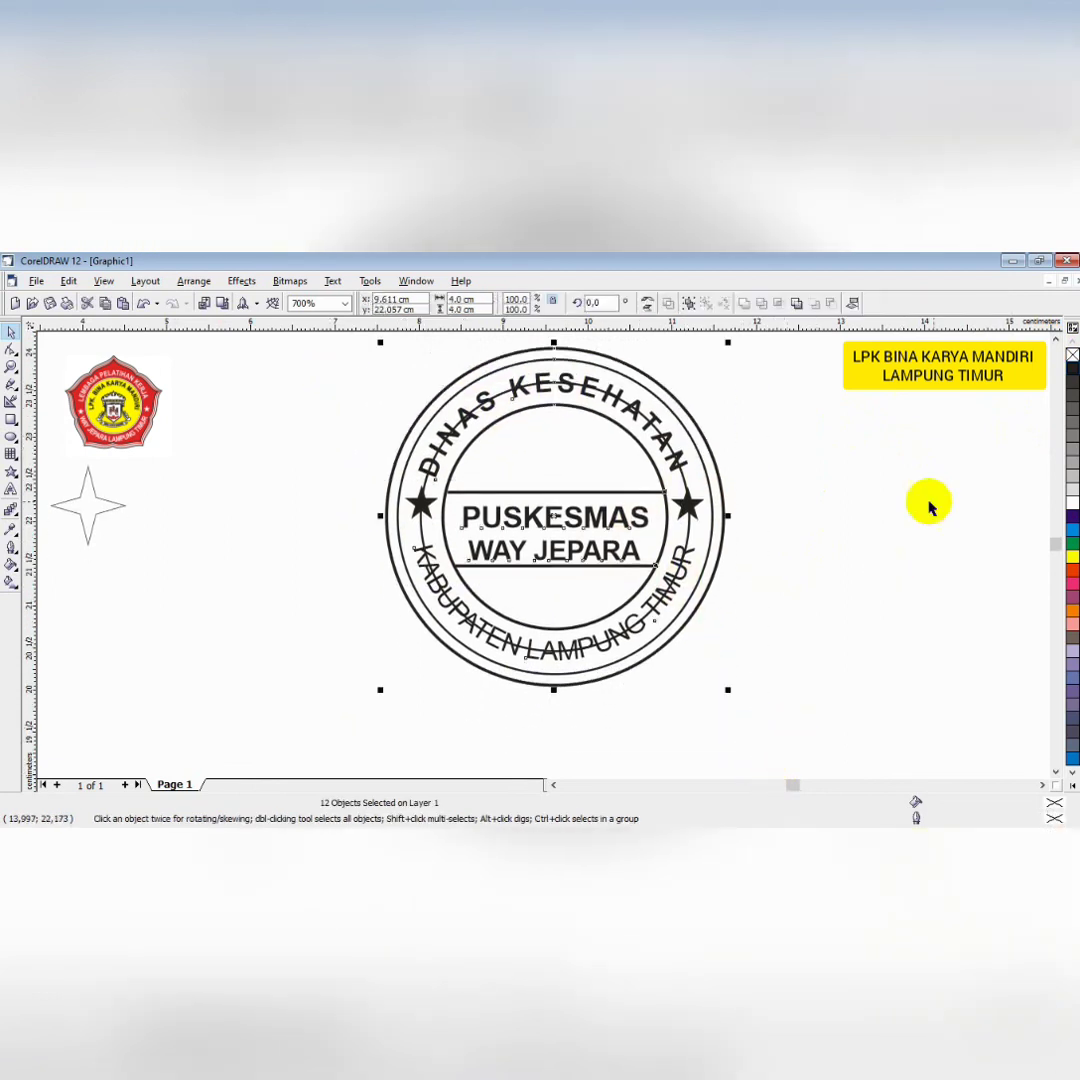
pyautogui.click(1056, 340)
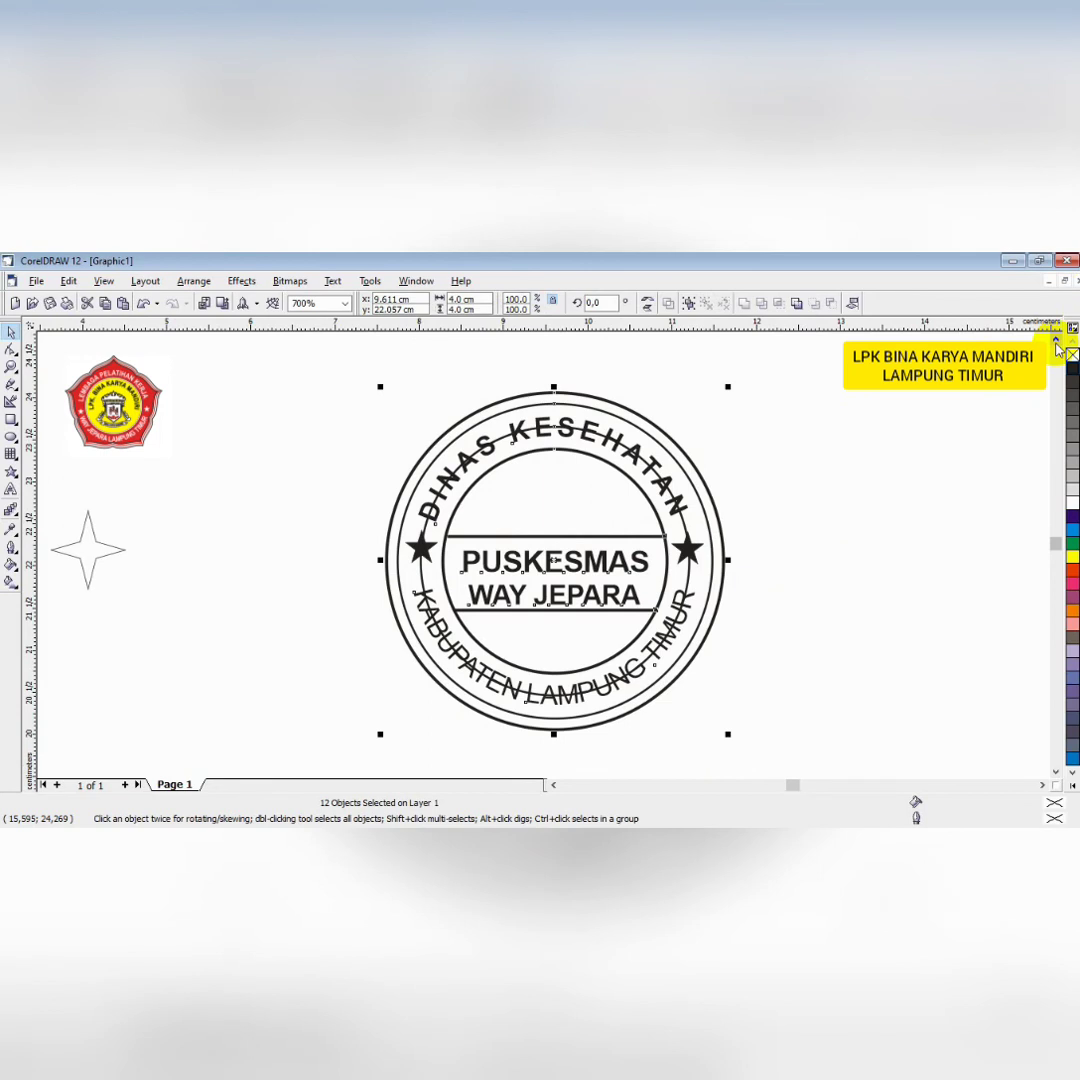
pyautogui.click(1056, 340)
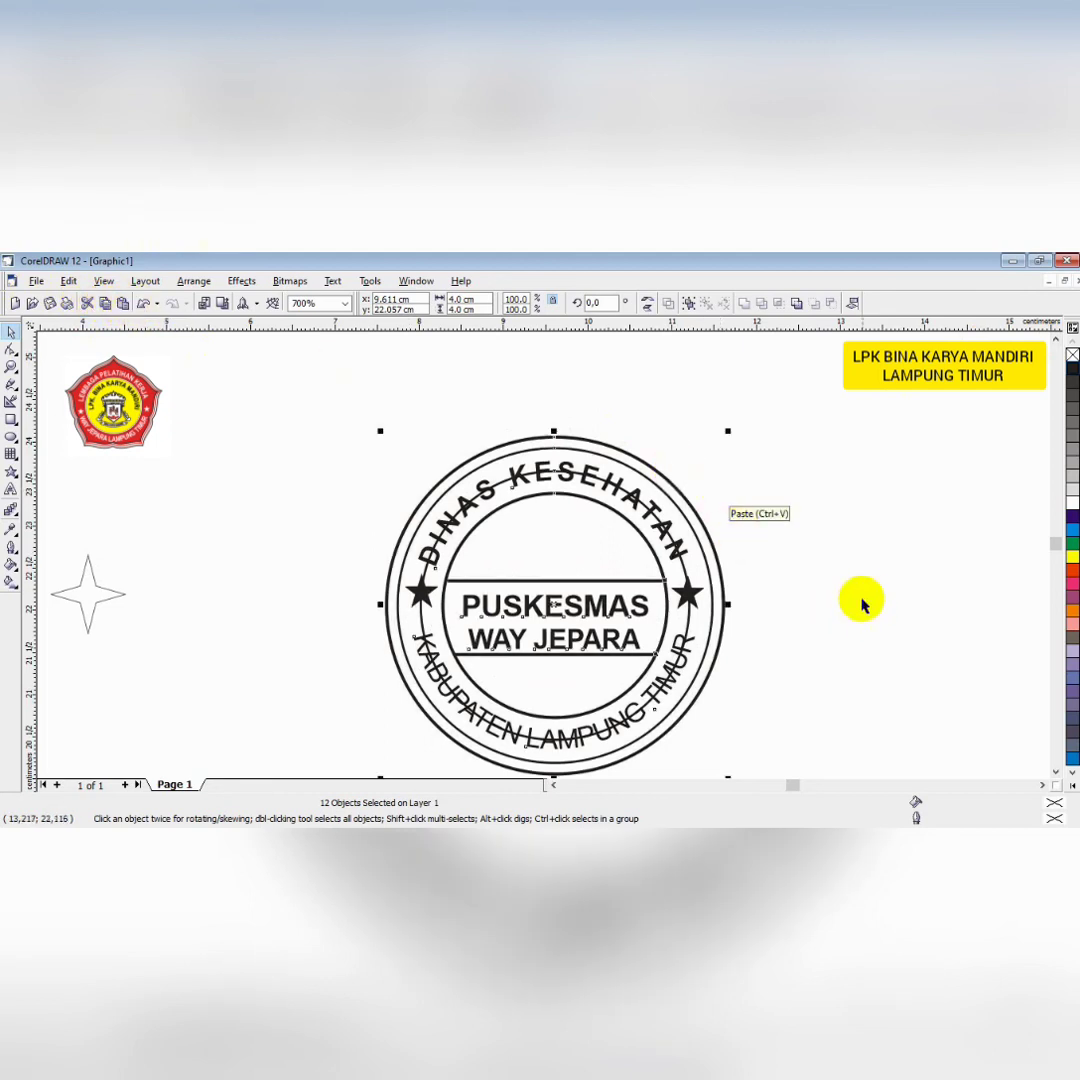
pyautogui.click(1042, 785)
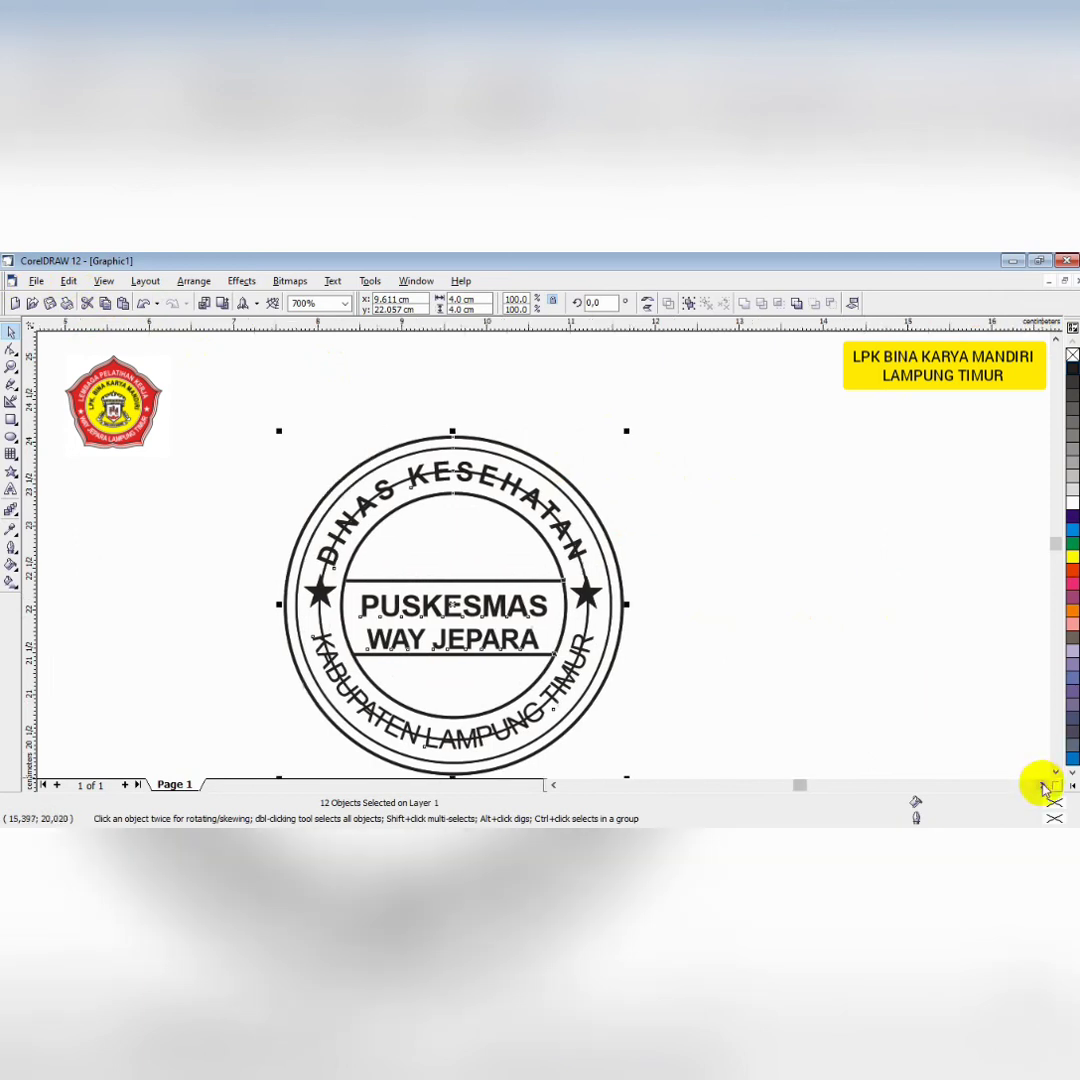
pyautogui.click(1042, 785)
pyautogui.press('Right')
pyautogui.press('Right')
pyautogui.press('Right')
pyautogui.press('Right')
pyautogui.press('Right')
pyautogui.press('Right')
pyautogui.press('Right')
pyautogui.press('Right')
pyautogui.press('Right')
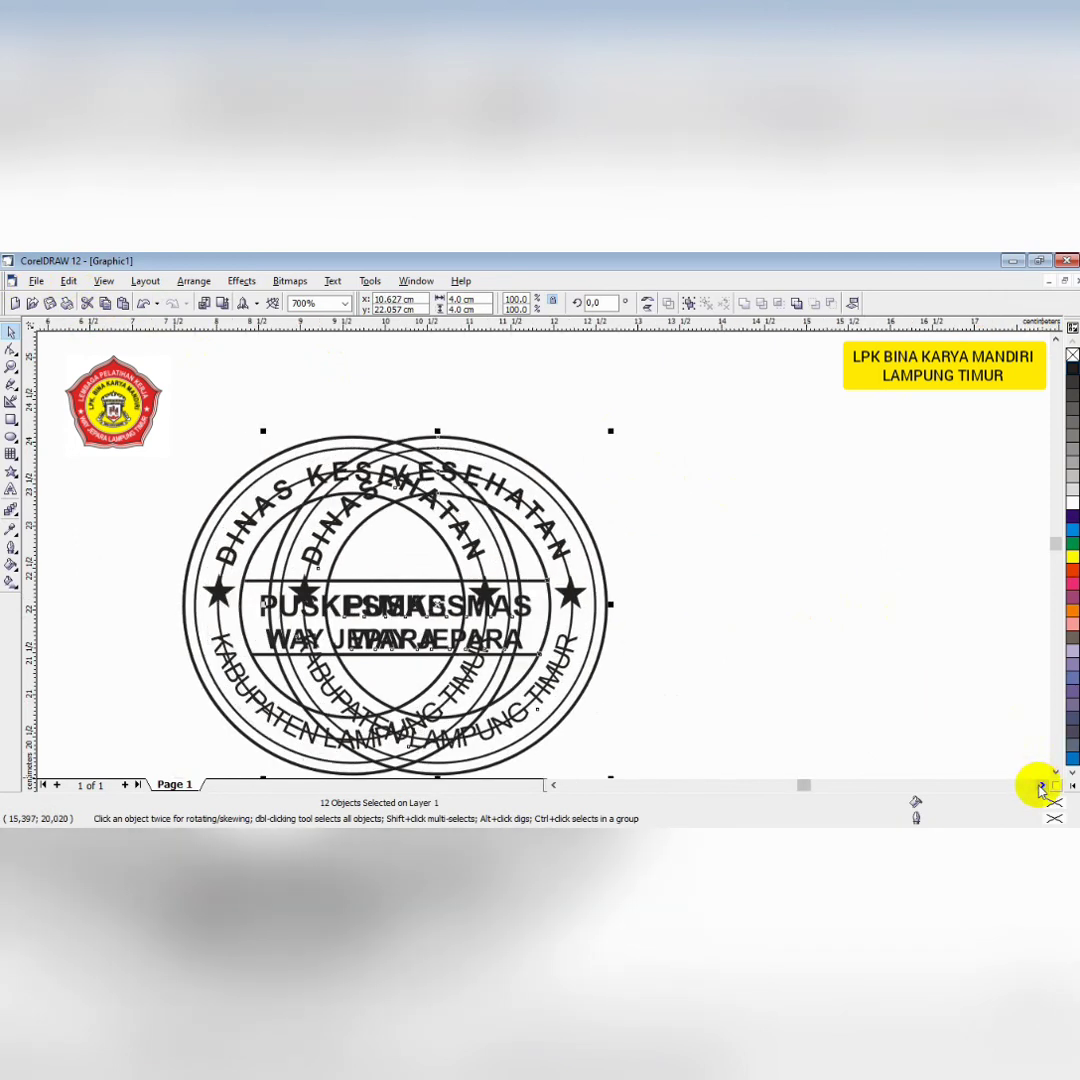
pyautogui.press('Right')
pyautogui.press('Right')
pyautogui.press('Right')
pyautogui.press('Right')
pyautogui.press('Right')
pyautogui.press('Right')
pyautogui.press('Right')
pyautogui.press('Right')
pyautogui.press('Right')
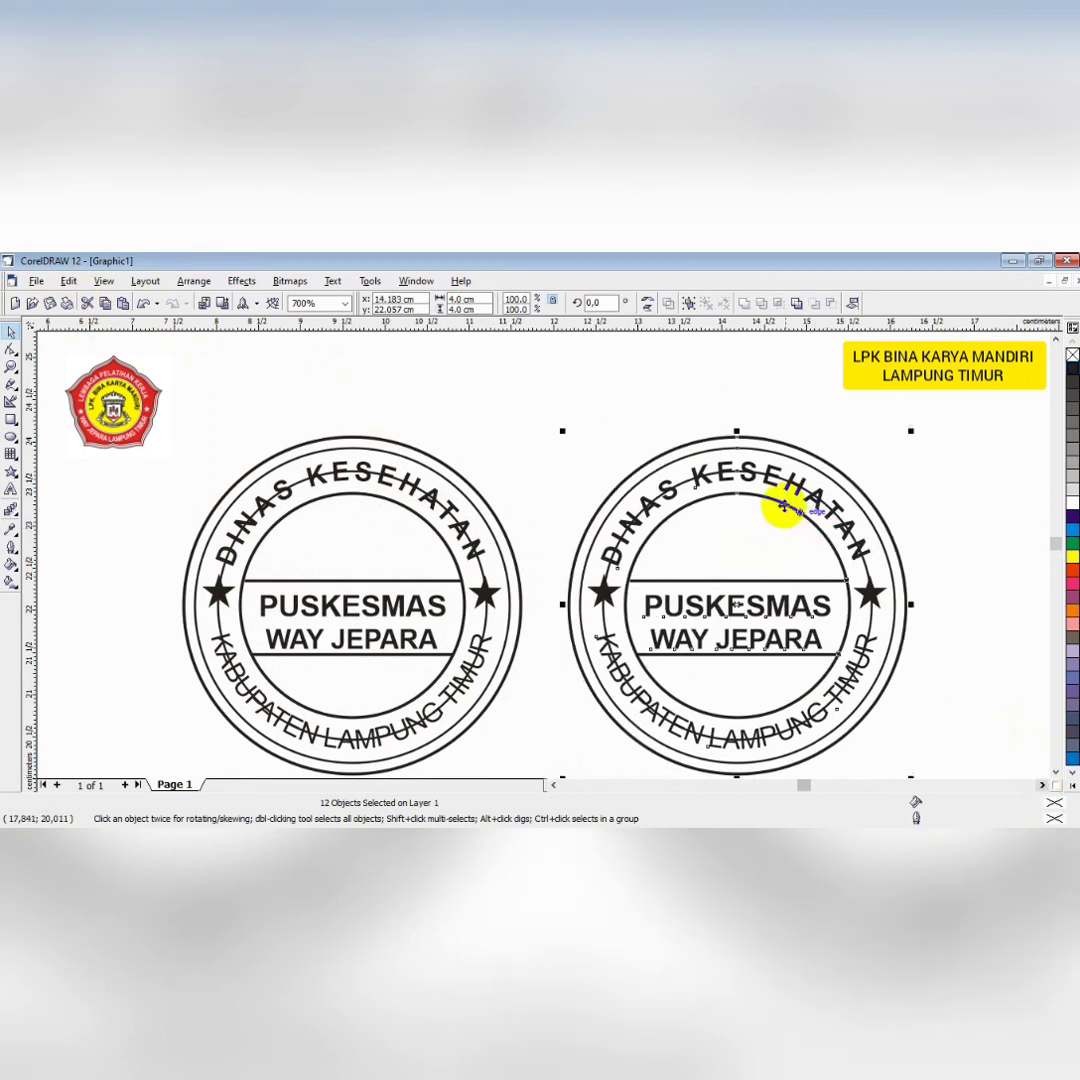
# Delete the guide circle running through the curved text of the stamp copy
pyautogui.click(631, 390)
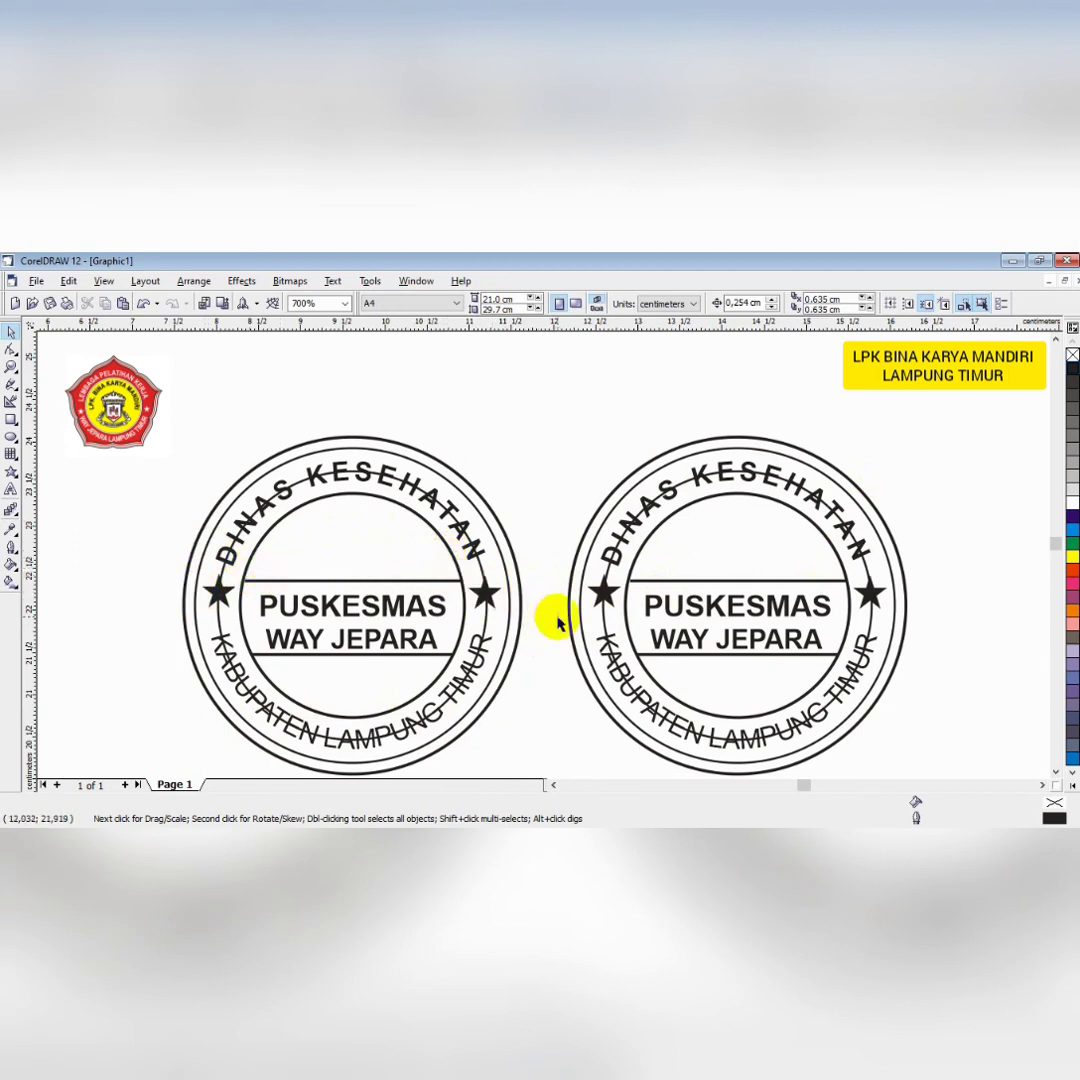
pyautogui.click(605, 632)
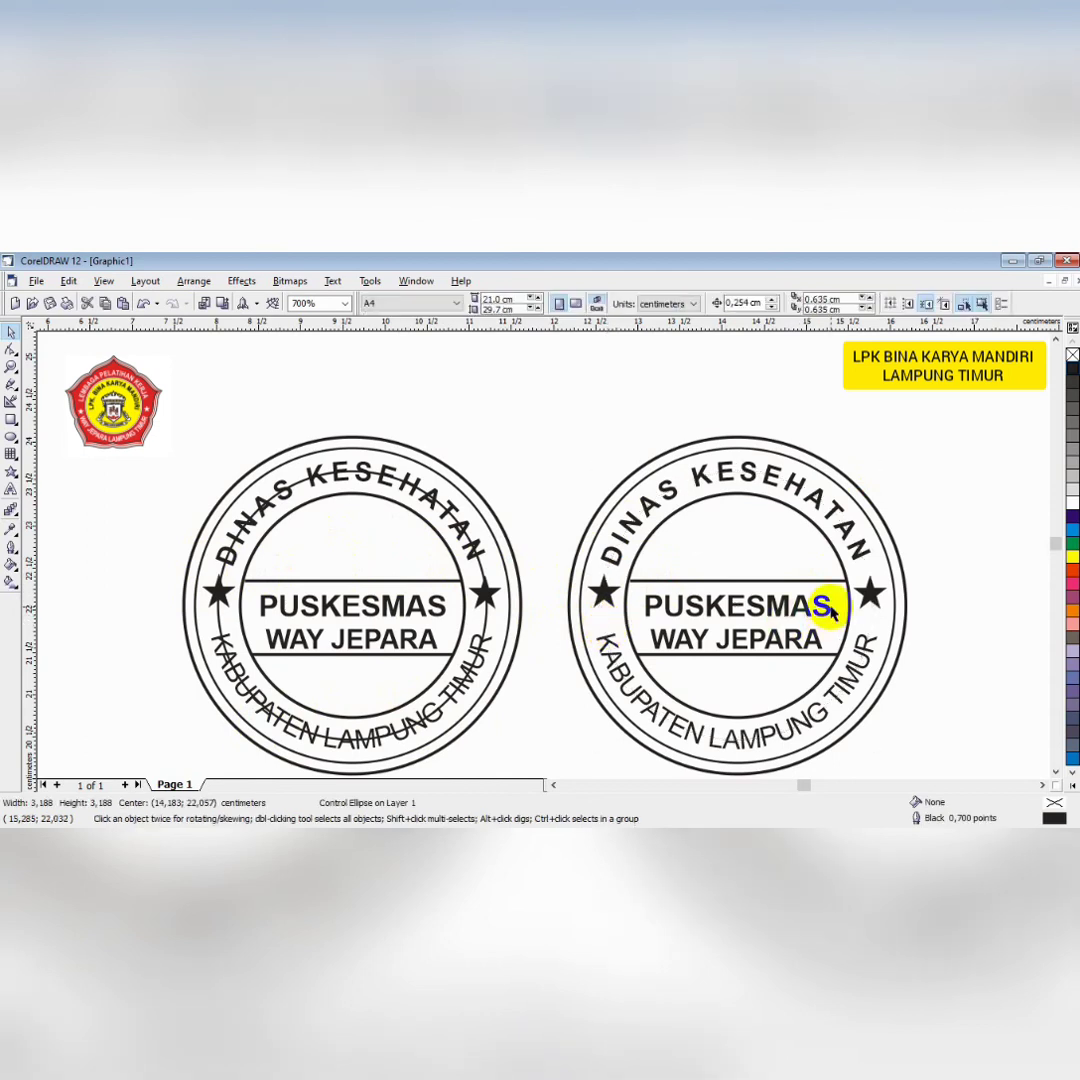
pyautogui.press('Escape')
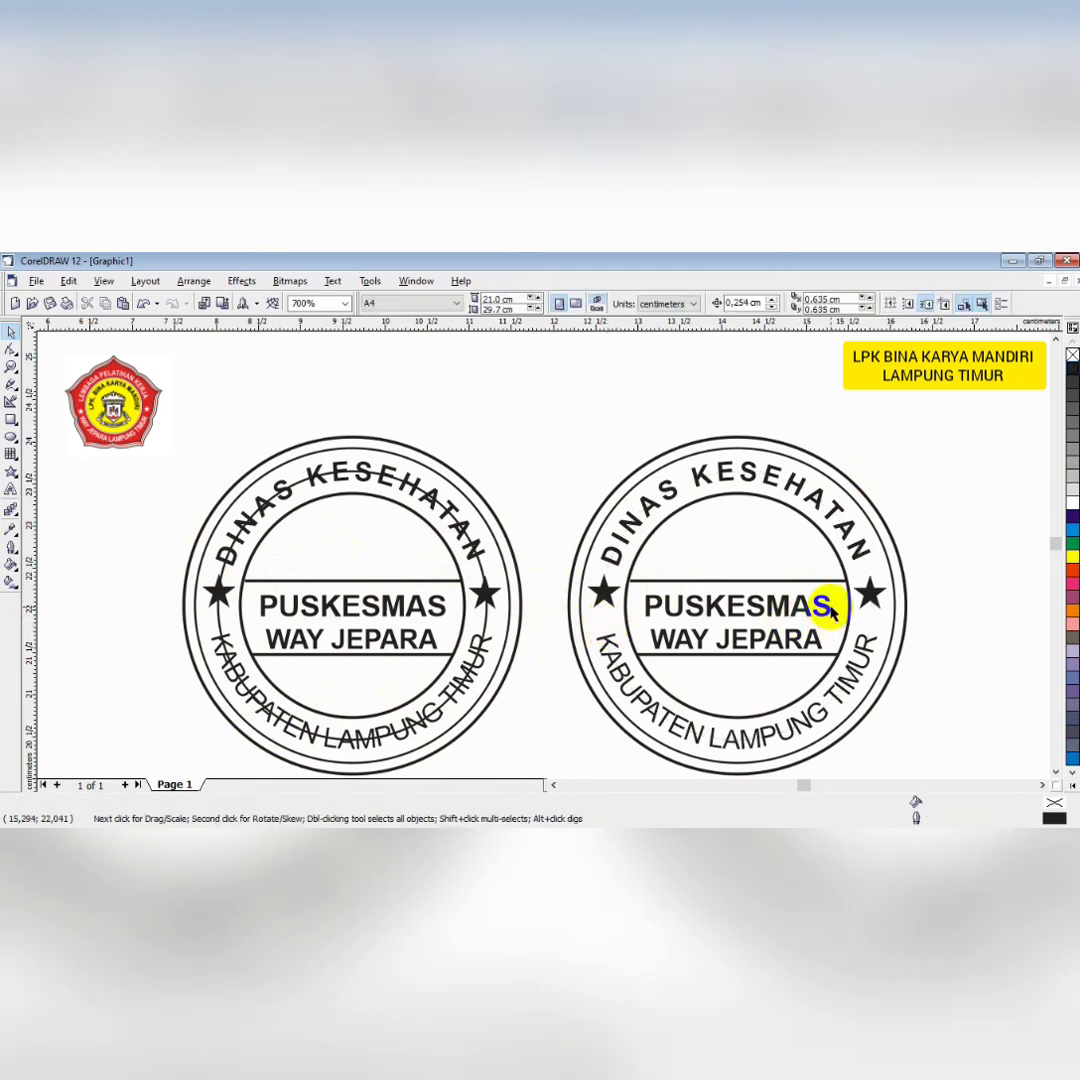
pyautogui.click(1056, 778)
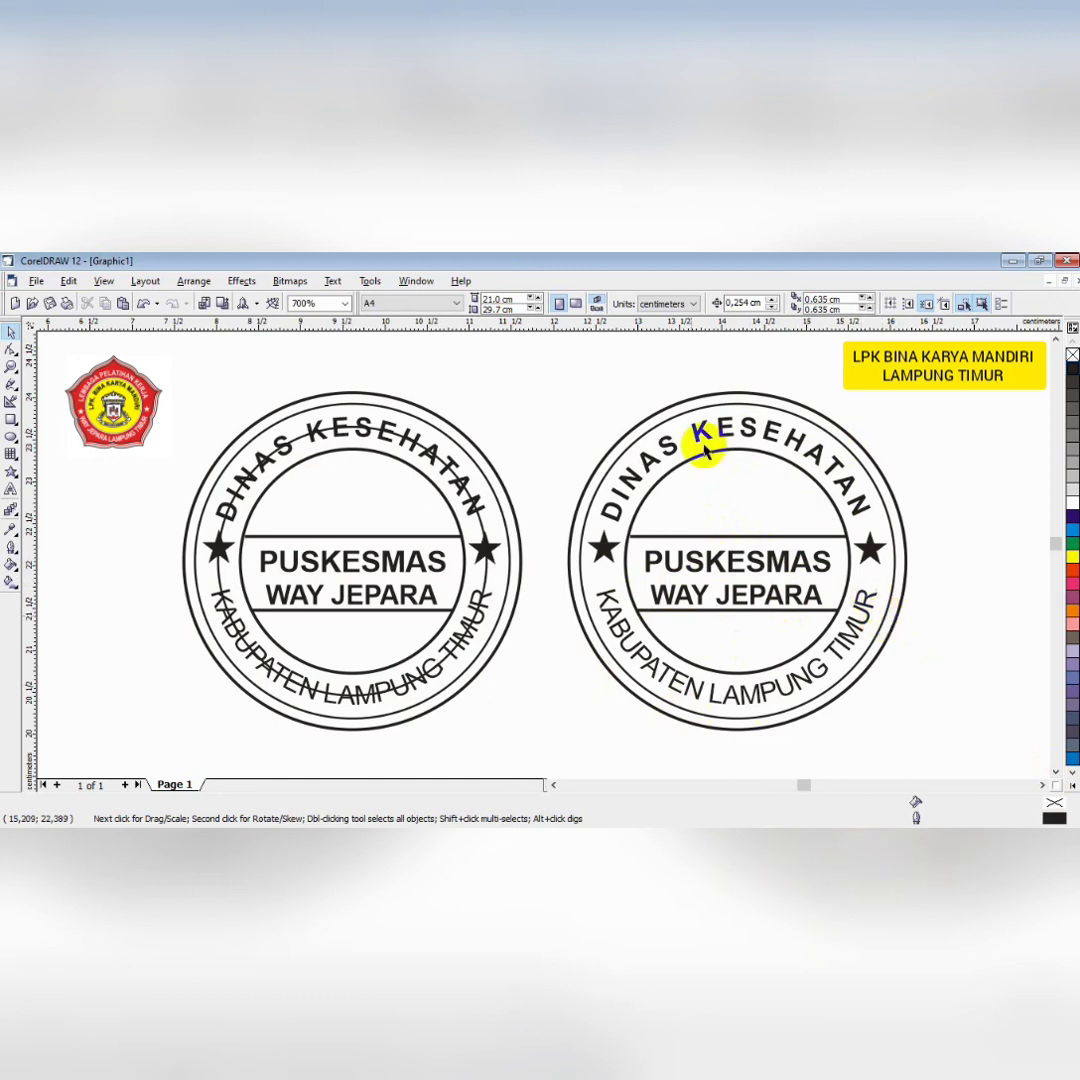
pyautogui.moveTo(550, 367); pyautogui.dragTo(937, 713)
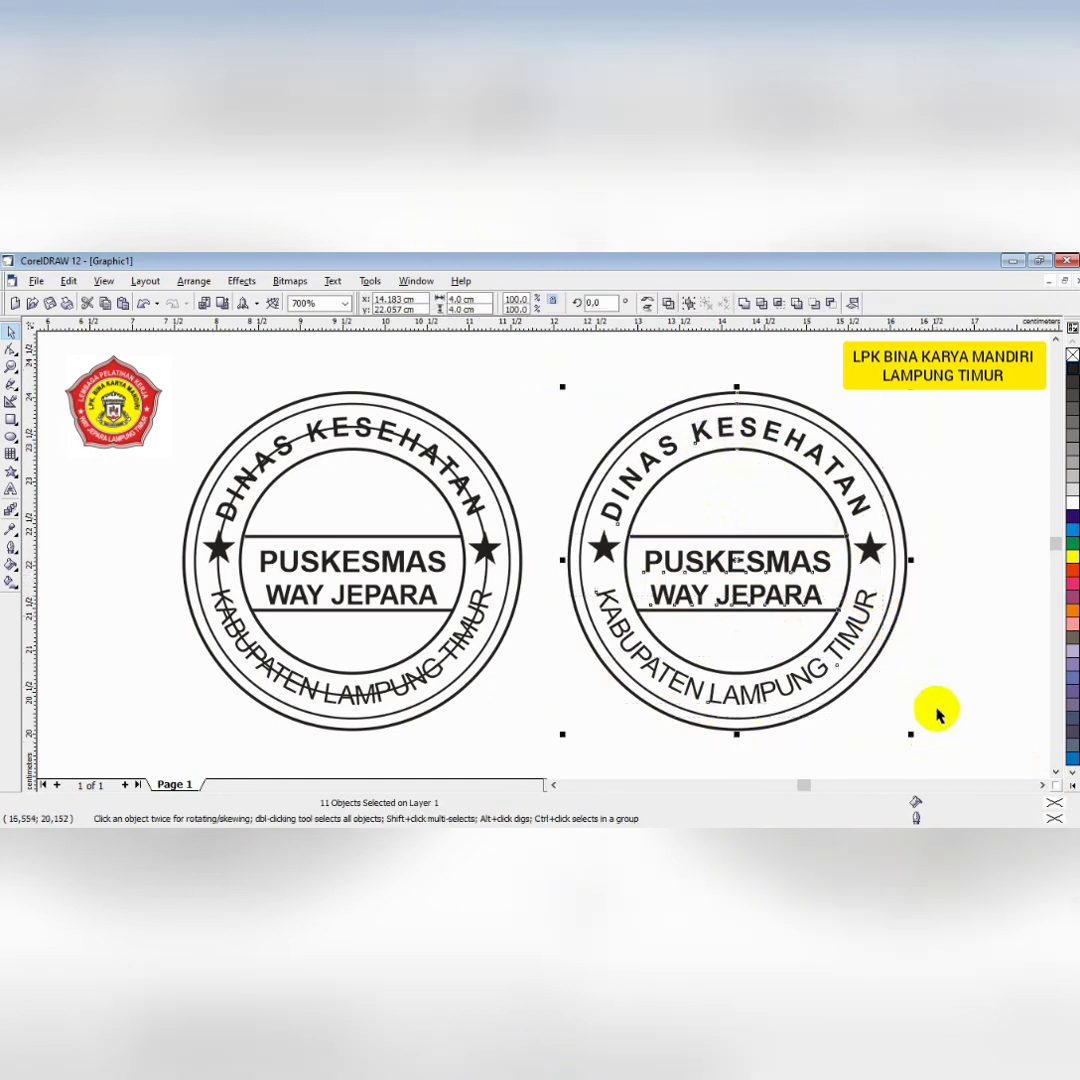
pyautogui.click(947, 507)
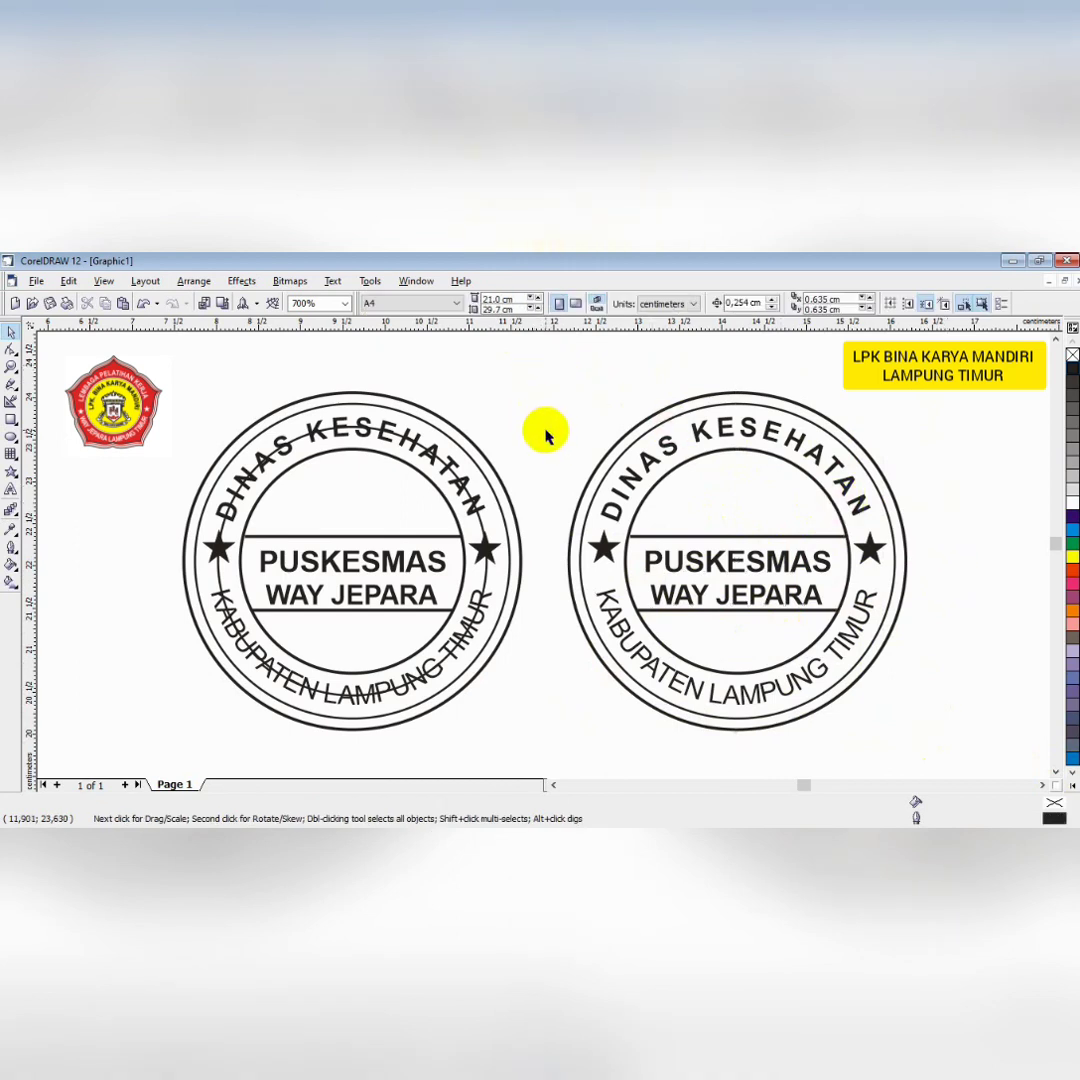
pyautogui.moveTo(540, 383); pyautogui.dragTo(957, 760)
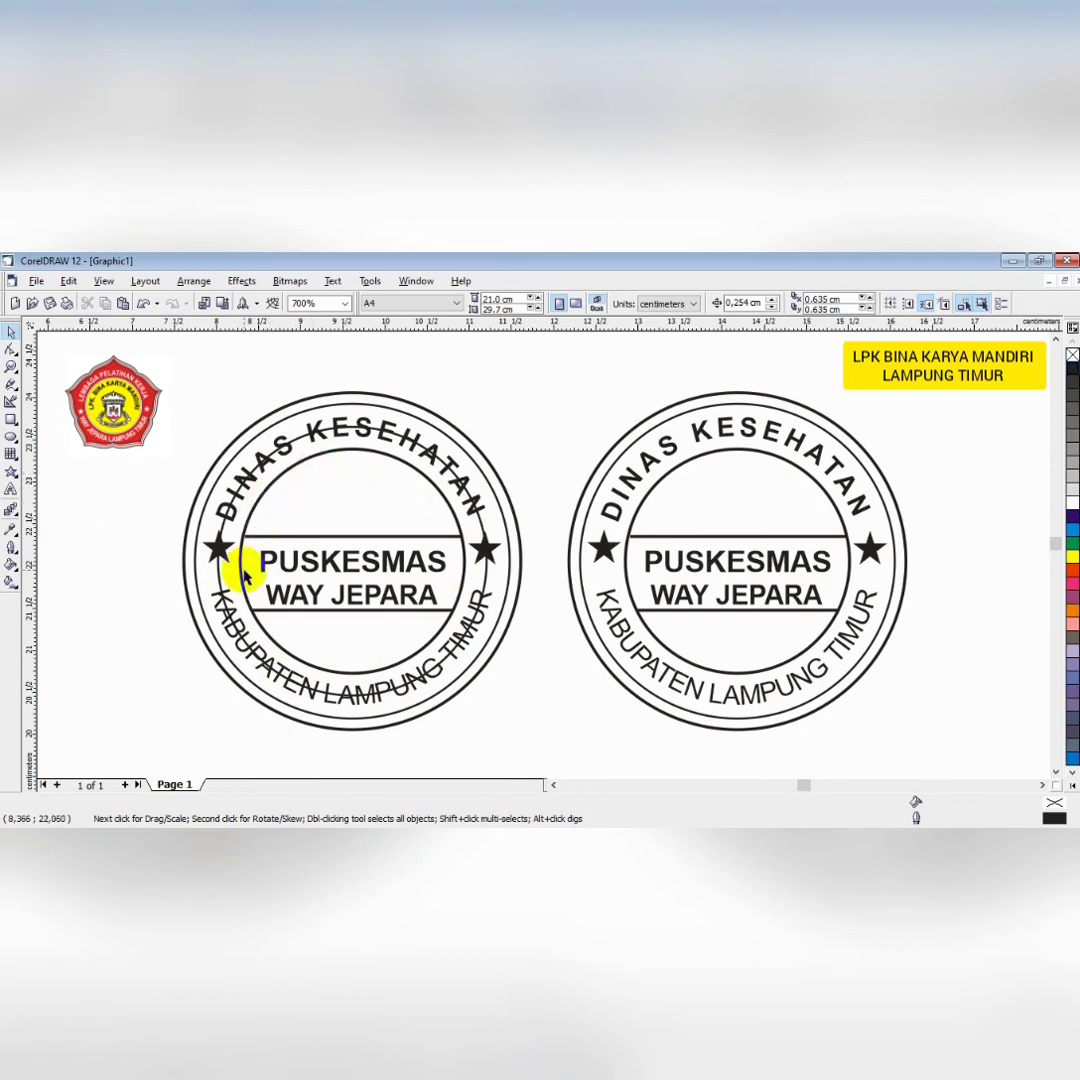
# Replace KESEHATAN with PASAR in the upper curved text of the original stamp
pyautogui.click(11, 490)
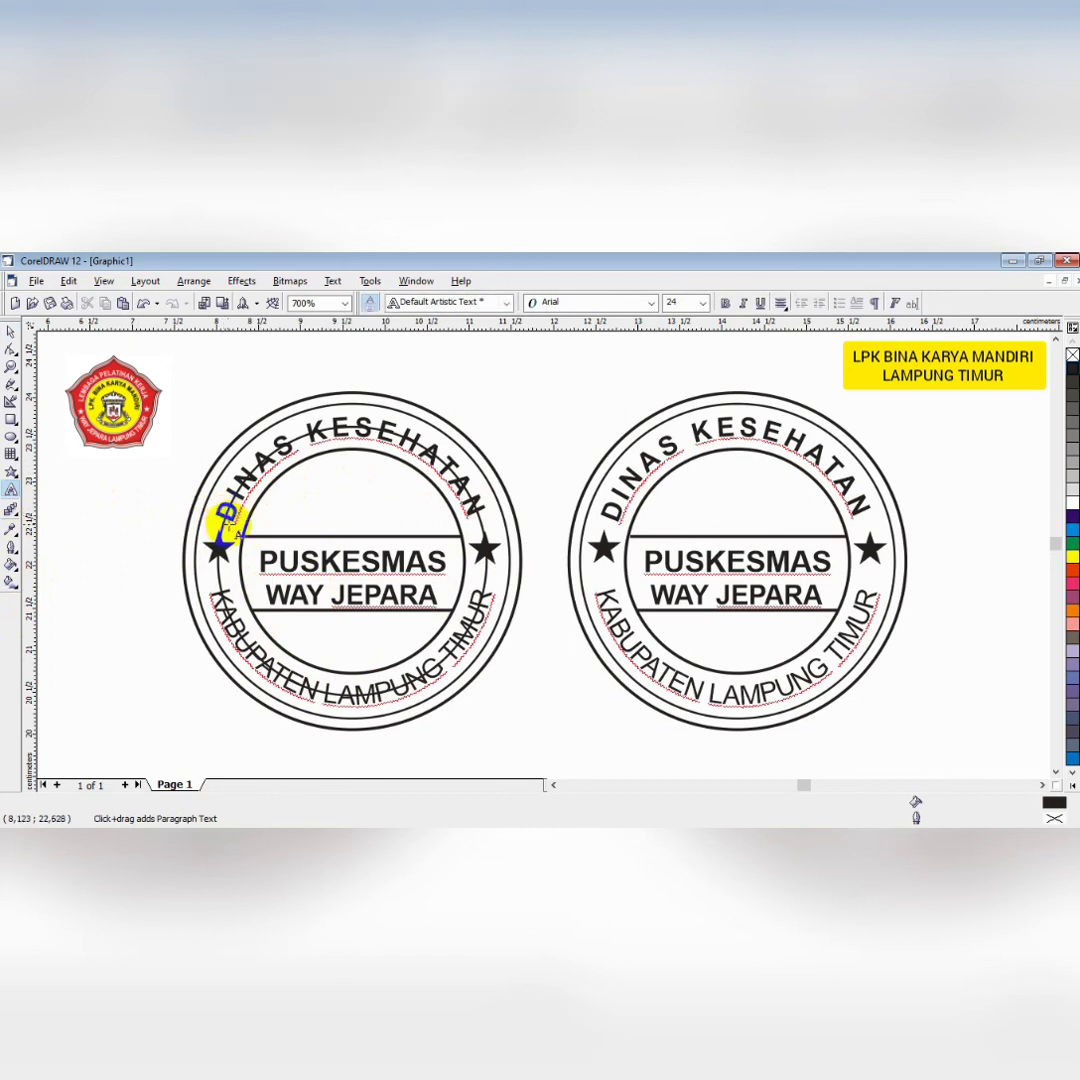
pyautogui.moveTo(226, 514); pyautogui.dragTo(494, 511)
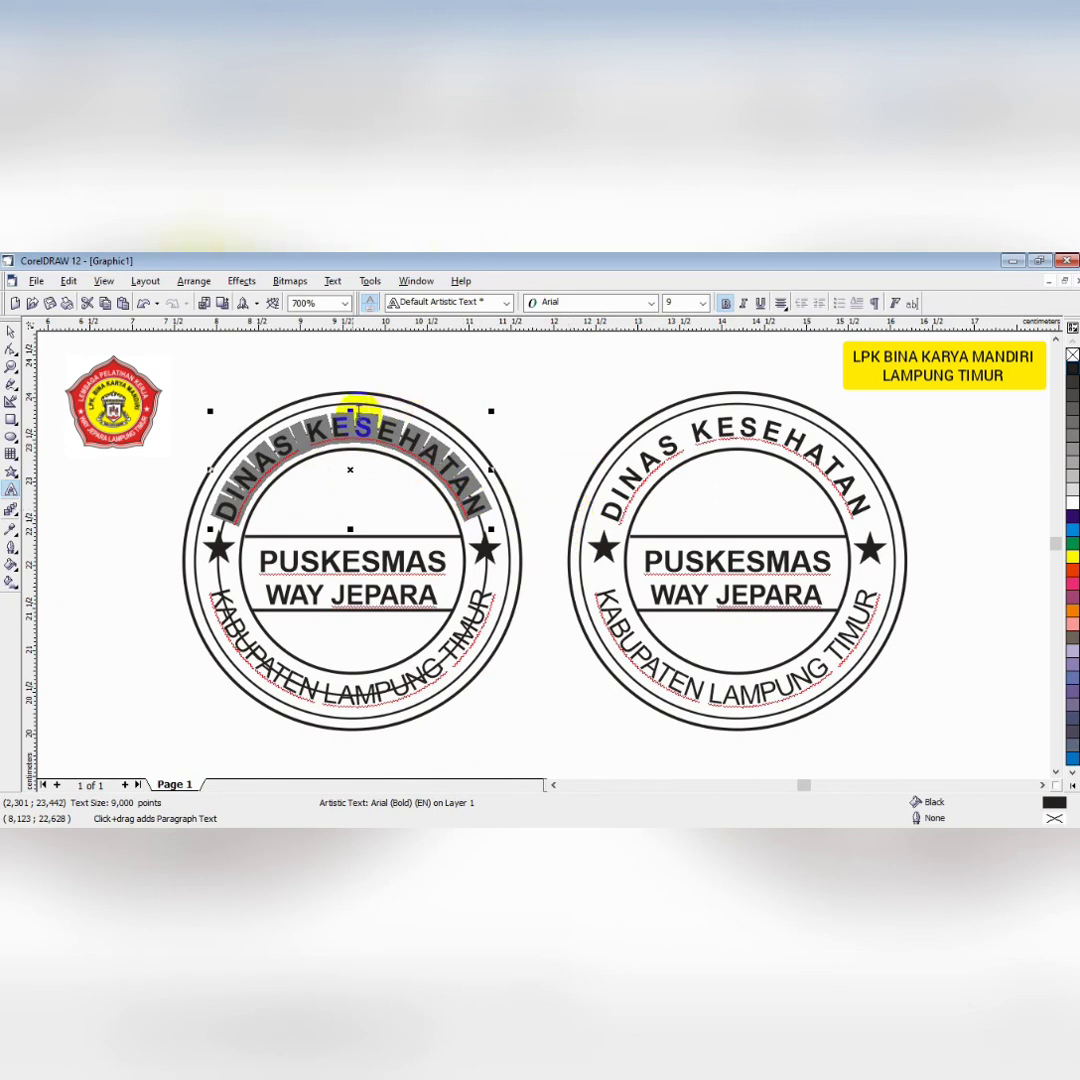
pyautogui.moveTo(303, 432); pyautogui.dragTo(493, 500)
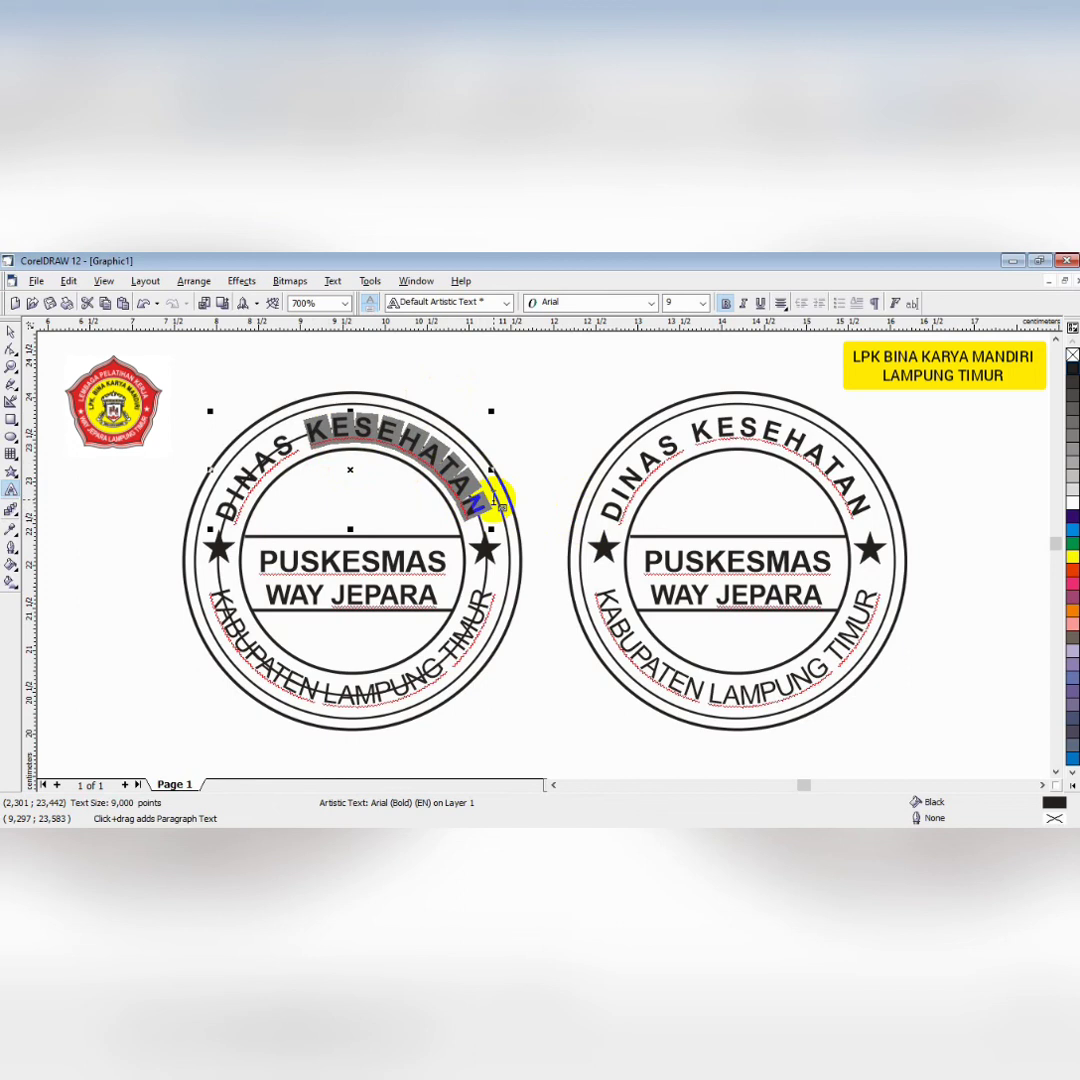
pyautogui.write('PASARI')
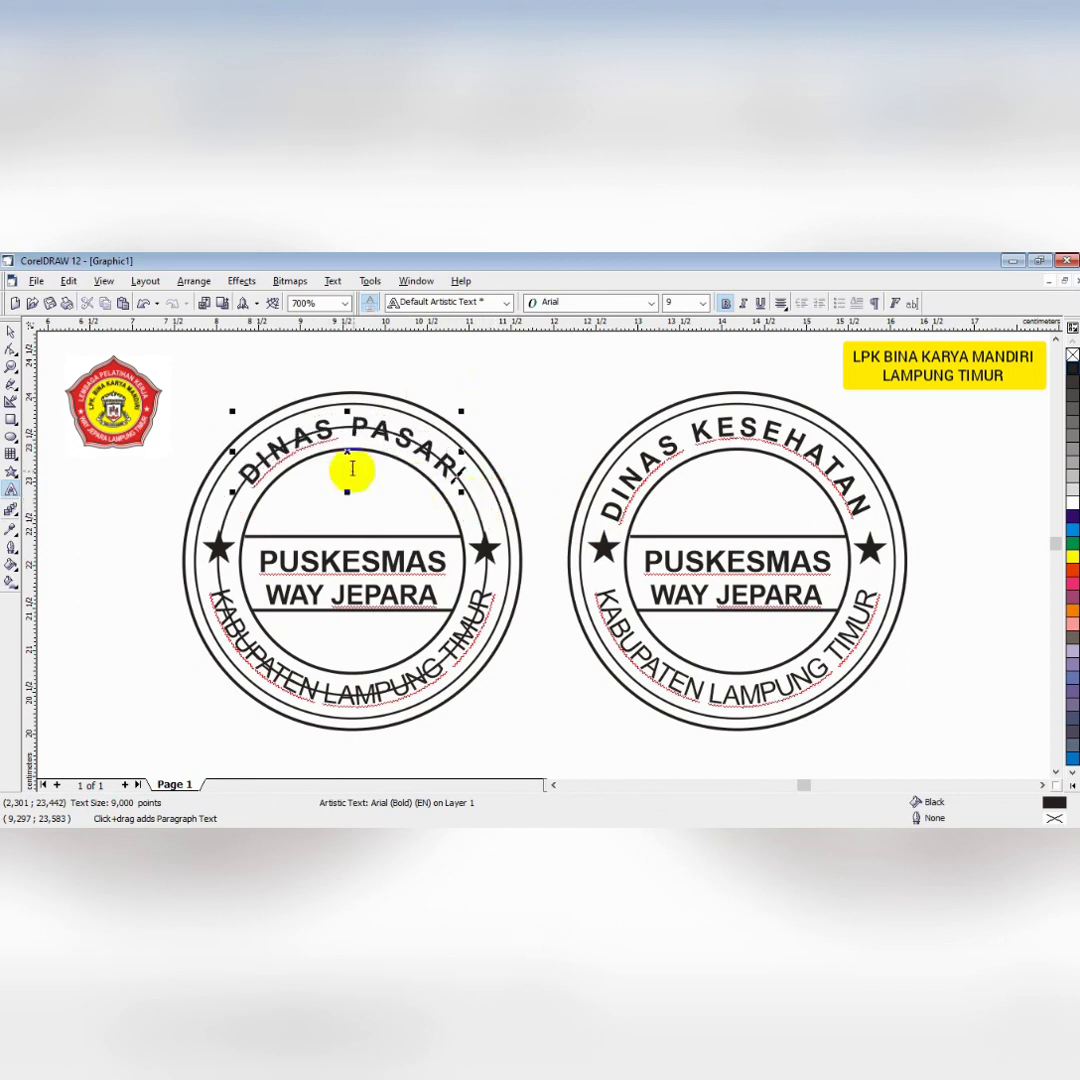
pyautogui.moveTo(241, 470); pyautogui.dragTo(249, 474)
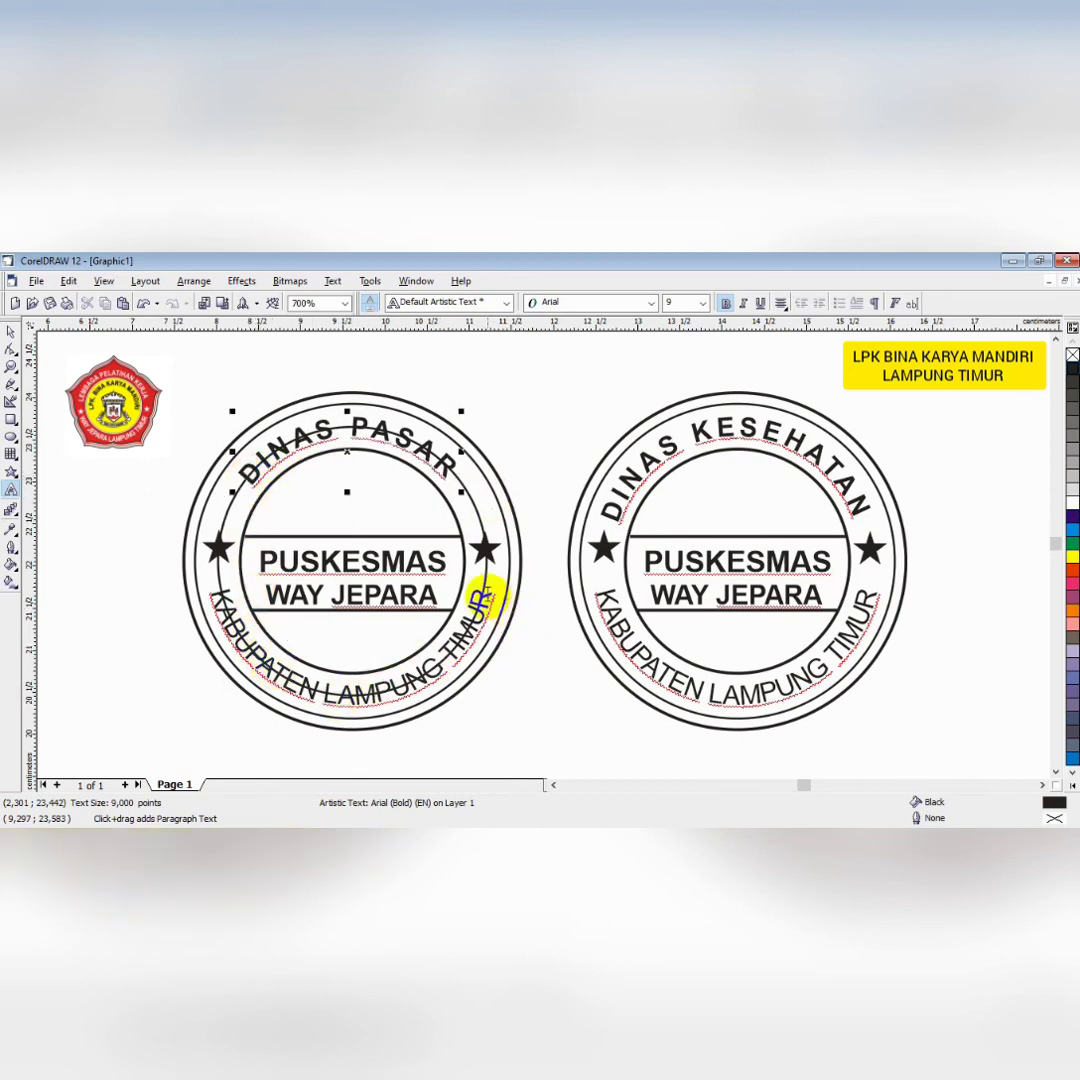
# Replace TIMUR with SELATAN in the lower curved text of the original stamp
pyautogui.click(331, 692)
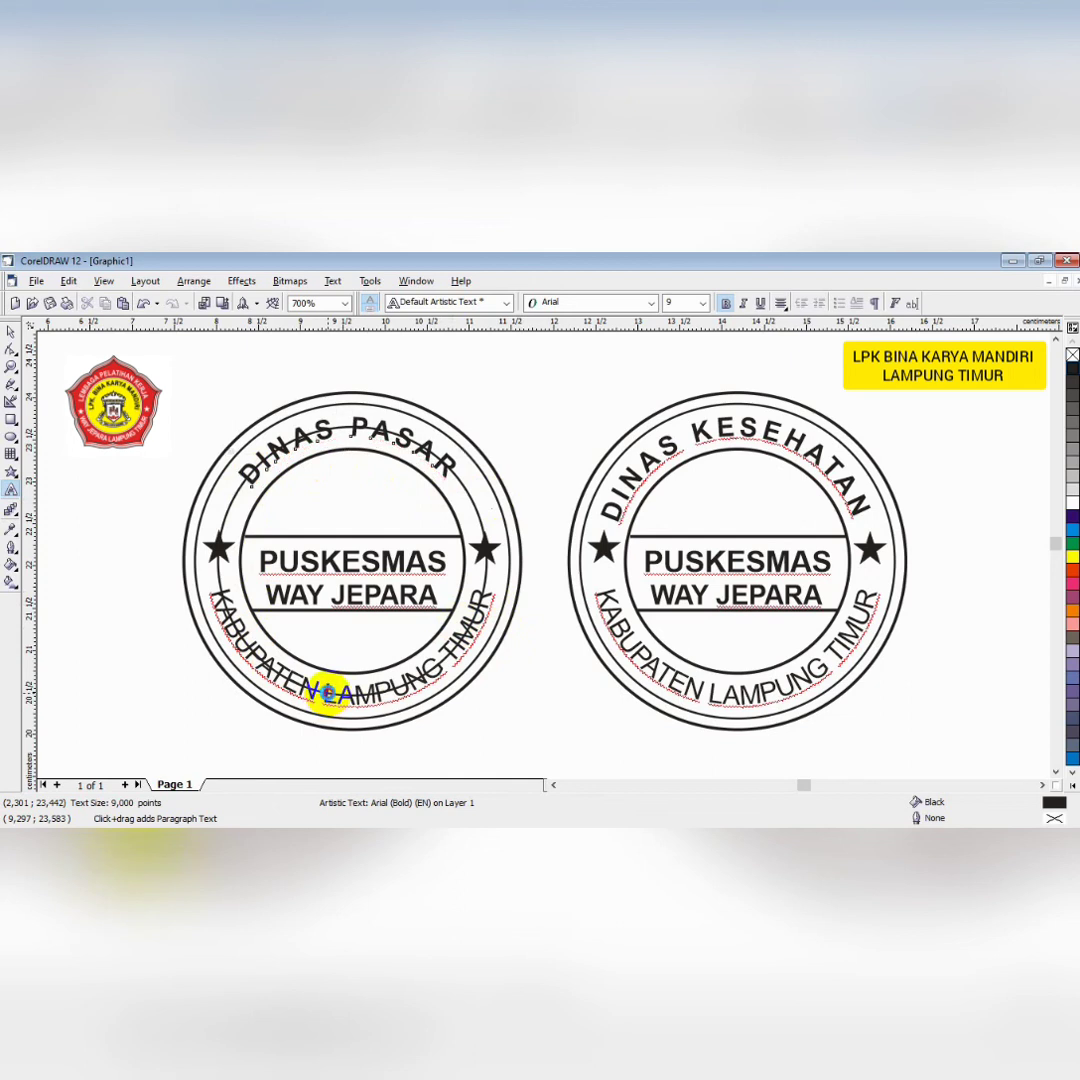
pyautogui.click(330, 692)
pyautogui.moveTo(330, 692); pyautogui.dragTo(497, 590)
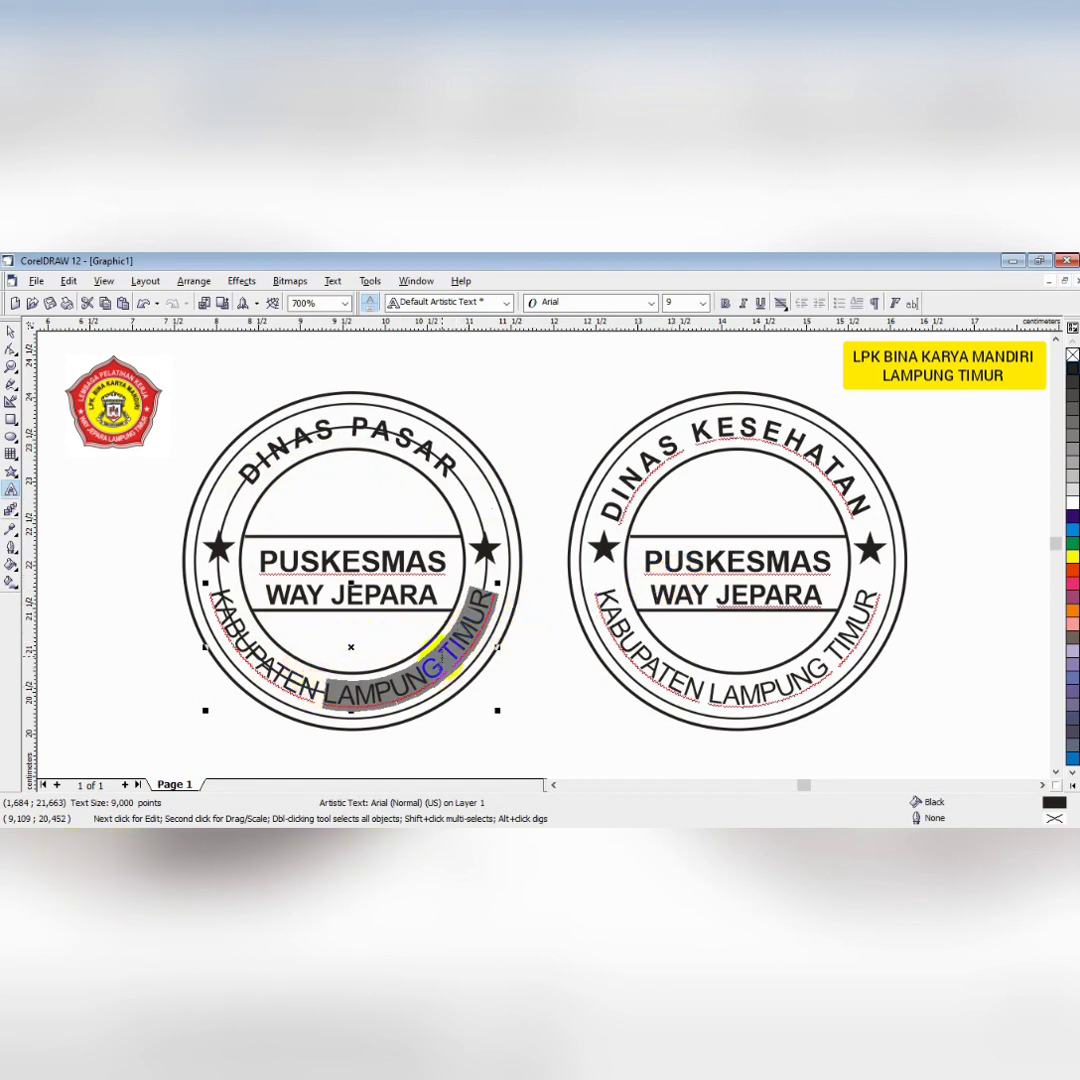
pyautogui.moveTo(443, 650); pyautogui.dragTo(490, 578)
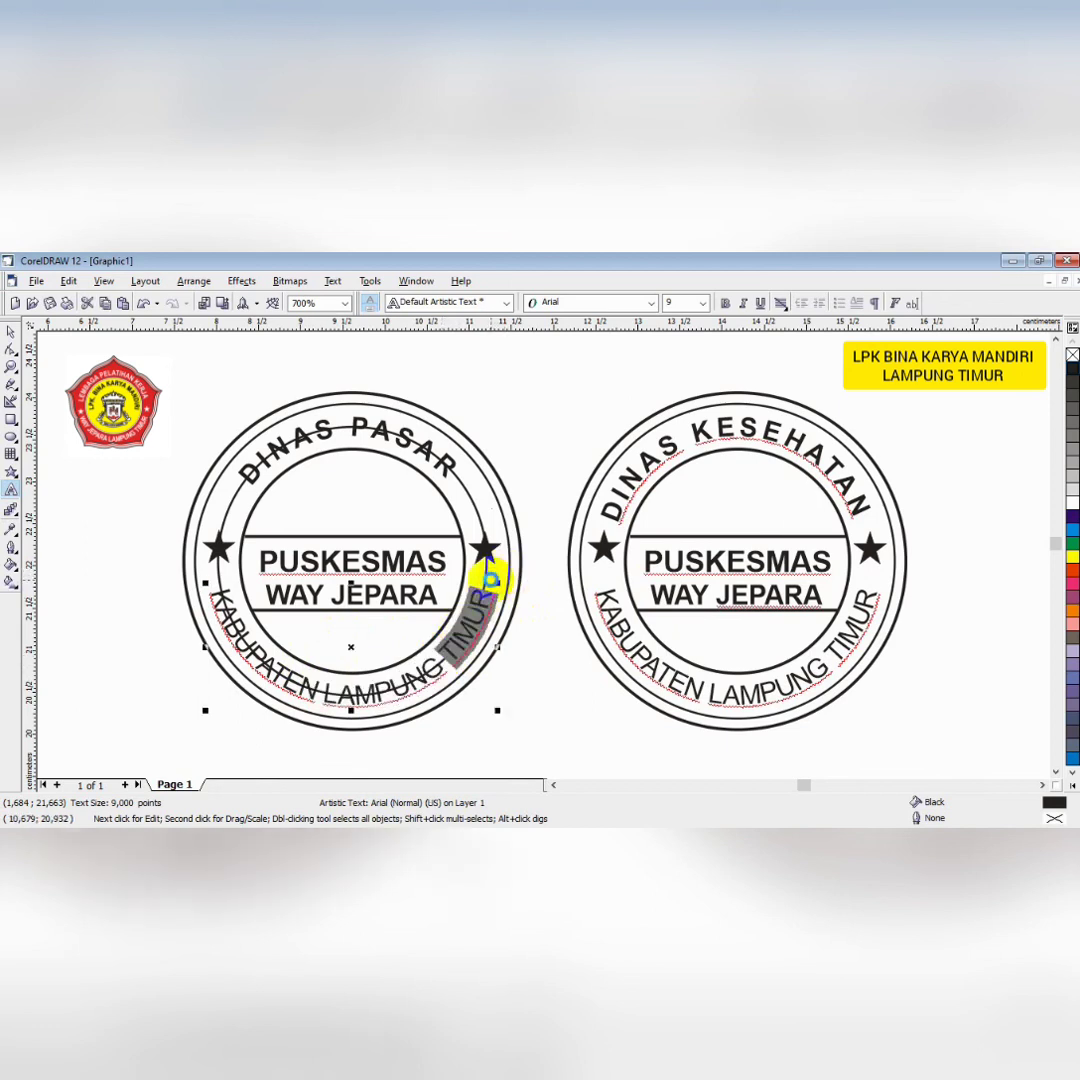
pyautogui.write('SELATAN')
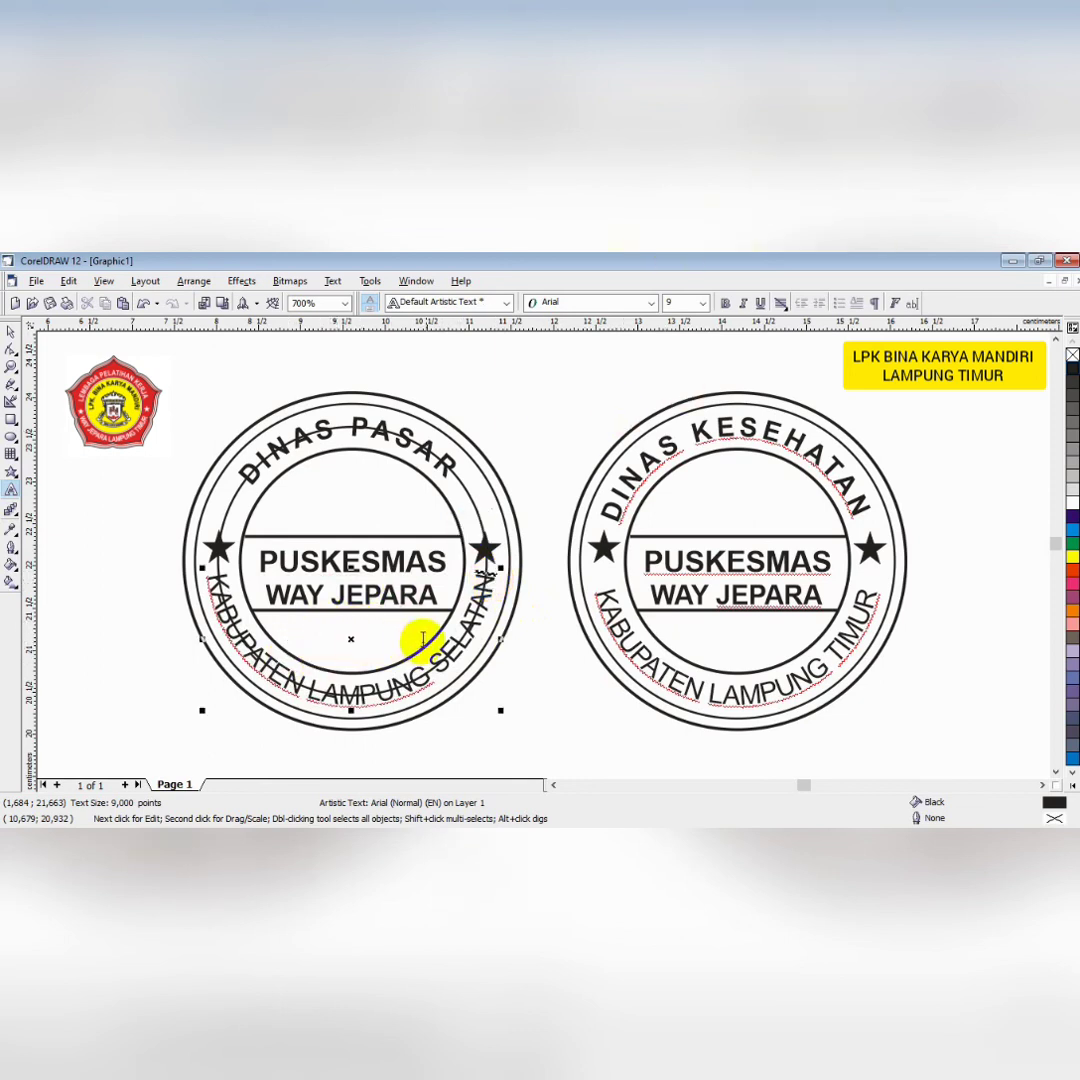
# Set the KABUPATEN LAMPUNG SELATAN text to 8 pt bold
pyautogui.moveTo(446, 710); pyautogui.dragTo(218, 578)
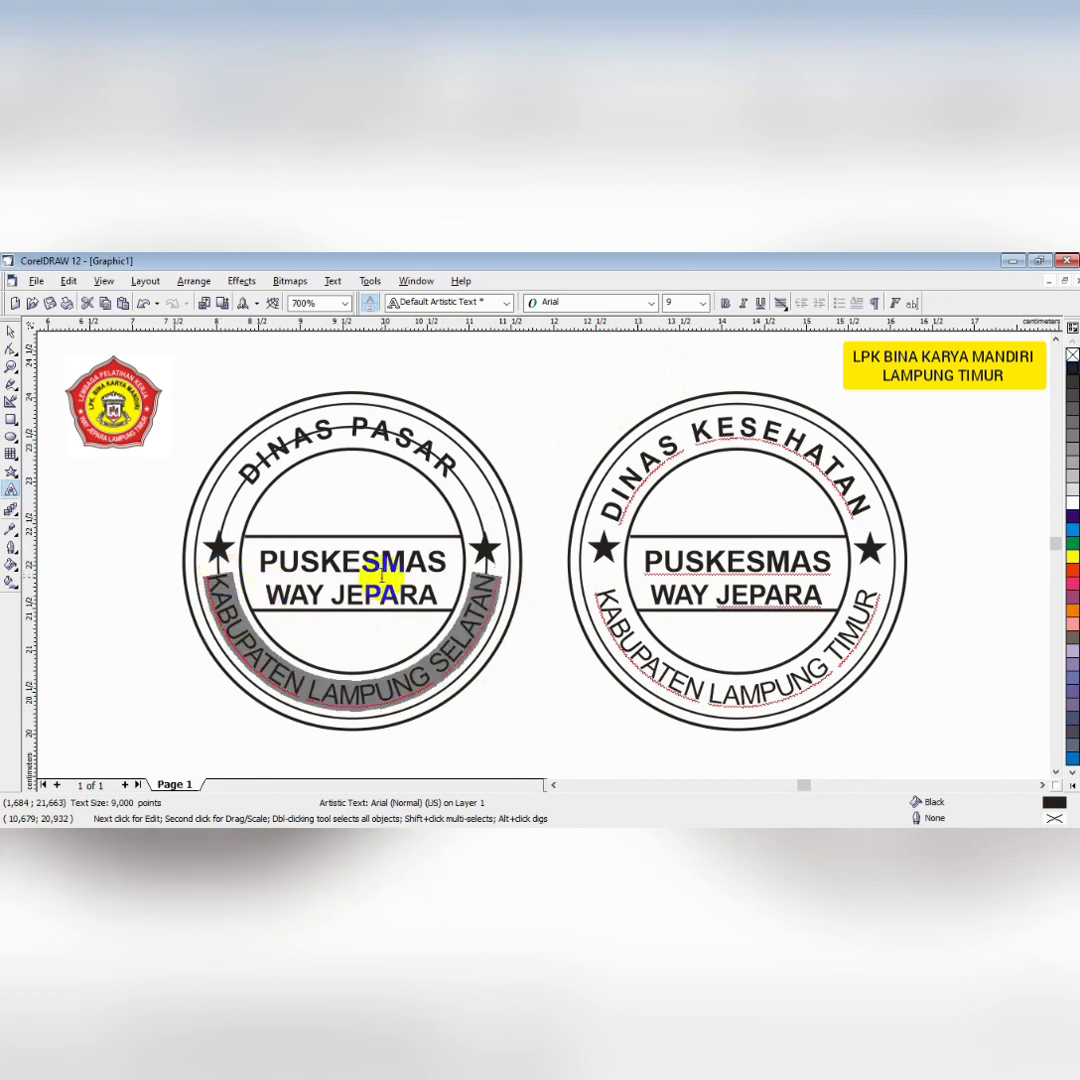
pyautogui.click(703, 303)
pyautogui.click(677, 340)
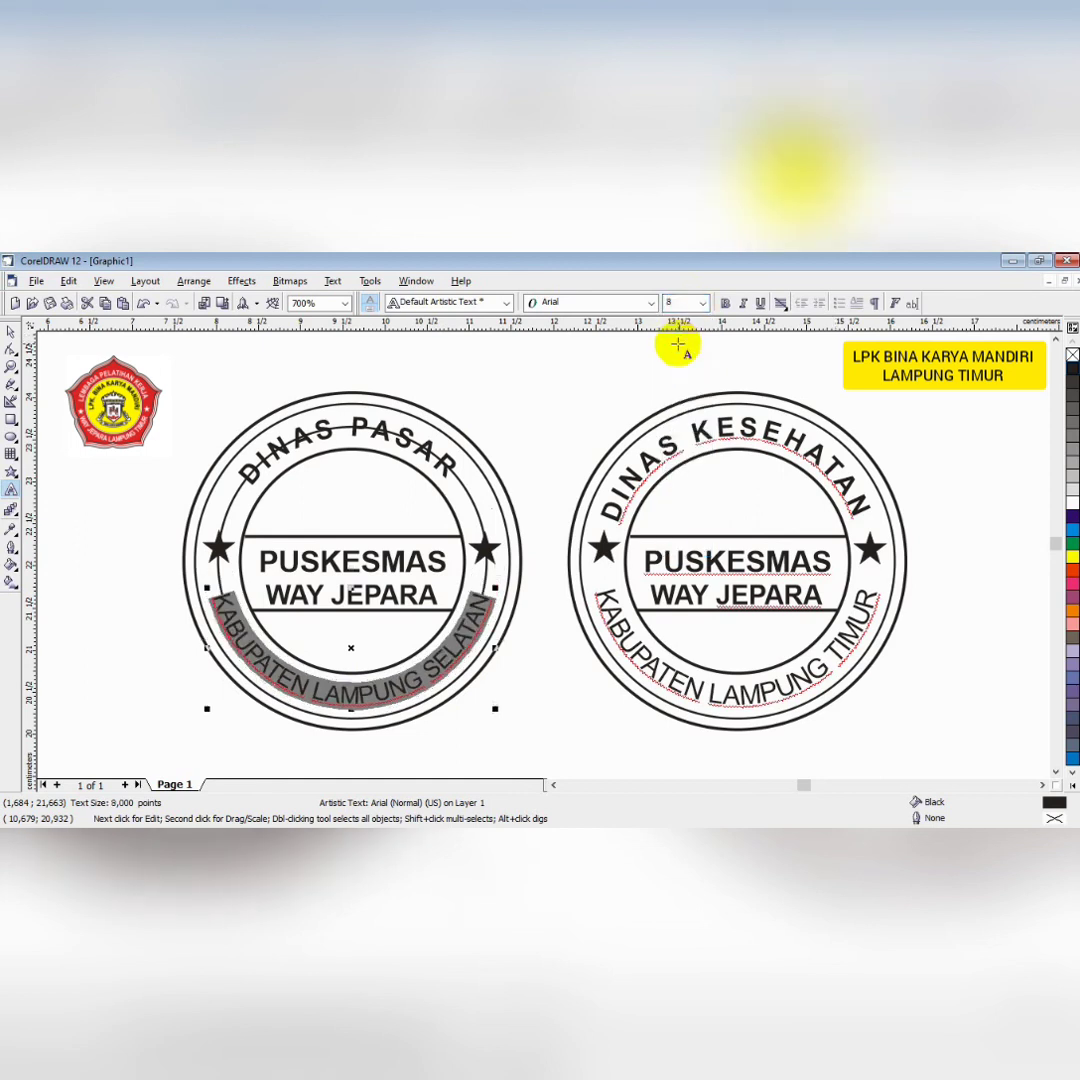
pyautogui.click(722, 302)
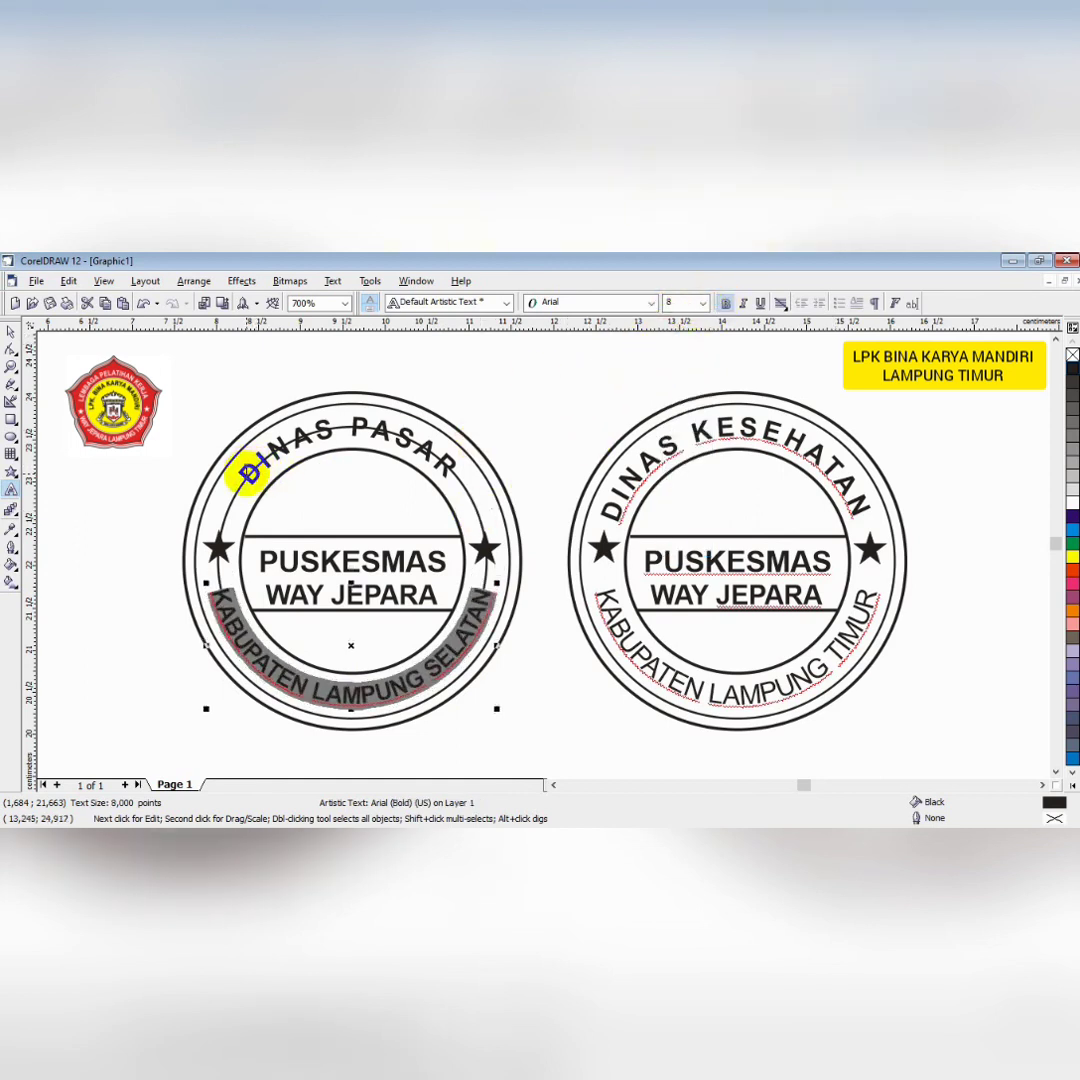
# Set the font size of the curved DINAS PASAR text to 10 pt
pyautogui.click(248, 473)
pyautogui.moveTo(243, 467); pyautogui.dragTo(452, 470)
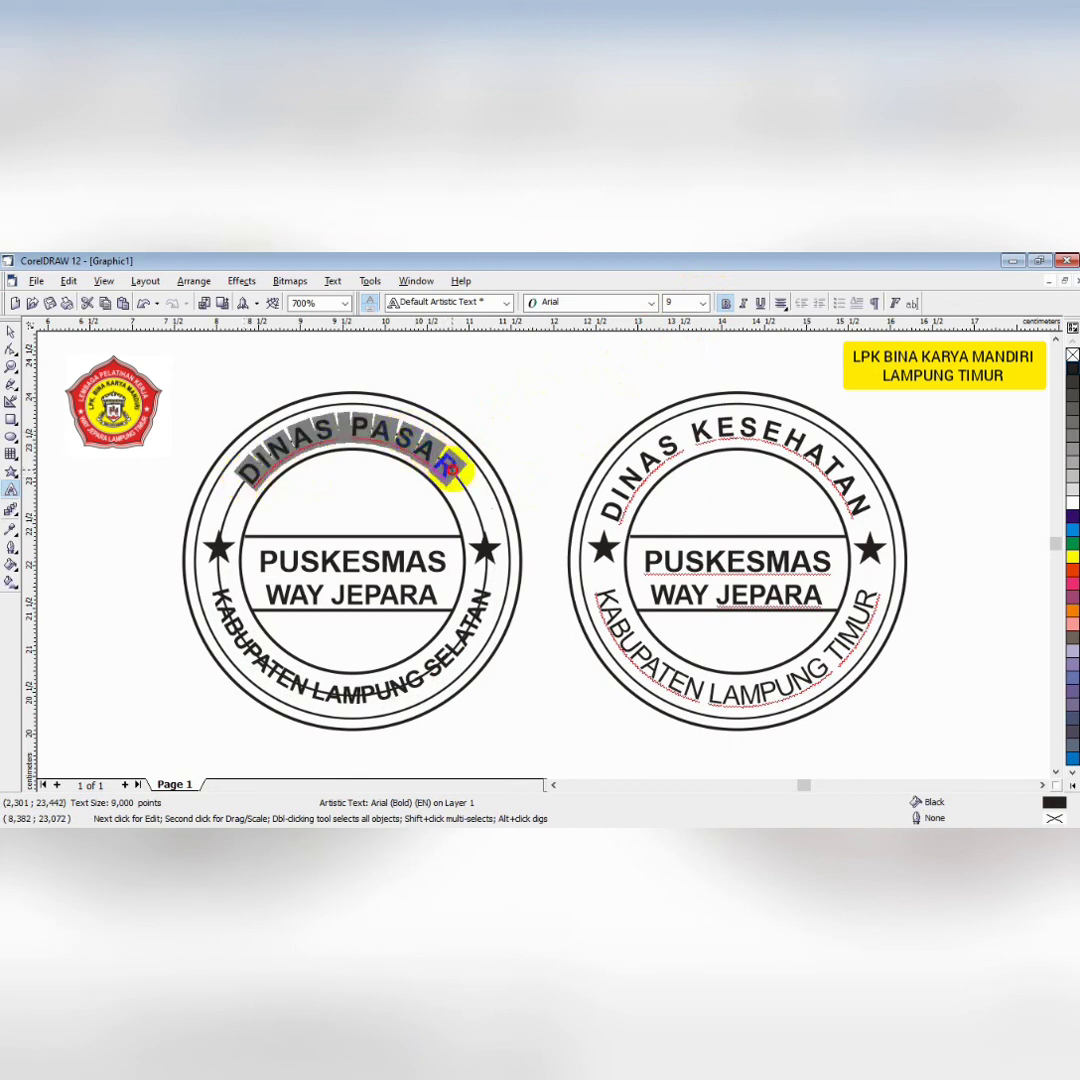
pyautogui.click(703, 303)
pyautogui.click(680, 377)
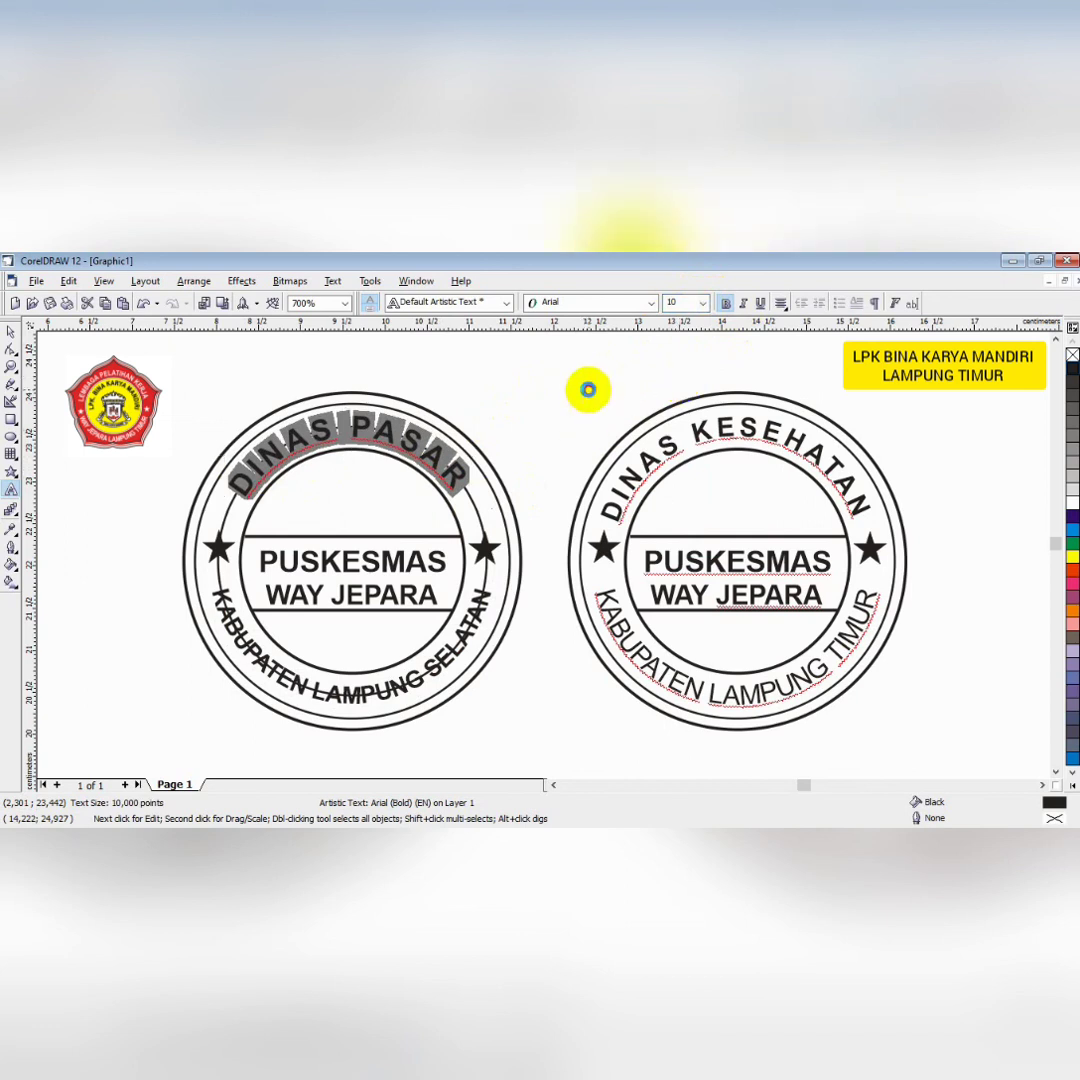
pyautogui.click(585, 389)
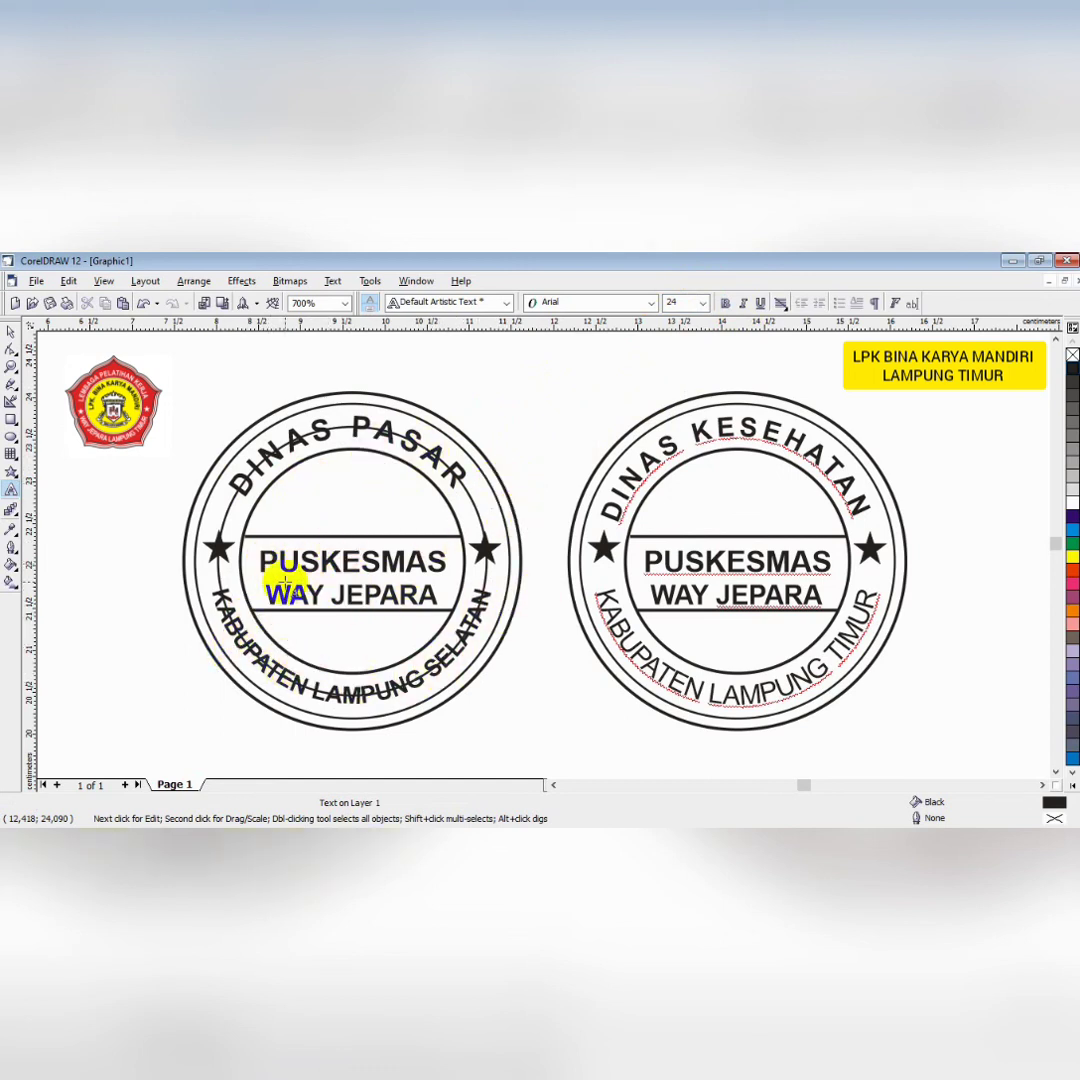
# Replace PUSKESMAS with PASAR and WAY JEPARA with BAKAUHENI in the centre of the original stamp
pyautogui.moveTo(262, 563); pyautogui.dragTo(457, 556)
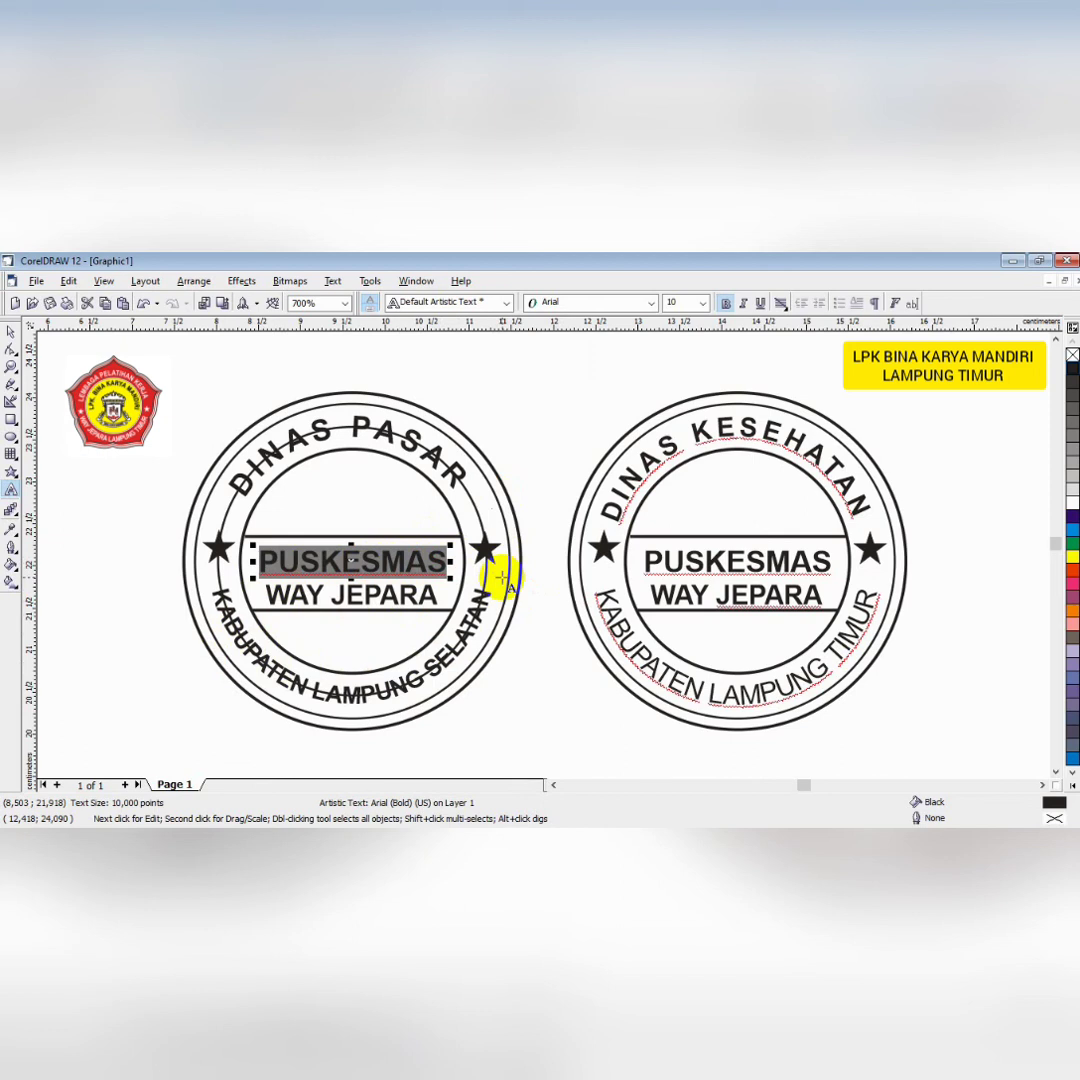
pyautogui.write('PASAR')
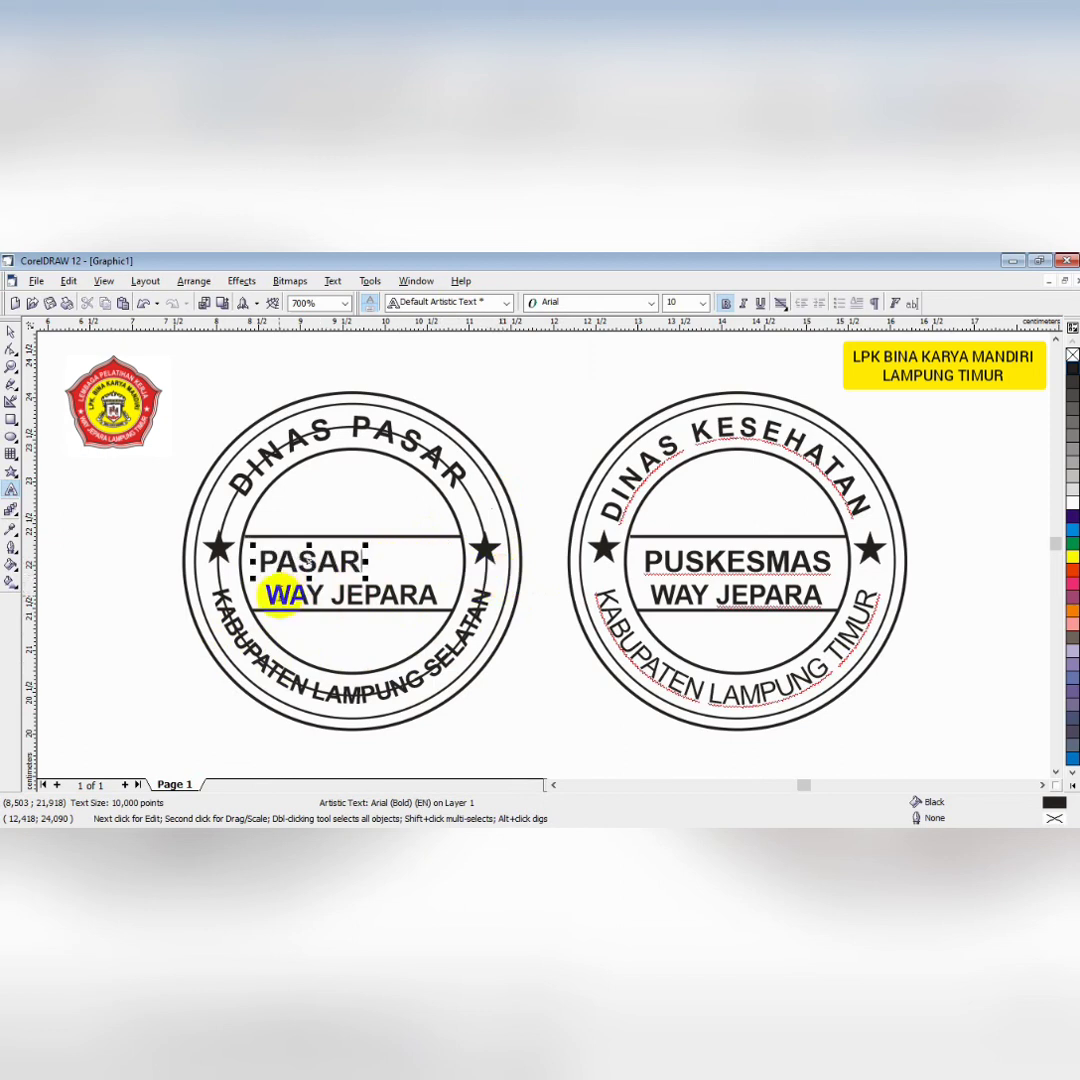
pyautogui.moveTo(270, 598); pyautogui.dragTo(440, 597)
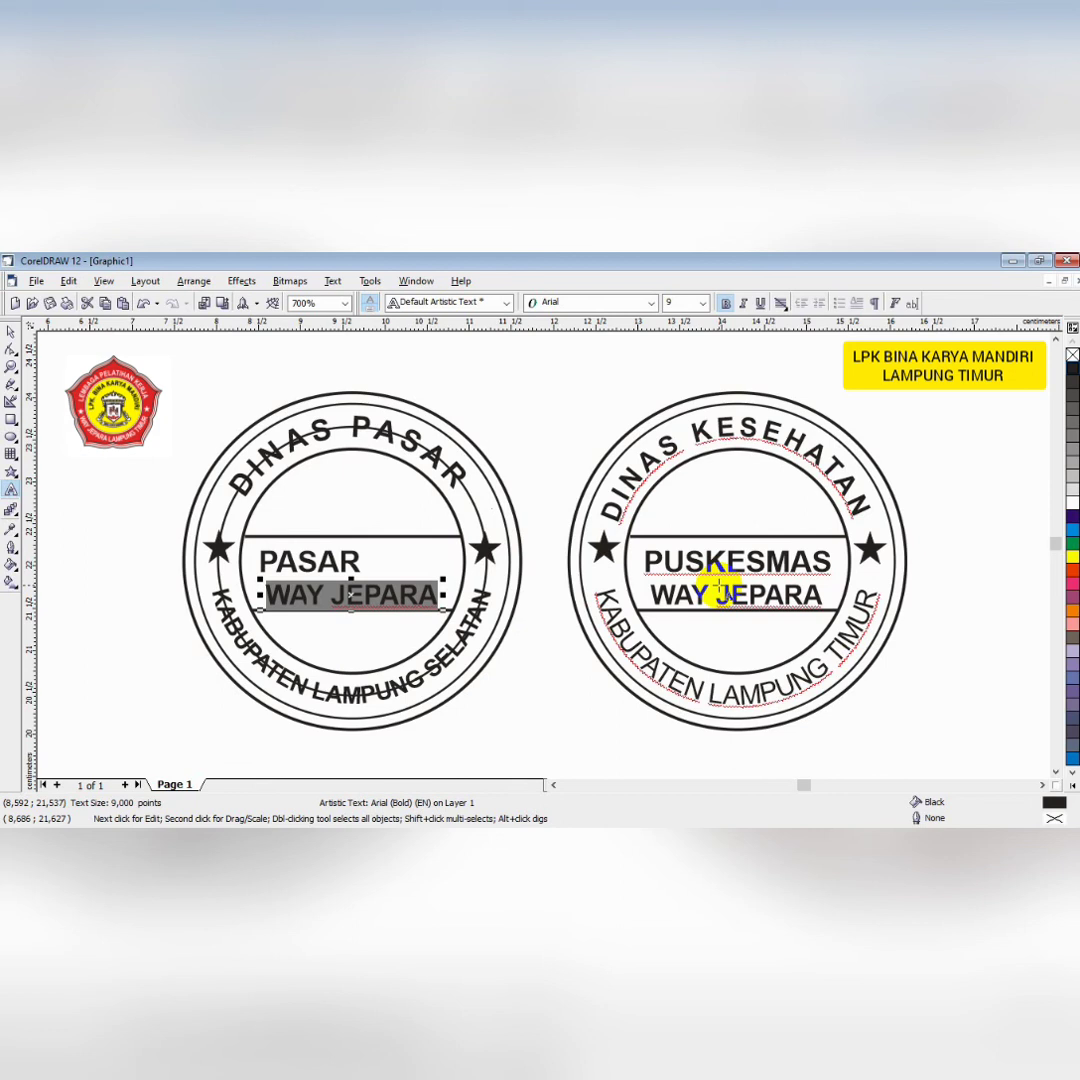
pyautogui.moveTo(440, 596); pyautogui.dragTo(355, 562)
pyautogui.write('BAKAUHENI')
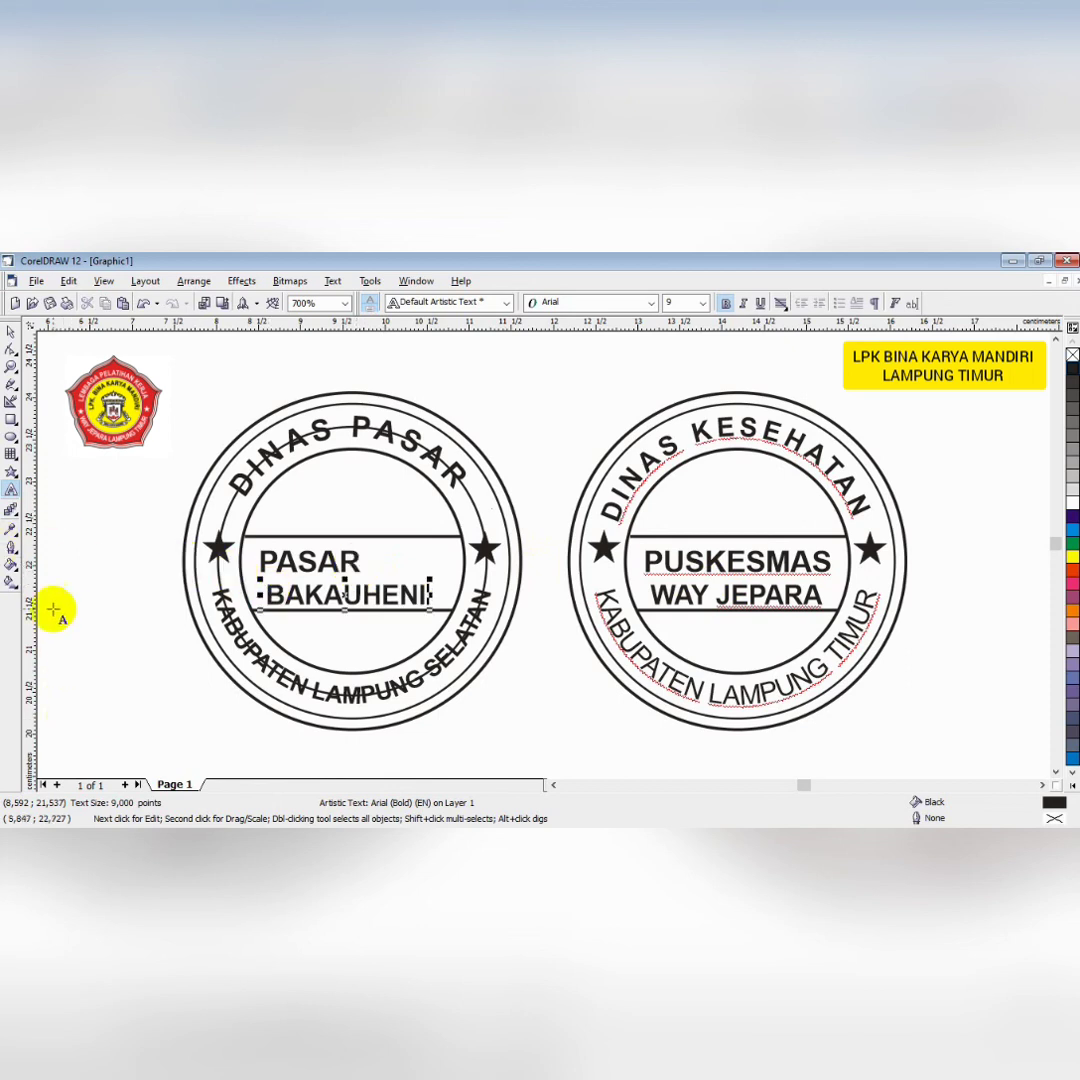
# Widen the letter spacing of the PASAR text in the centre of the original stamp
pyautogui.moveTo(262, 563); pyautogui.dragTo(373, 563)
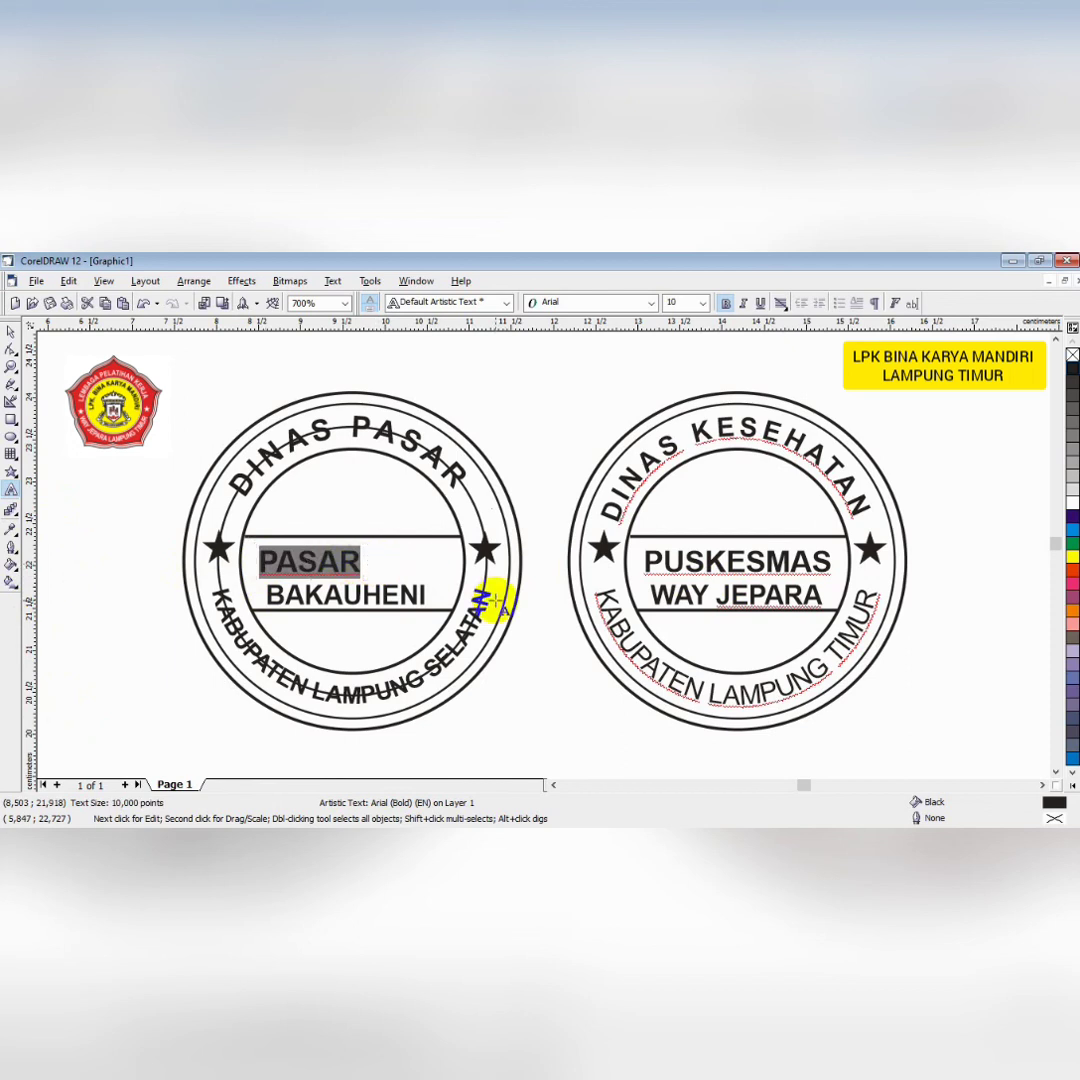
pyautogui.hotkey('ctrl', 'shift', '>')
pyautogui.hotkey('ctrl', 'shift', '>')
pyautogui.hotkey('ctrl', 'shift', '>')
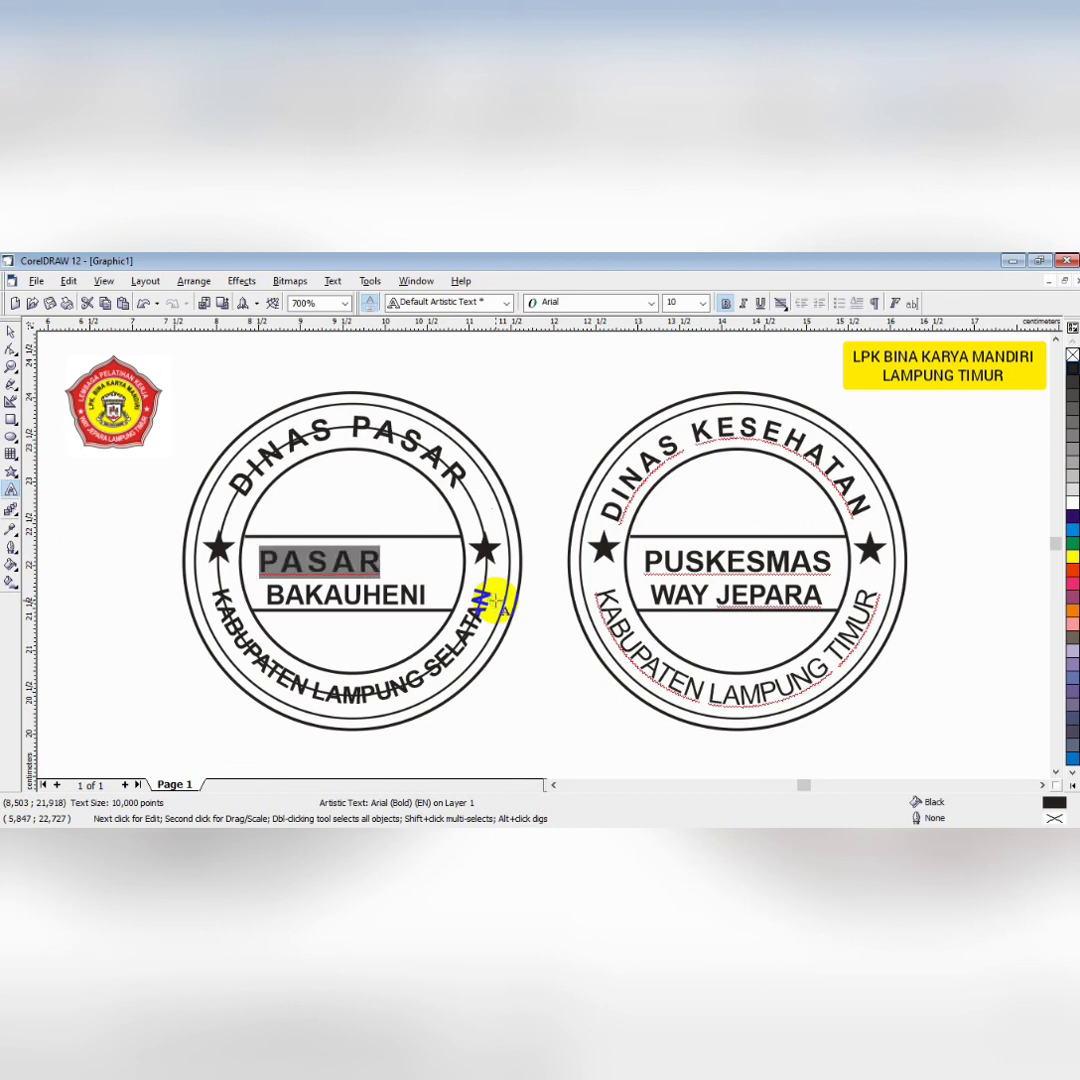
pyautogui.hotkey('ctrl', 'shift', '>')
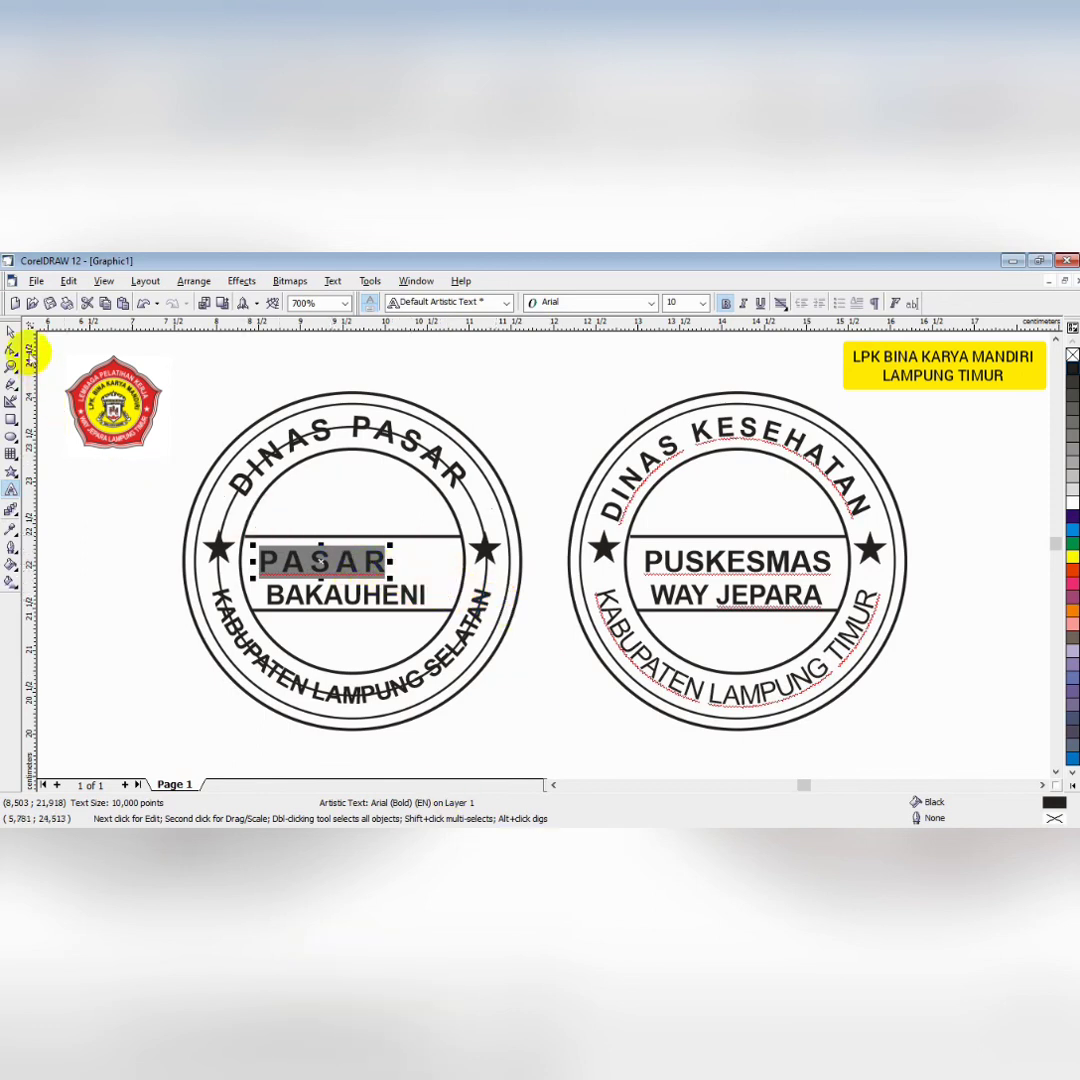
pyautogui.click(10, 334)
pyautogui.click(53, 357)
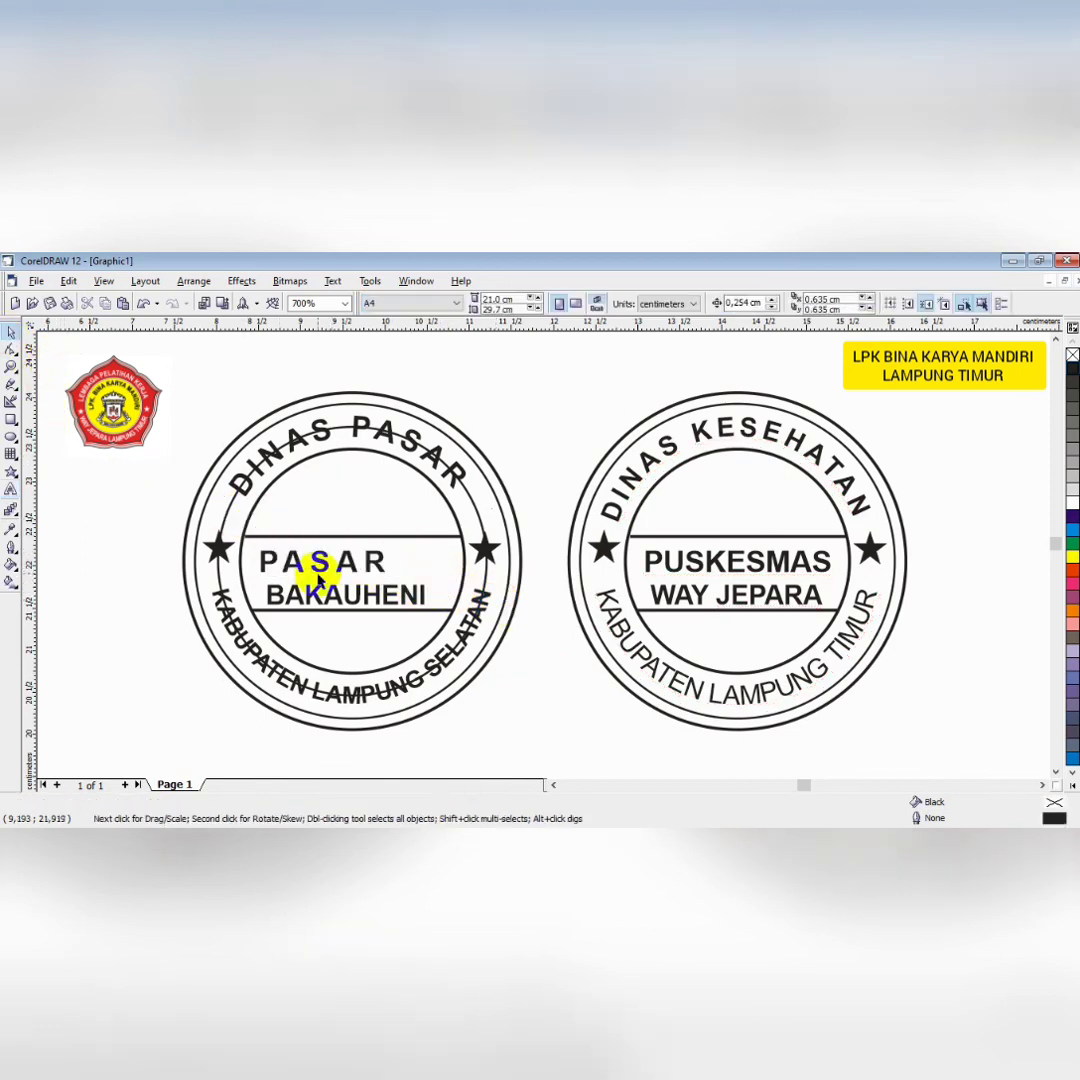
# Align PASAR and BAKAUHENI to the horizontal centre of the original stamp's inner circle
pyautogui.click(380, 597)
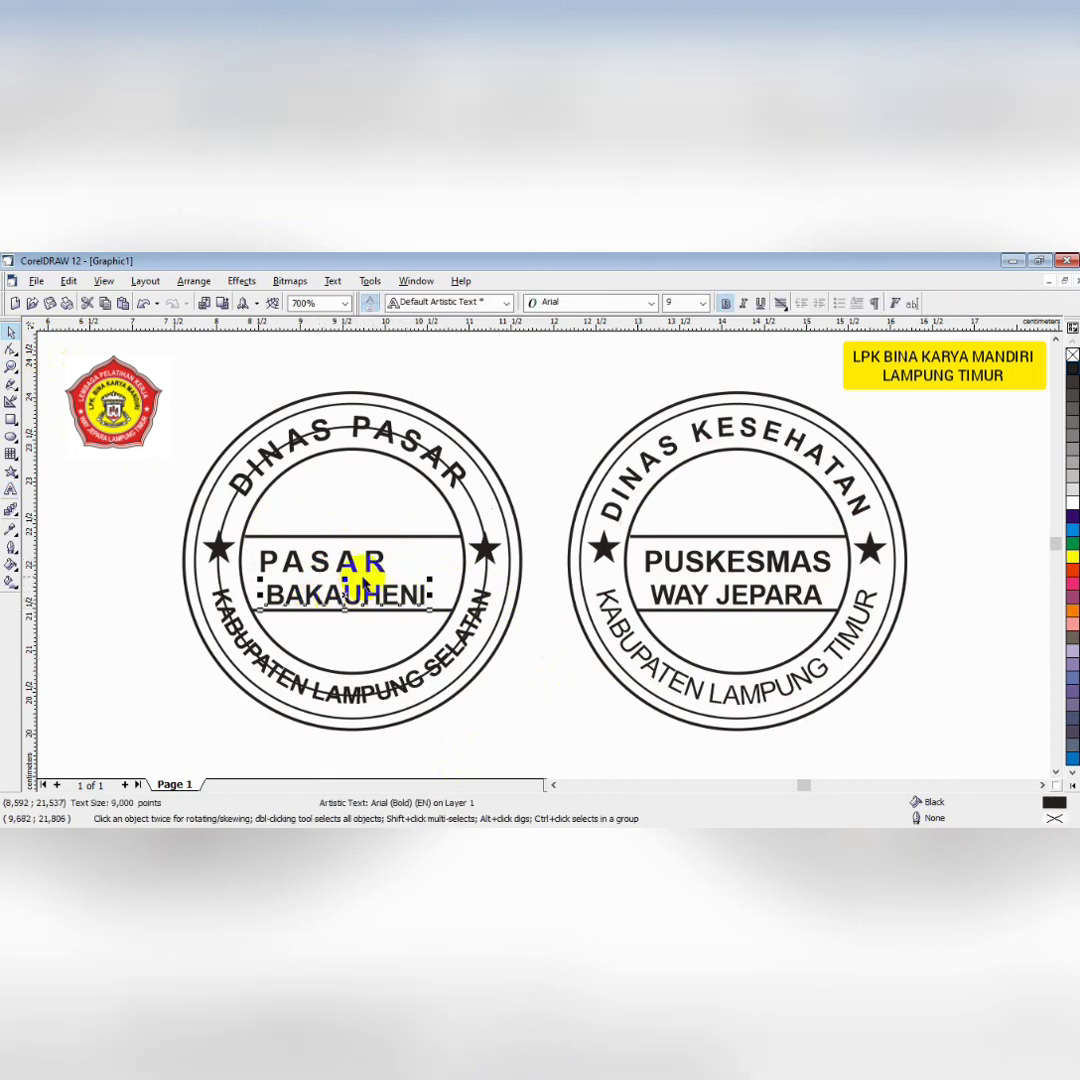
pyautogui.keyDown('shift'); pyautogui.click(368, 565); pyautogui.keyUp('shift')
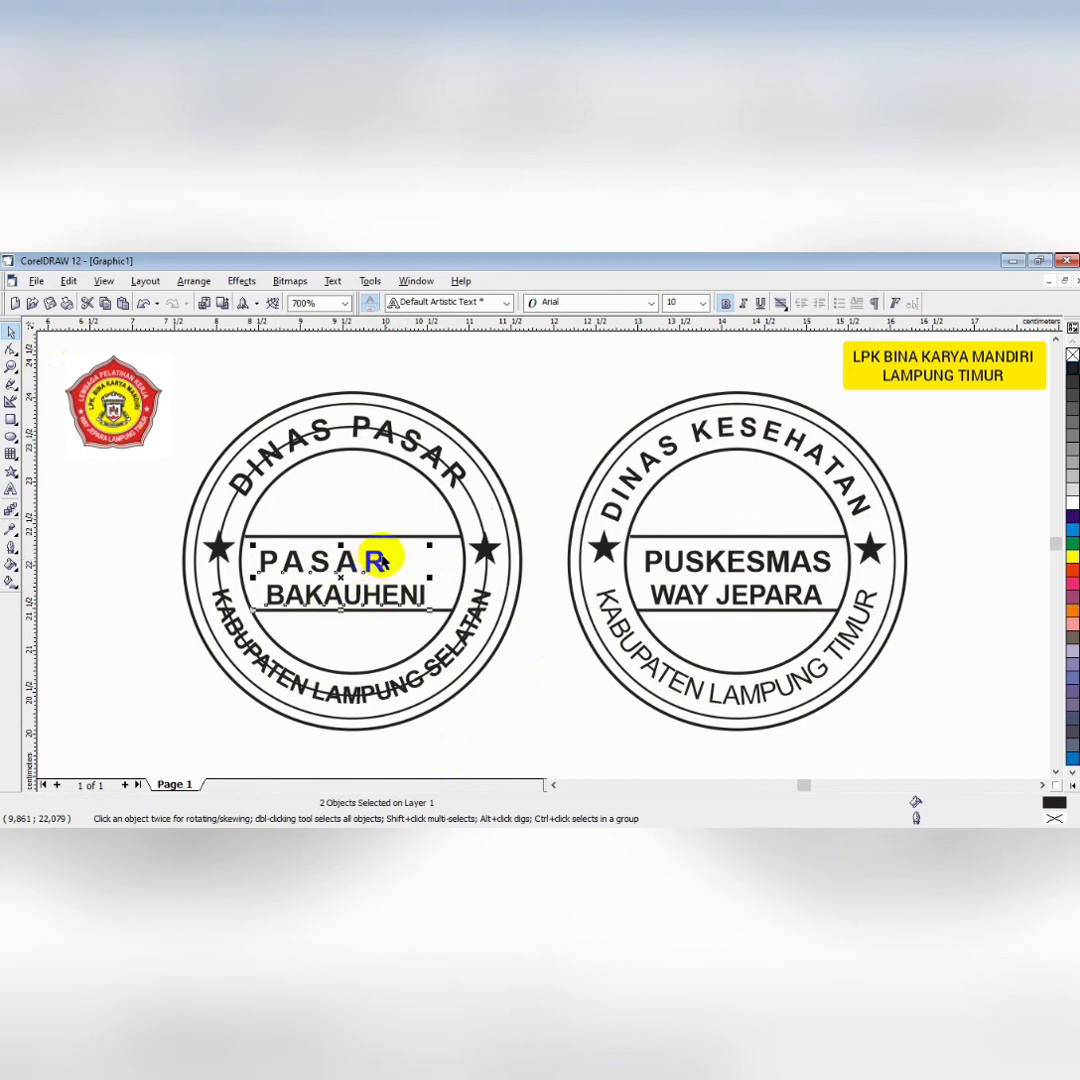
pyautogui.keyDown('shift'); pyautogui.click(433, 490); pyautogui.keyUp('shift')
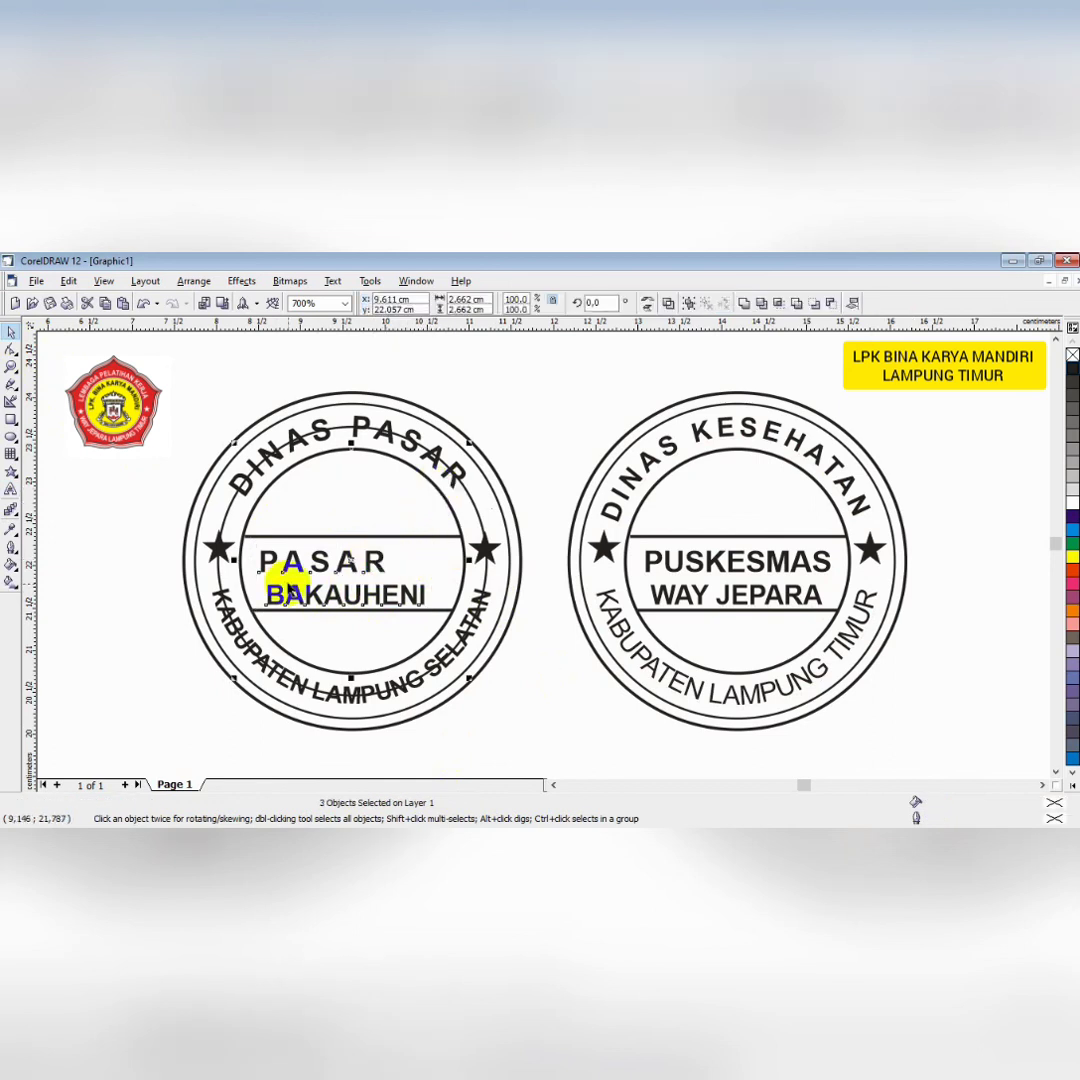
pyautogui.click(852, 302)
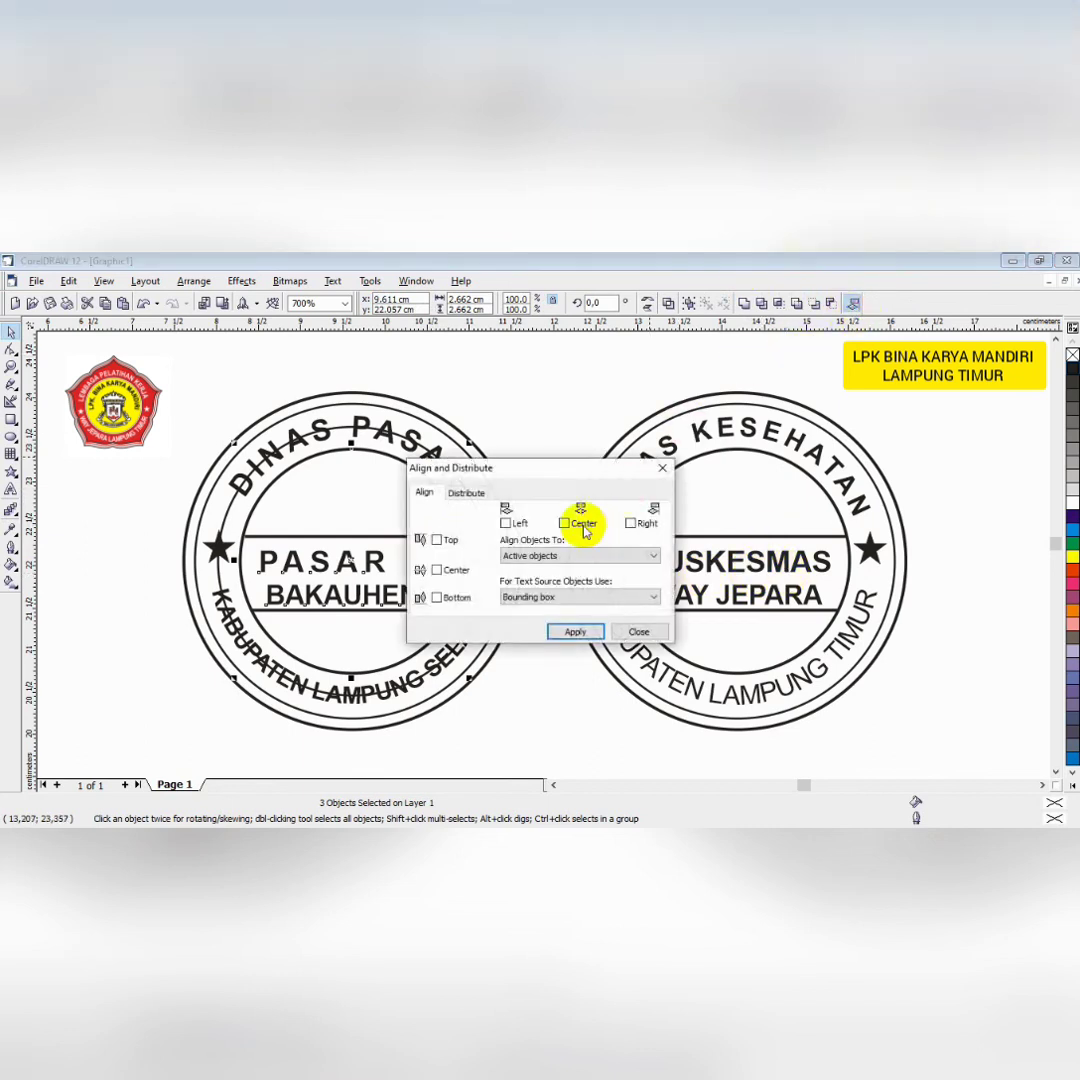
pyautogui.click(574, 631)
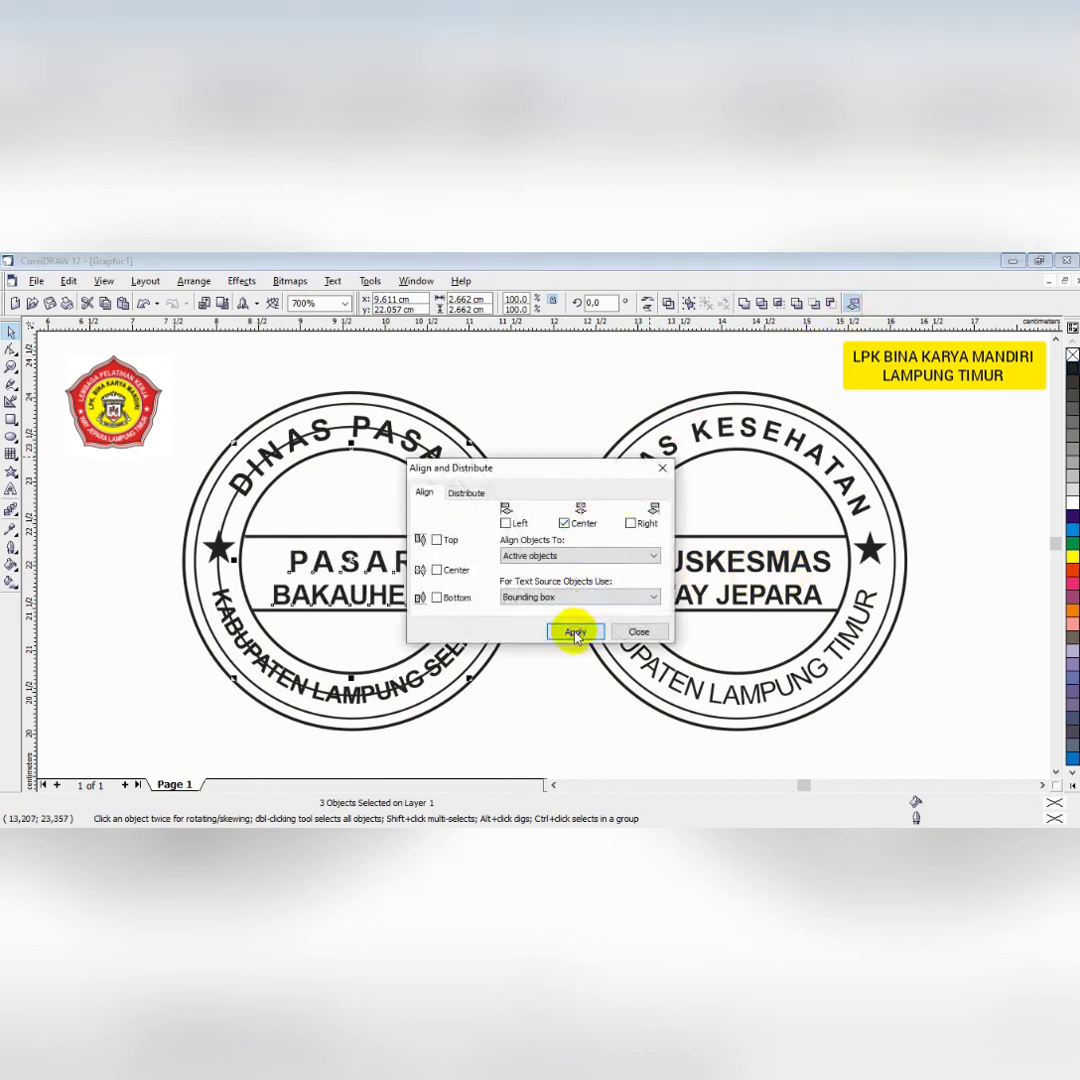
pyautogui.click(638, 631)
pyautogui.click(550, 705)
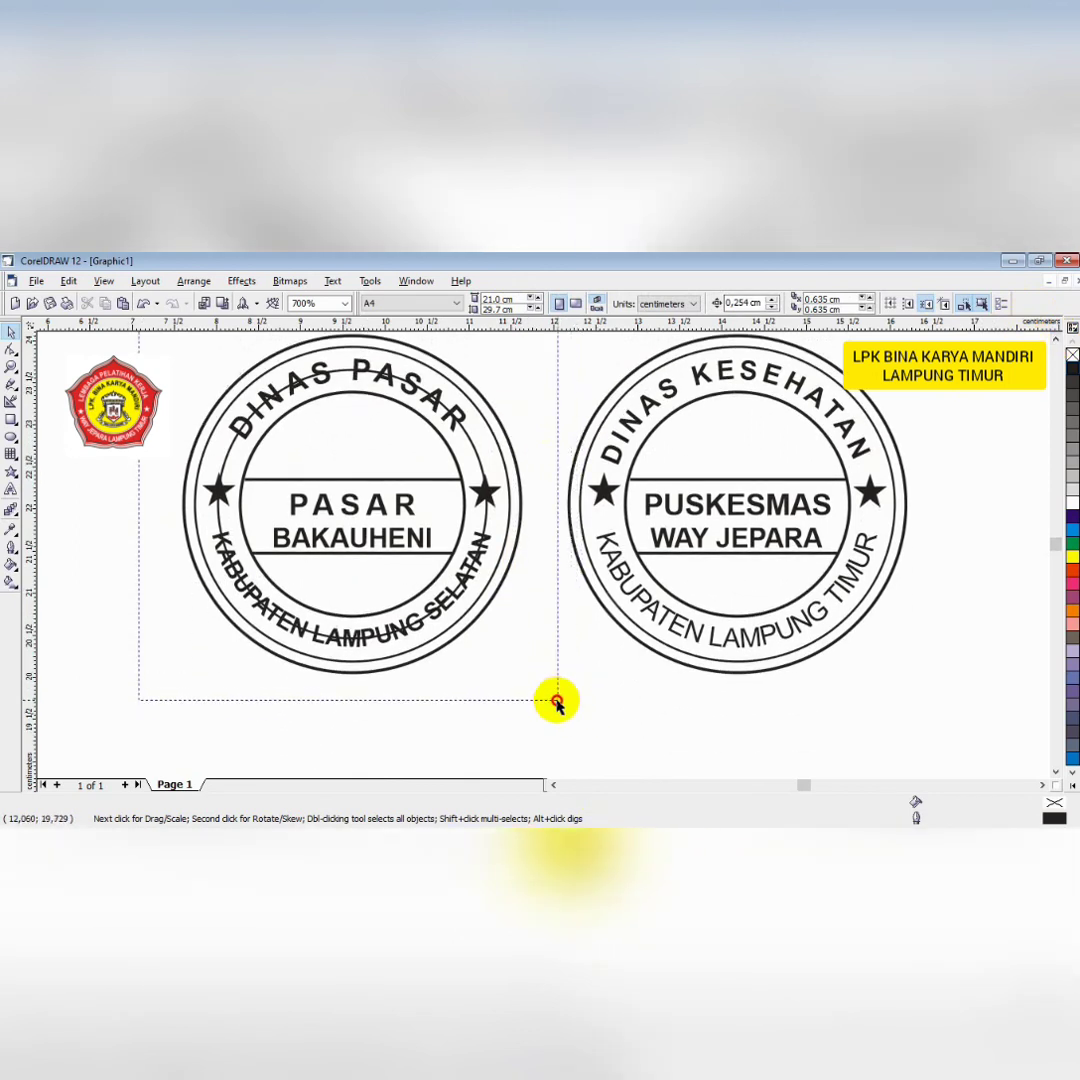
# Duplicate the whole DINAS PASAR stamp and place the copy below and between the two existing stamps
pyautogui.moveTo(557, 703); pyautogui.dragTo(550, 703)
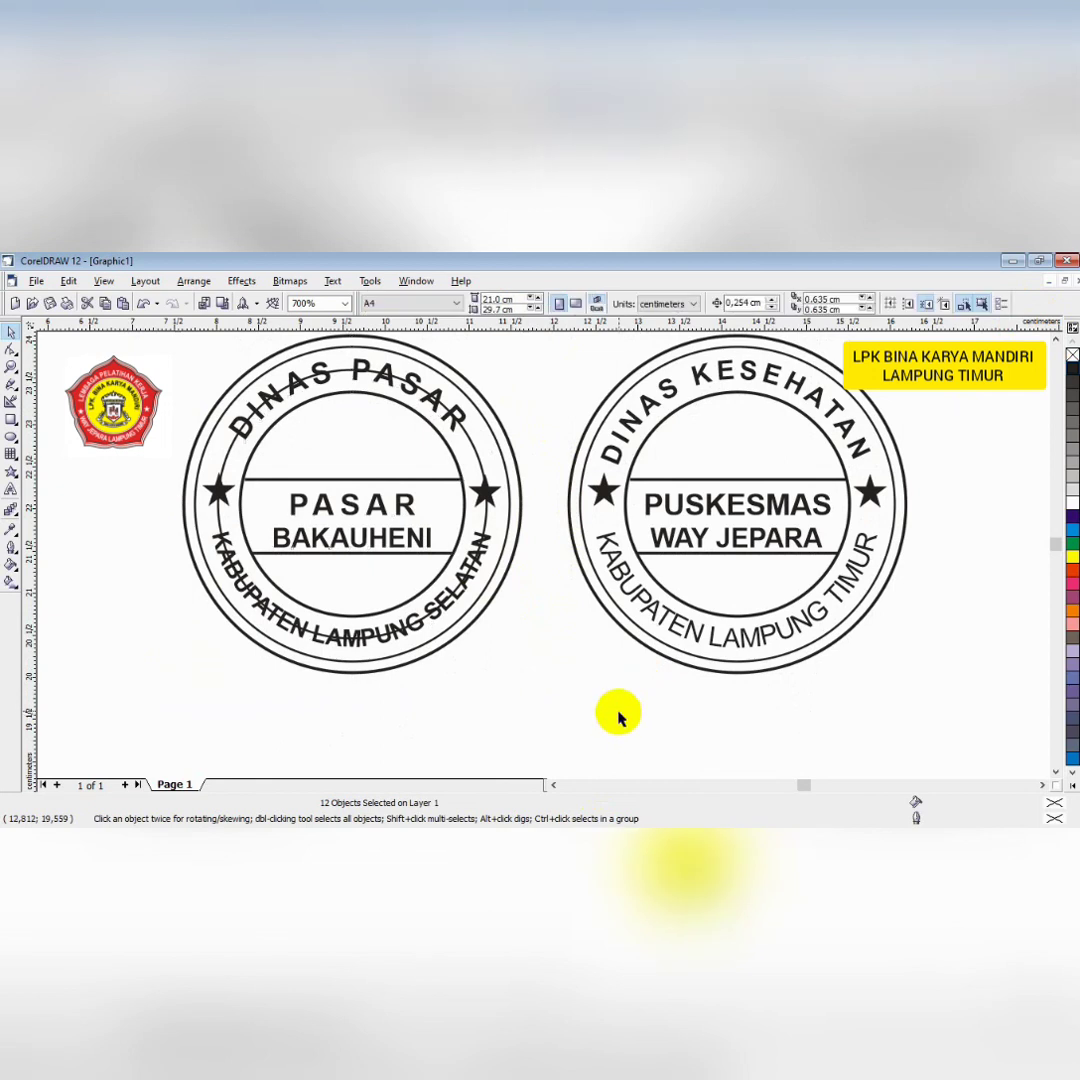
pyautogui.click(620, 714)
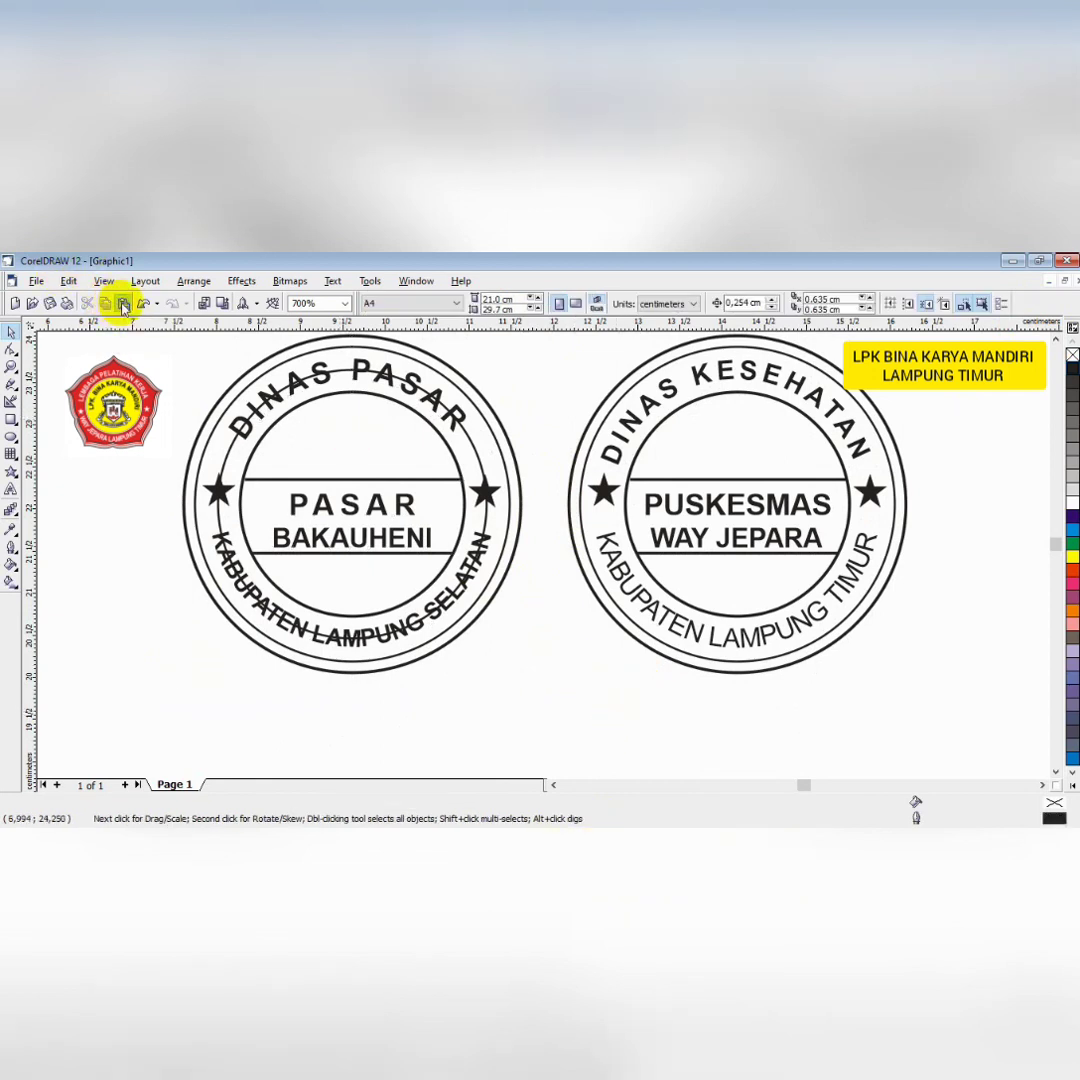
pyautogui.click(122, 305)
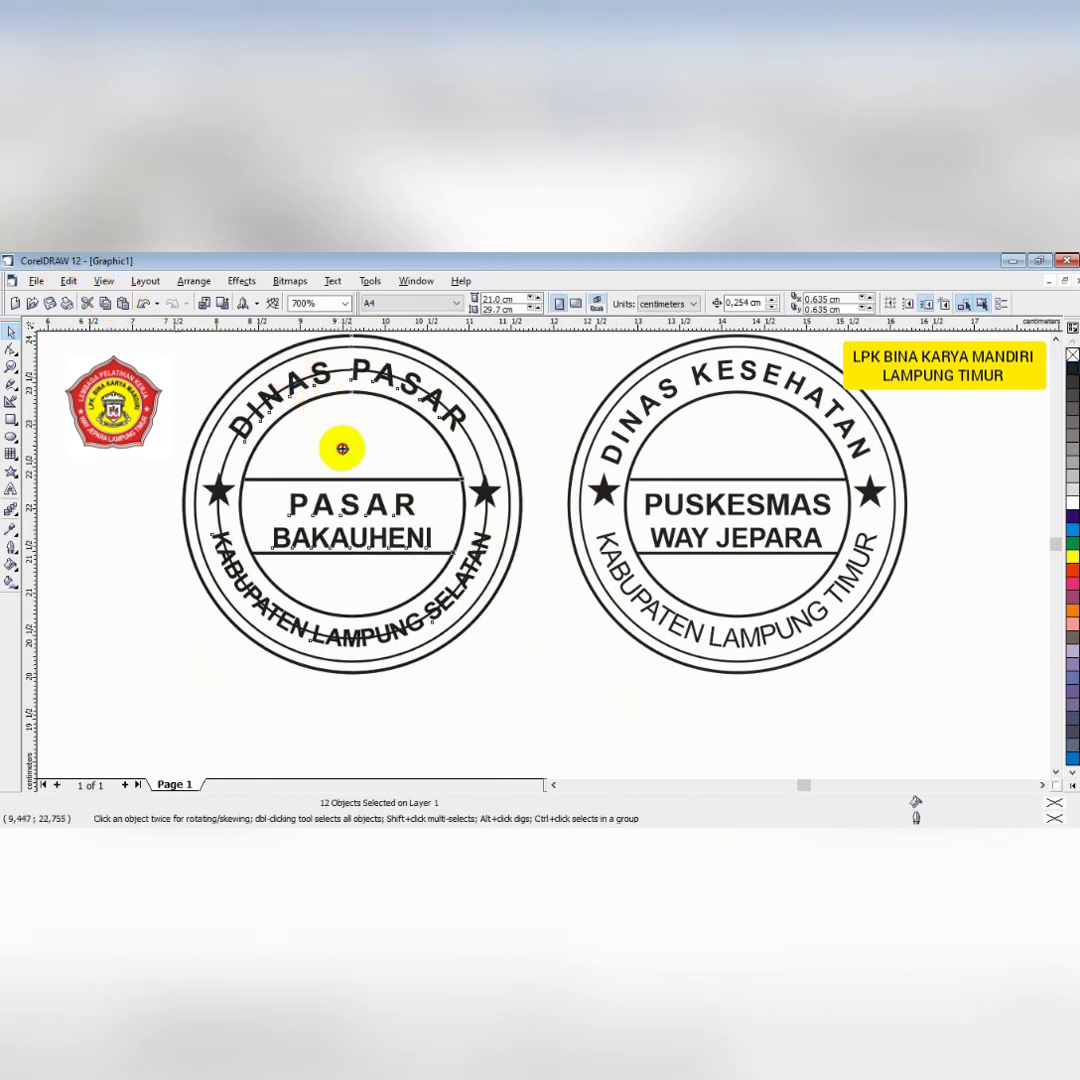
pyautogui.moveTo(342, 449); pyautogui.dragTo(538, 726)
pyautogui.scroll(-2, 744, 710)
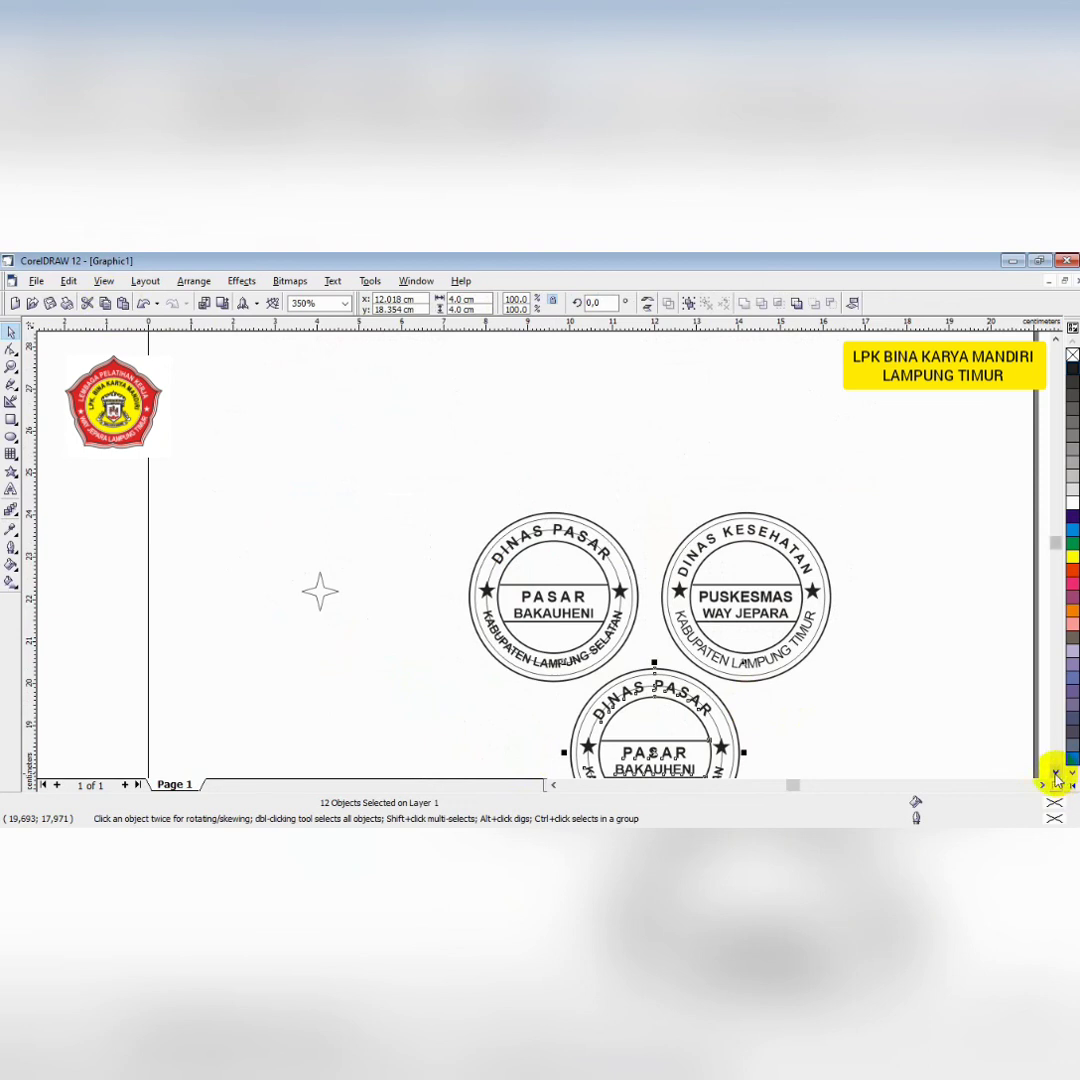
# Cut the circle that runs through the curved texts in the new DINAS PASAR copy
pyautogui.scroll(-2, 1050, 775)
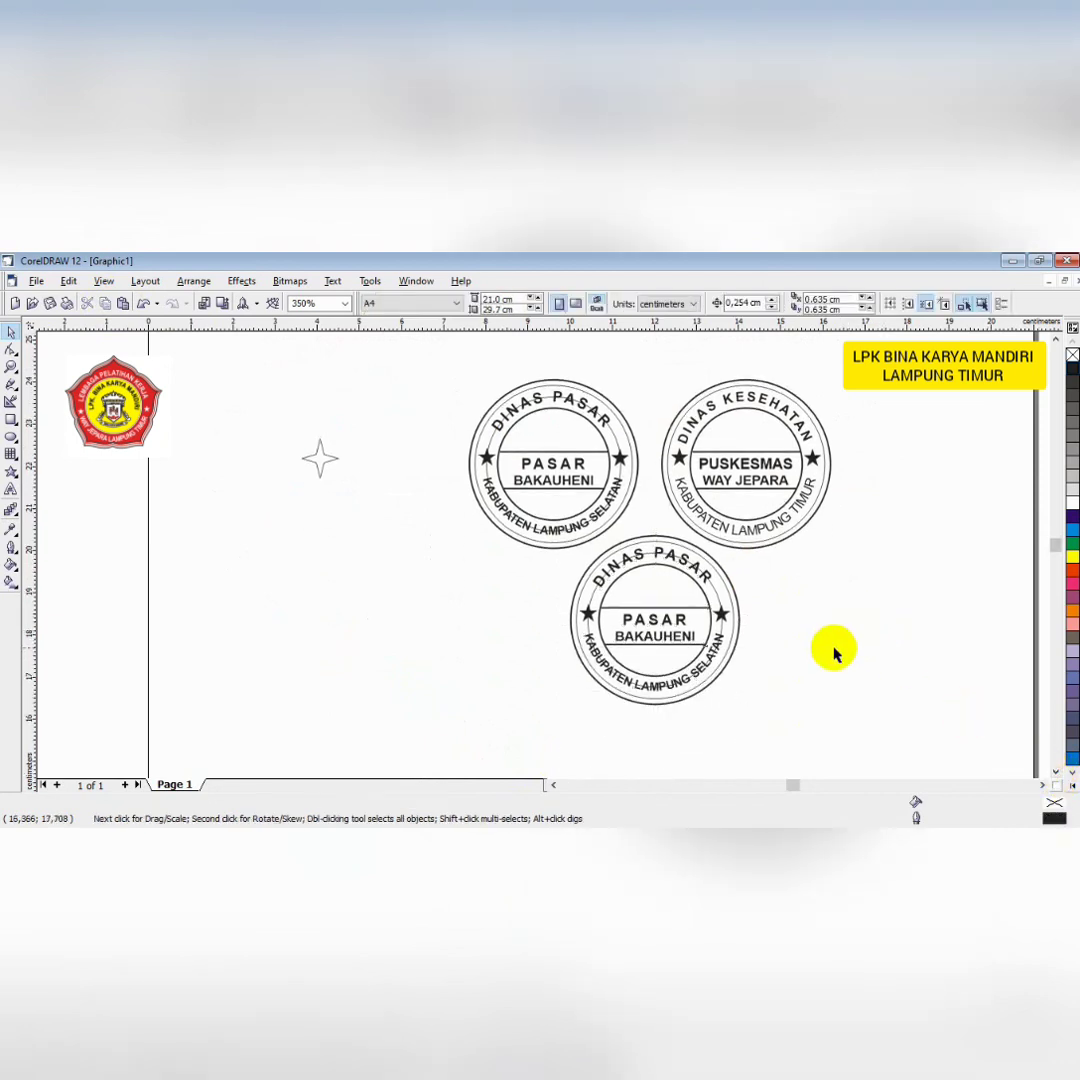
pyautogui.click(718, 600)
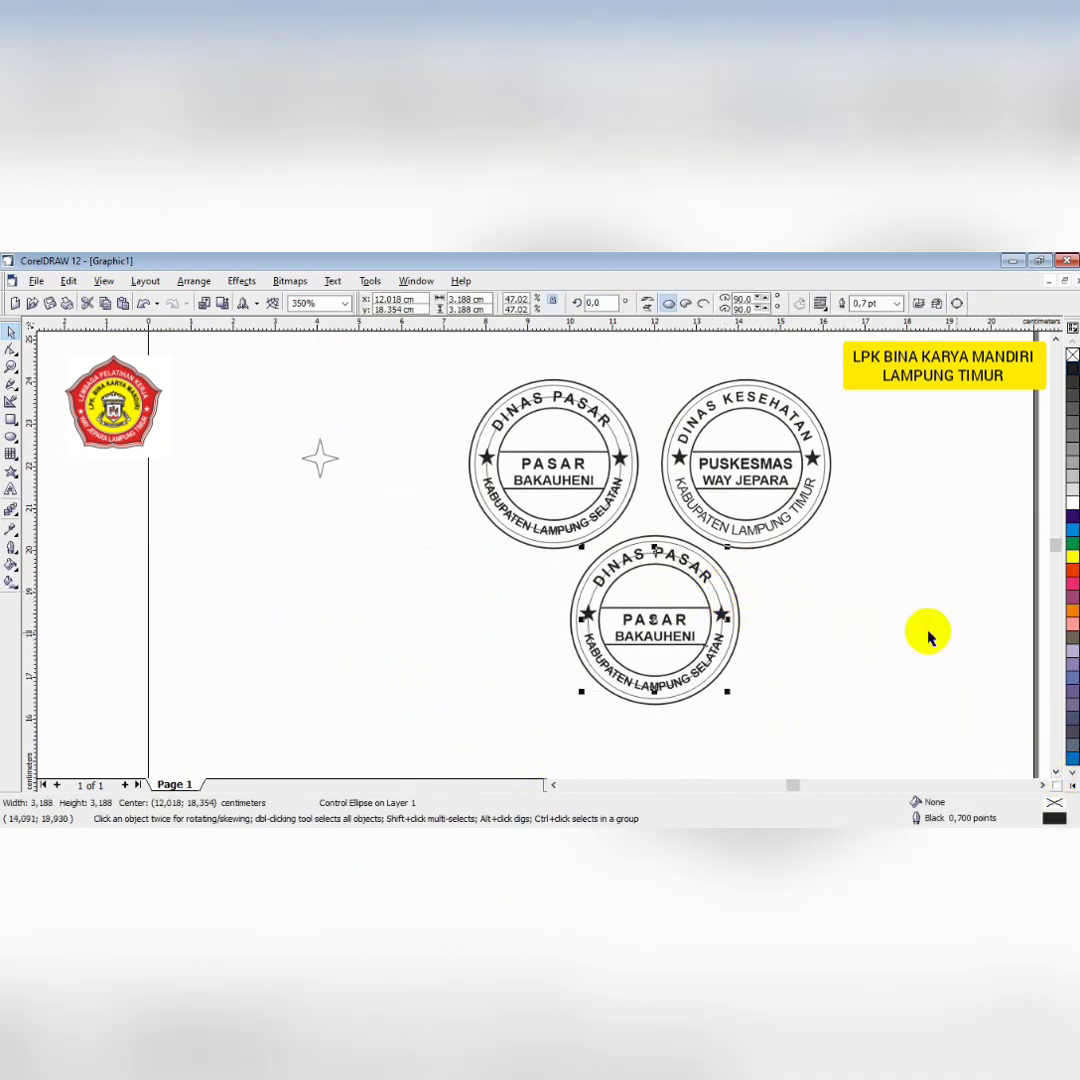
pyautogui.click(86, 305)
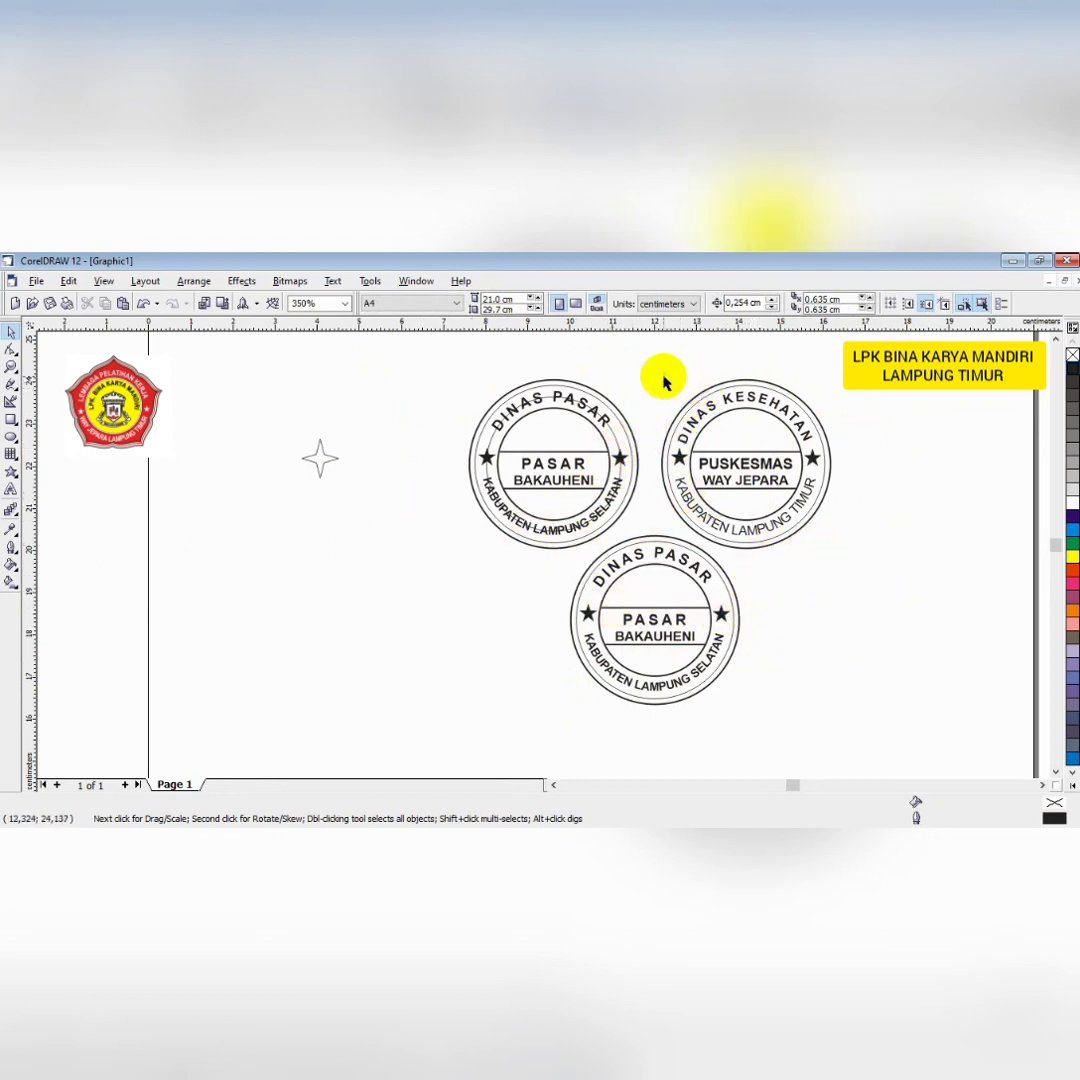
pyautogui.moveTo(645, 352); pyautogui.dragTo(869, 565)
pyautogui.click(880, 465)
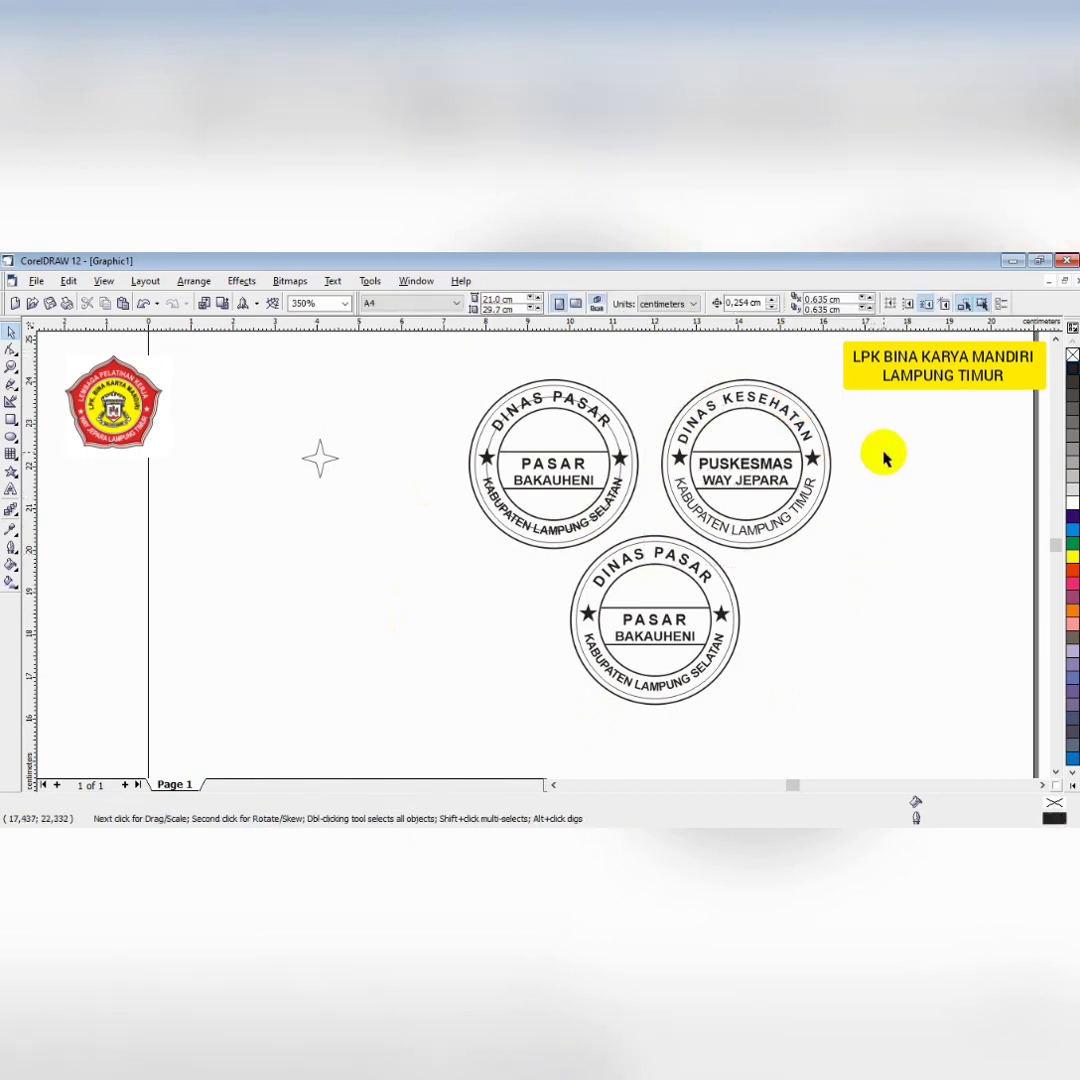
pyautogui.click(733, 455)
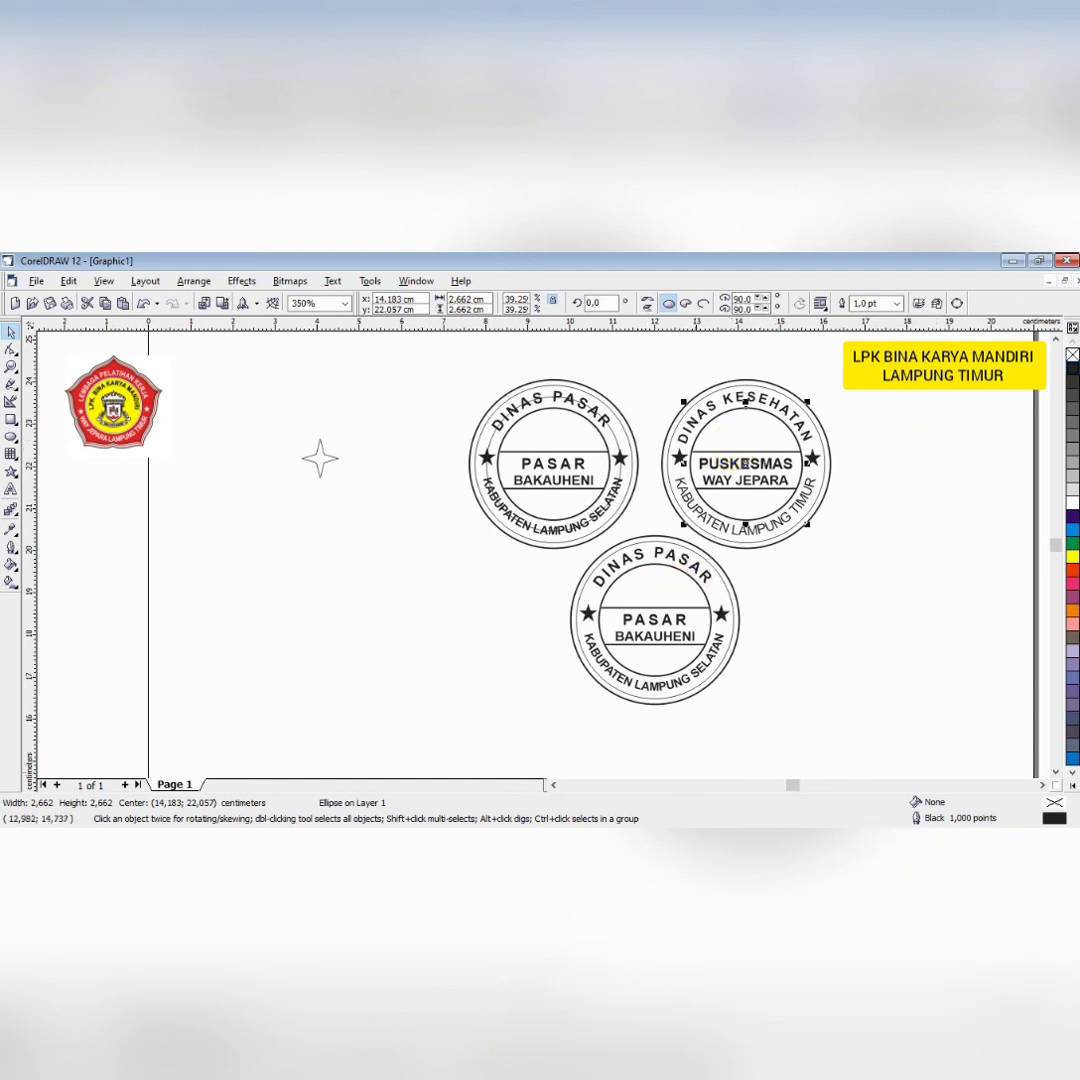
pyautogui.click(684, 762)
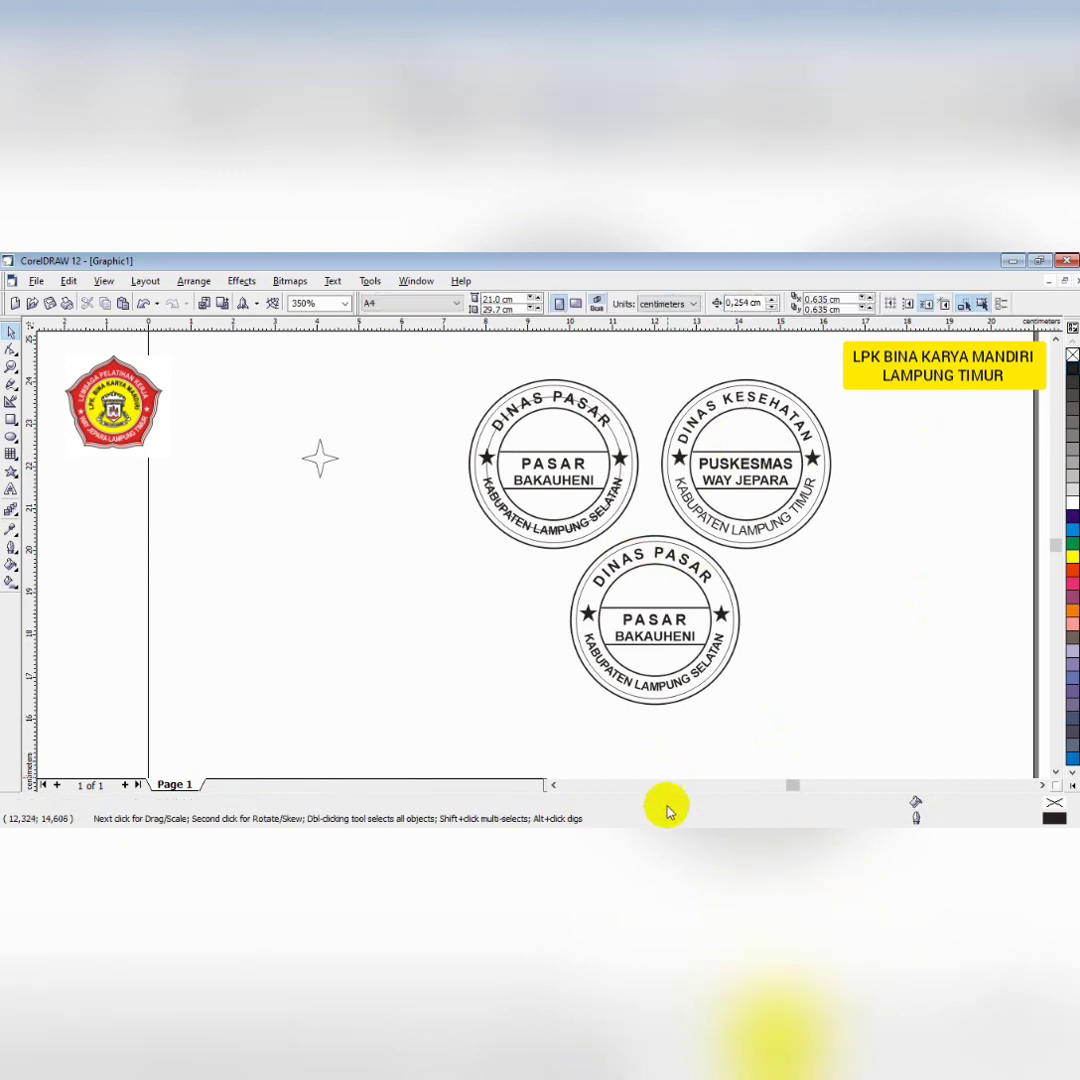